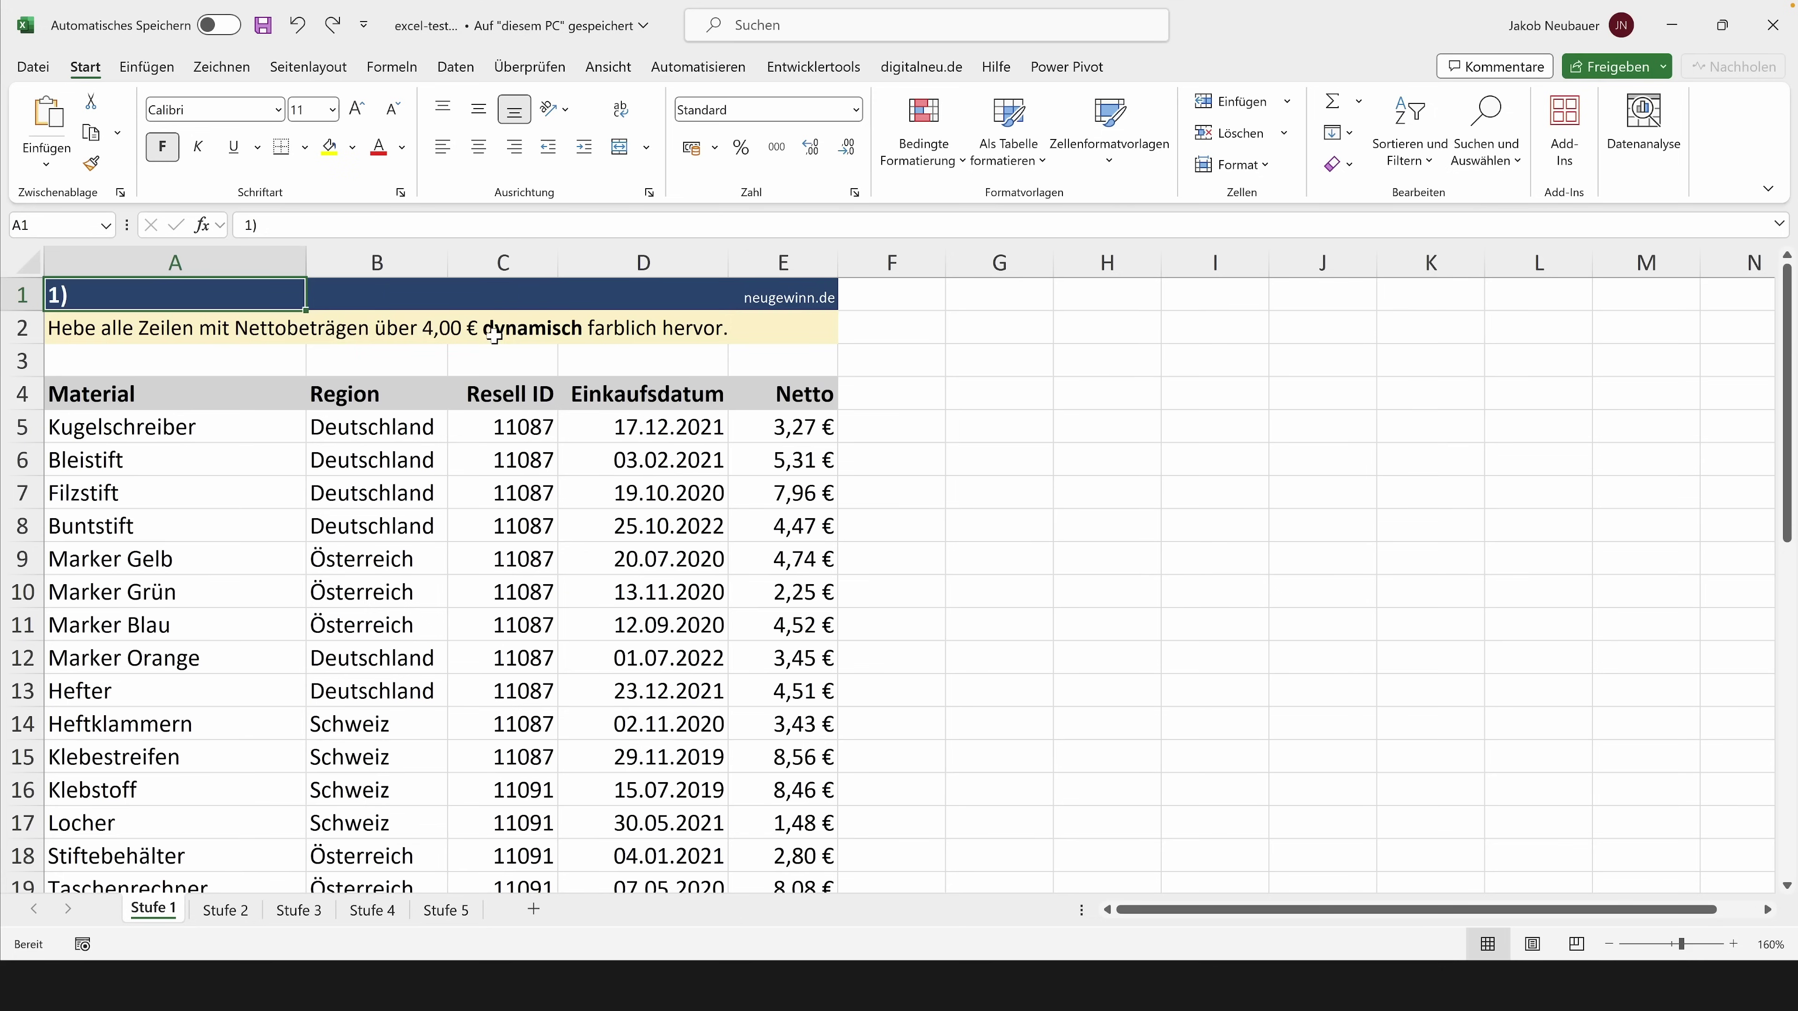
# Add a 'Größer als 4' rule with green fill to the Netto values E5:E41.
pyautogui.click(949, 138)
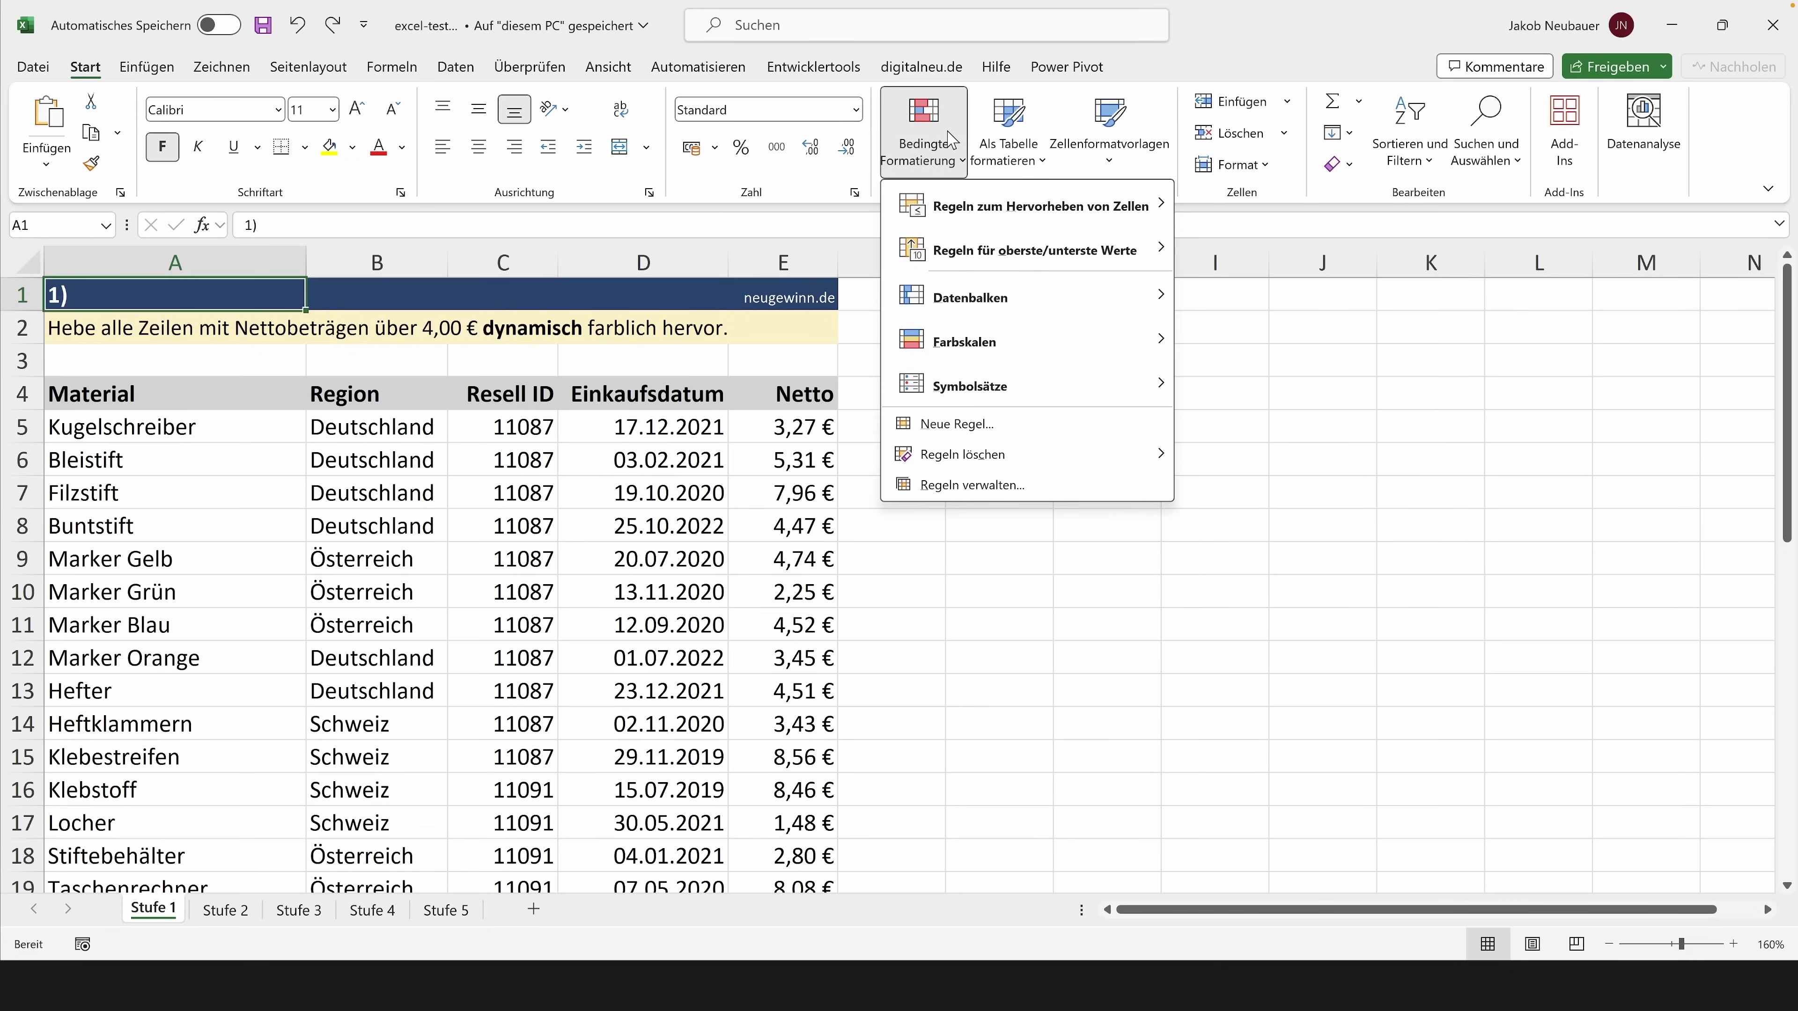
pyautogui.click(813, 425)
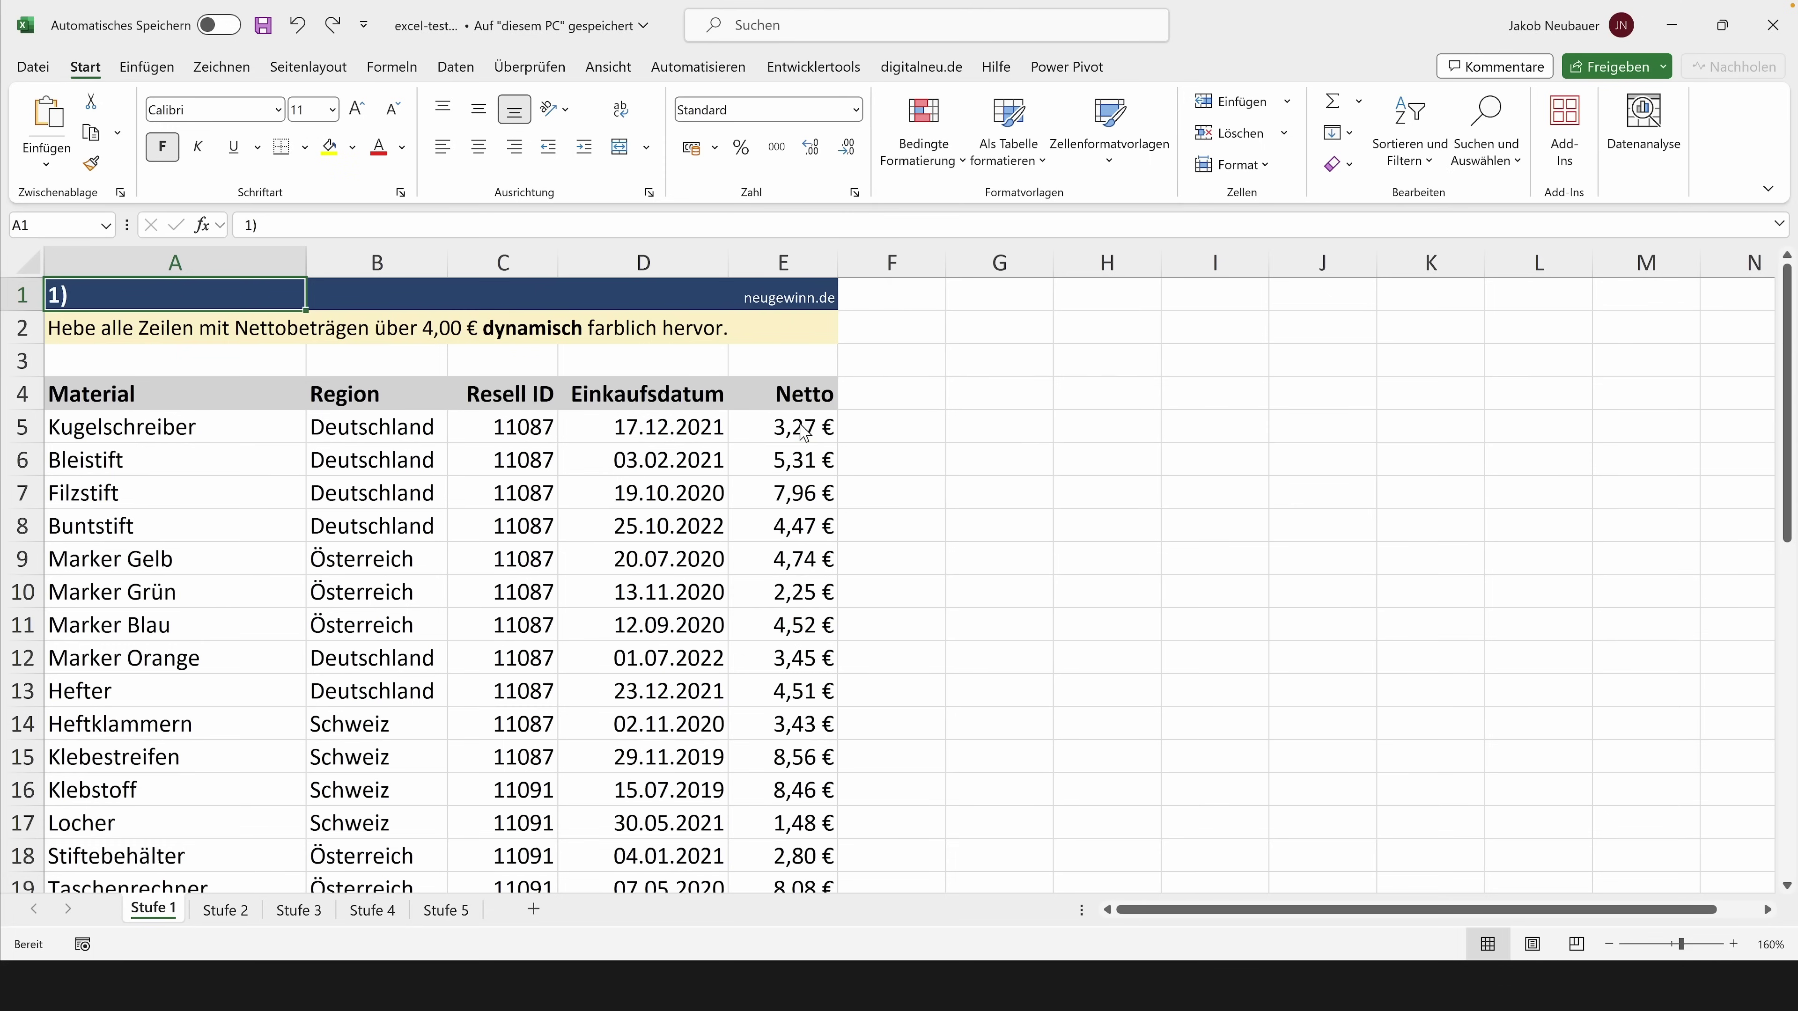
pyautogui.click(805, 430)
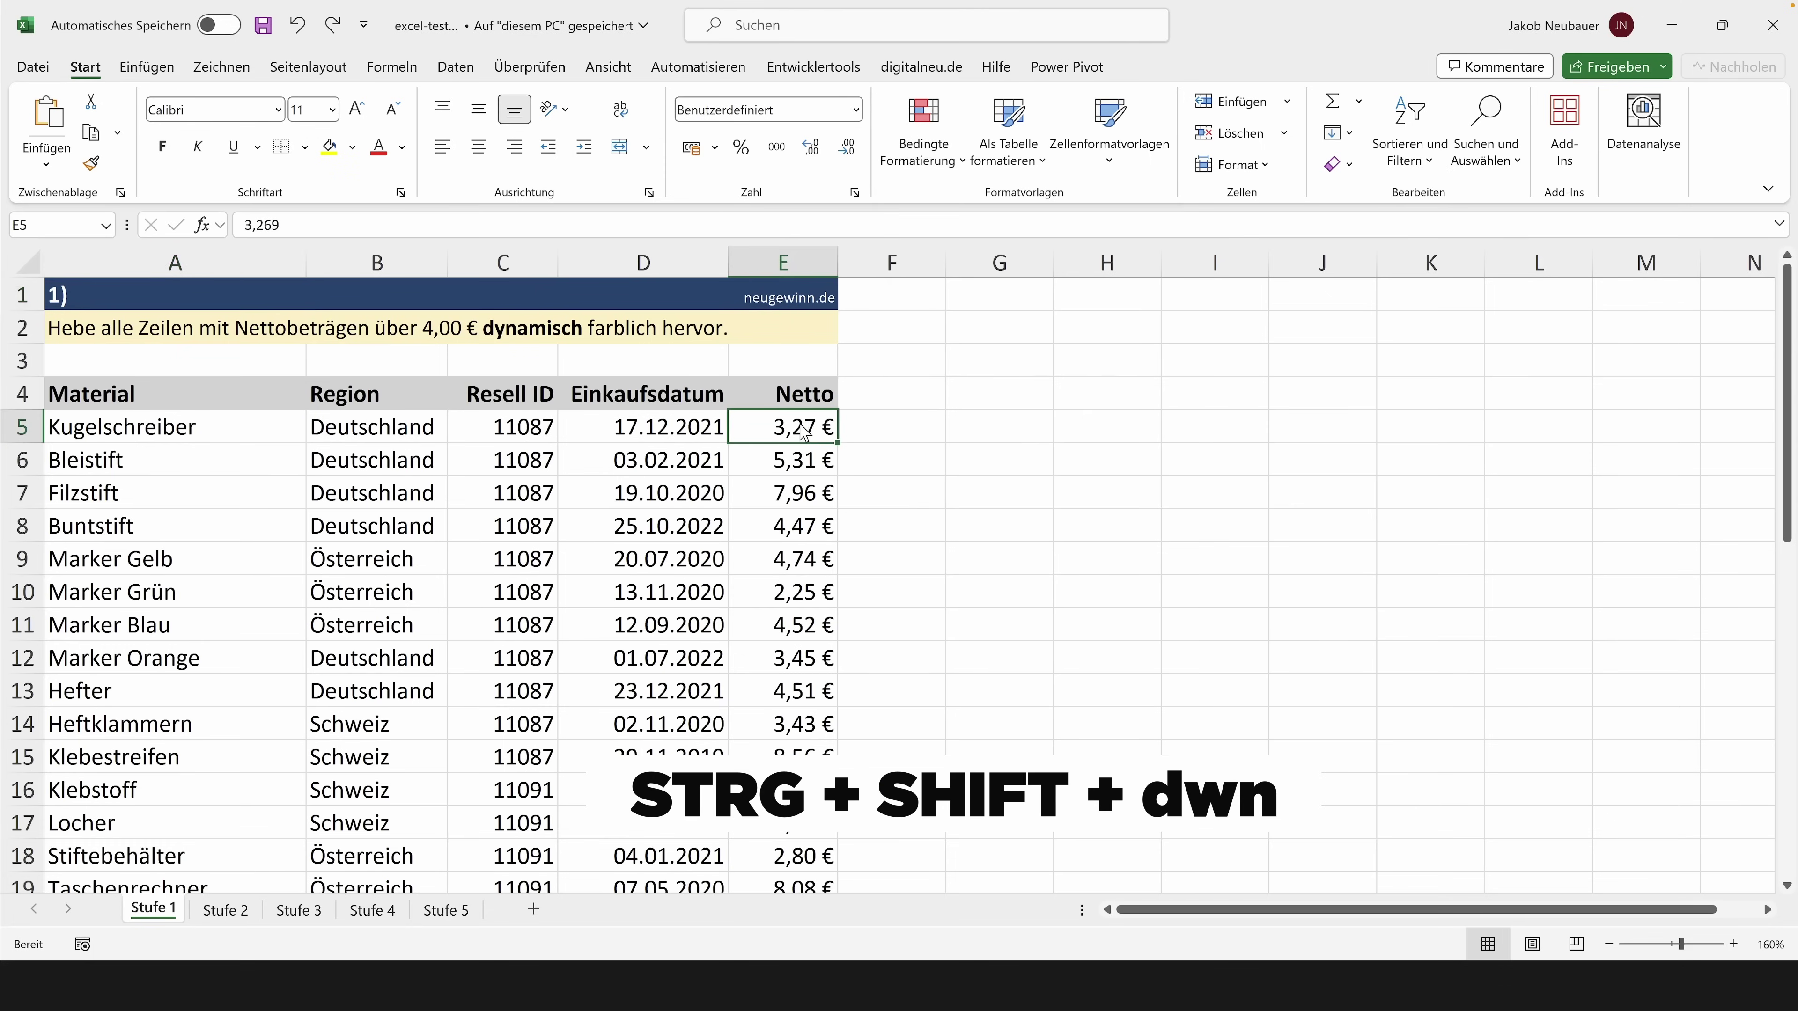
pyautogui.hotkey('ctrl', 'shift', 'Down')
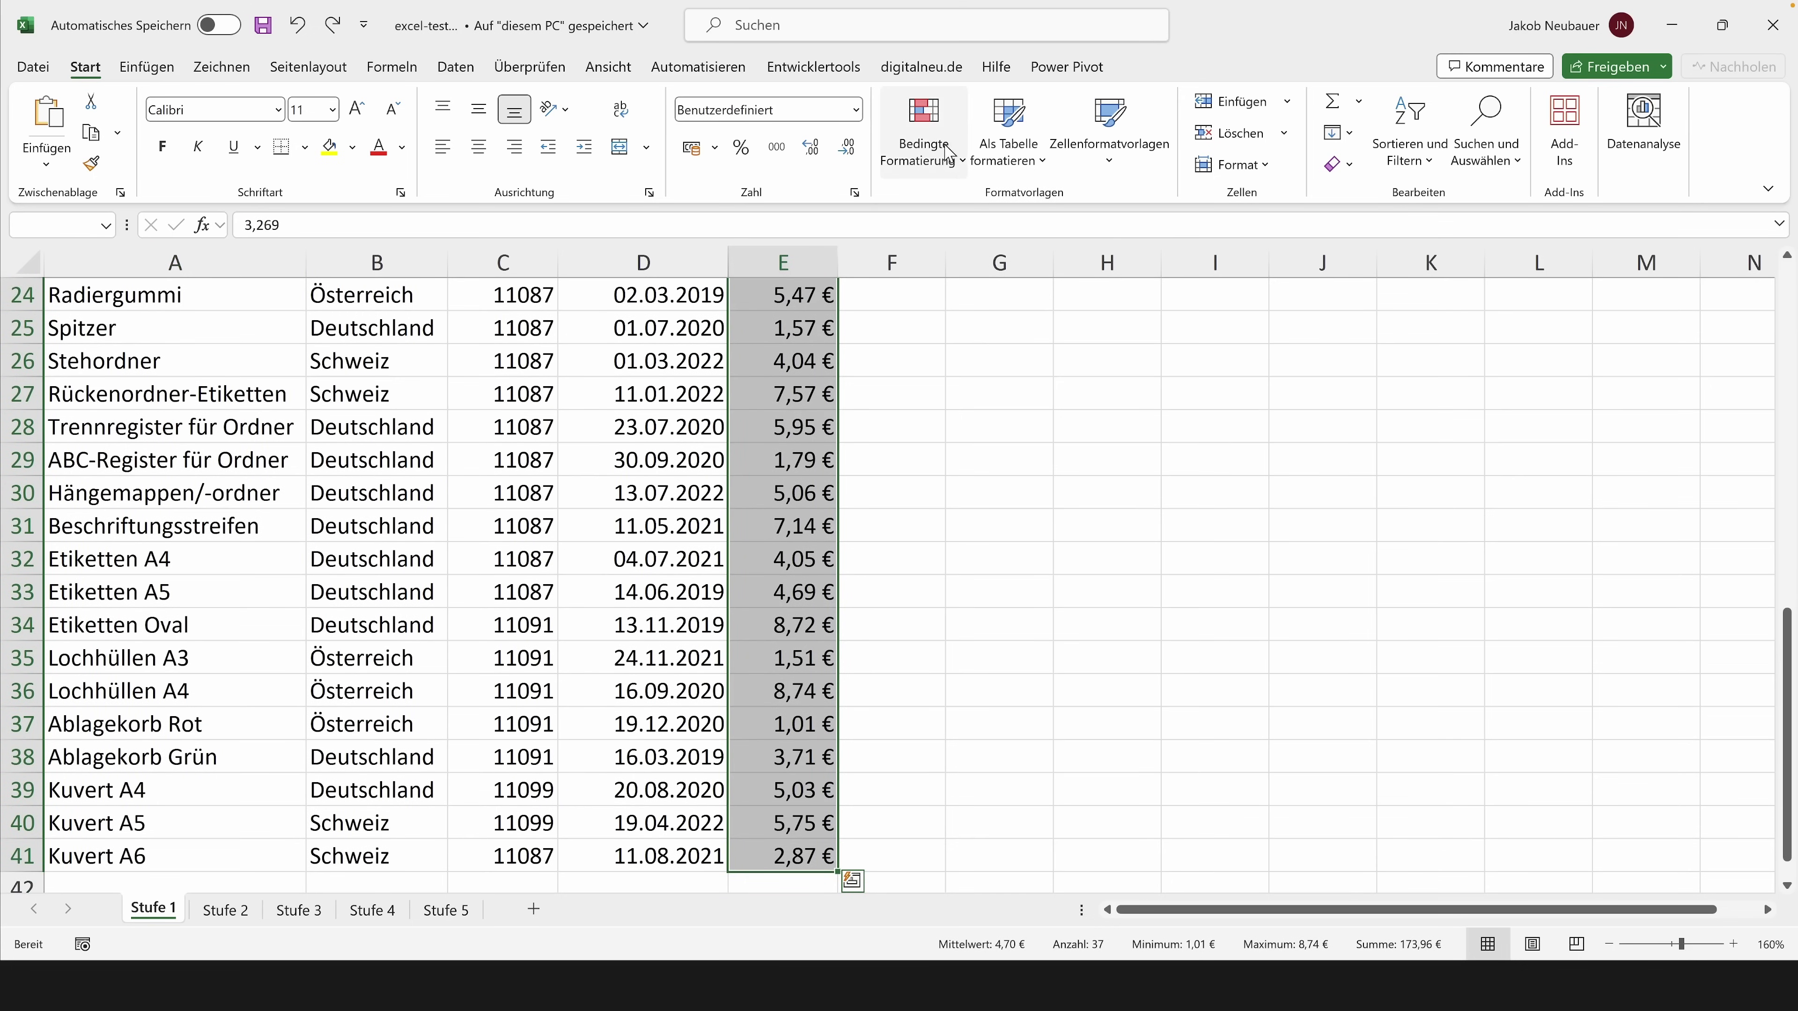
pyautogui.click(943, 162)
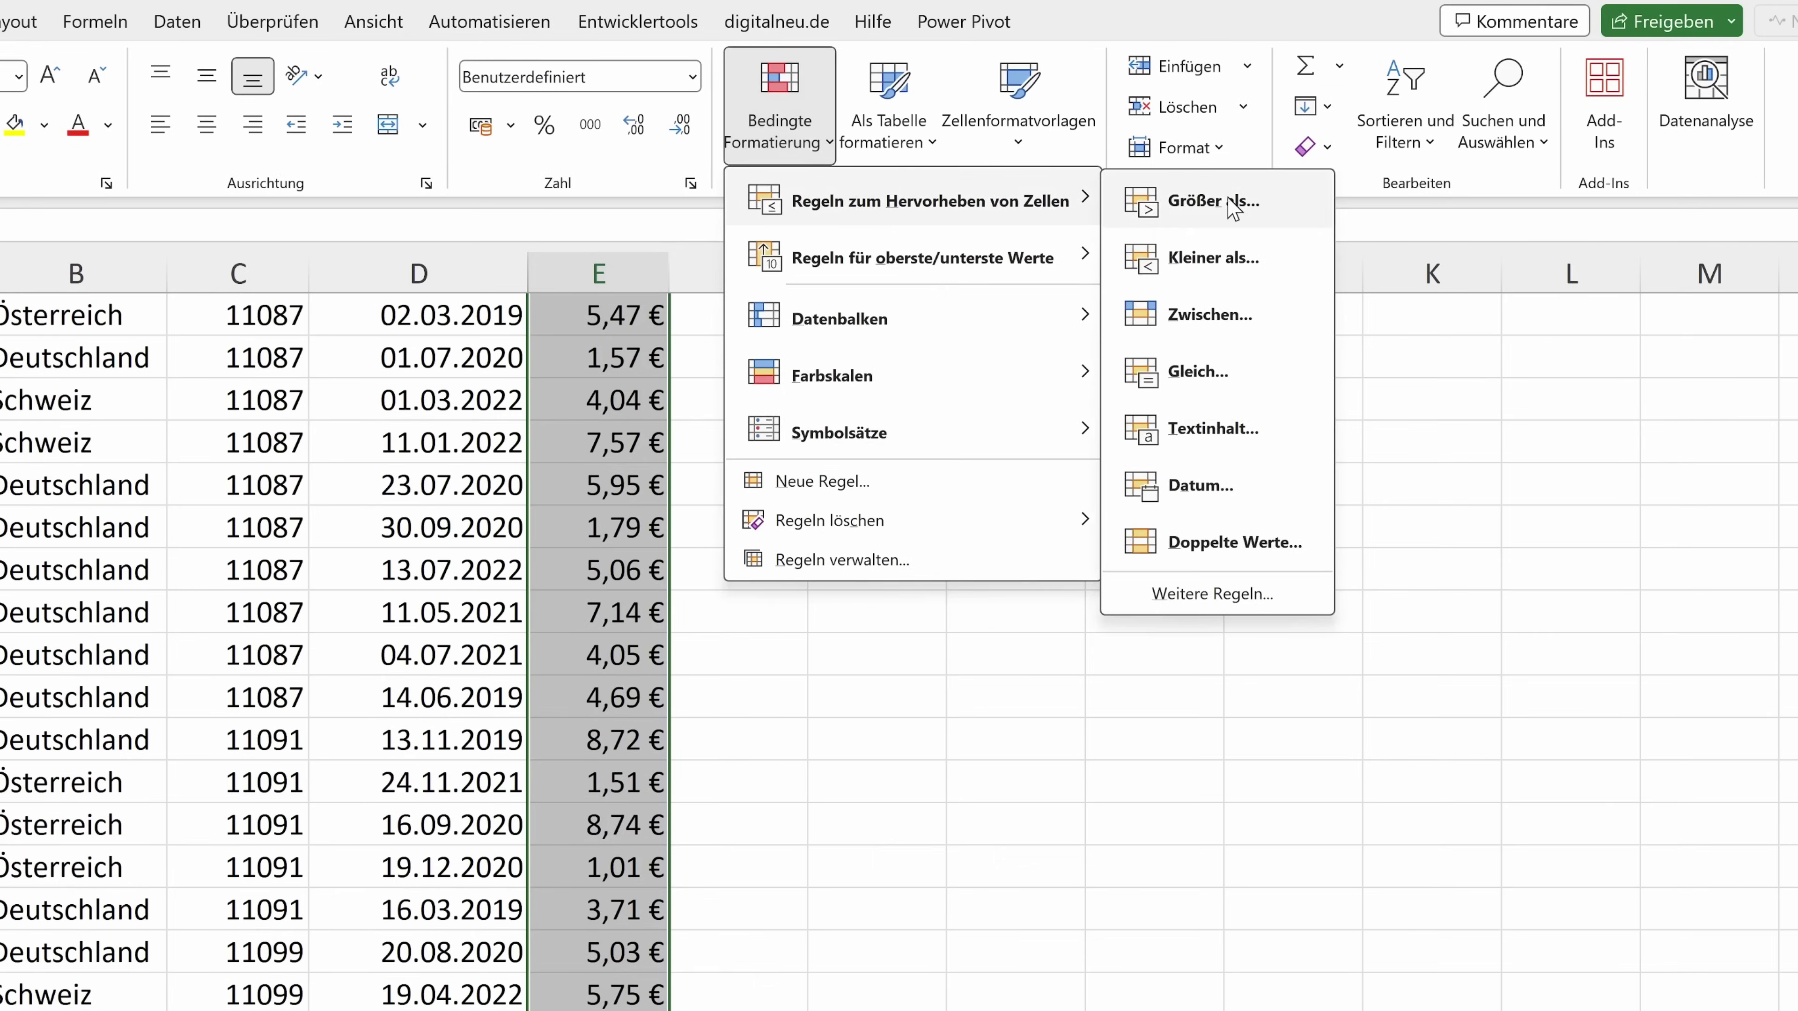
pyautogui.click(1230, 200)
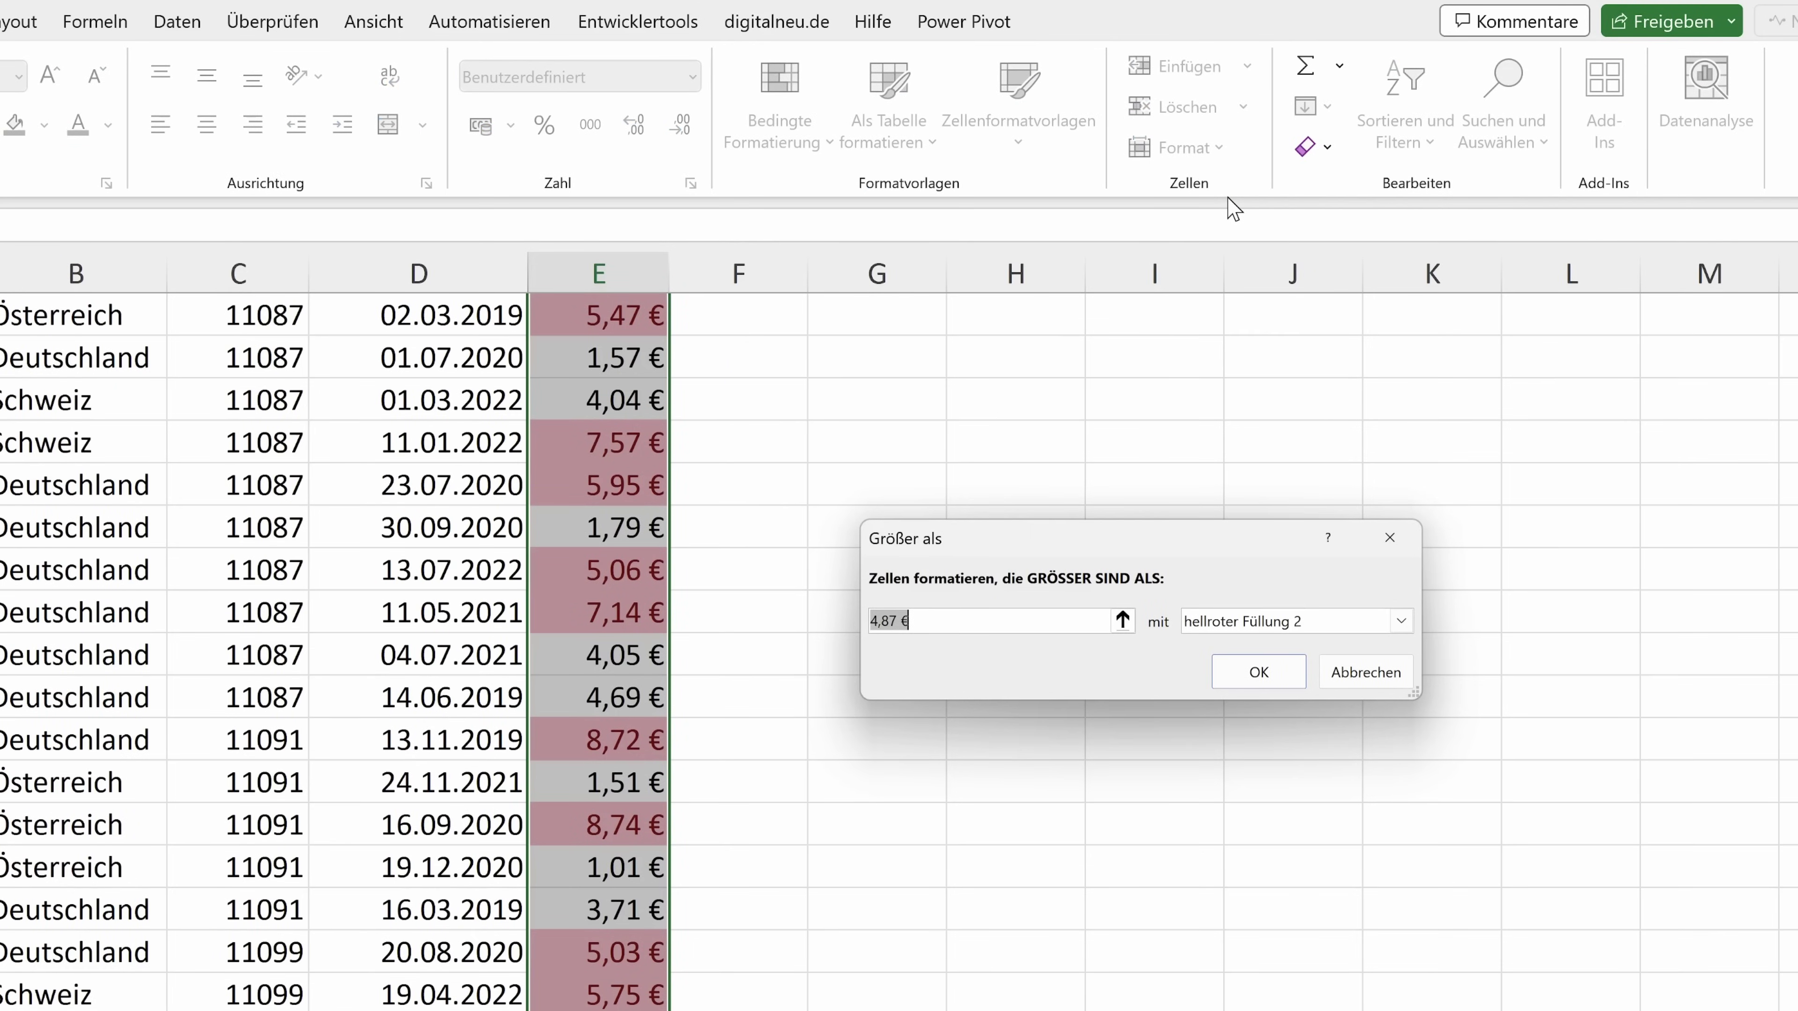
pyautogui.write('4')
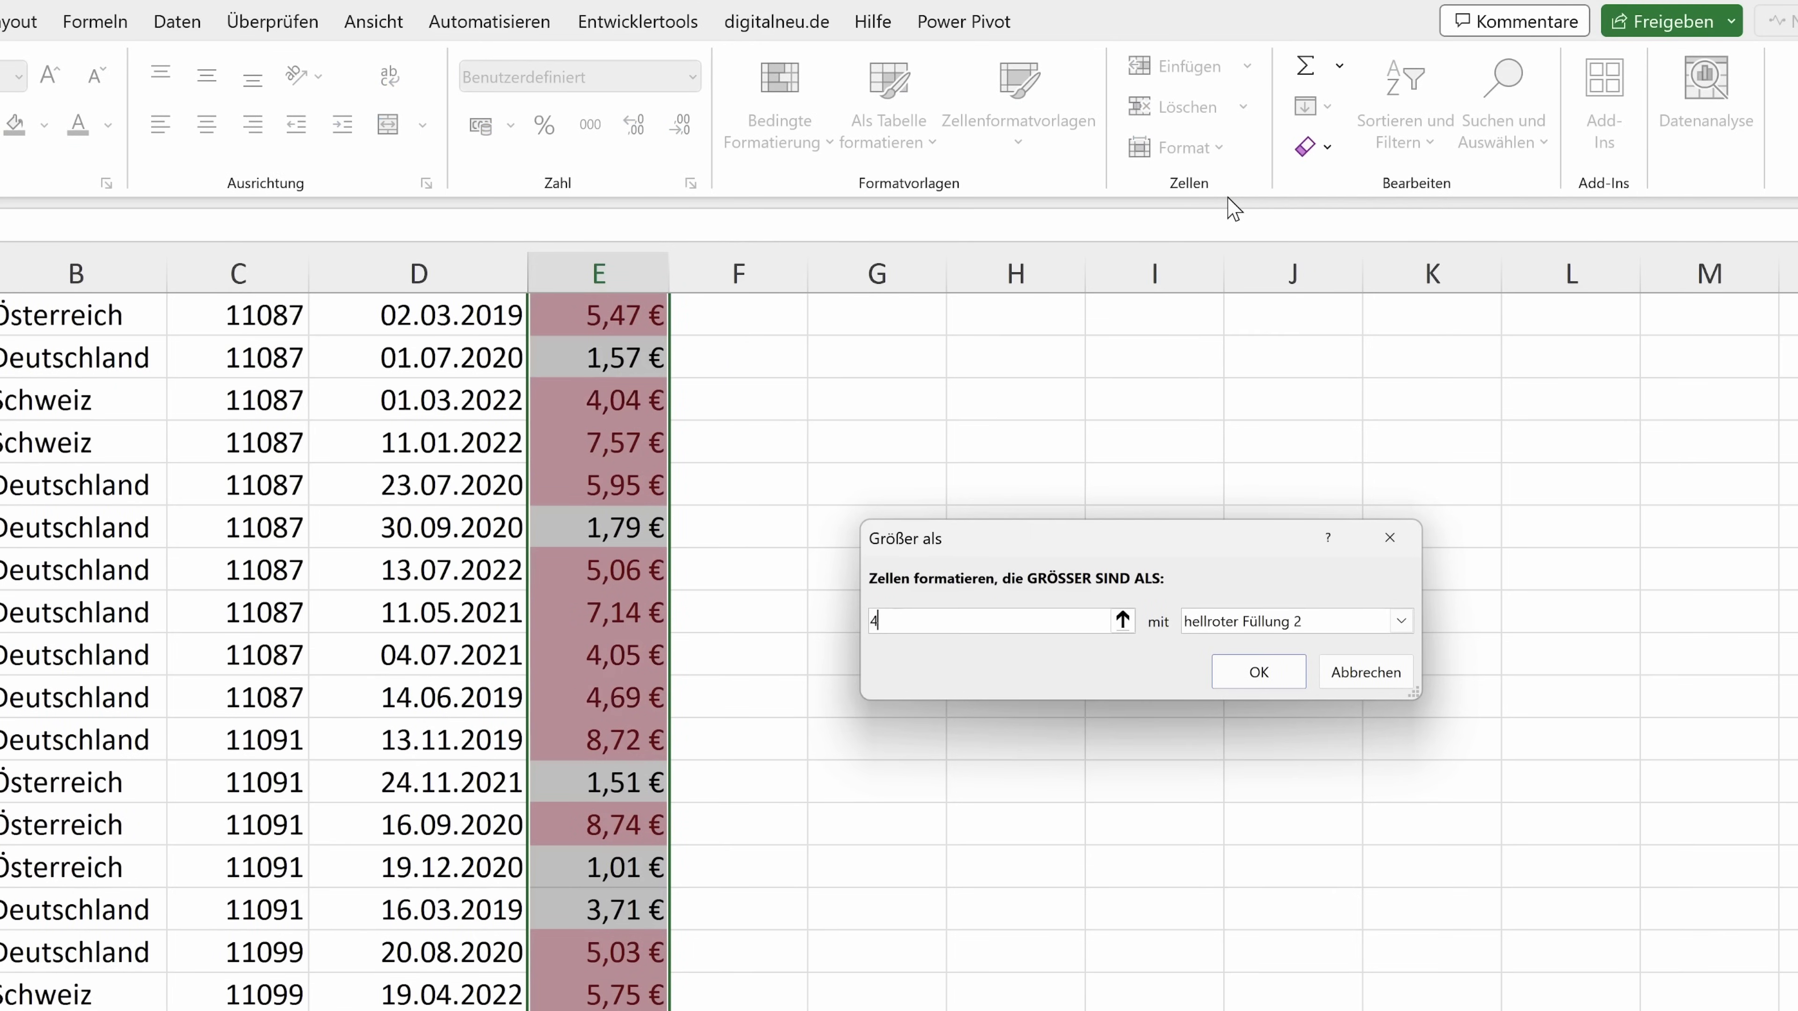
pyautogui.click(1401, 621)
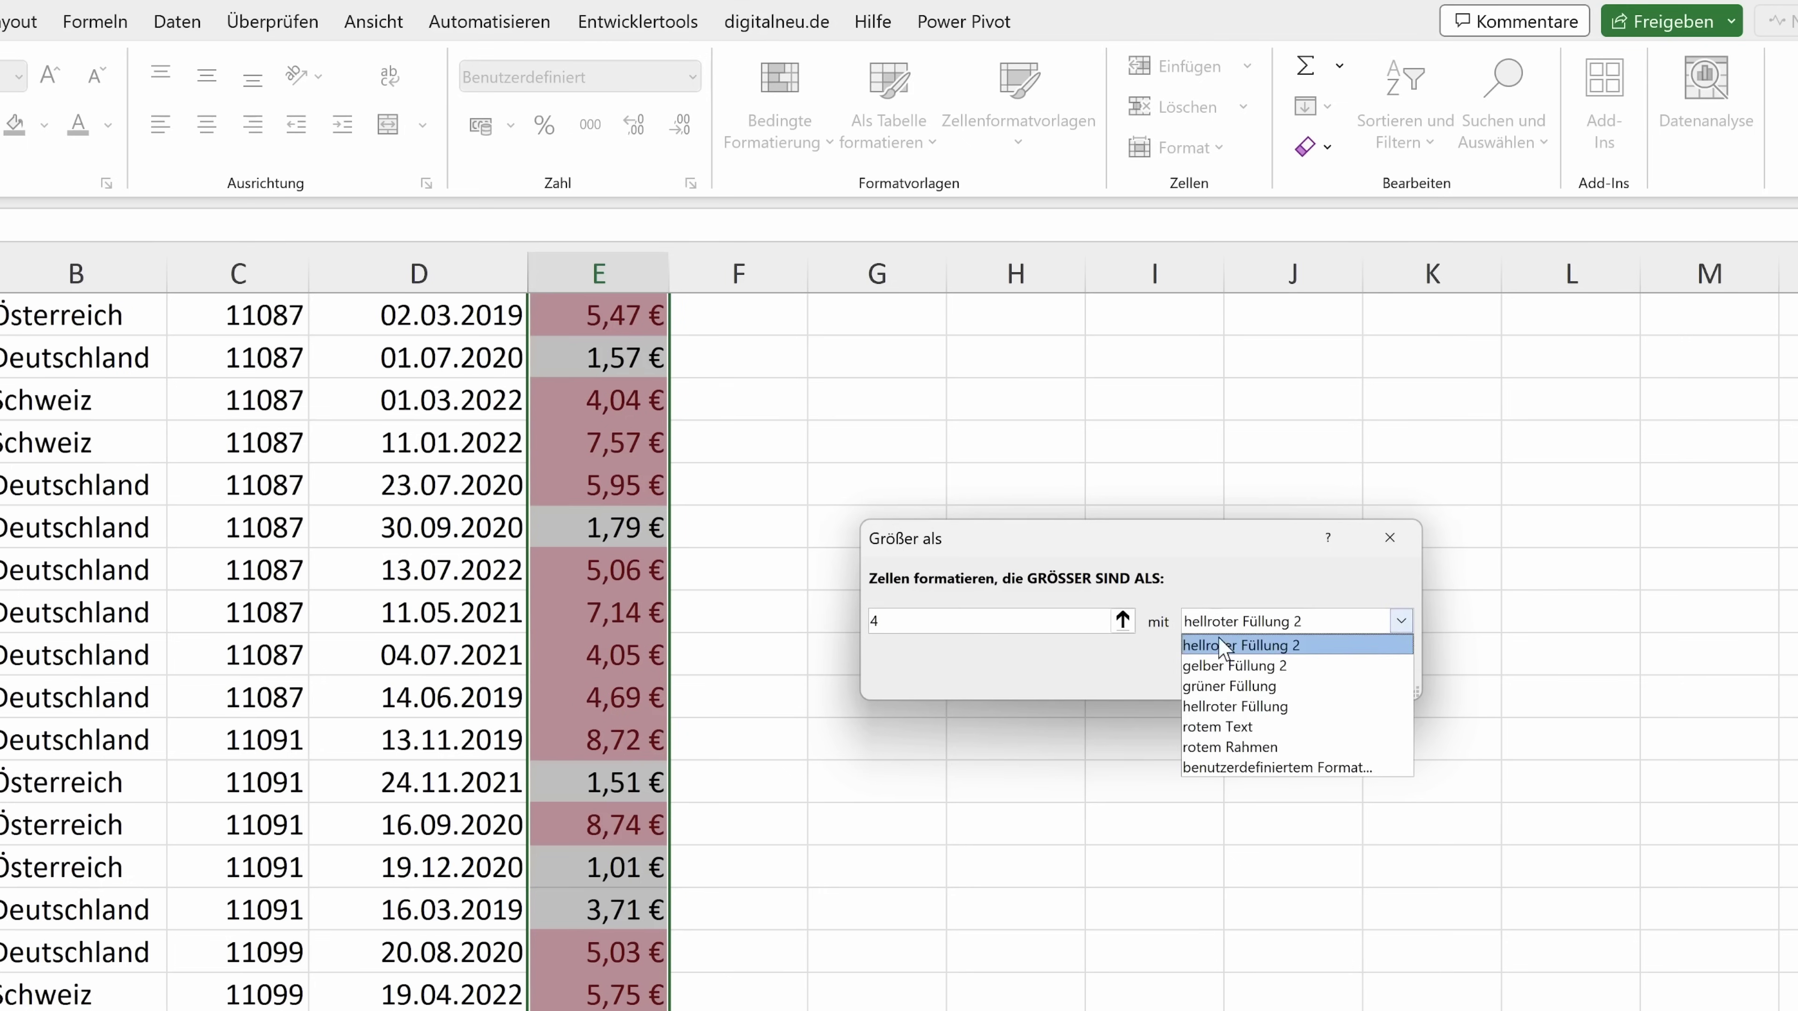
pyautogui.click(1231, 686)
pyautogui.click(1226, 680)
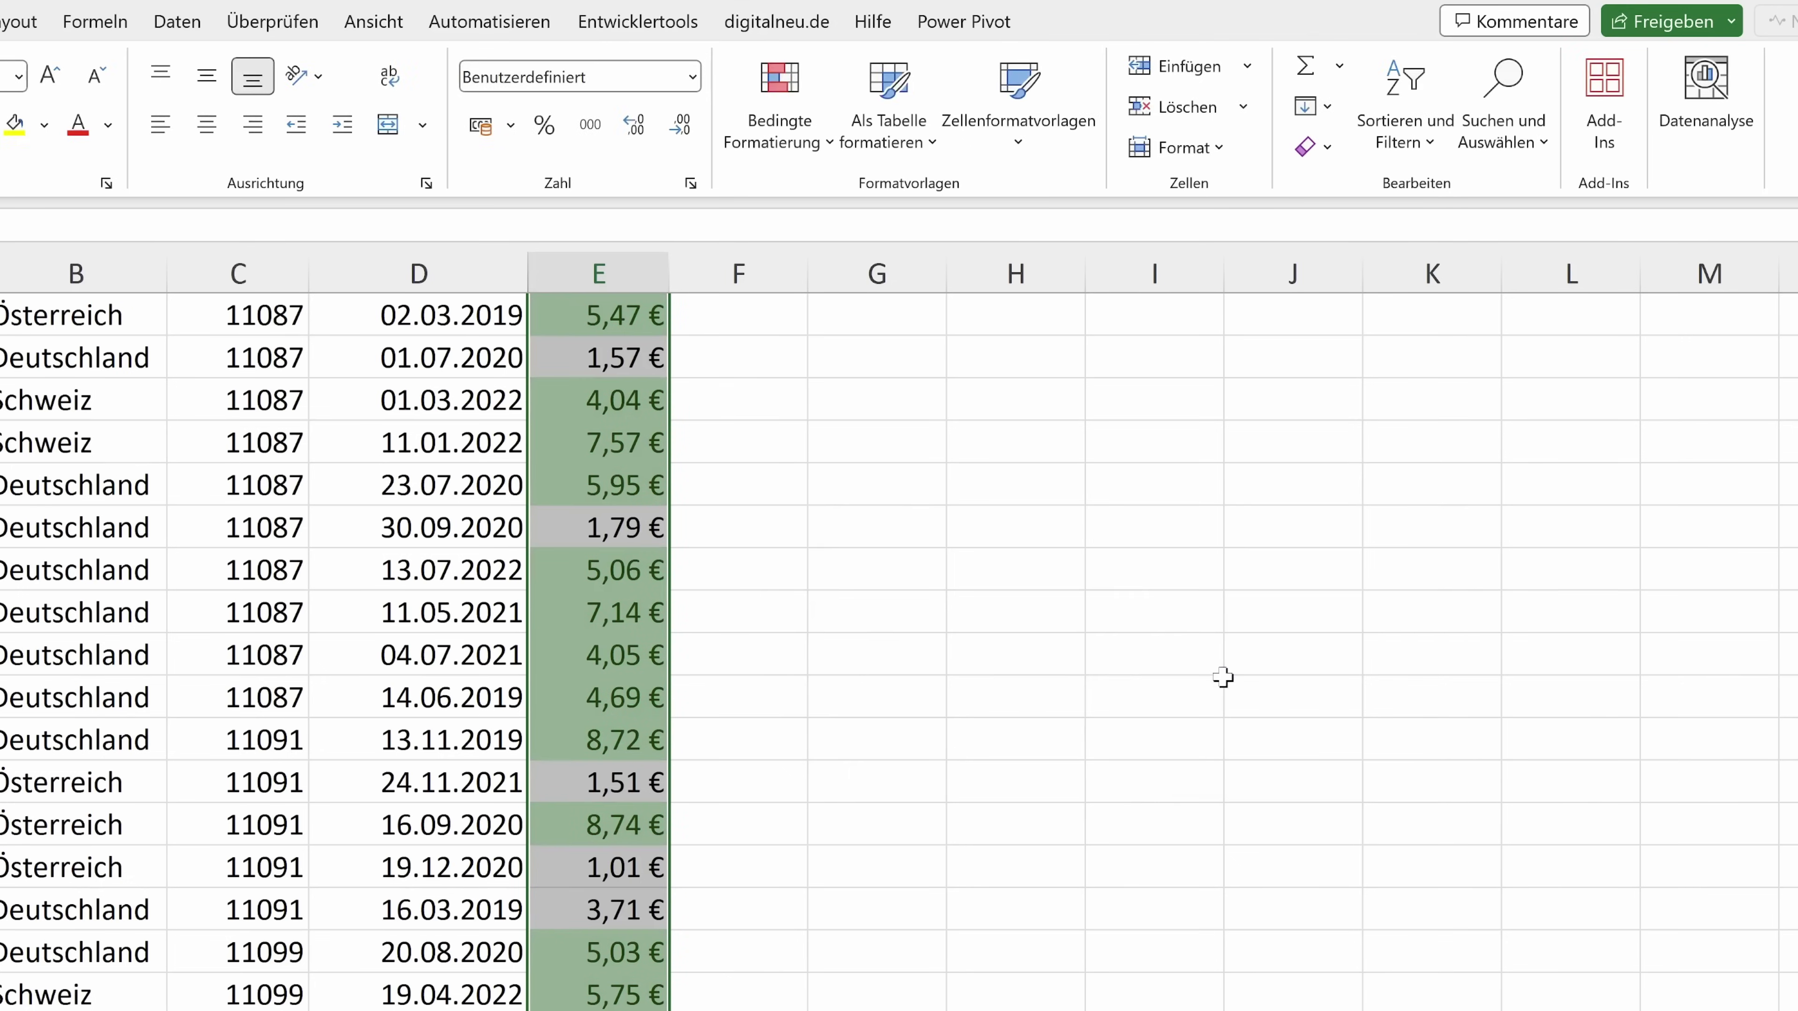
# Return to the top, mark the highlighted rows 6–9, then switch to sheet Stufe 2.
pyautogui.scroll(2, 1019, 604)
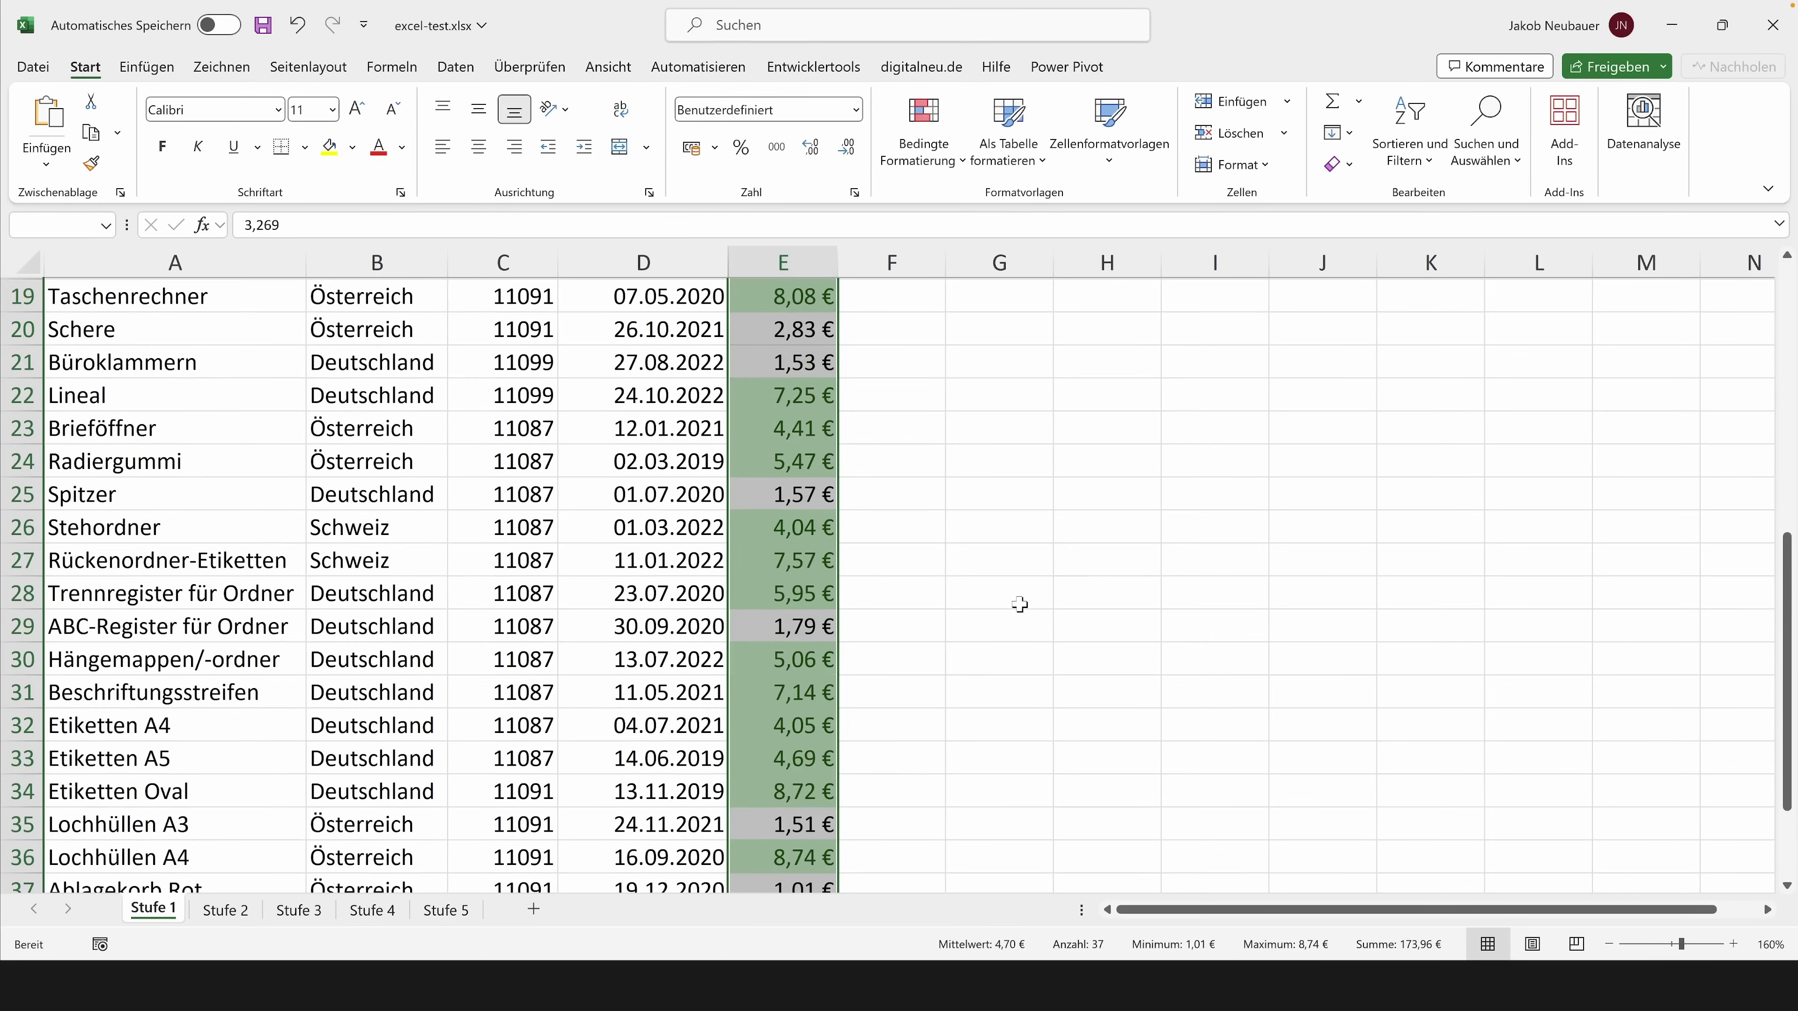
pyautogui.scroll(1, 1020, 604)
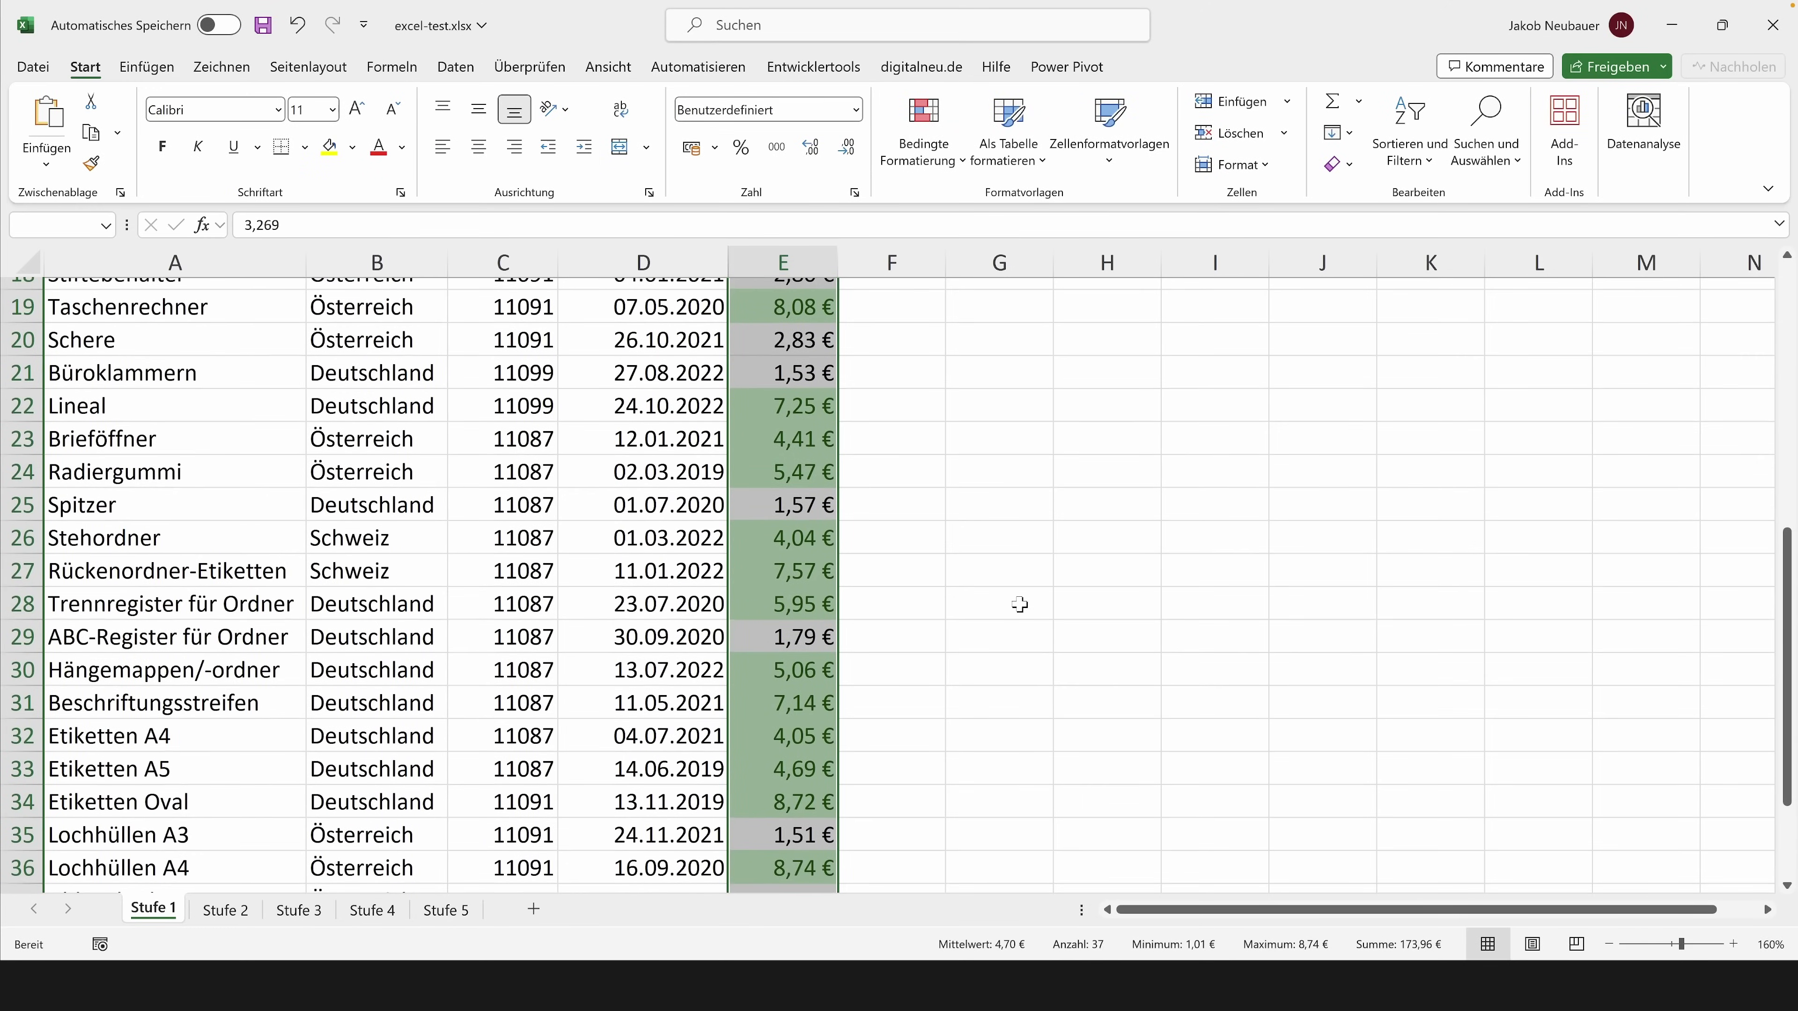
pyautogui.scroll(2, 1019, 604)
pyautogui.scroll(4, 1019, 604)
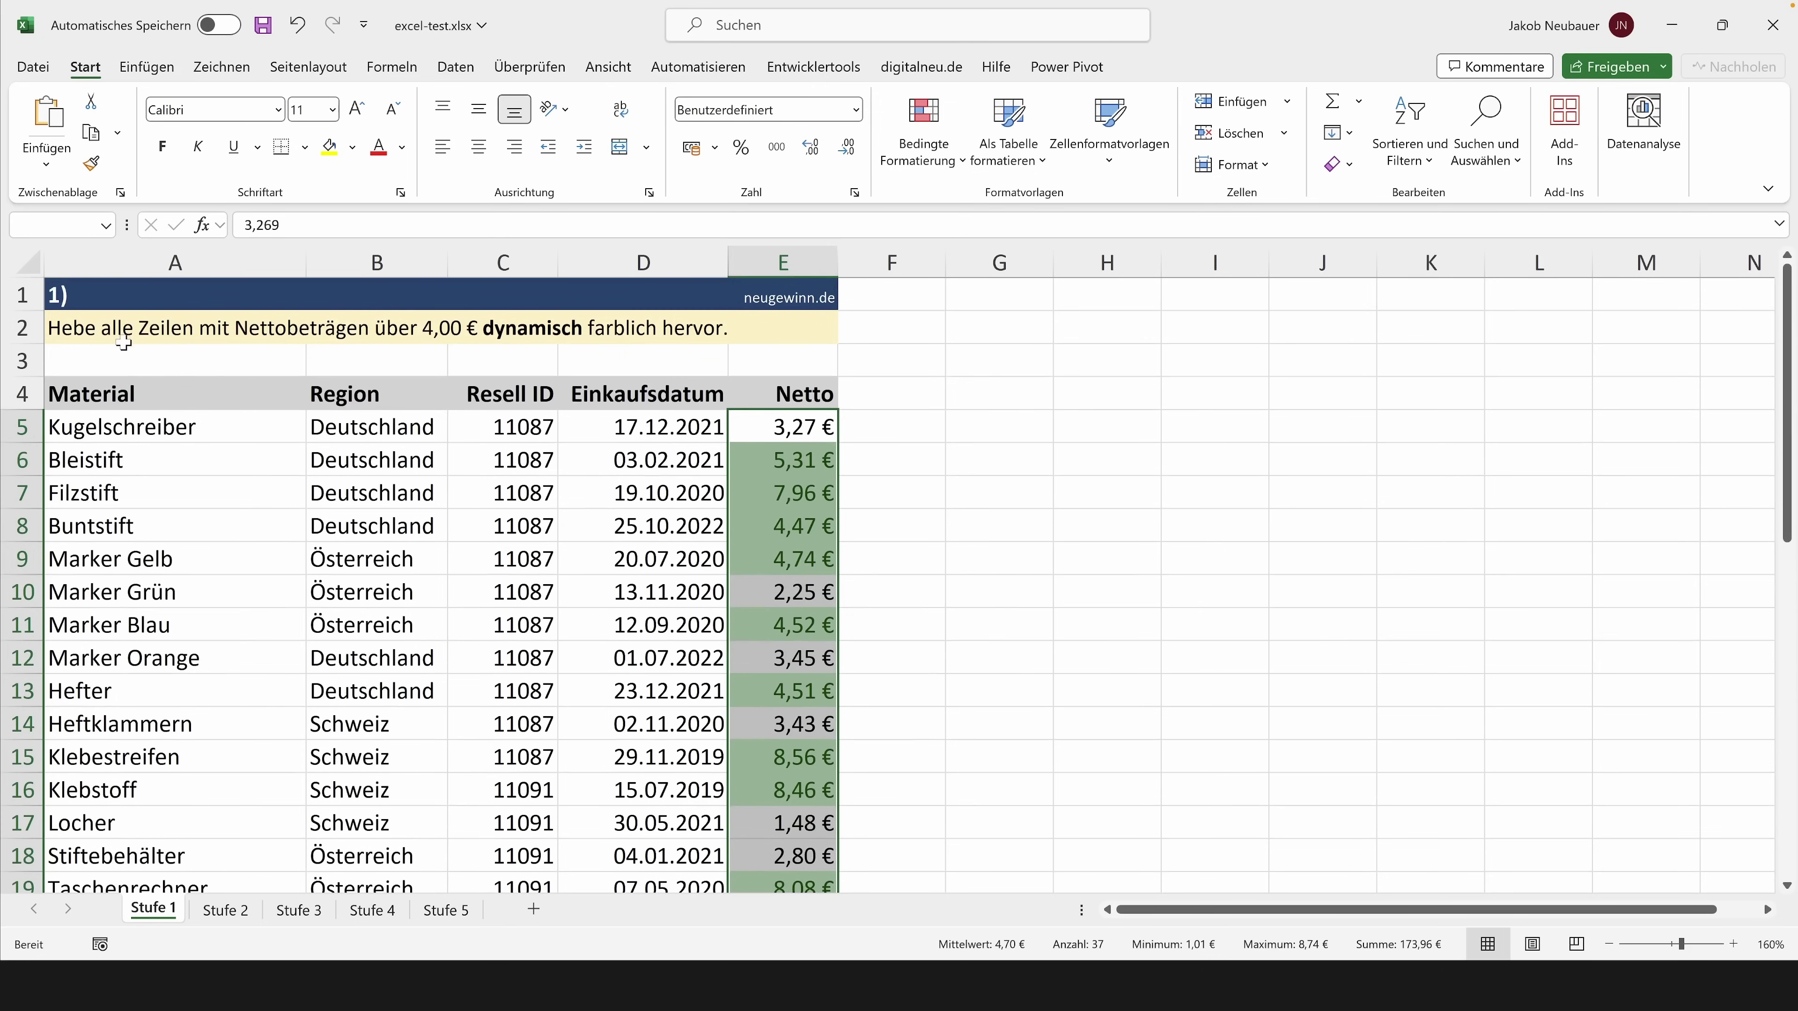
pyautogui.moveTo(782, 461); pyautogui.dragTo(782, 560)
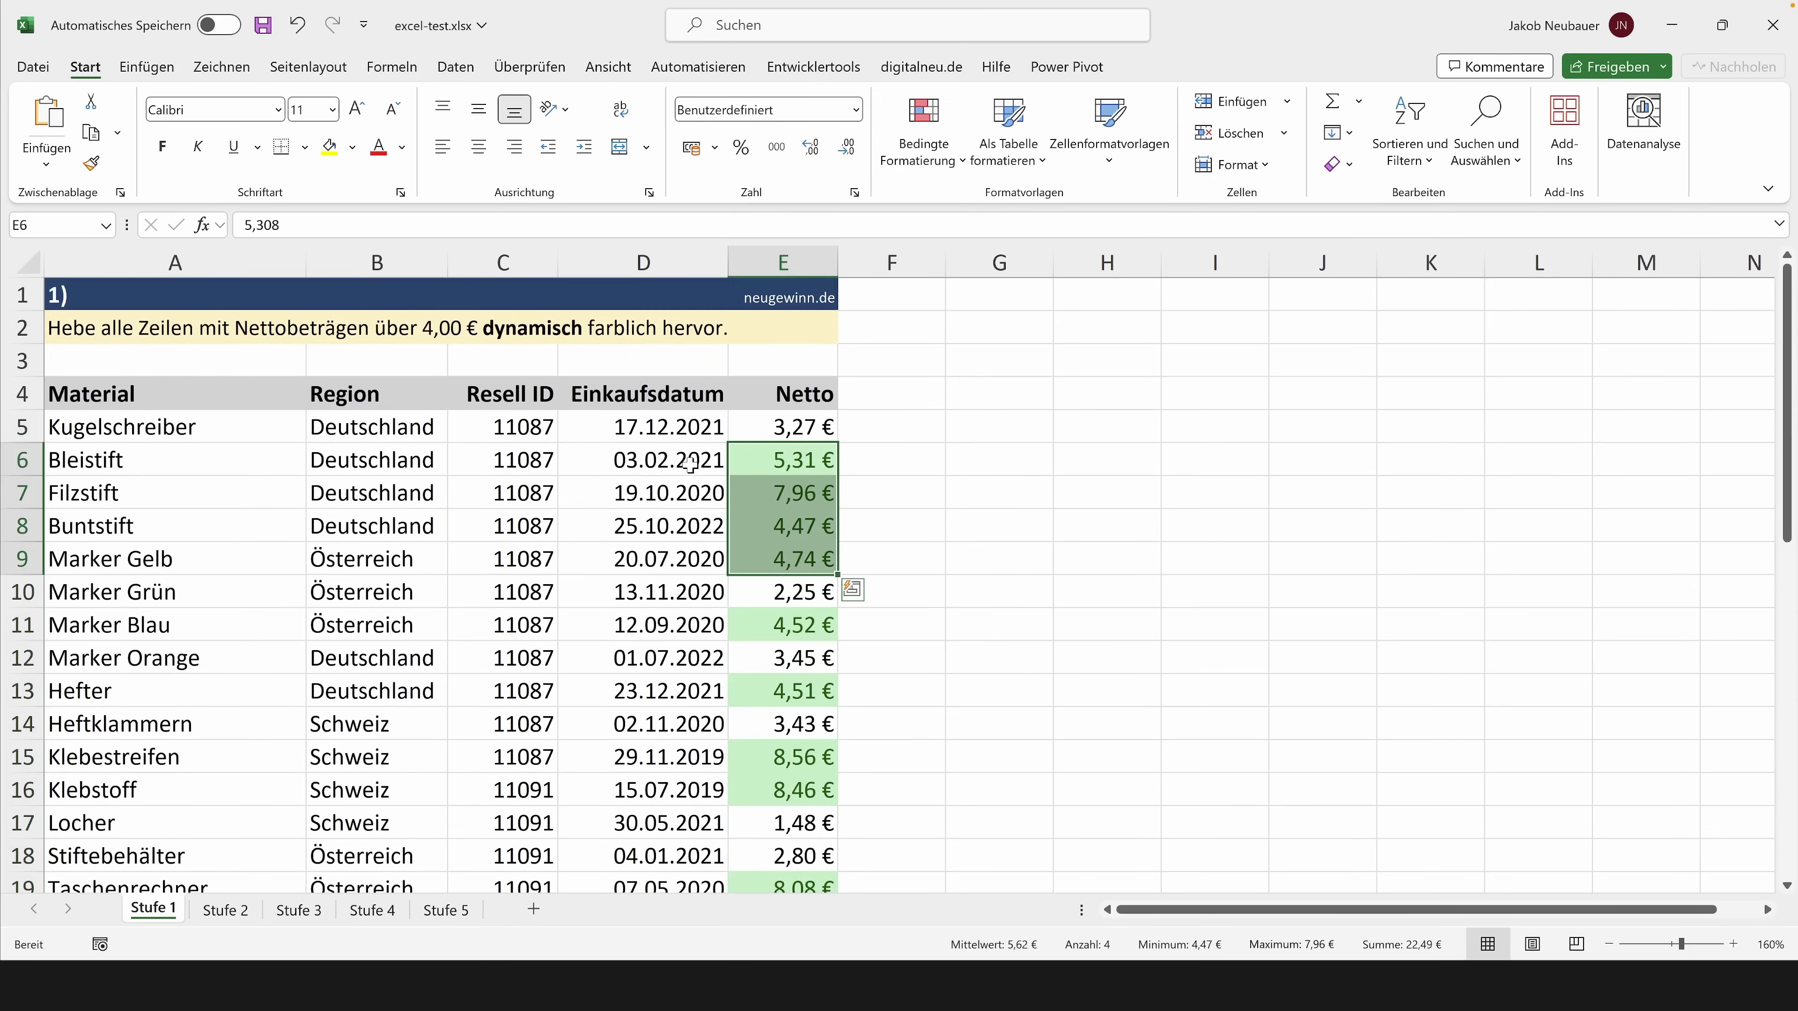
pyautogui.moveTo(690, 464); pyautogui.dragTo(125, 549)
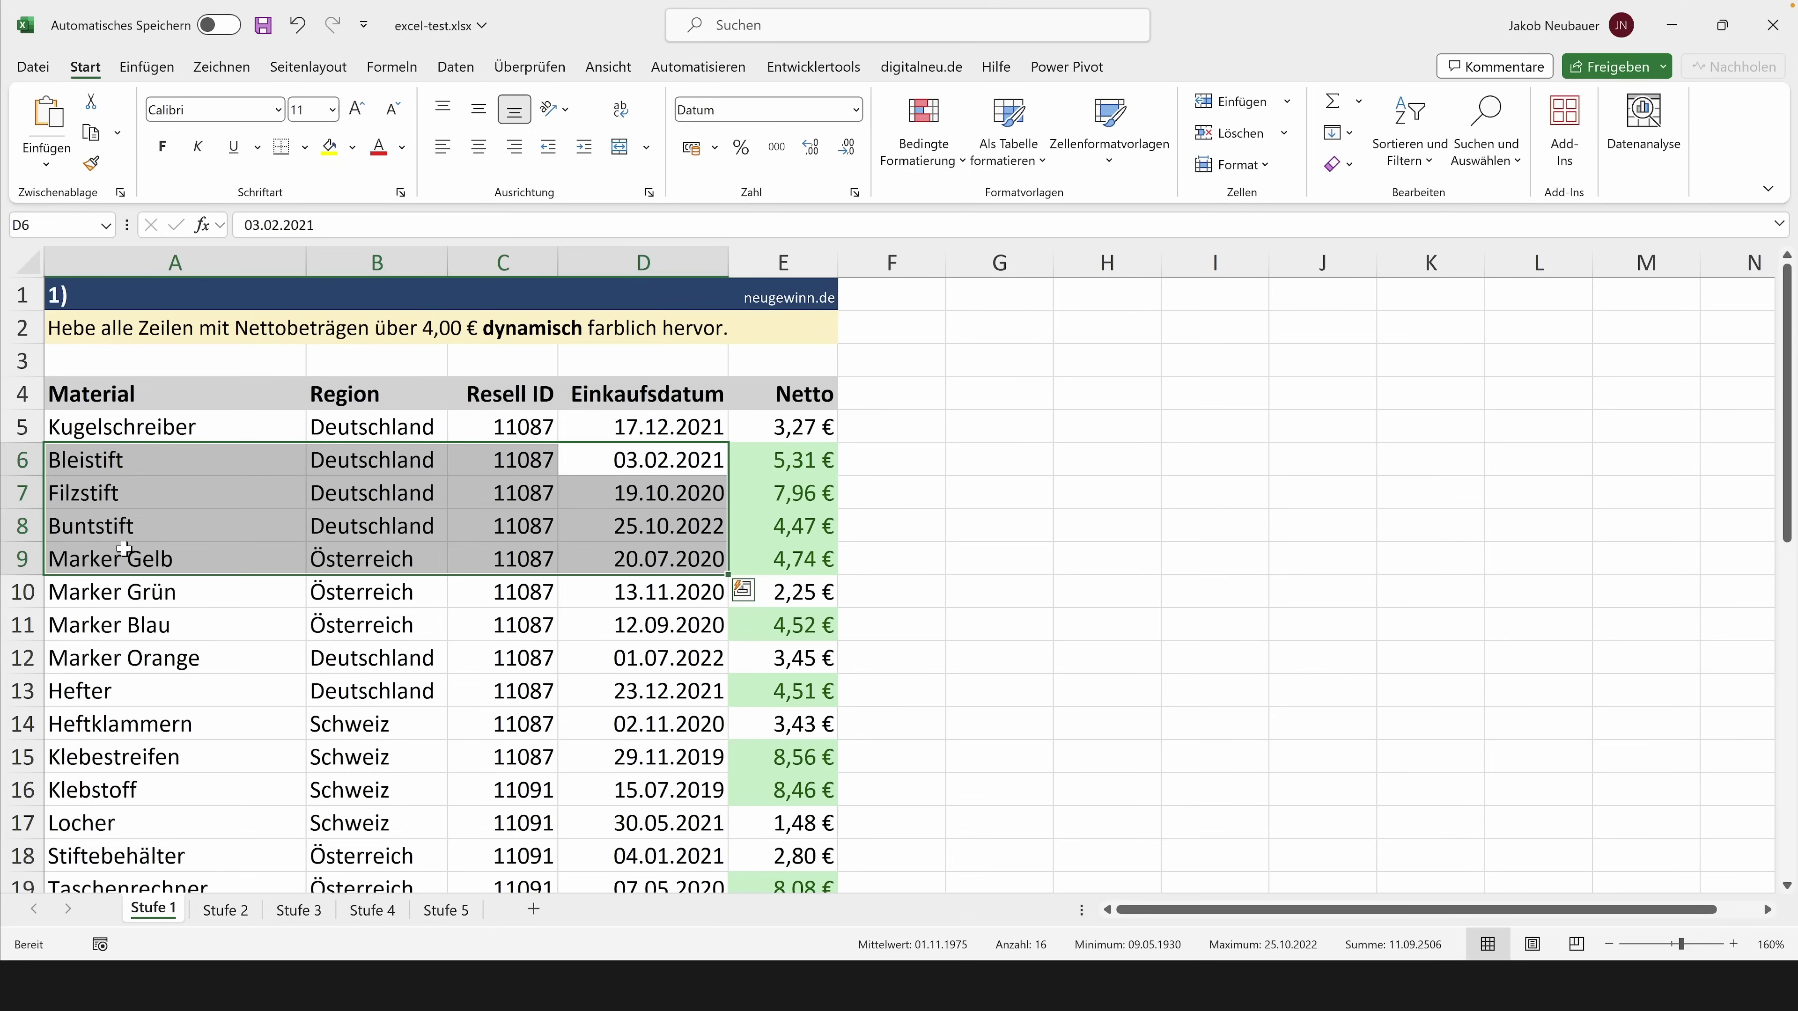
pyautogui.hotkey('ctrl', 'pagedown')
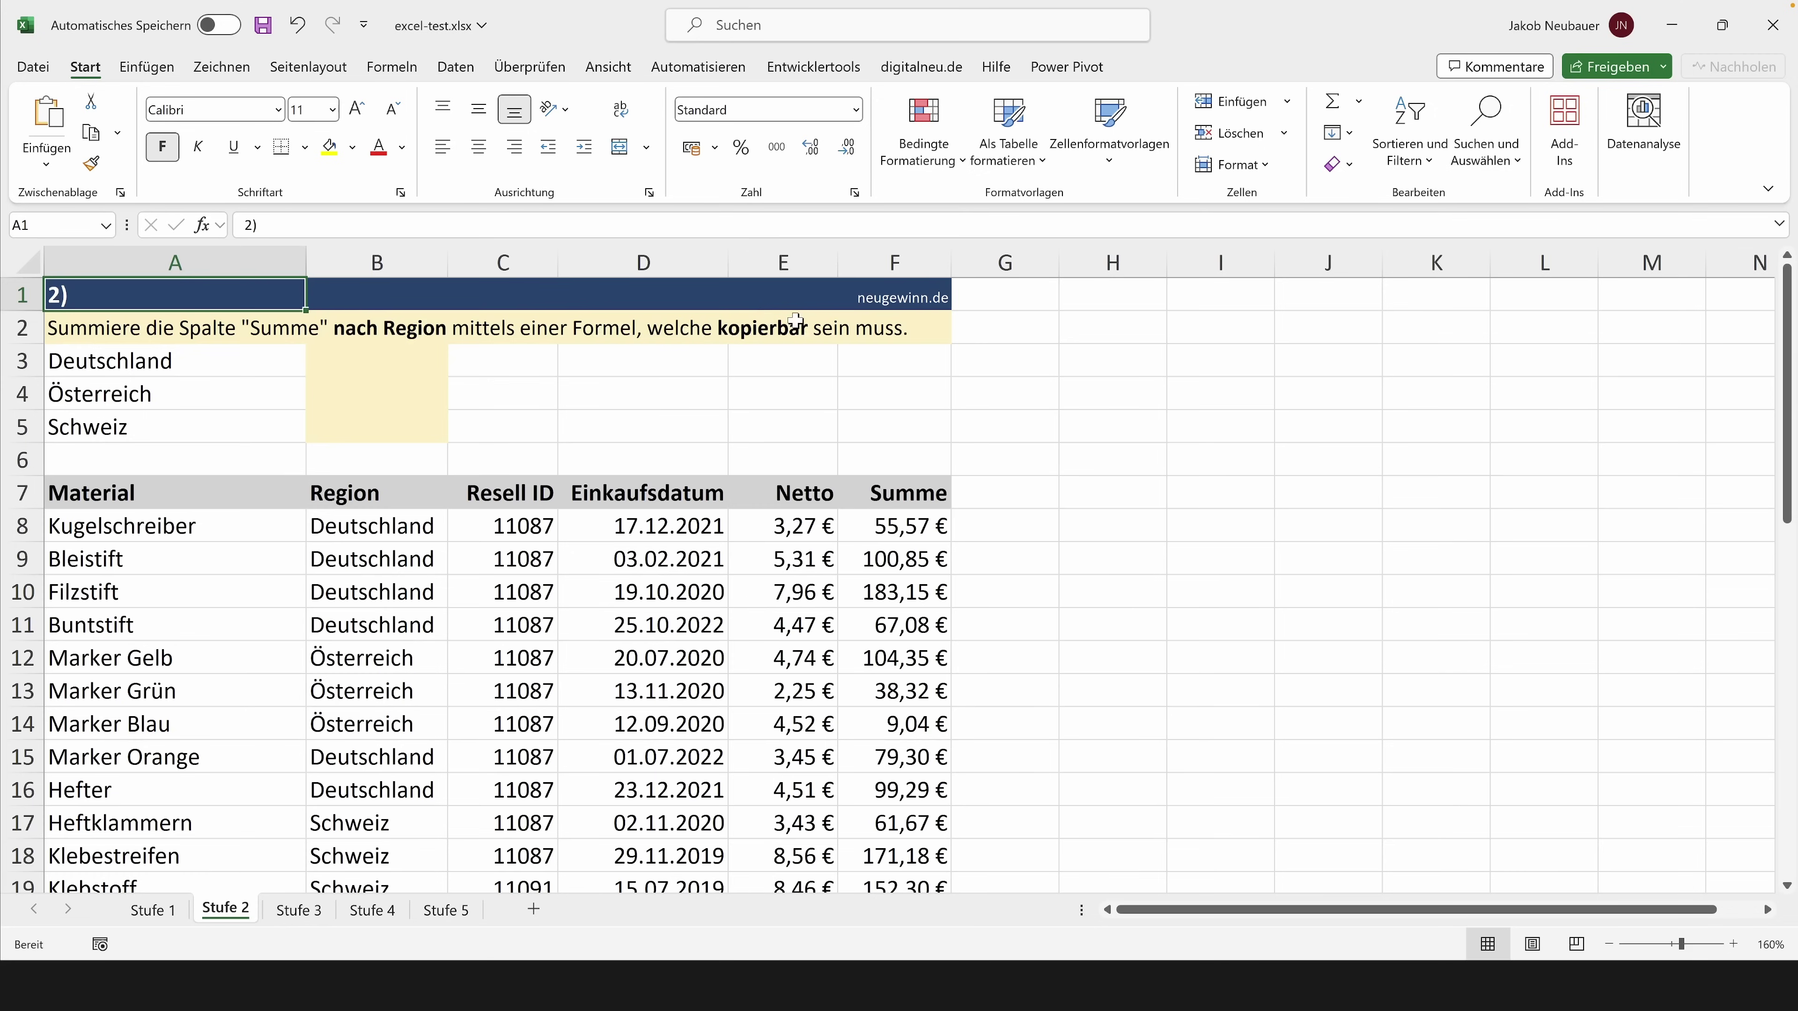
pyautogui.moveTo(375, 508); pyautogui.dragTo(381, 632)
pyautogui.click(399, 595)
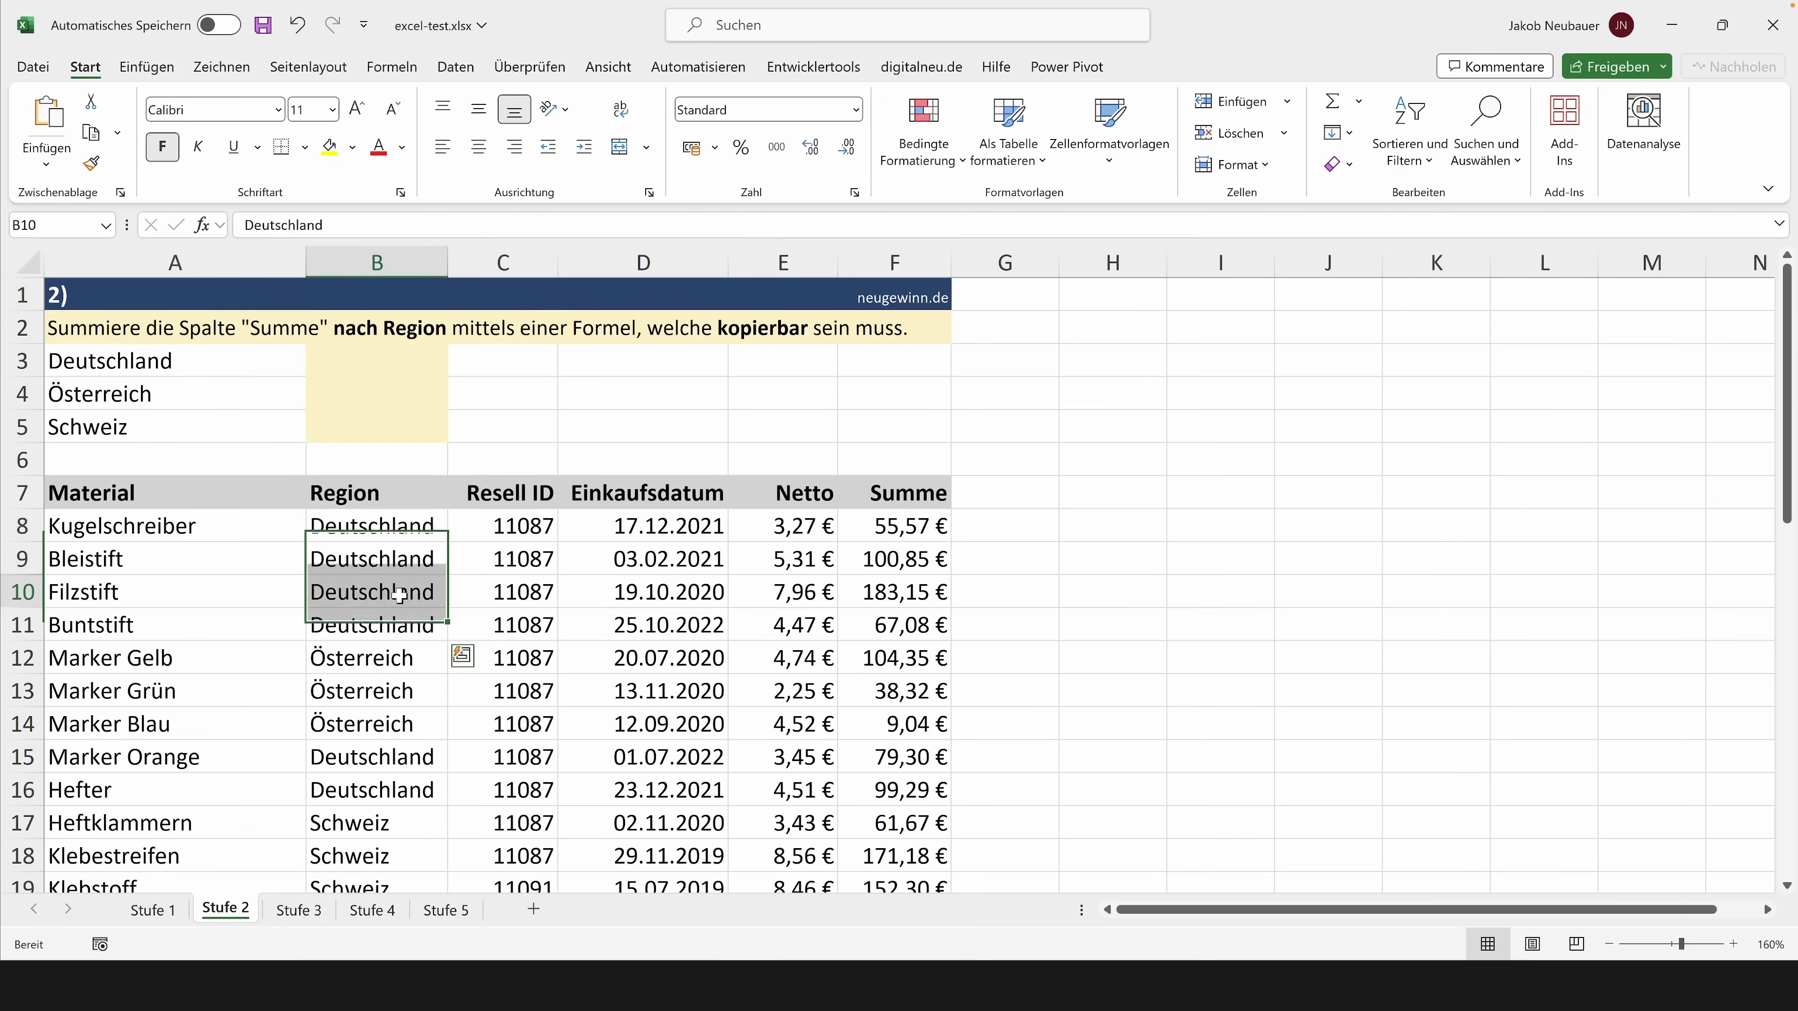
pyautogui.click(375, 658)
pyautogui.click(350, 814)
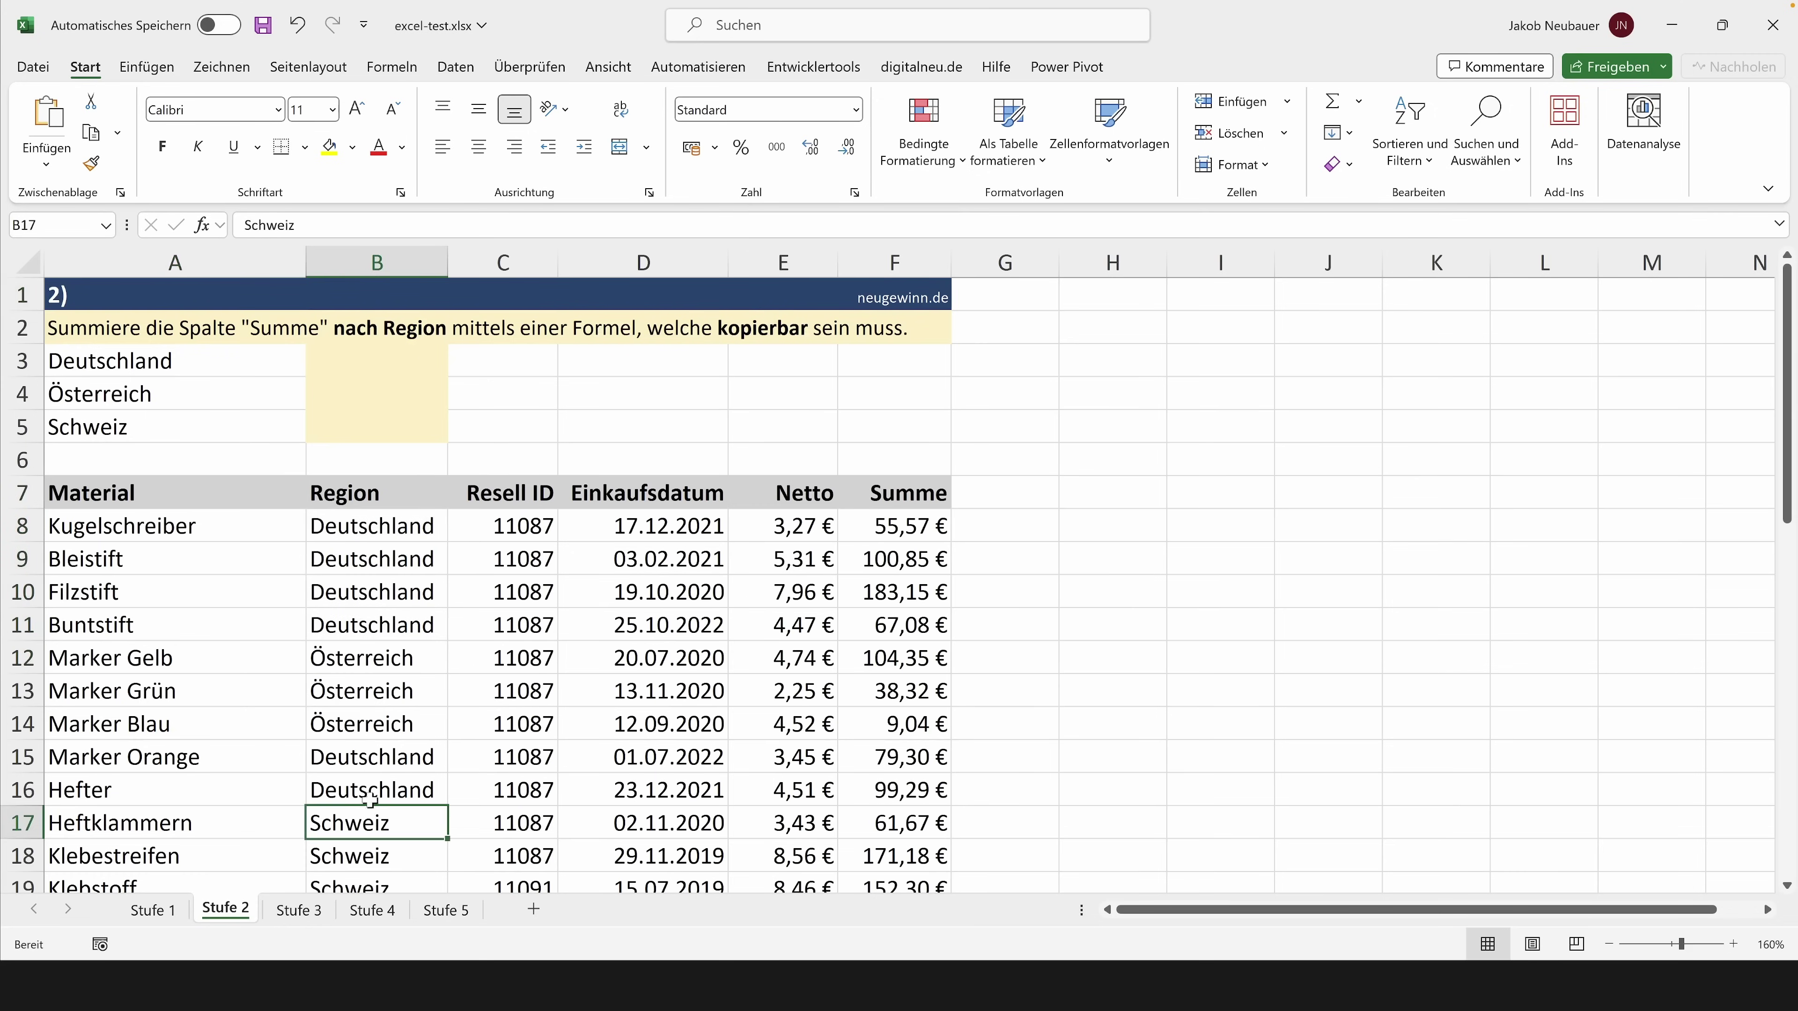
pyautogui.moveTo(929, 493); pyautogui.dragTo(896, 648)
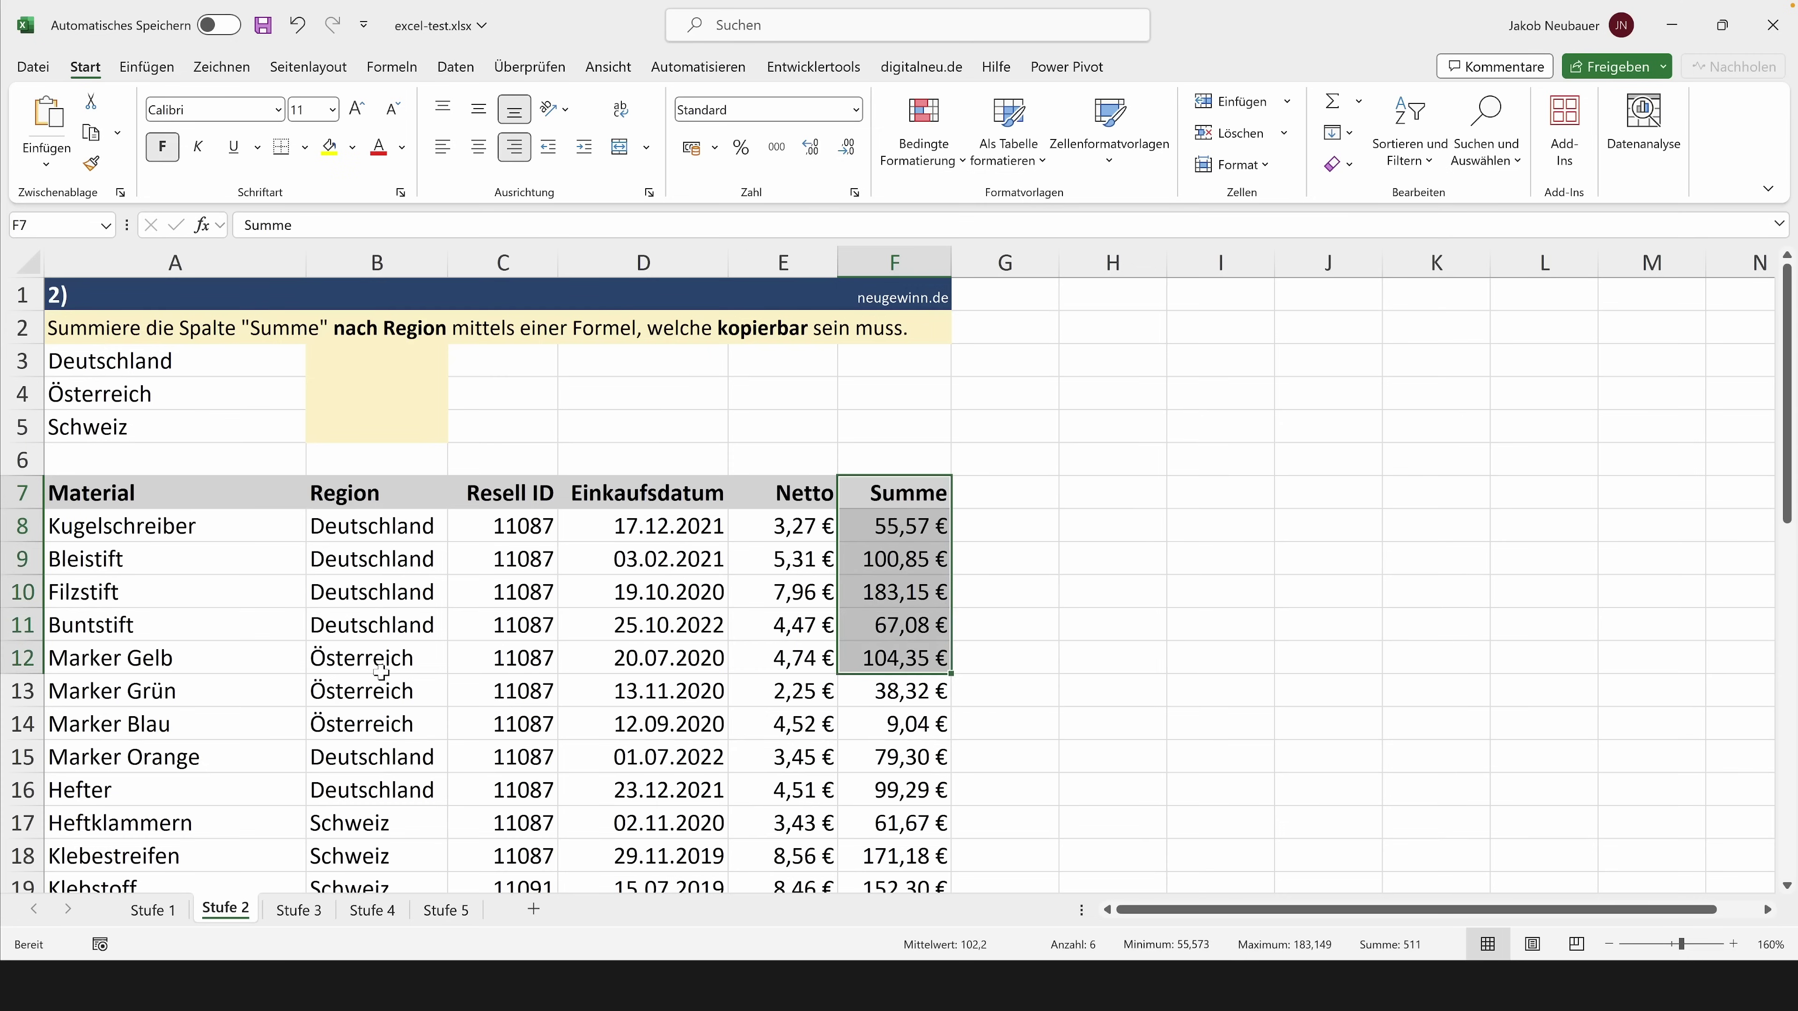
pyautogui.click(894, 646)
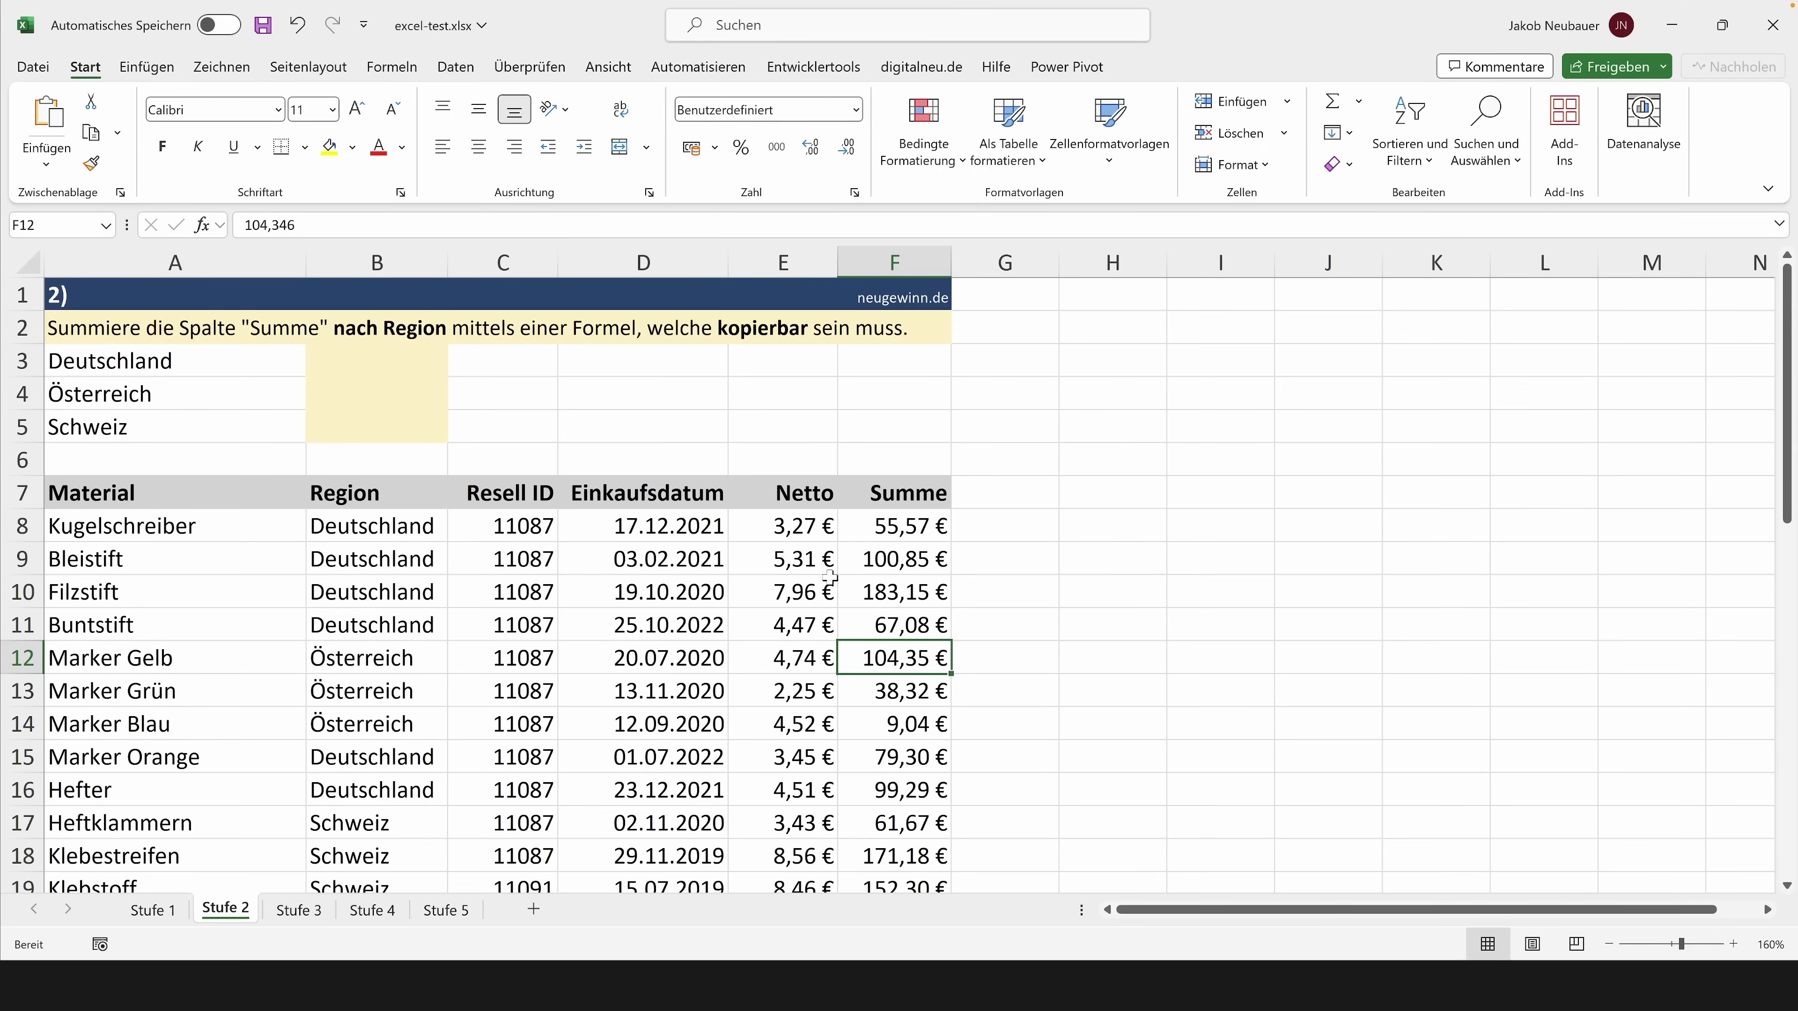
pyautogui.click(363, 351)
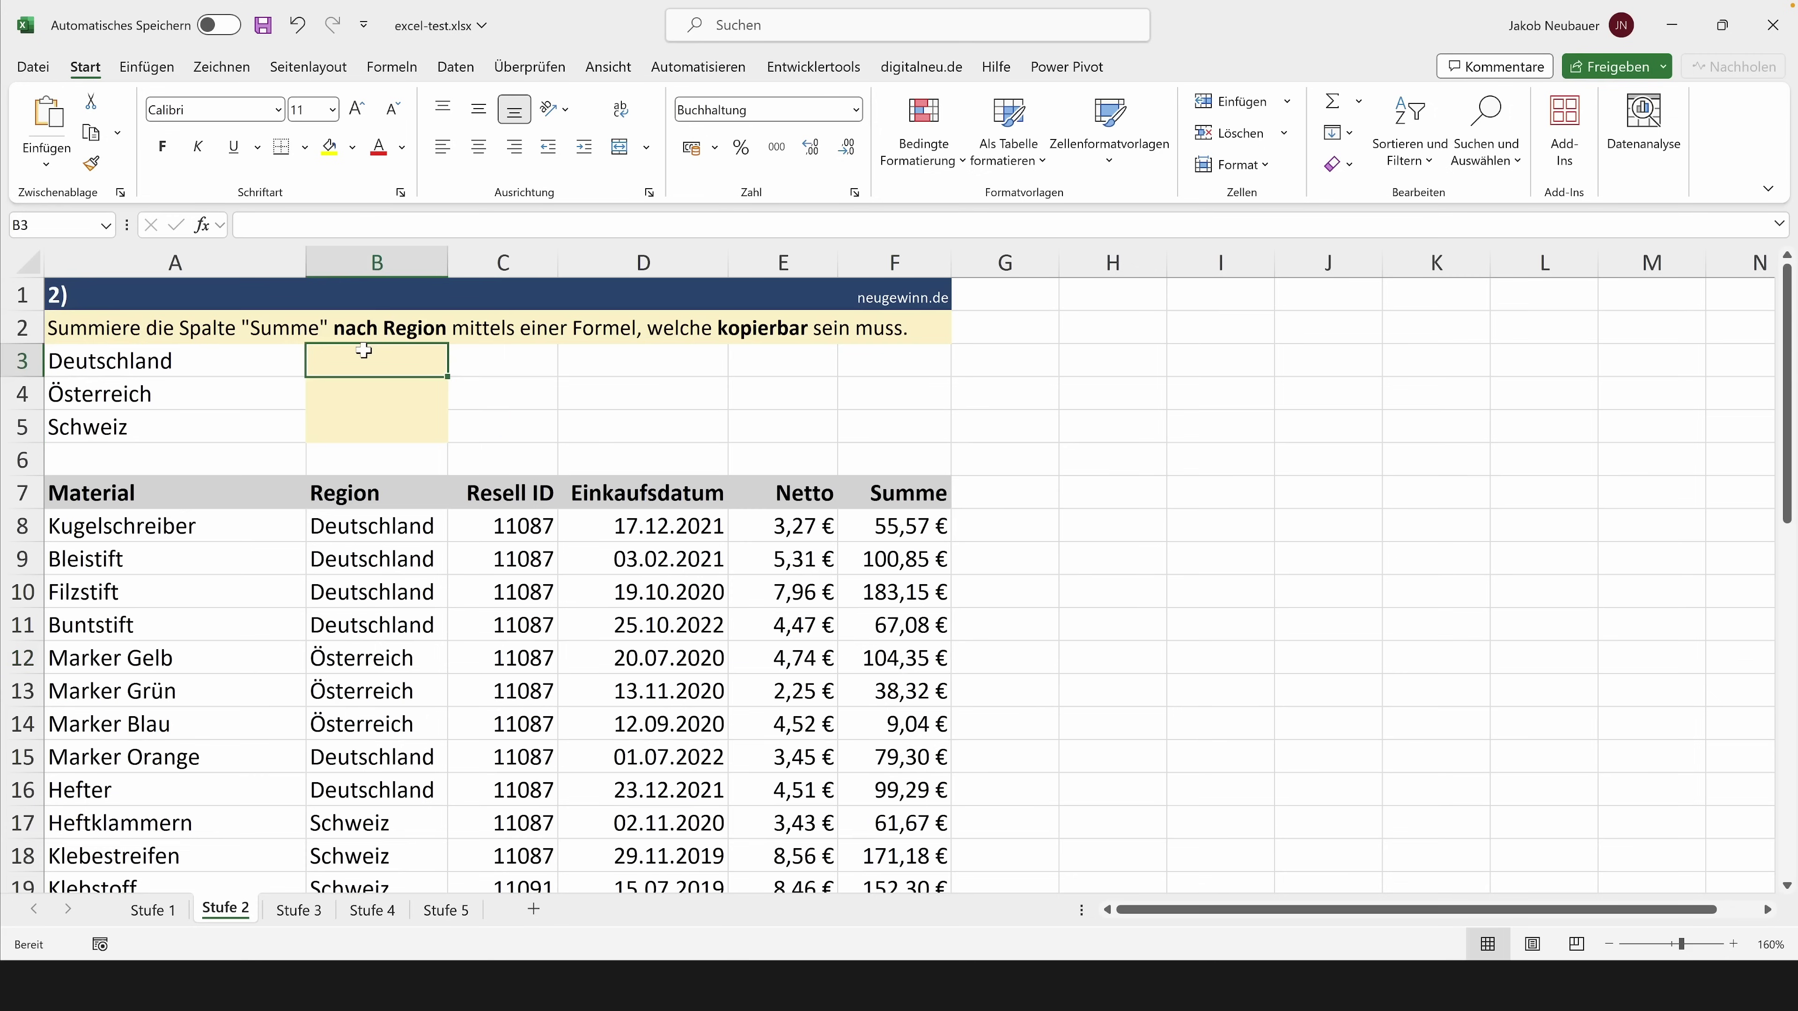
# Start =SUMMEWENNS in B3 with absolute ranges $F$8:$F$44 and $B$8:$B$44.
pyautogui.write('=')
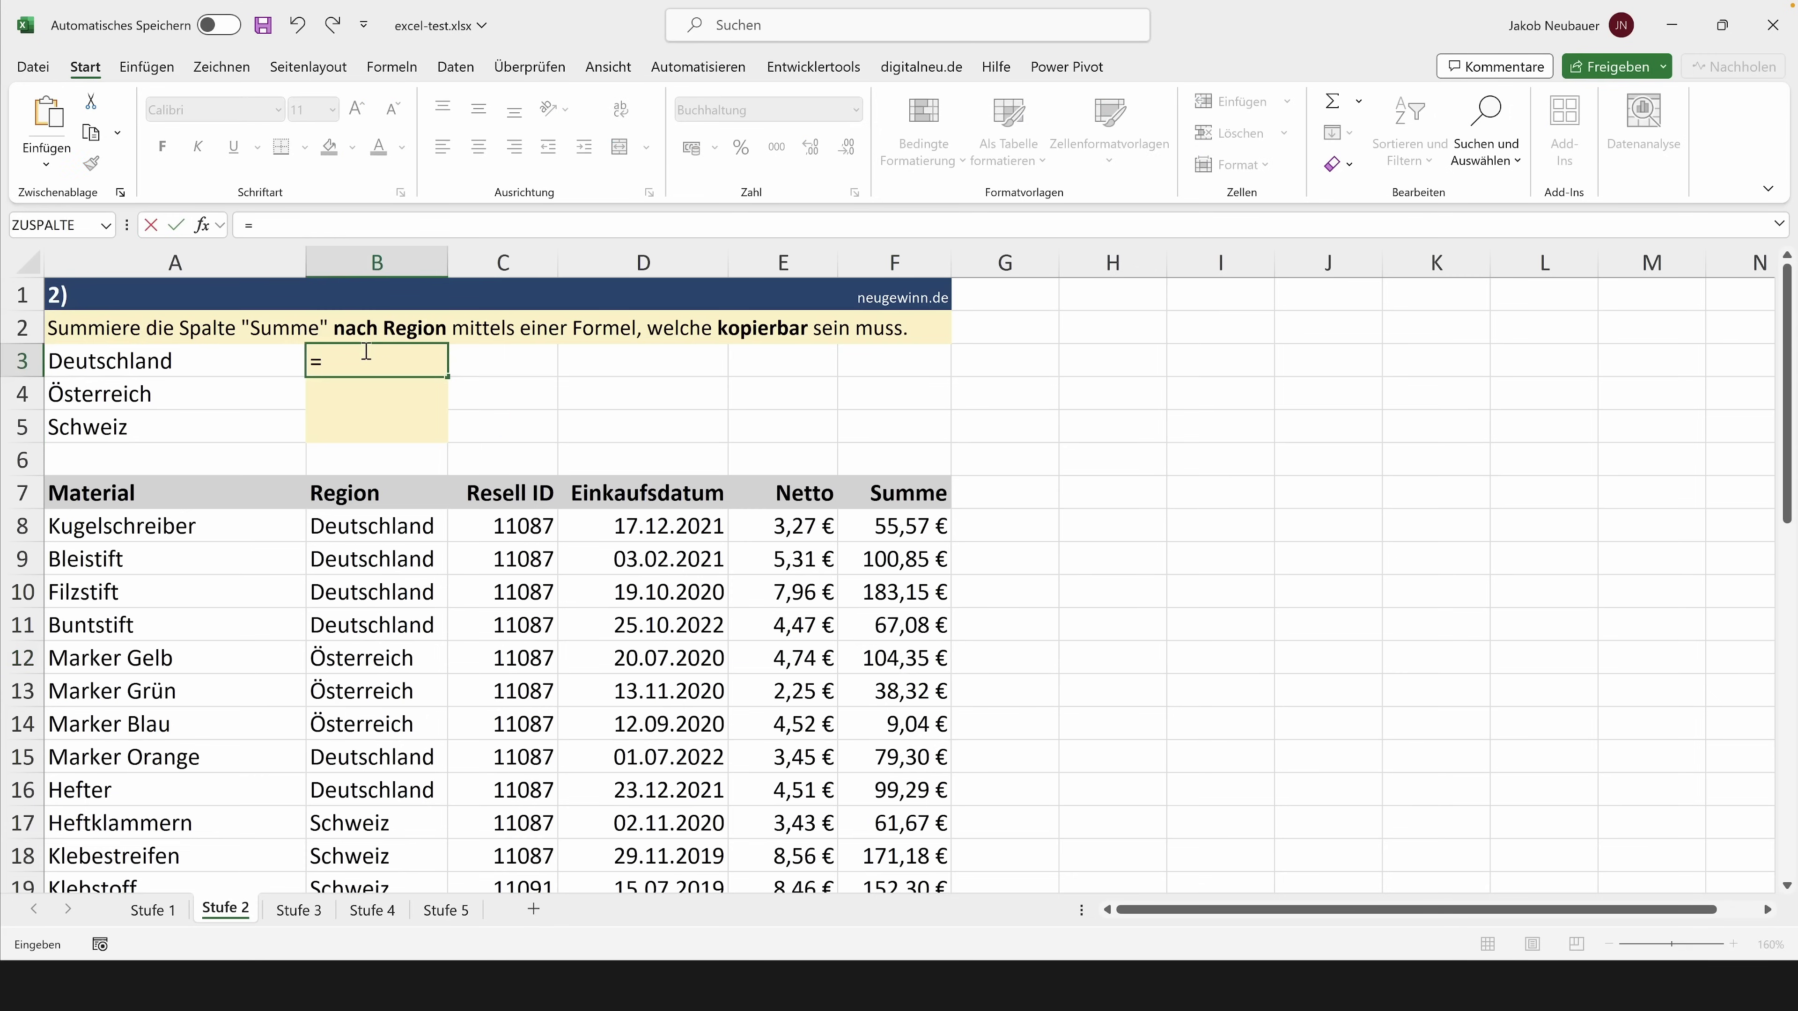
pyautogui.write('SUMMEWENNS(')
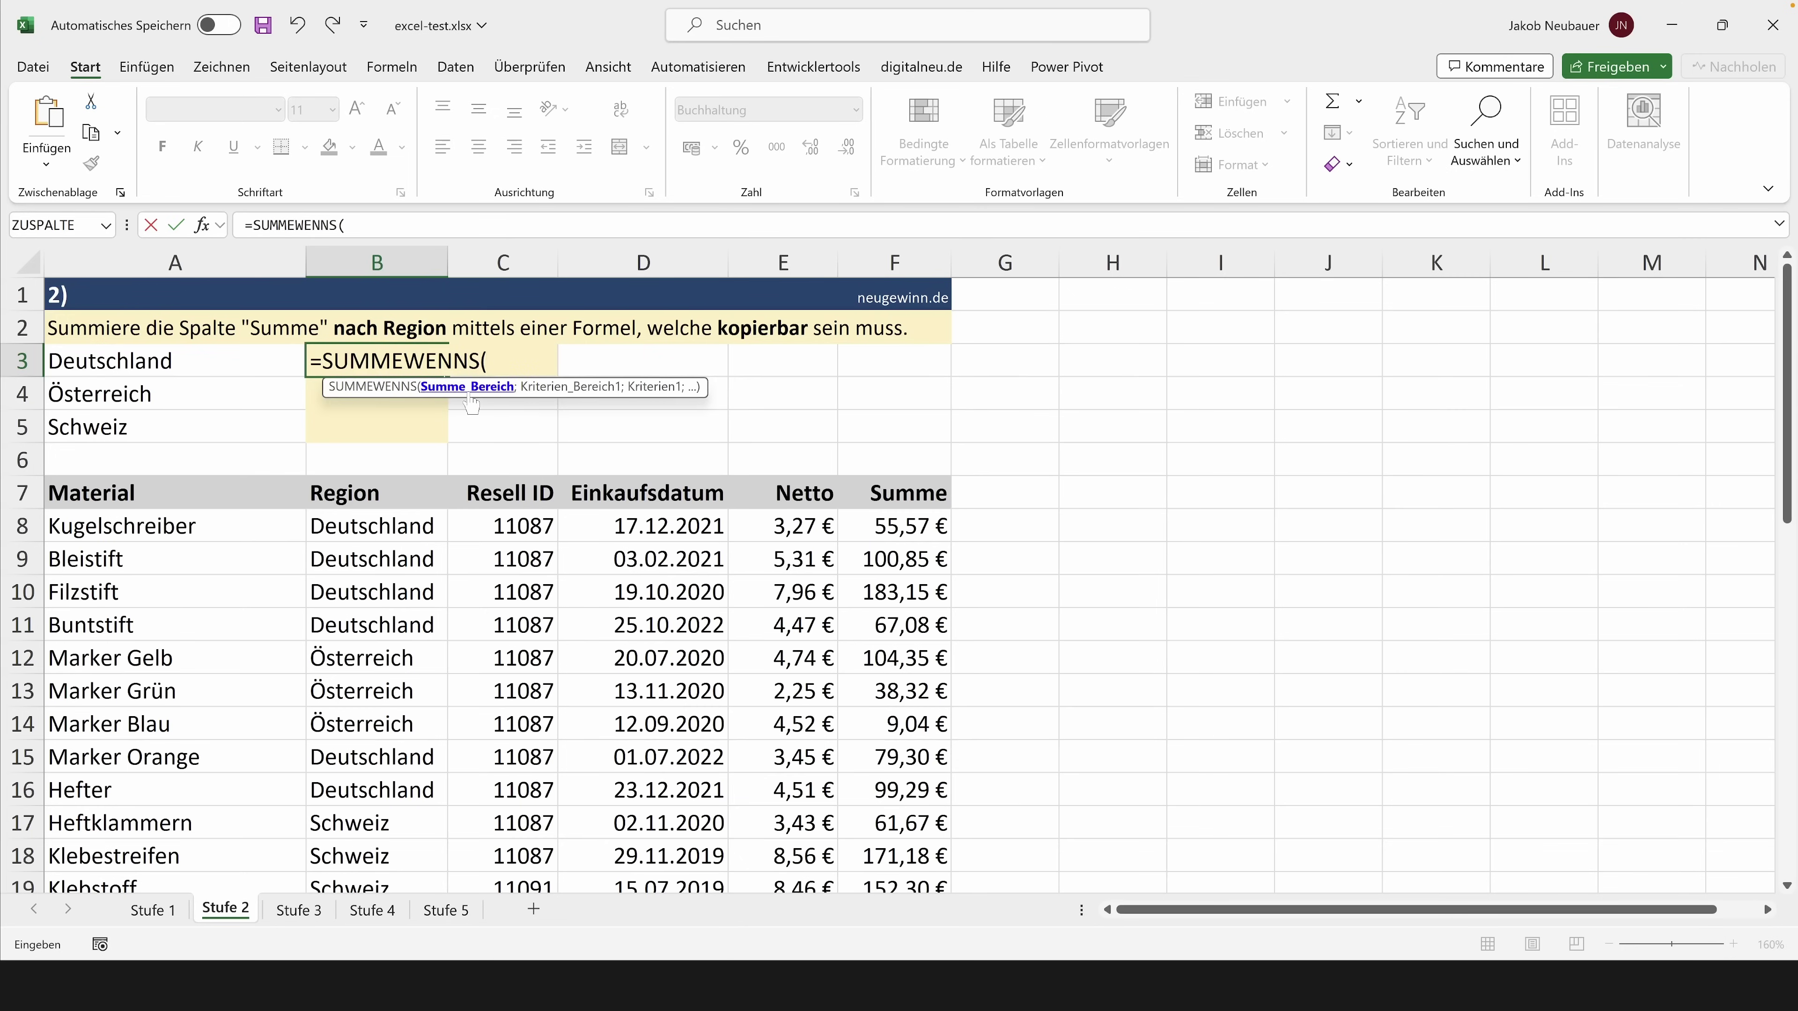
pyautogui.click(913, 524)
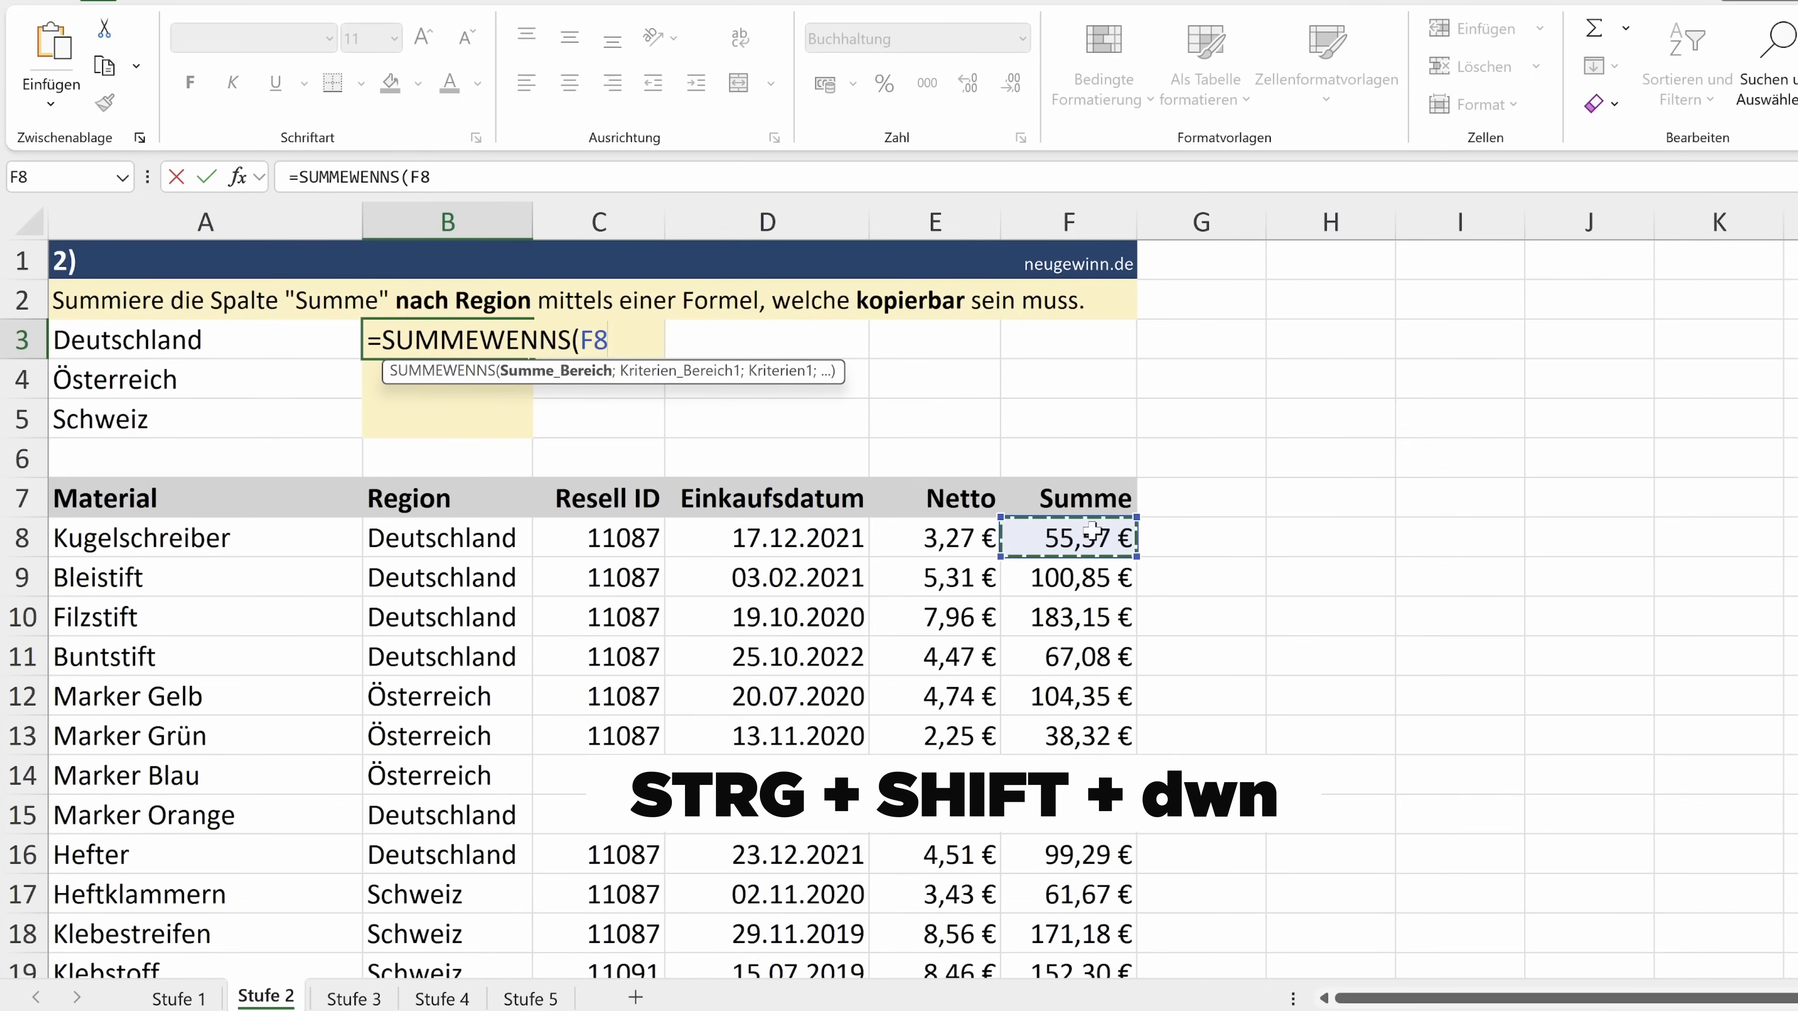
pyautogui.hotkey('ctrl', 'shift', 'Down')
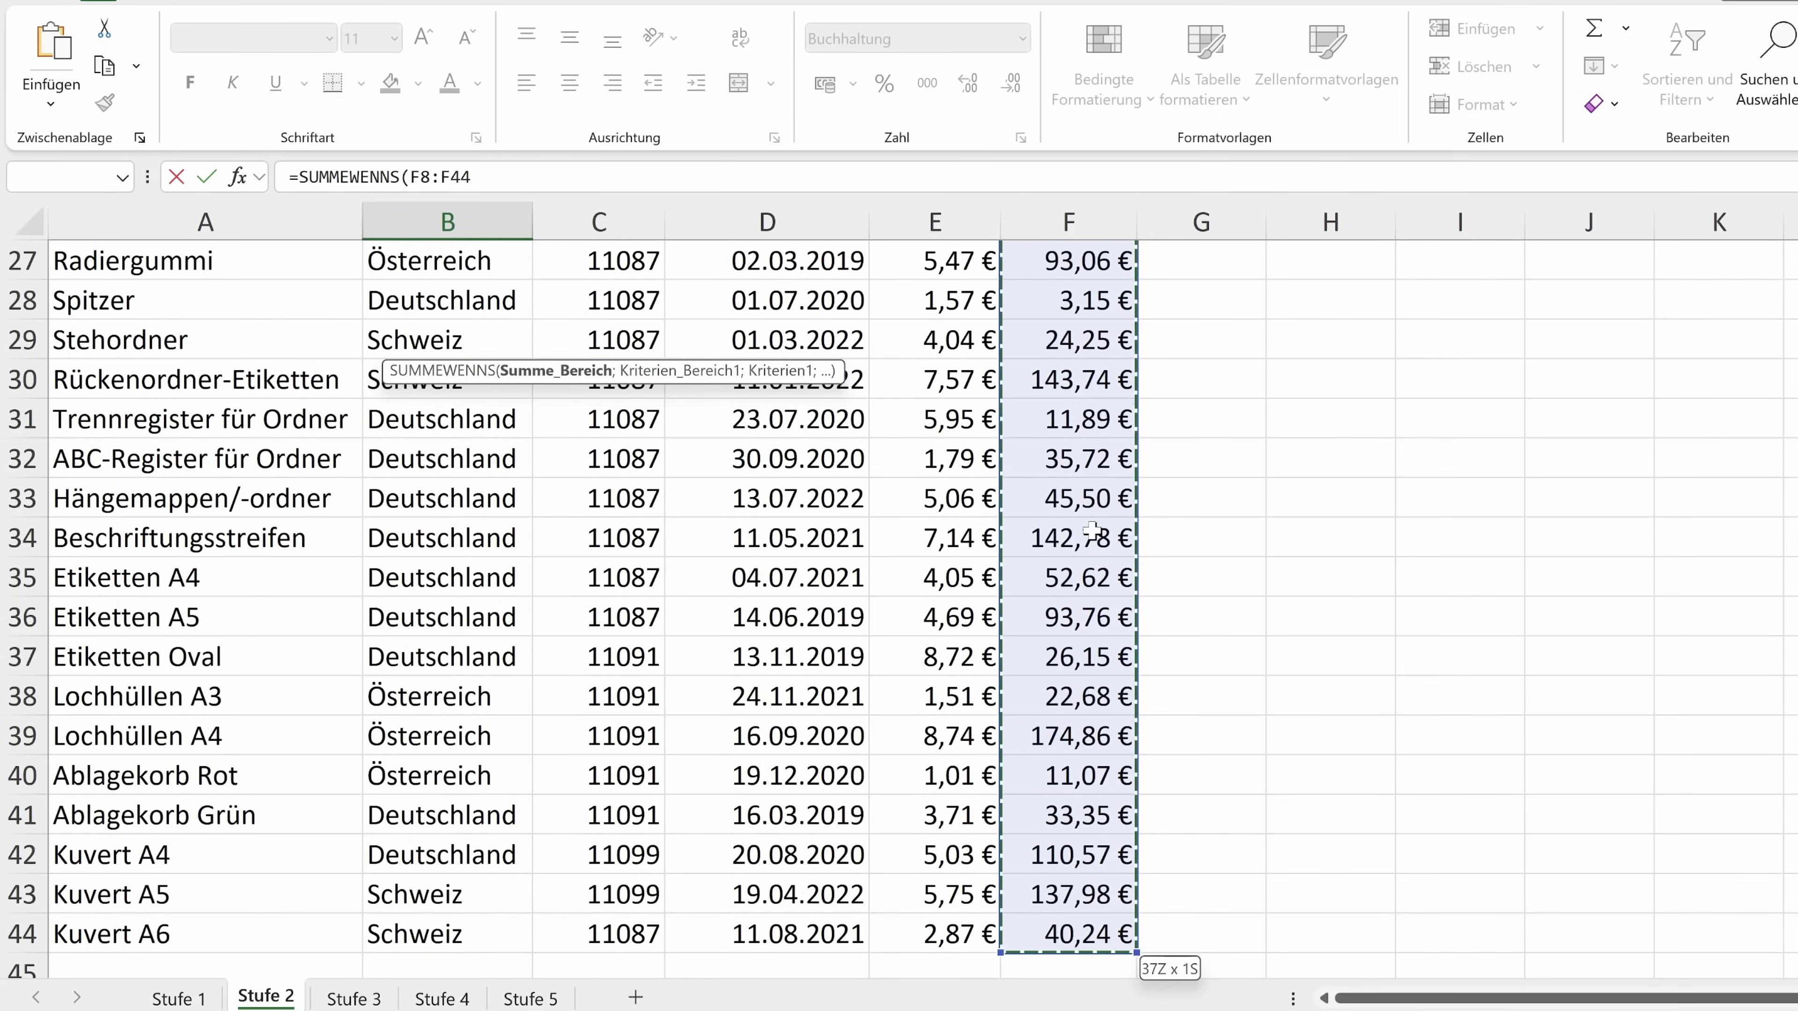
pyautogui.press('F4')
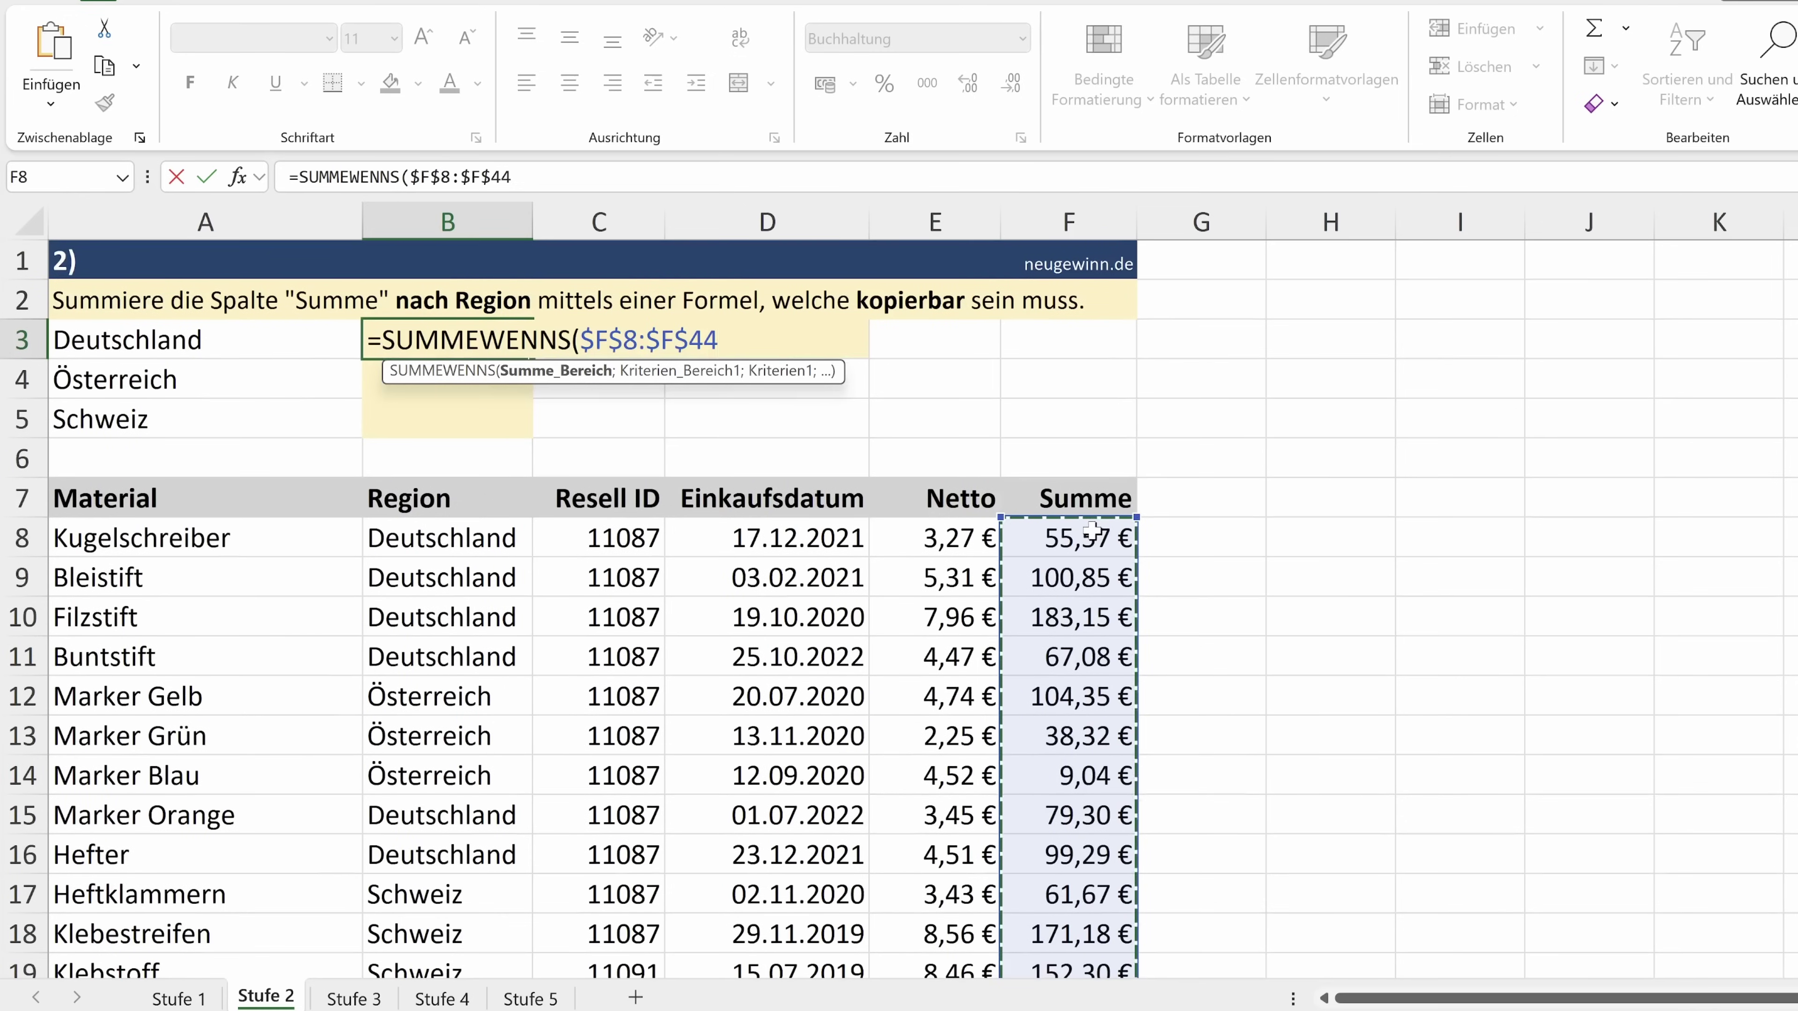
pyautogui.write(';')
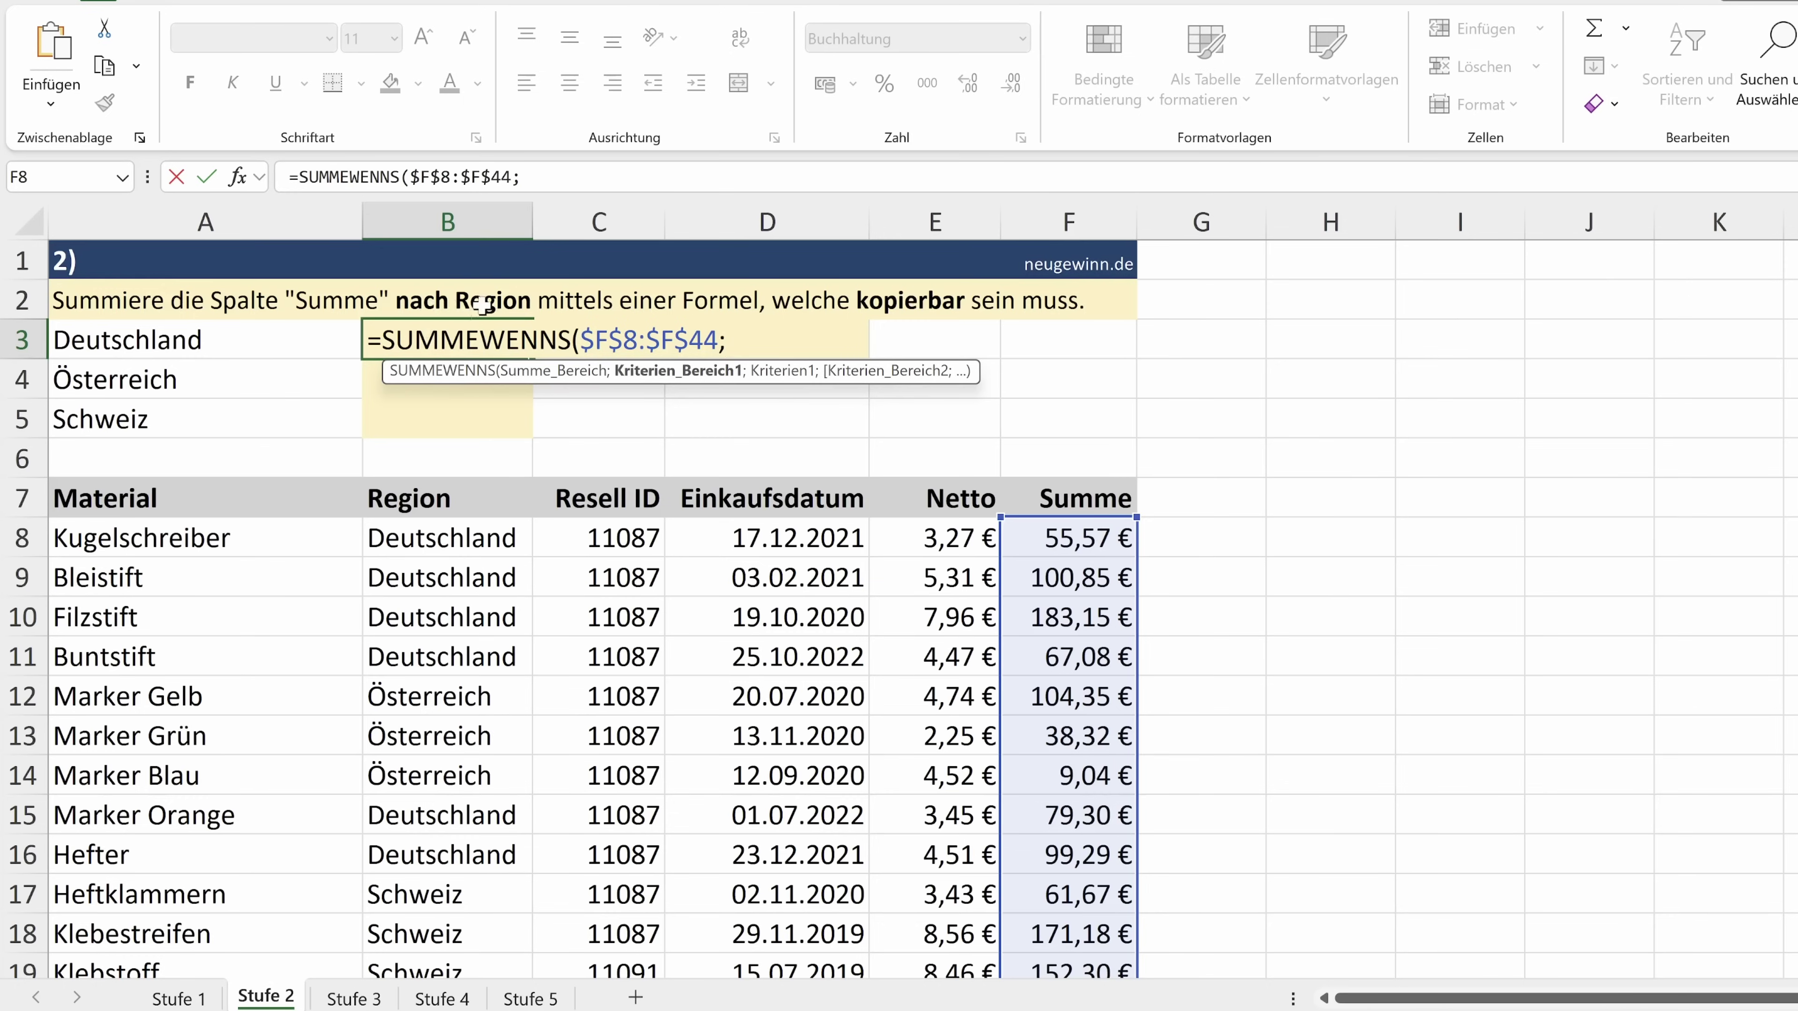
pyautogui.click(455, 539)
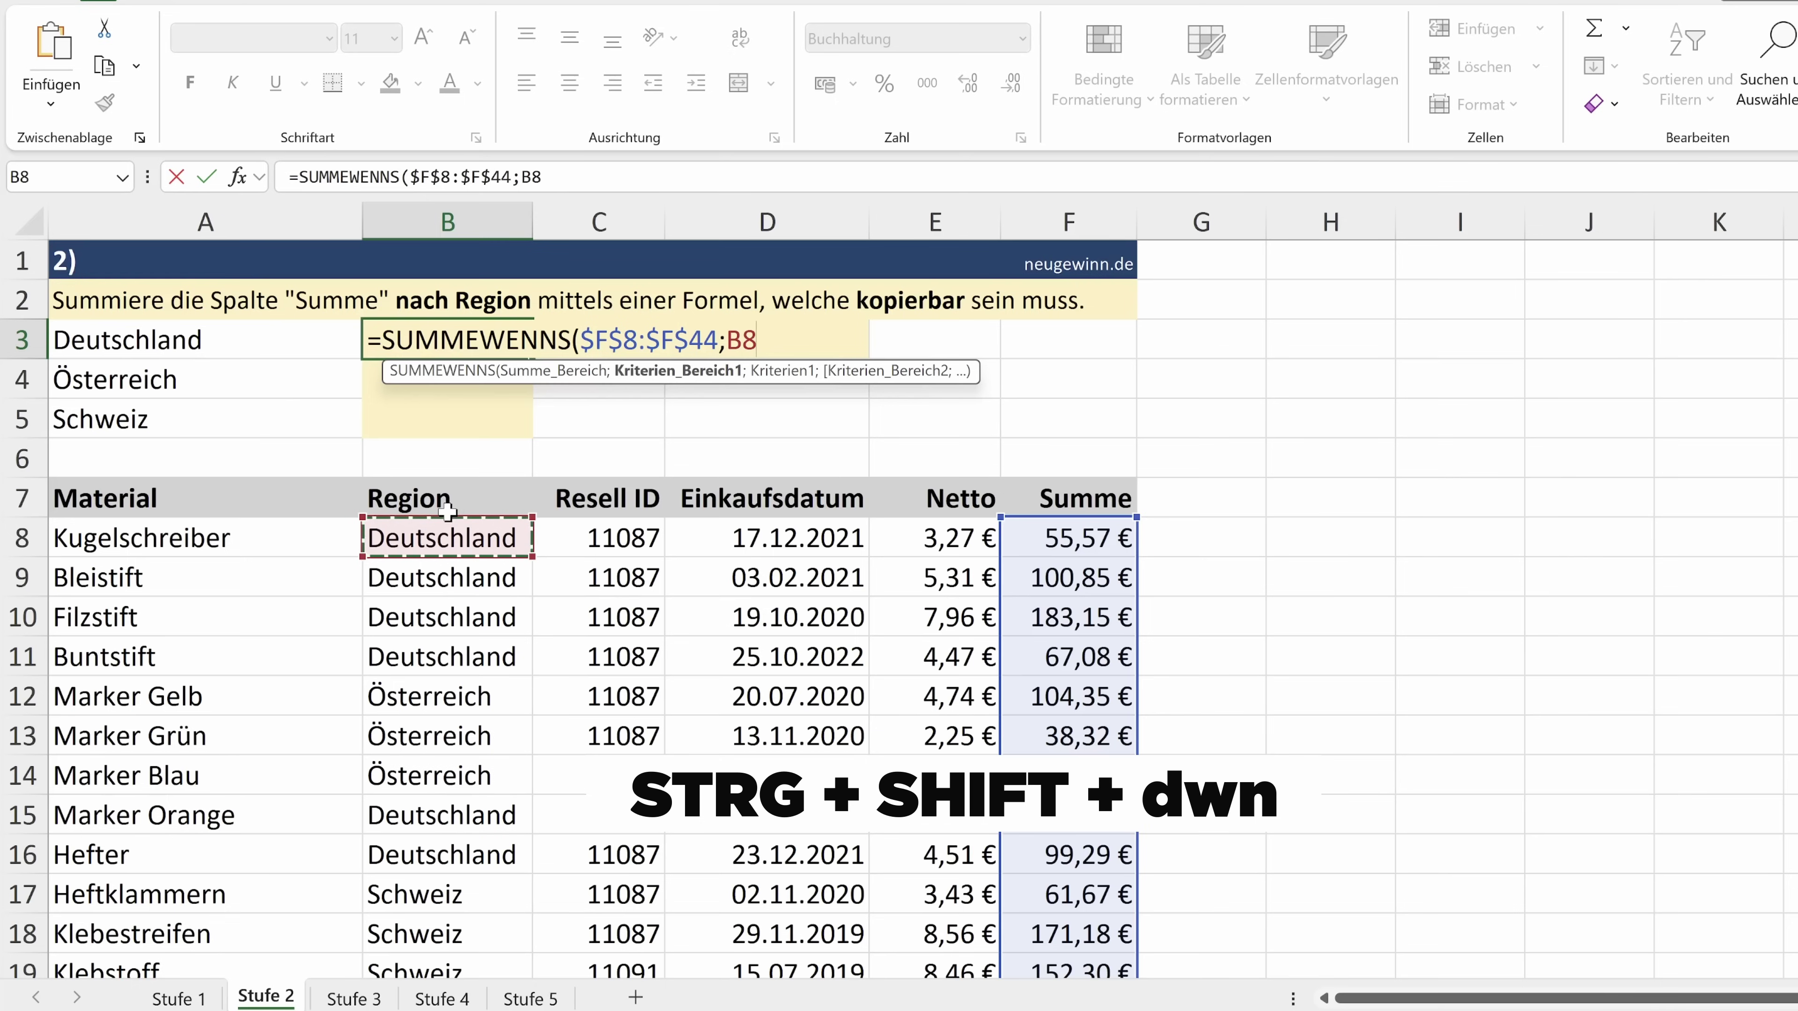
pyautogui.hotkey('ctrl', 'shift', 'Down')
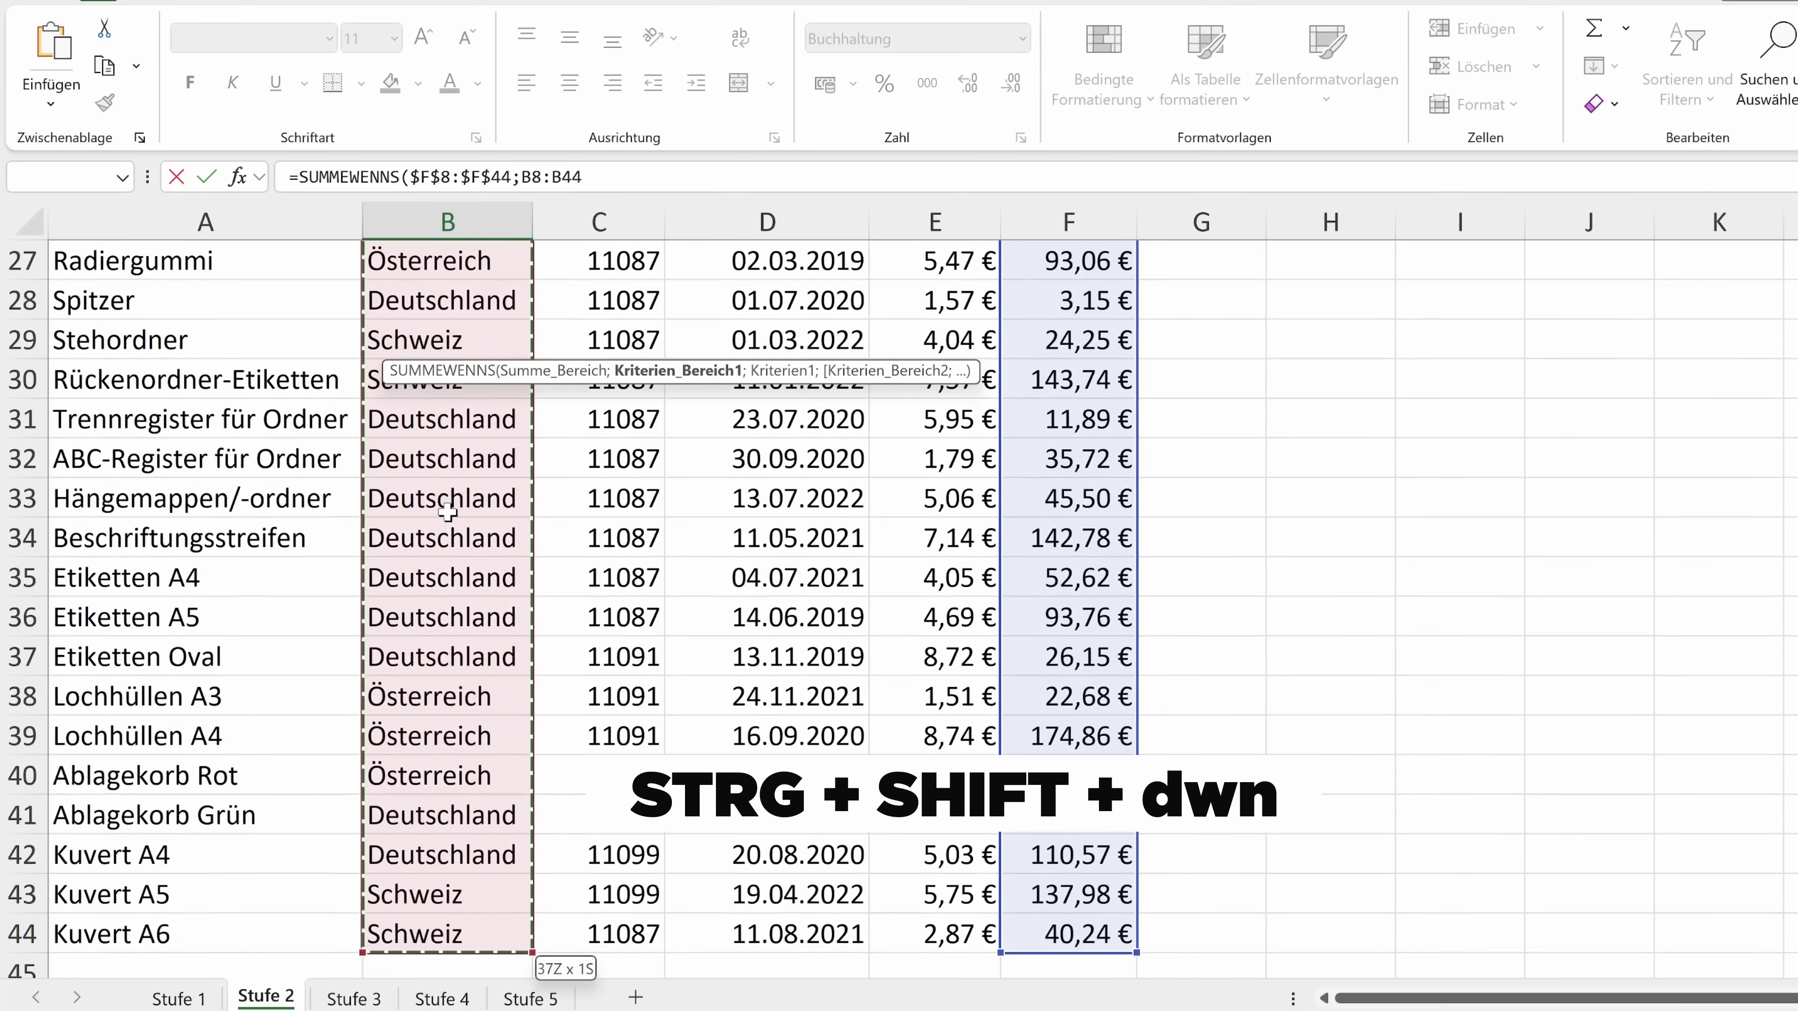
pyautogui.press('F4')
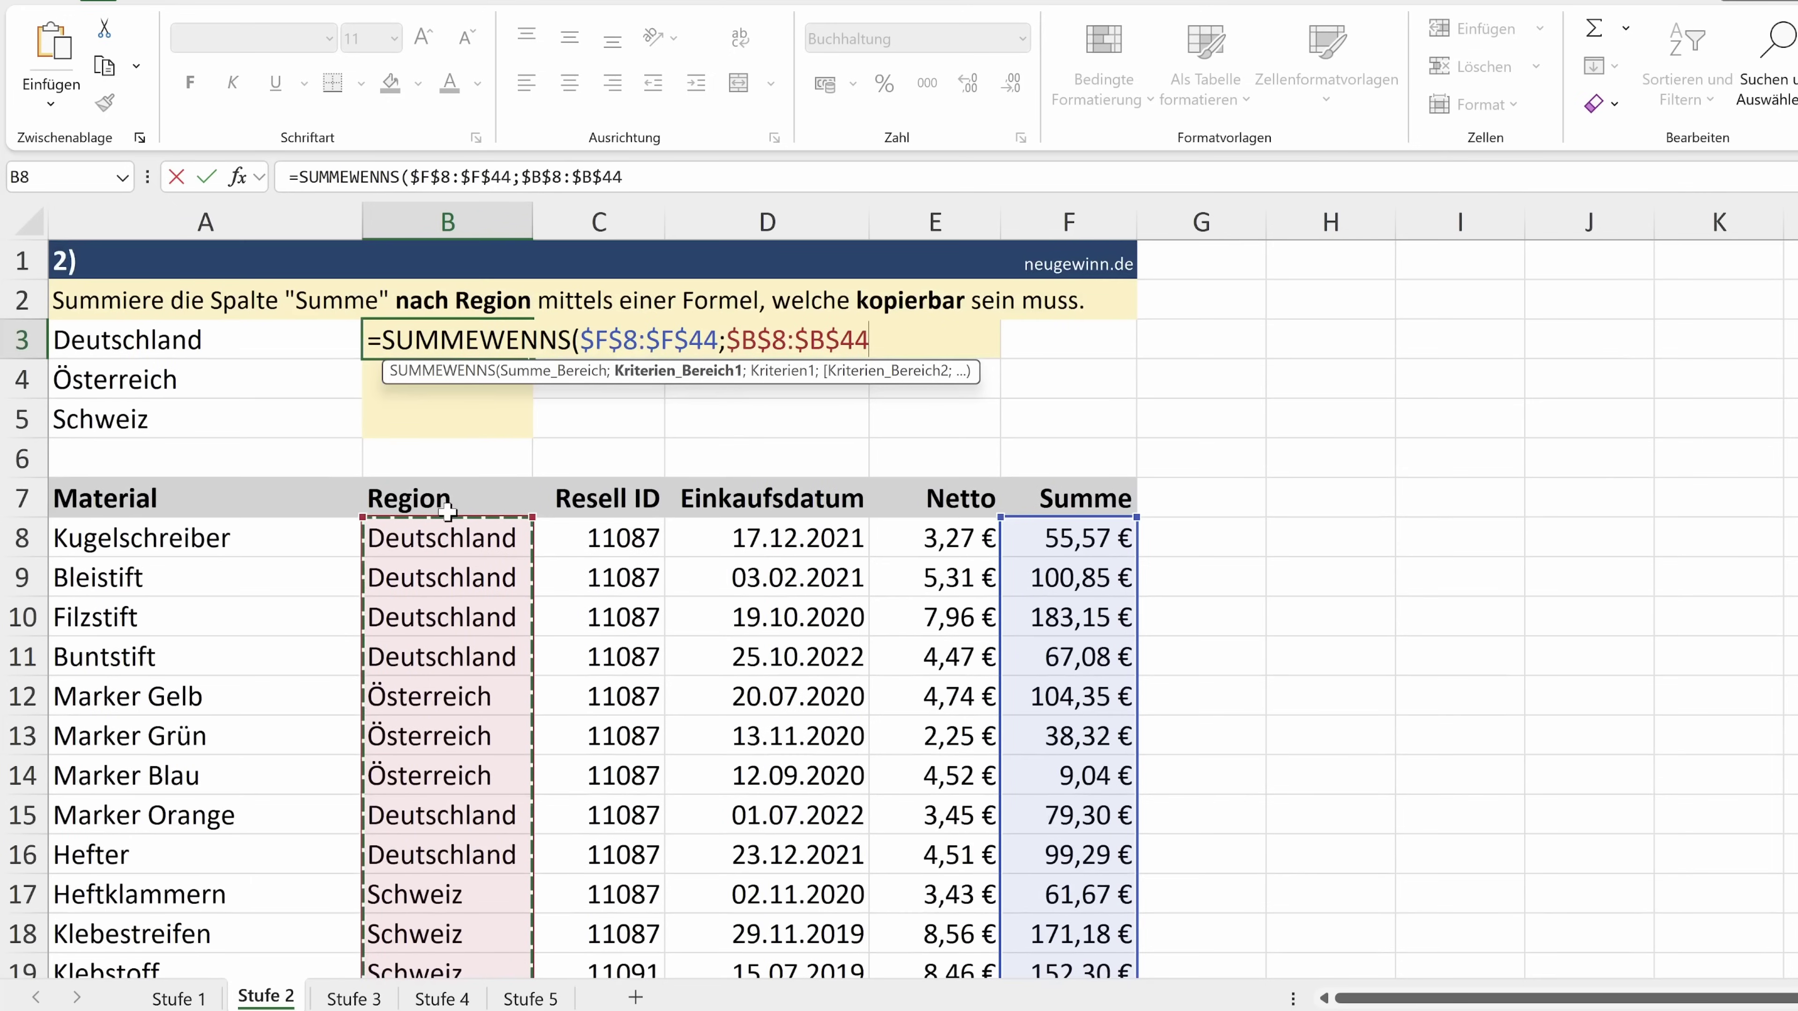
# Replace the typed "Deutschland" criterion with A3 and enter the formula, giving 1 308,64 €.
pyautogui.write(';')
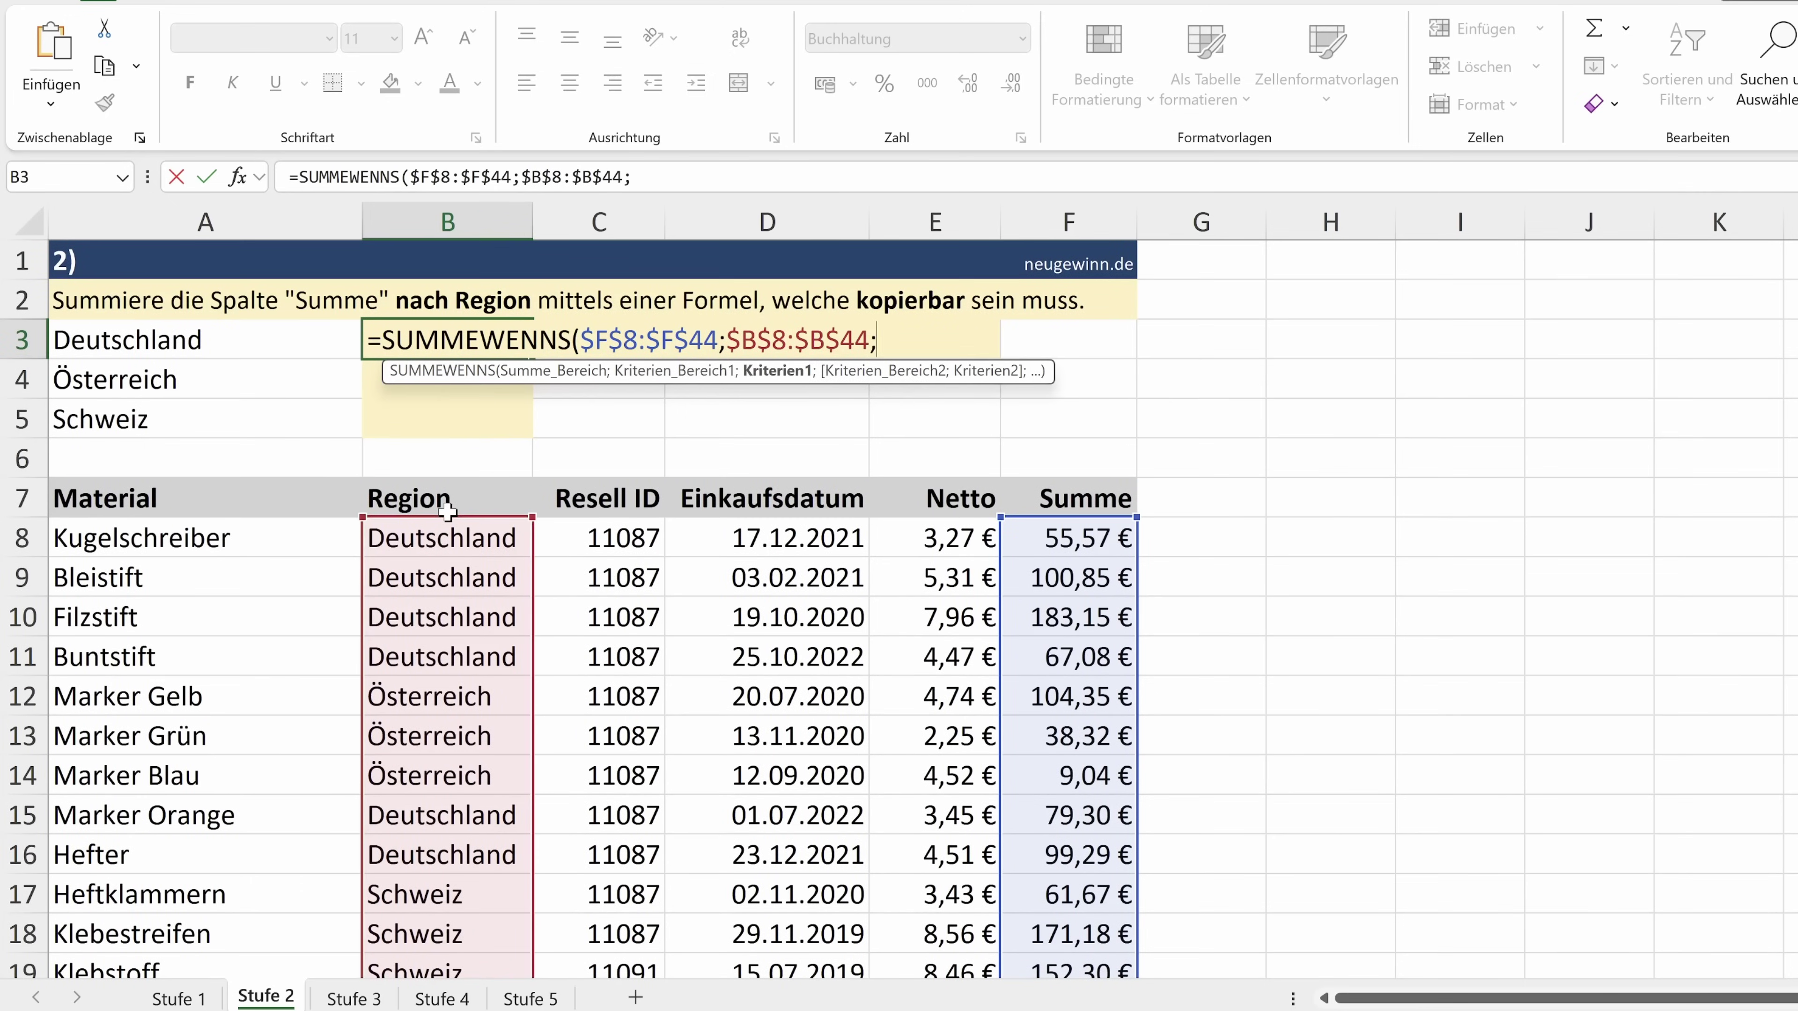
pyautogui.write('"Deutschla')
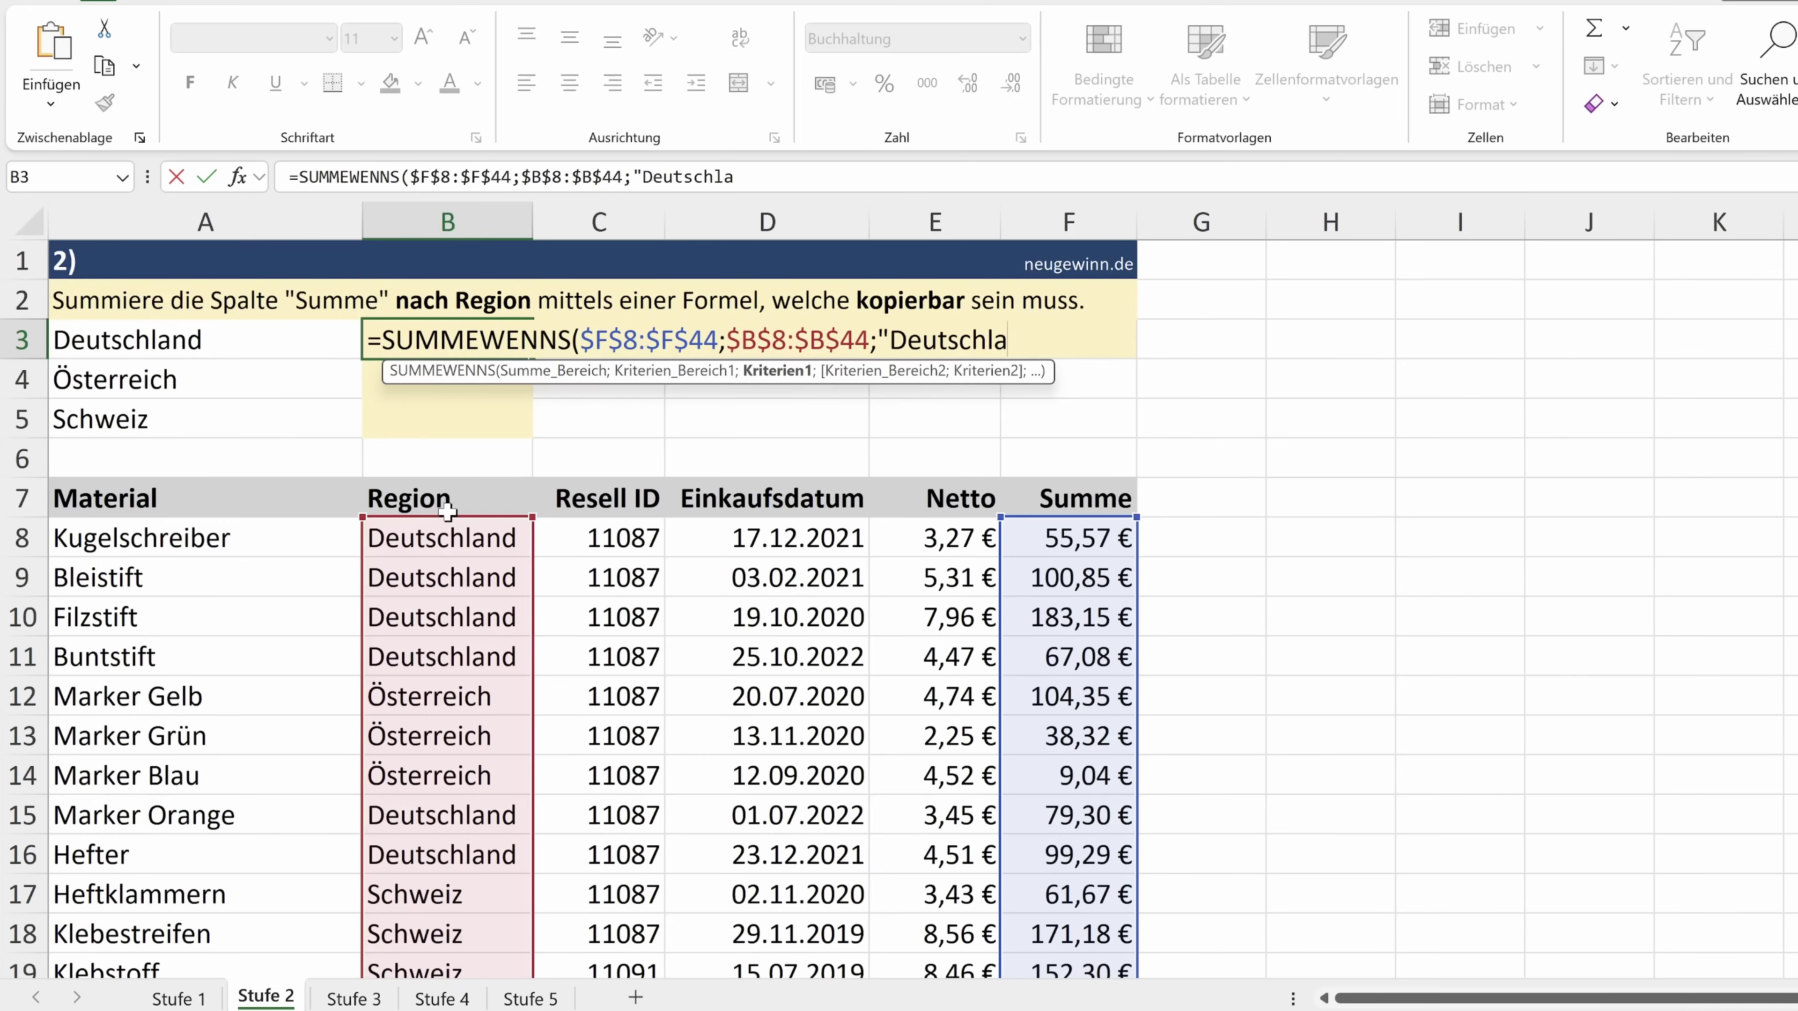
pyautogui.write('nd')
pyautogui.moveTo(878, 340); pyautogui.dragTo(1057, 345)
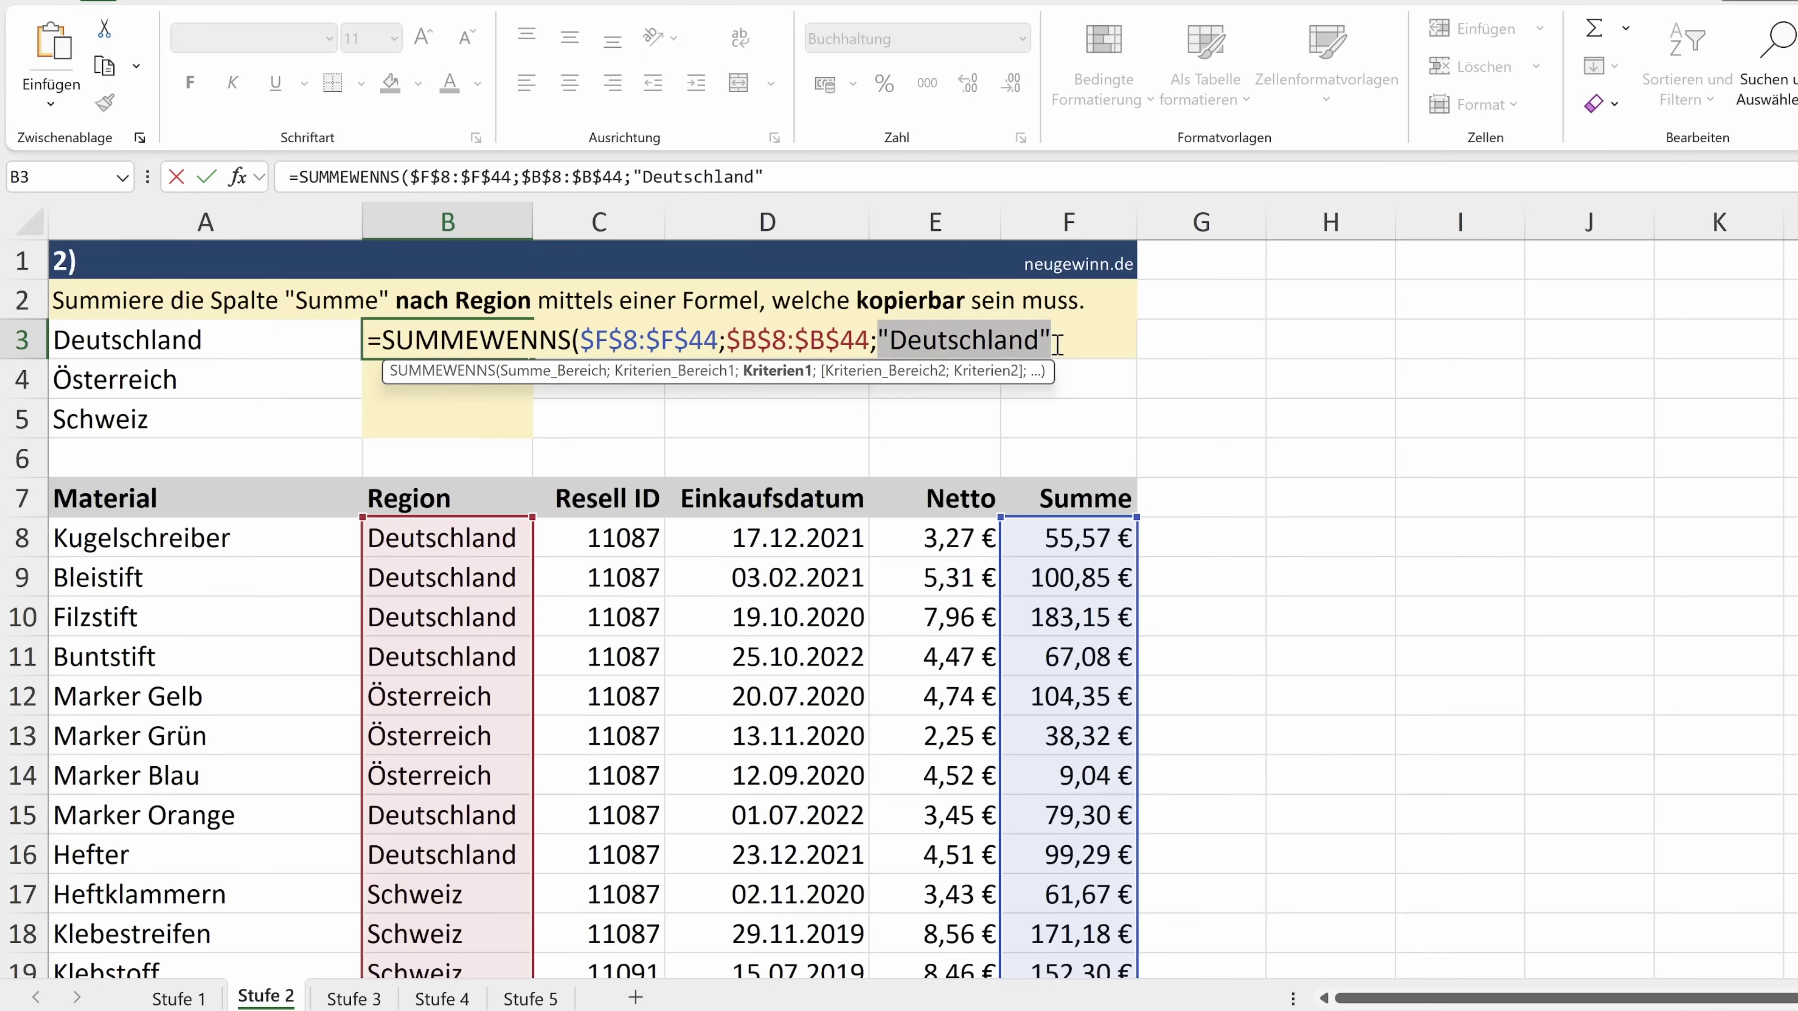
pyautogui.press('BackSpace')
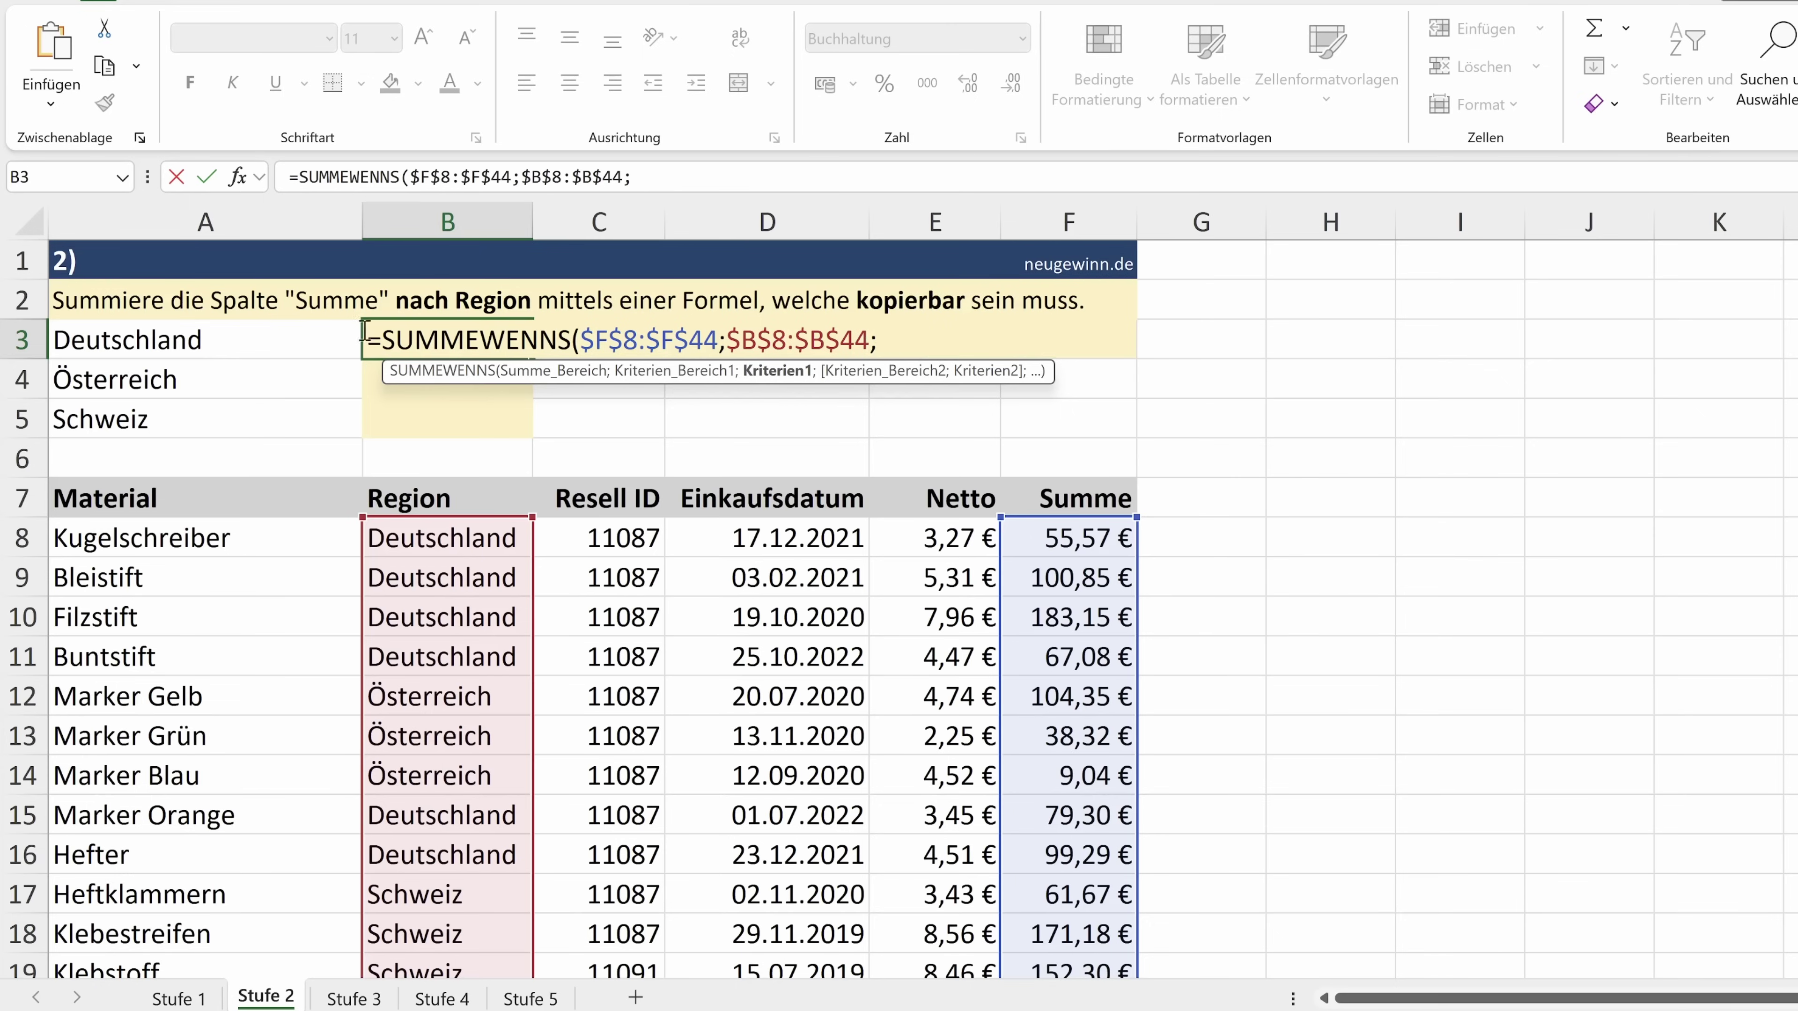
pyautogui.click(169, 354)
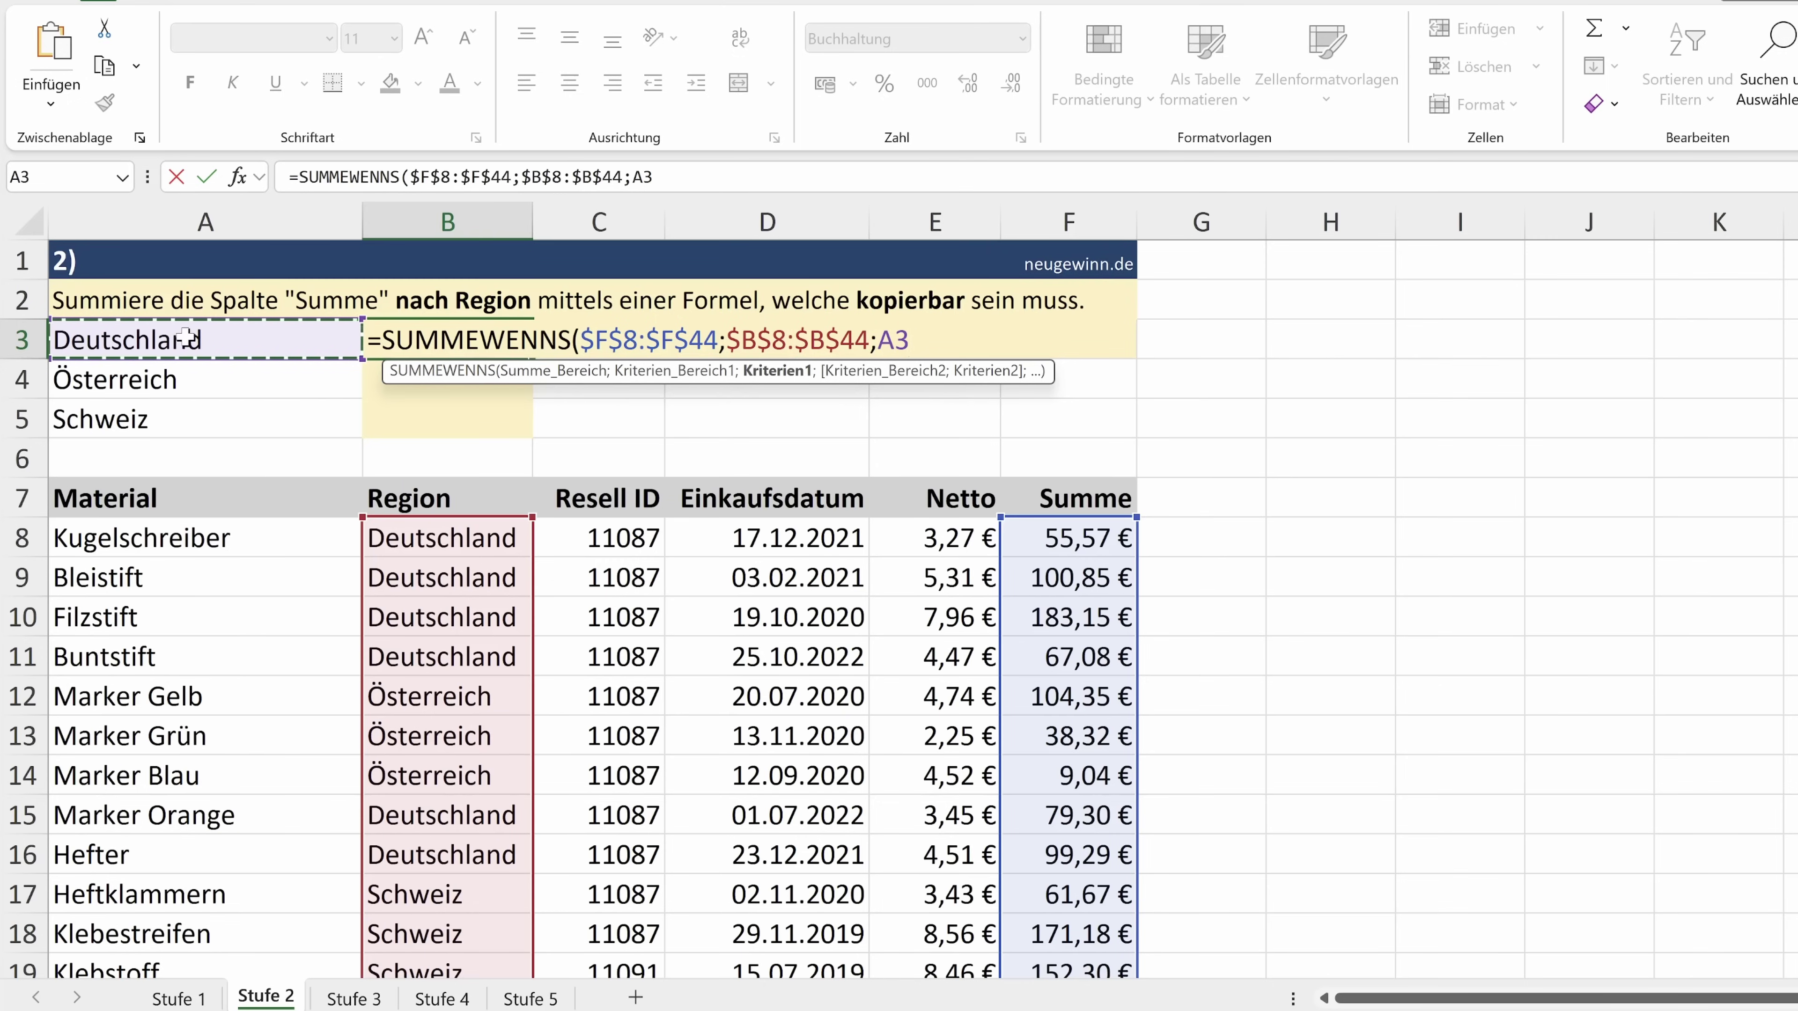
pyautogui.write(')')
pyautogui.press('Return')
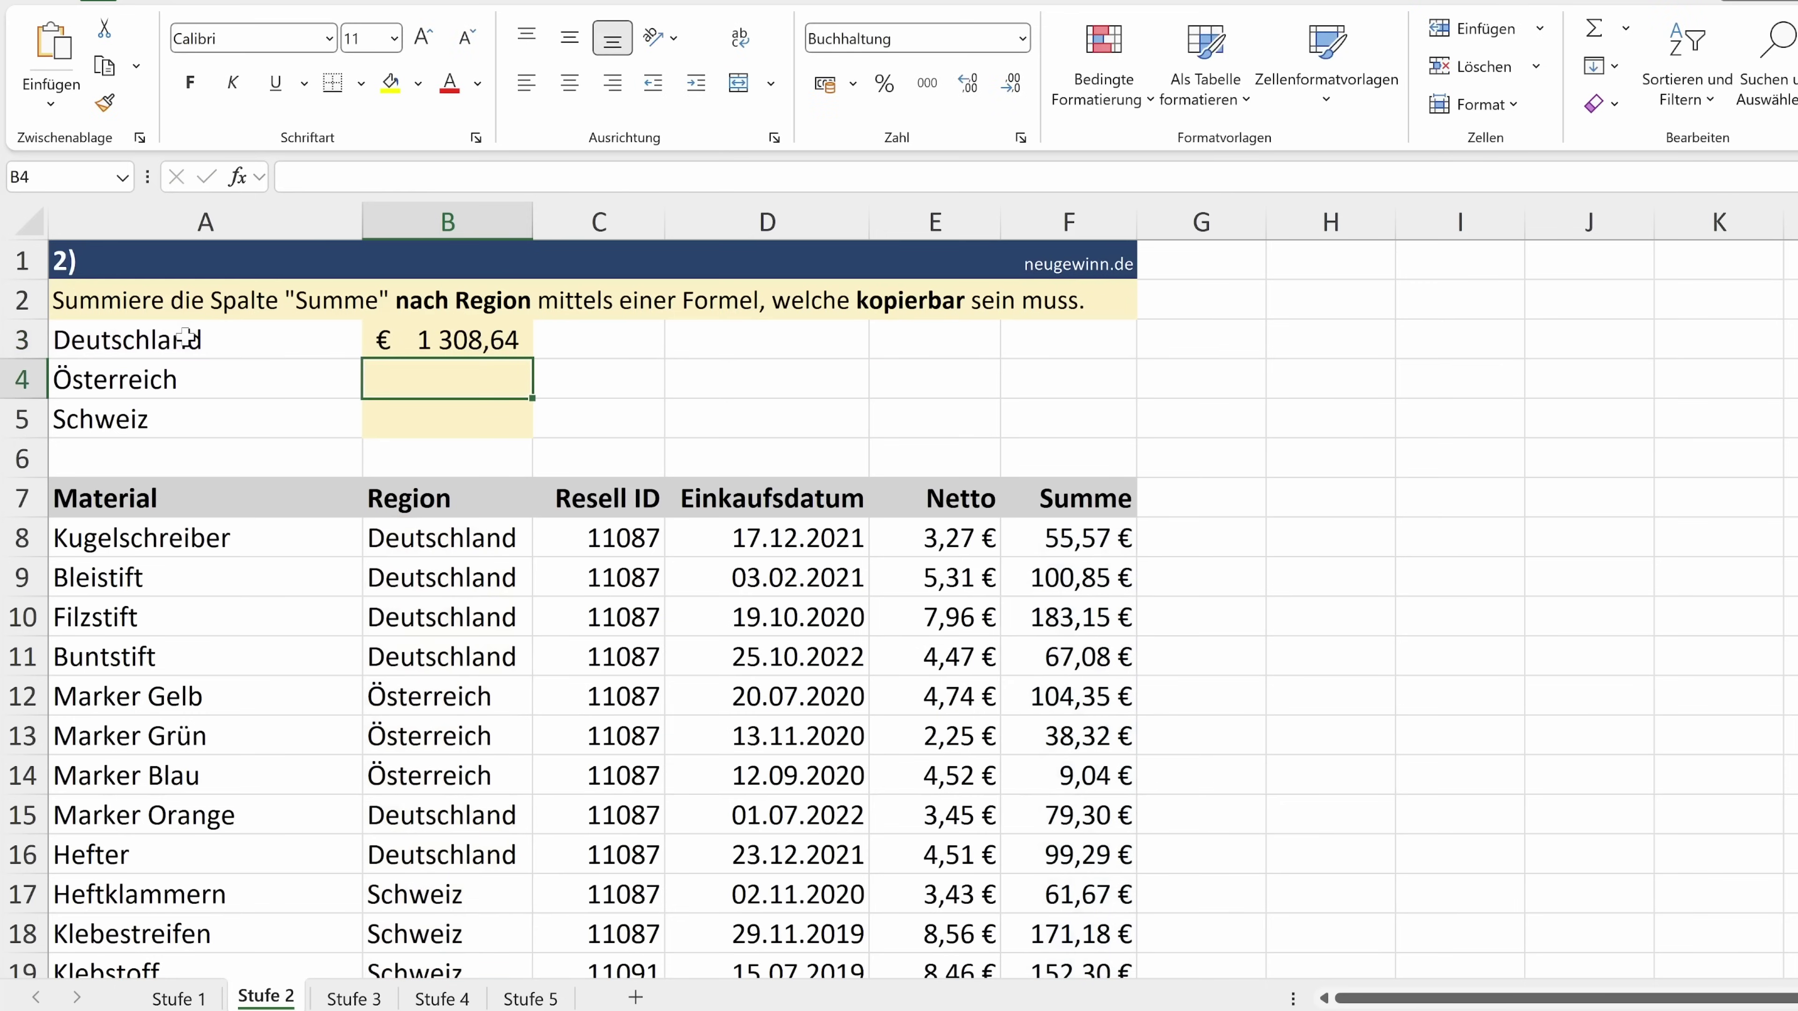
# Fill the B3 formula down to B5 (617,03 and 737,25), then open sheet Stufe 3.
pyautogui.click(432, 341)
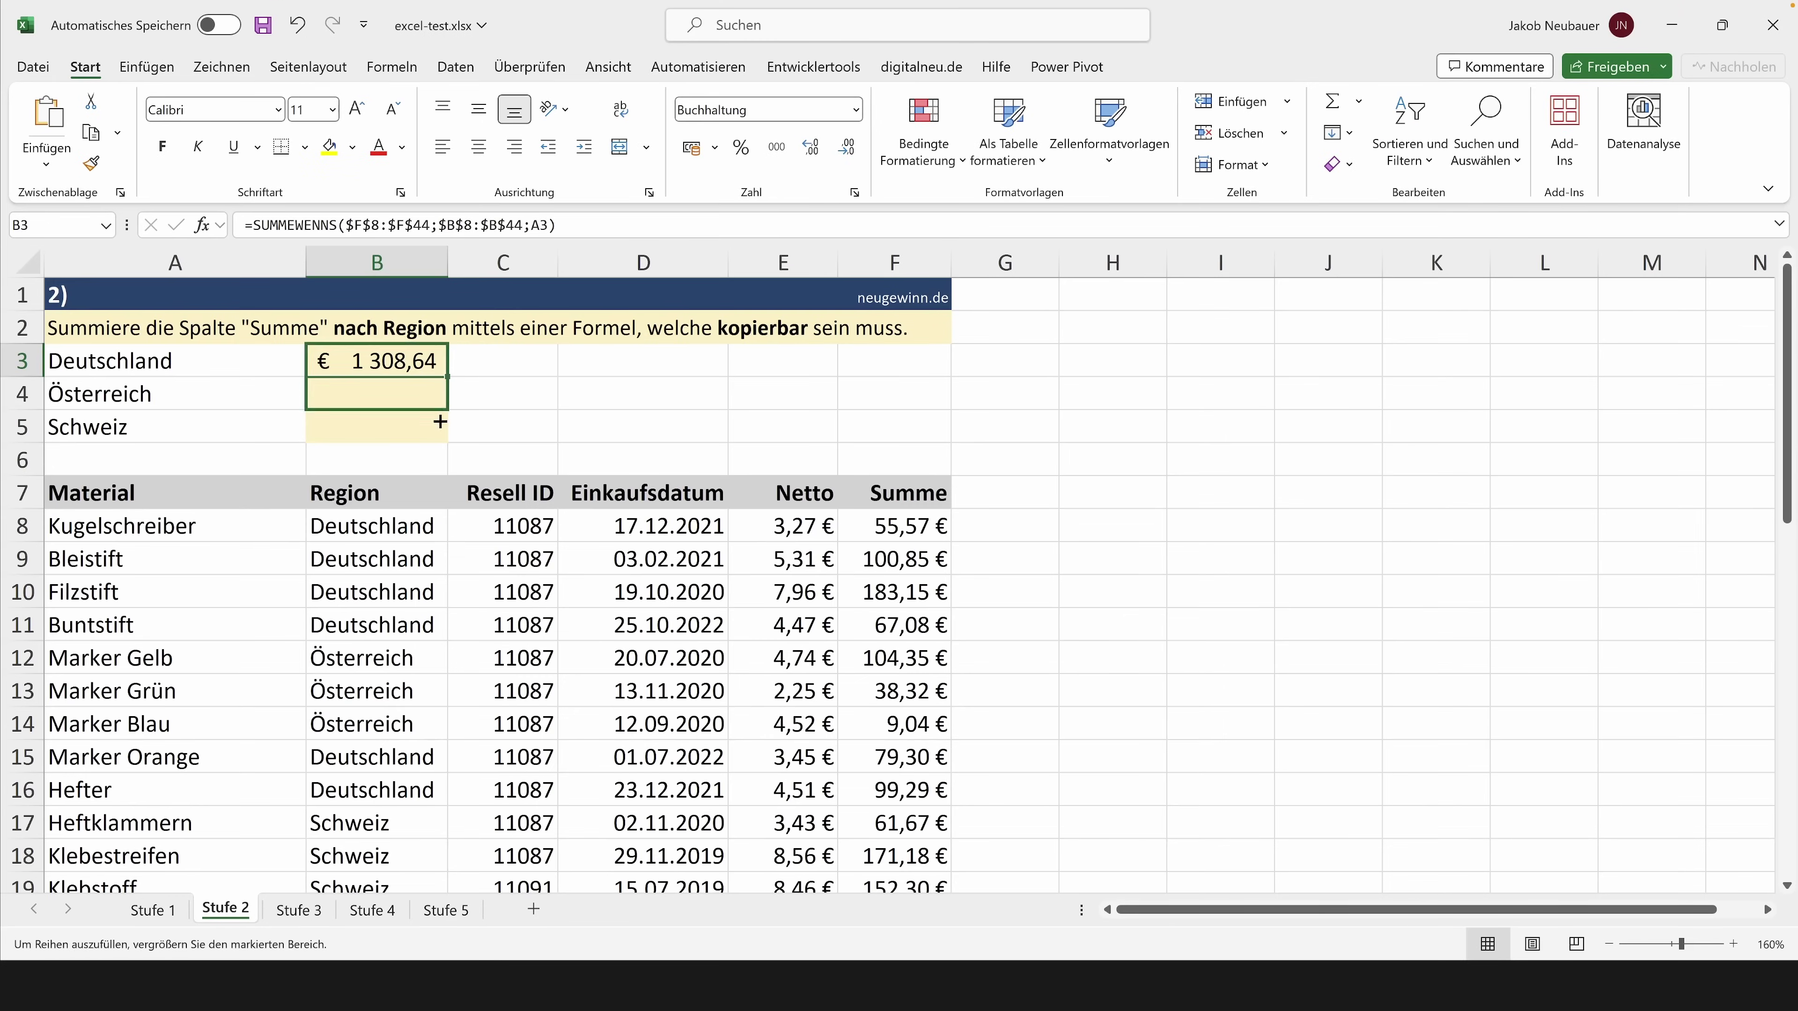
pyautogui.moveTo(441, 423); pyautogui.dragTo(442, 434)
pyautogui.click(241, 433)
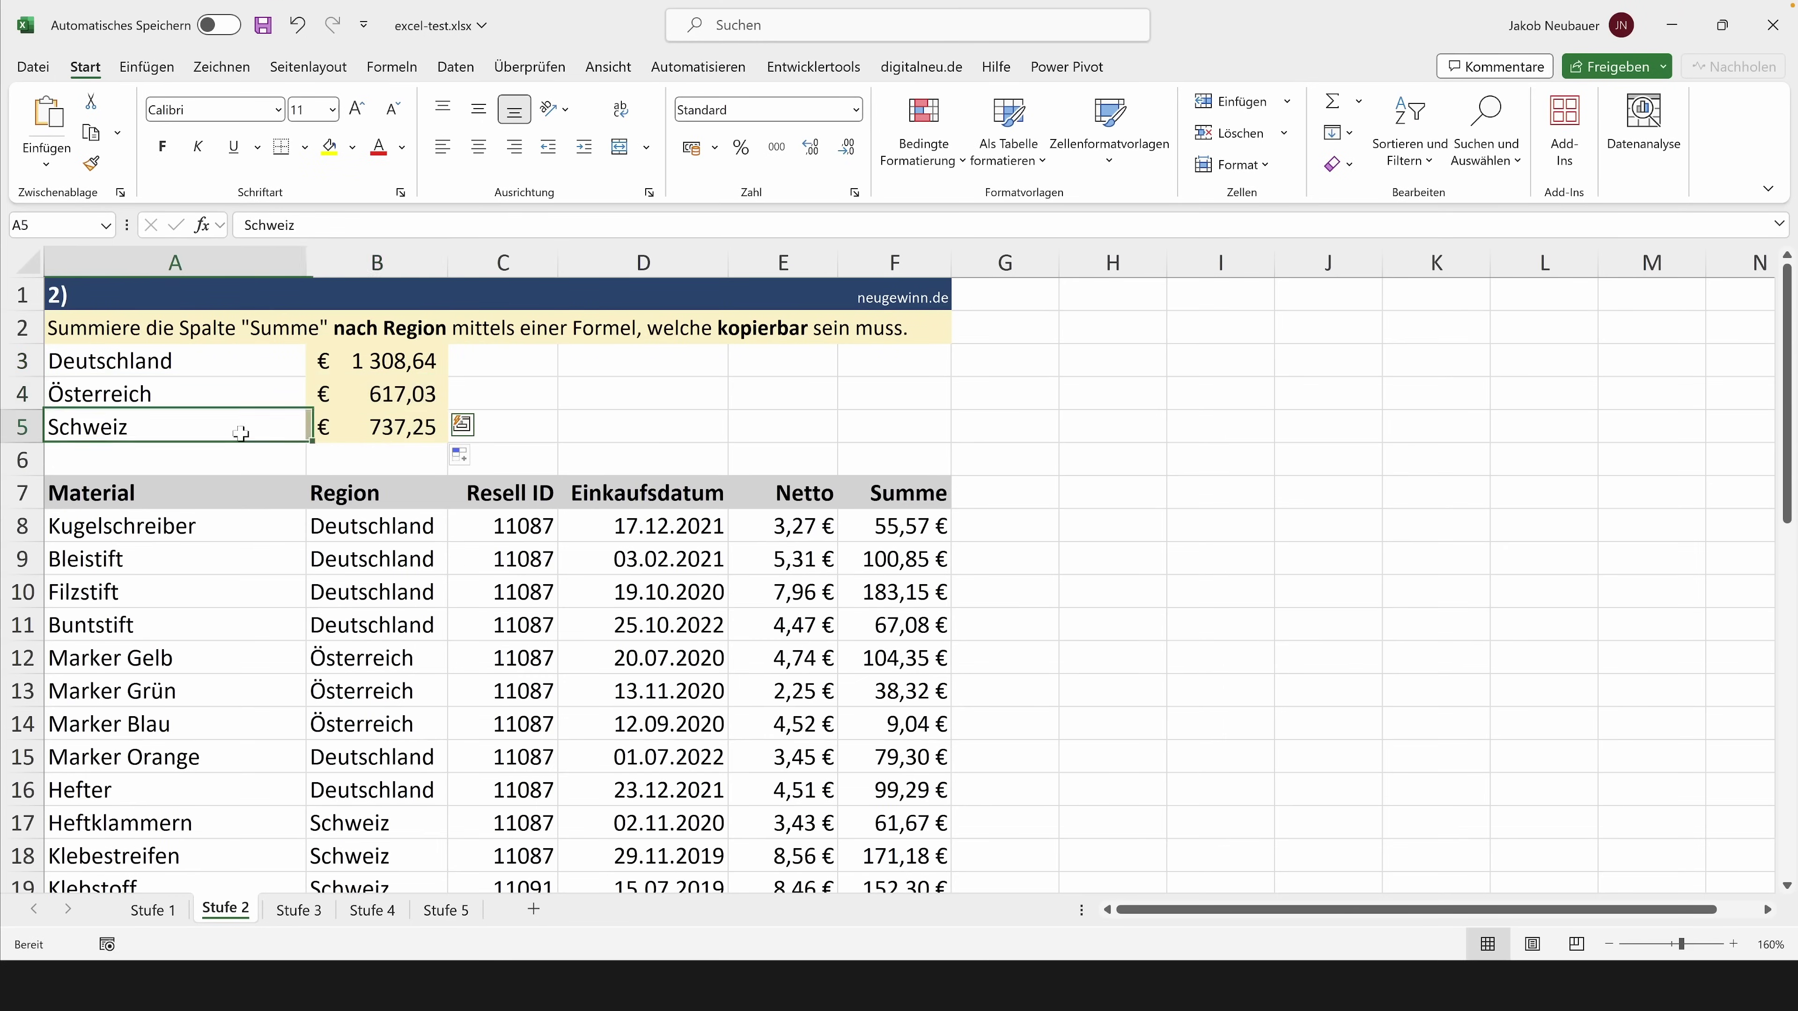
pyautogui.click(489, 362)
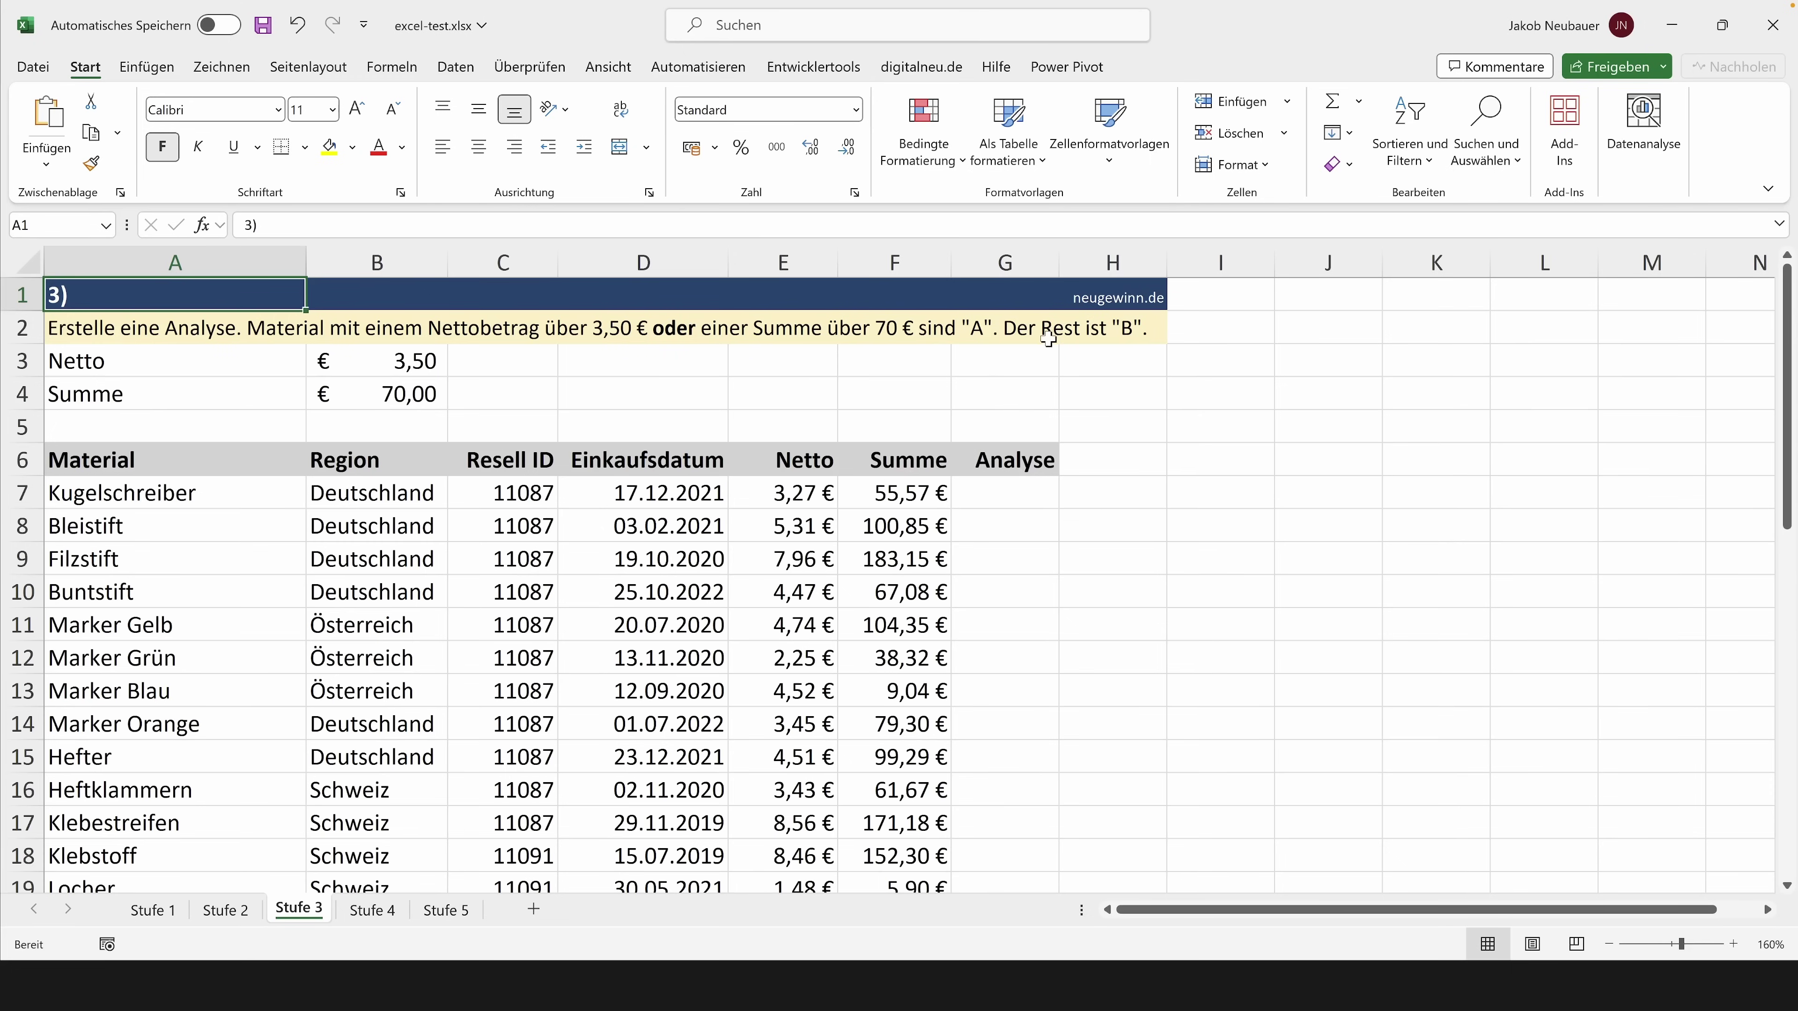
# Note the Netto and Summe thresholds and begin a formula with = in G7.
pyautogui.moveTo(224, 358); pyautogui.dragTo(367, 395)
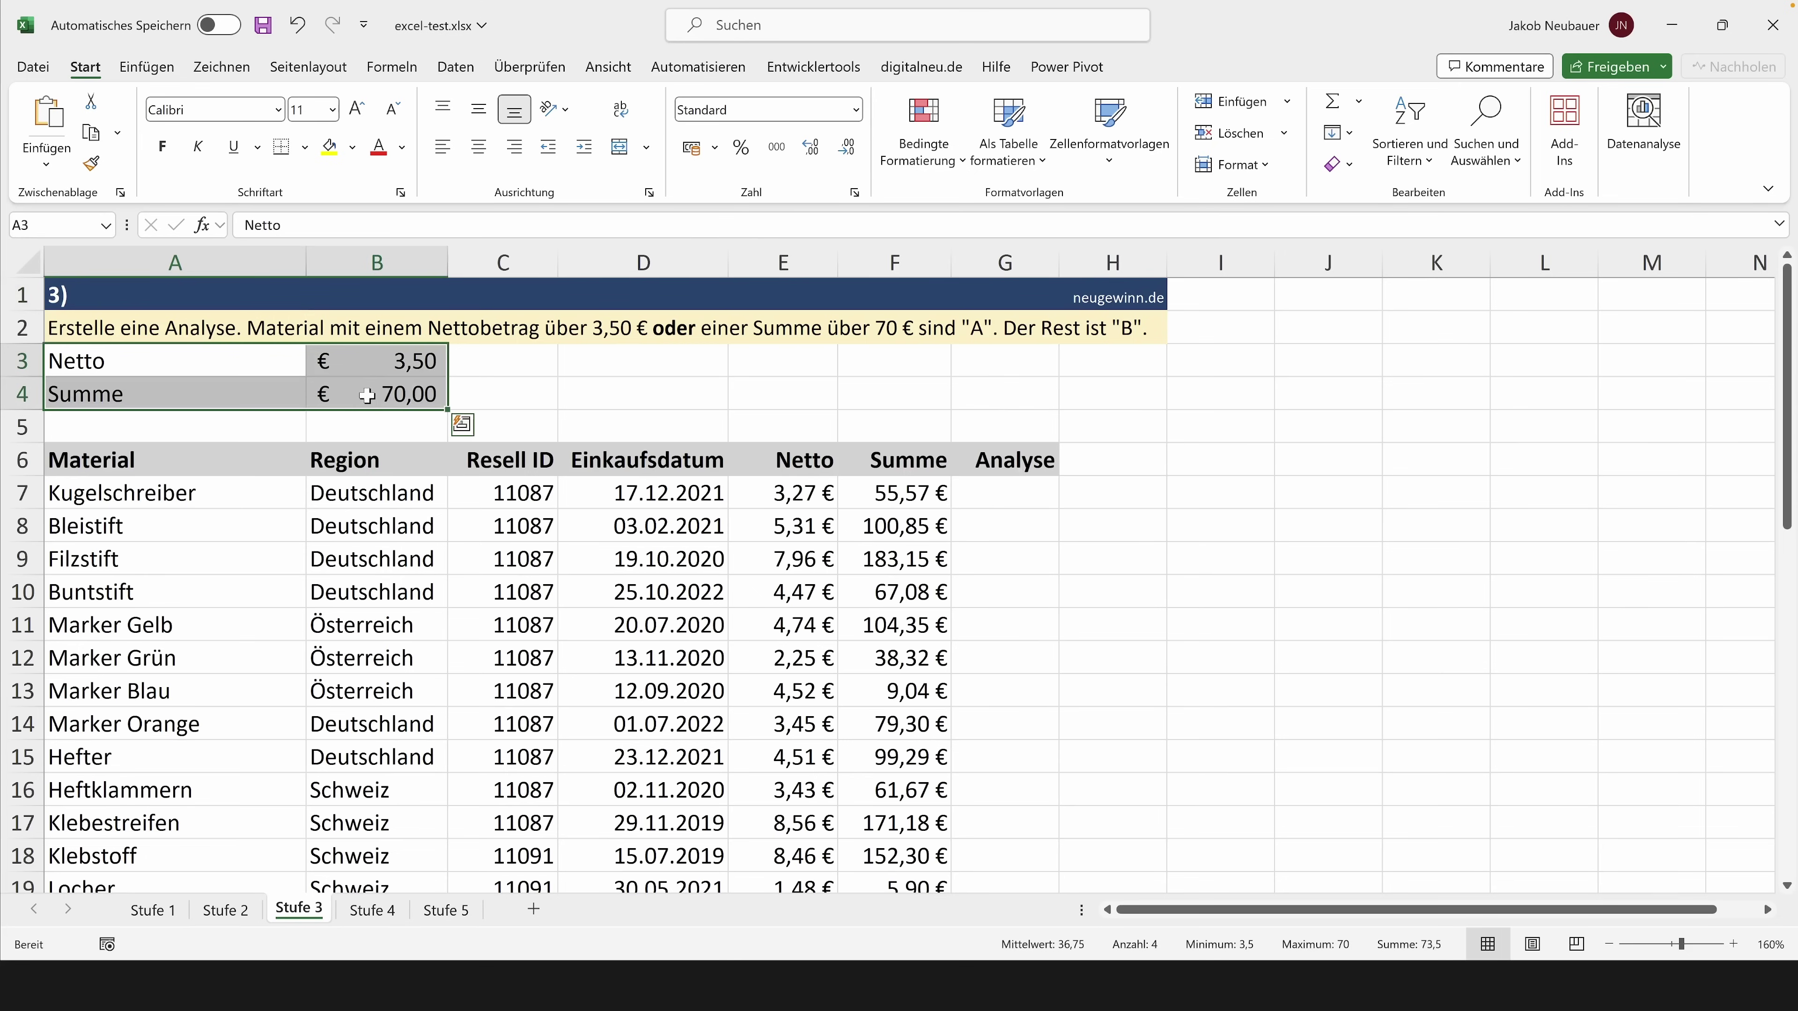
pyautogui.click(1010, 489)
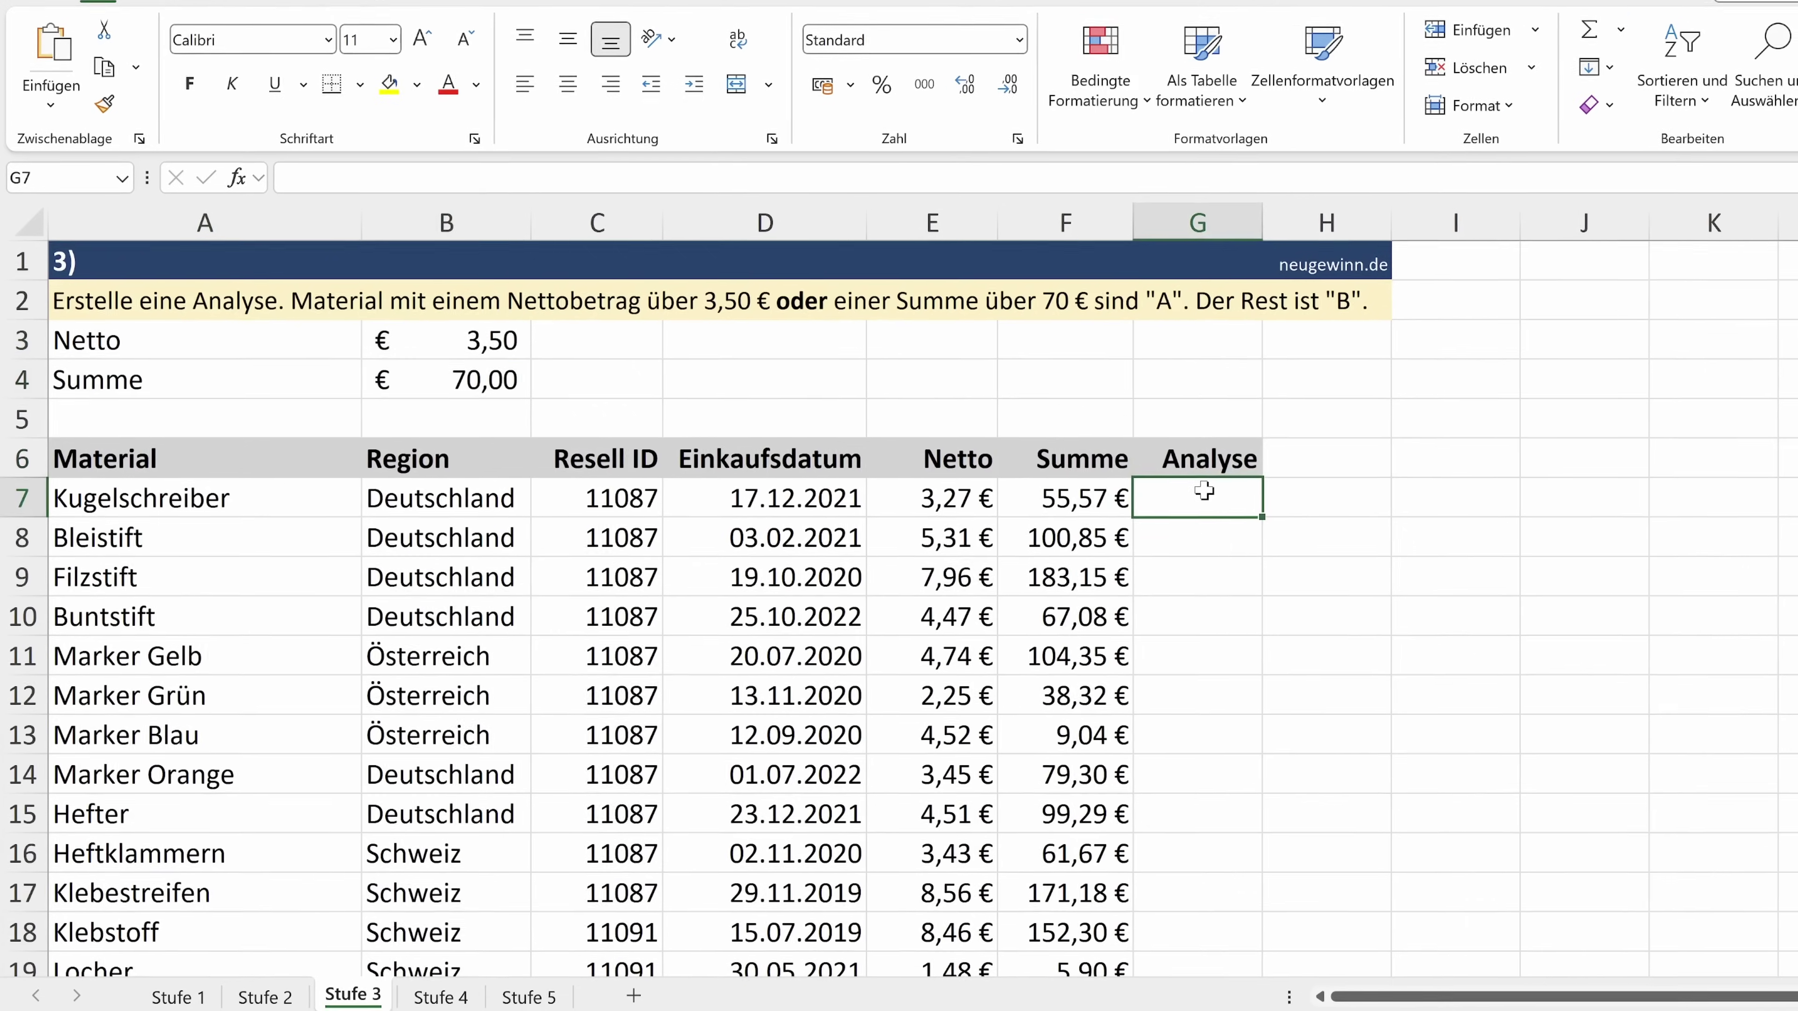
pyautogui.write('=')
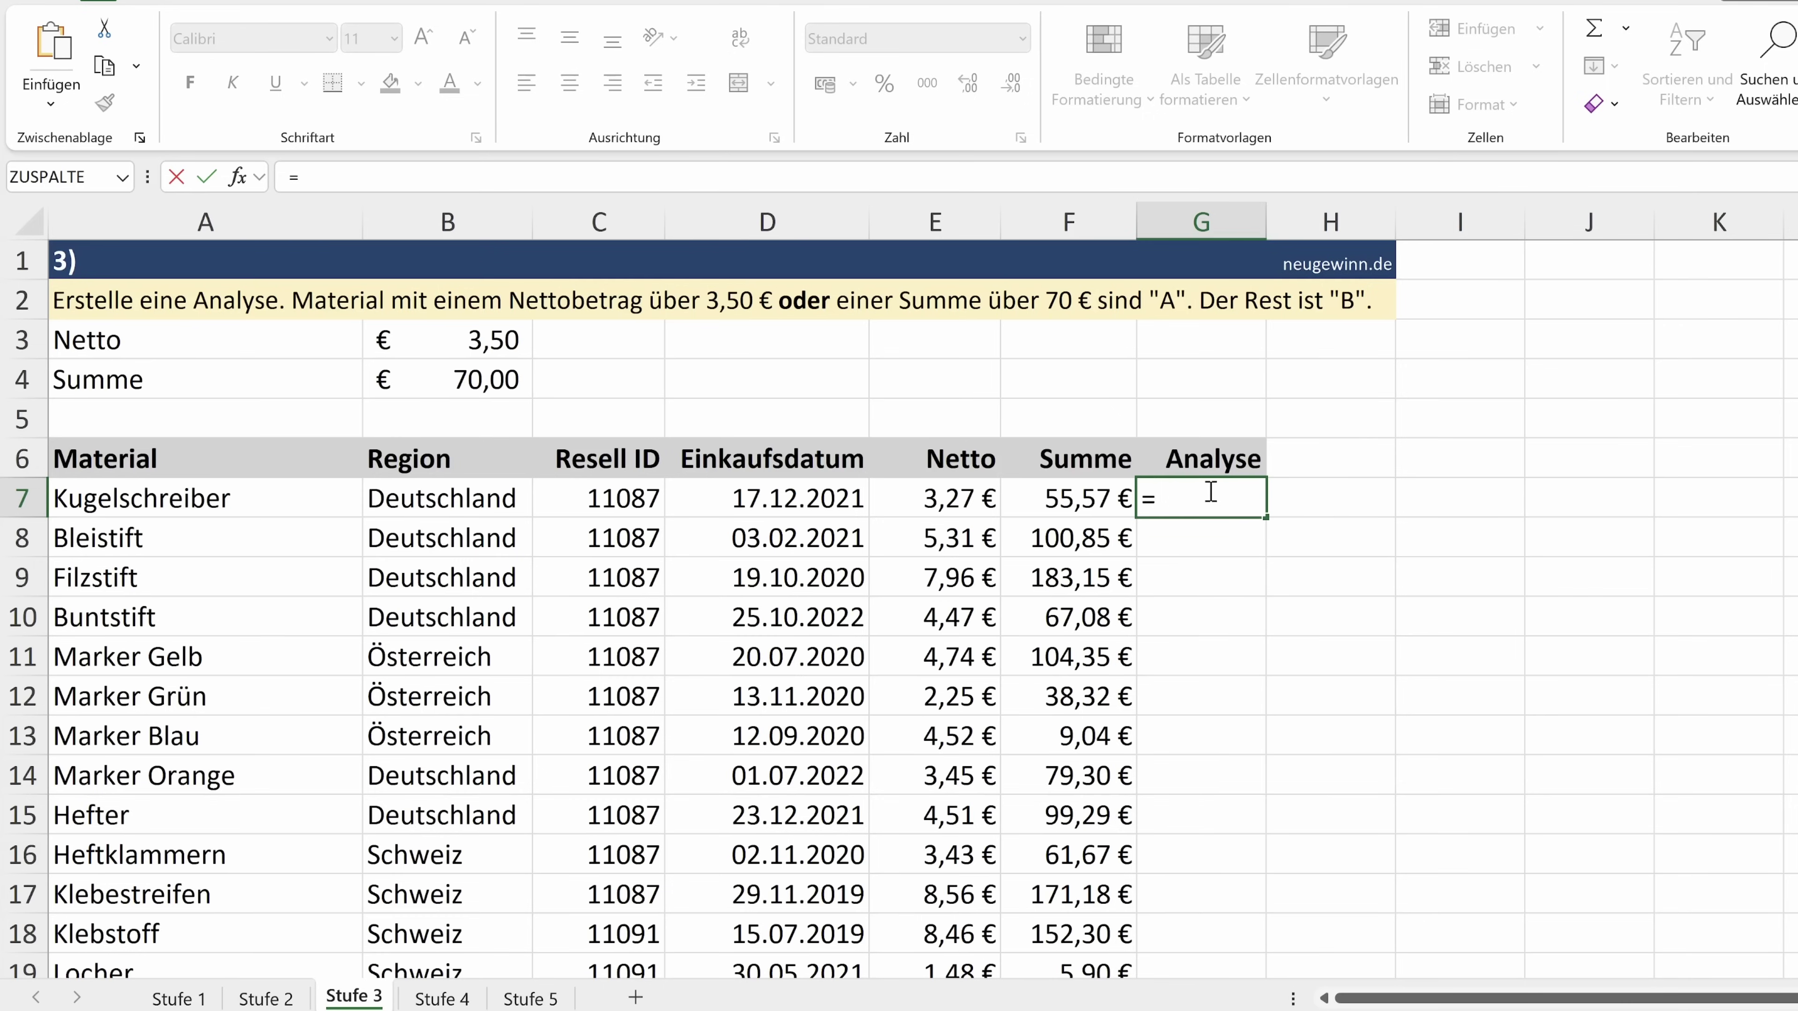
# Build =WENN(ODER(E7>B3;F7>B4 in G7, referencing the threshold cells instead of 3,50 and 70.
pyautogui.write('WENN')
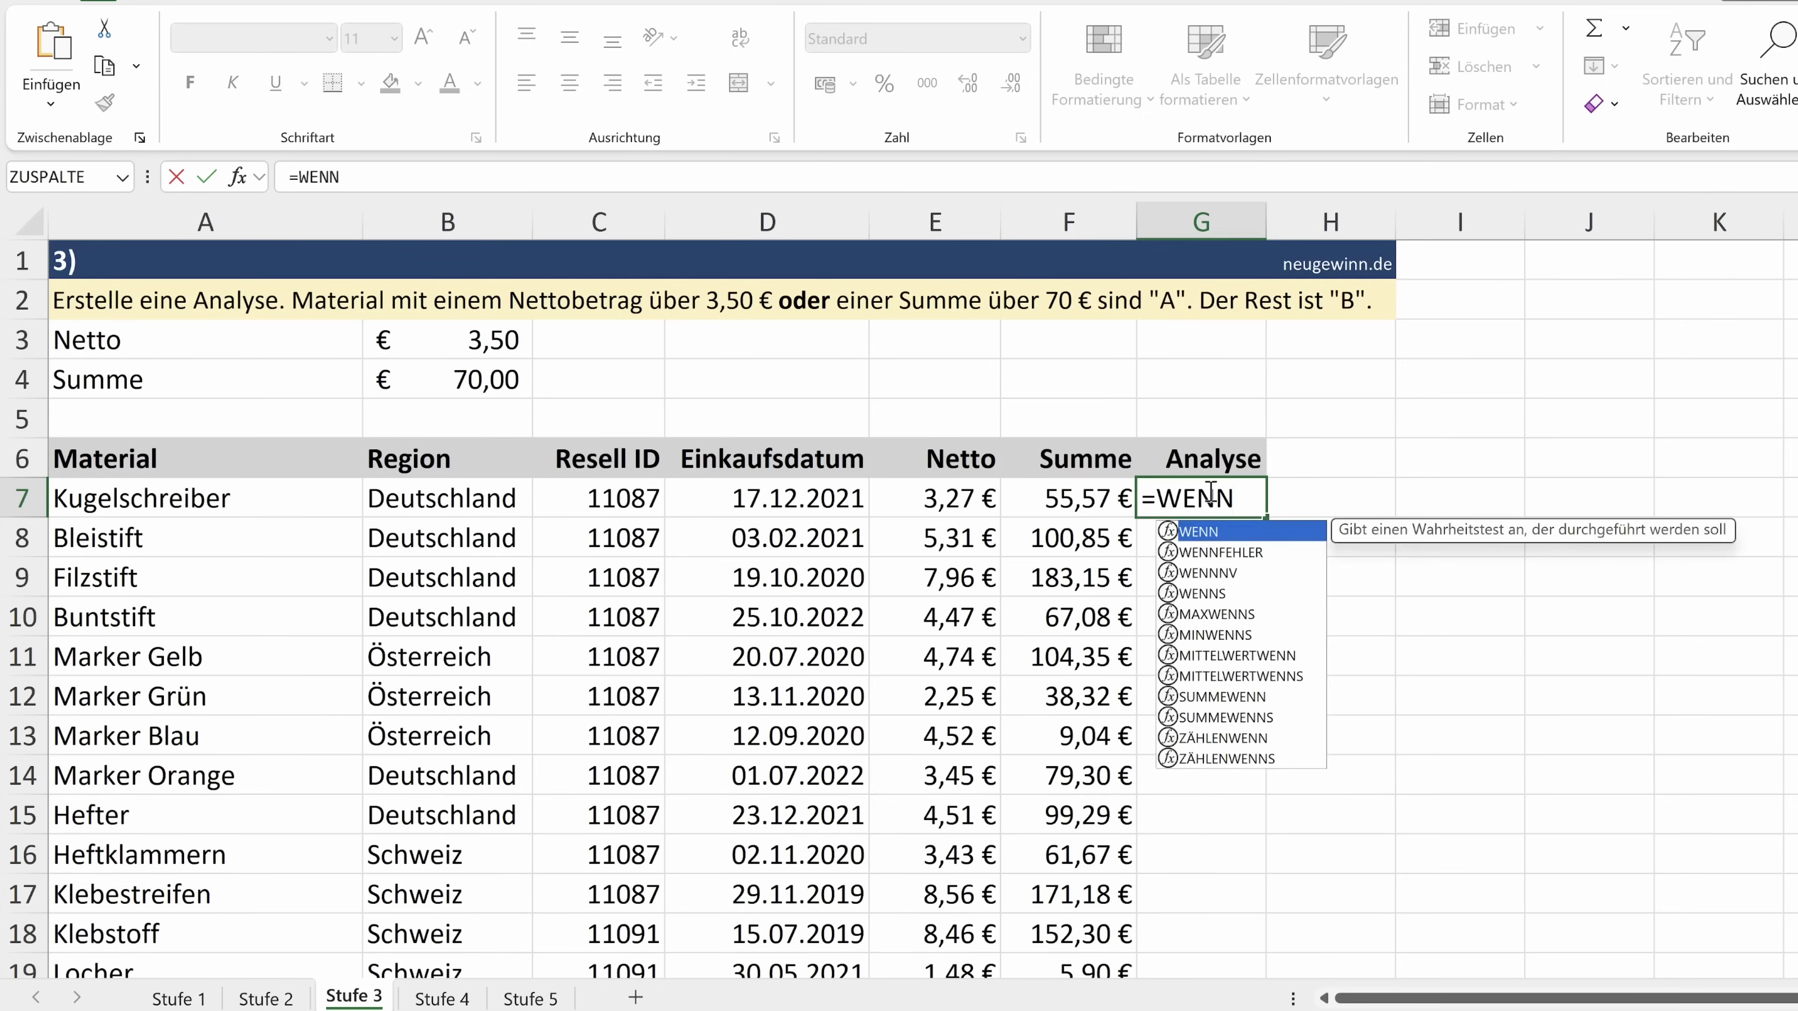
pyautogui.write('(')
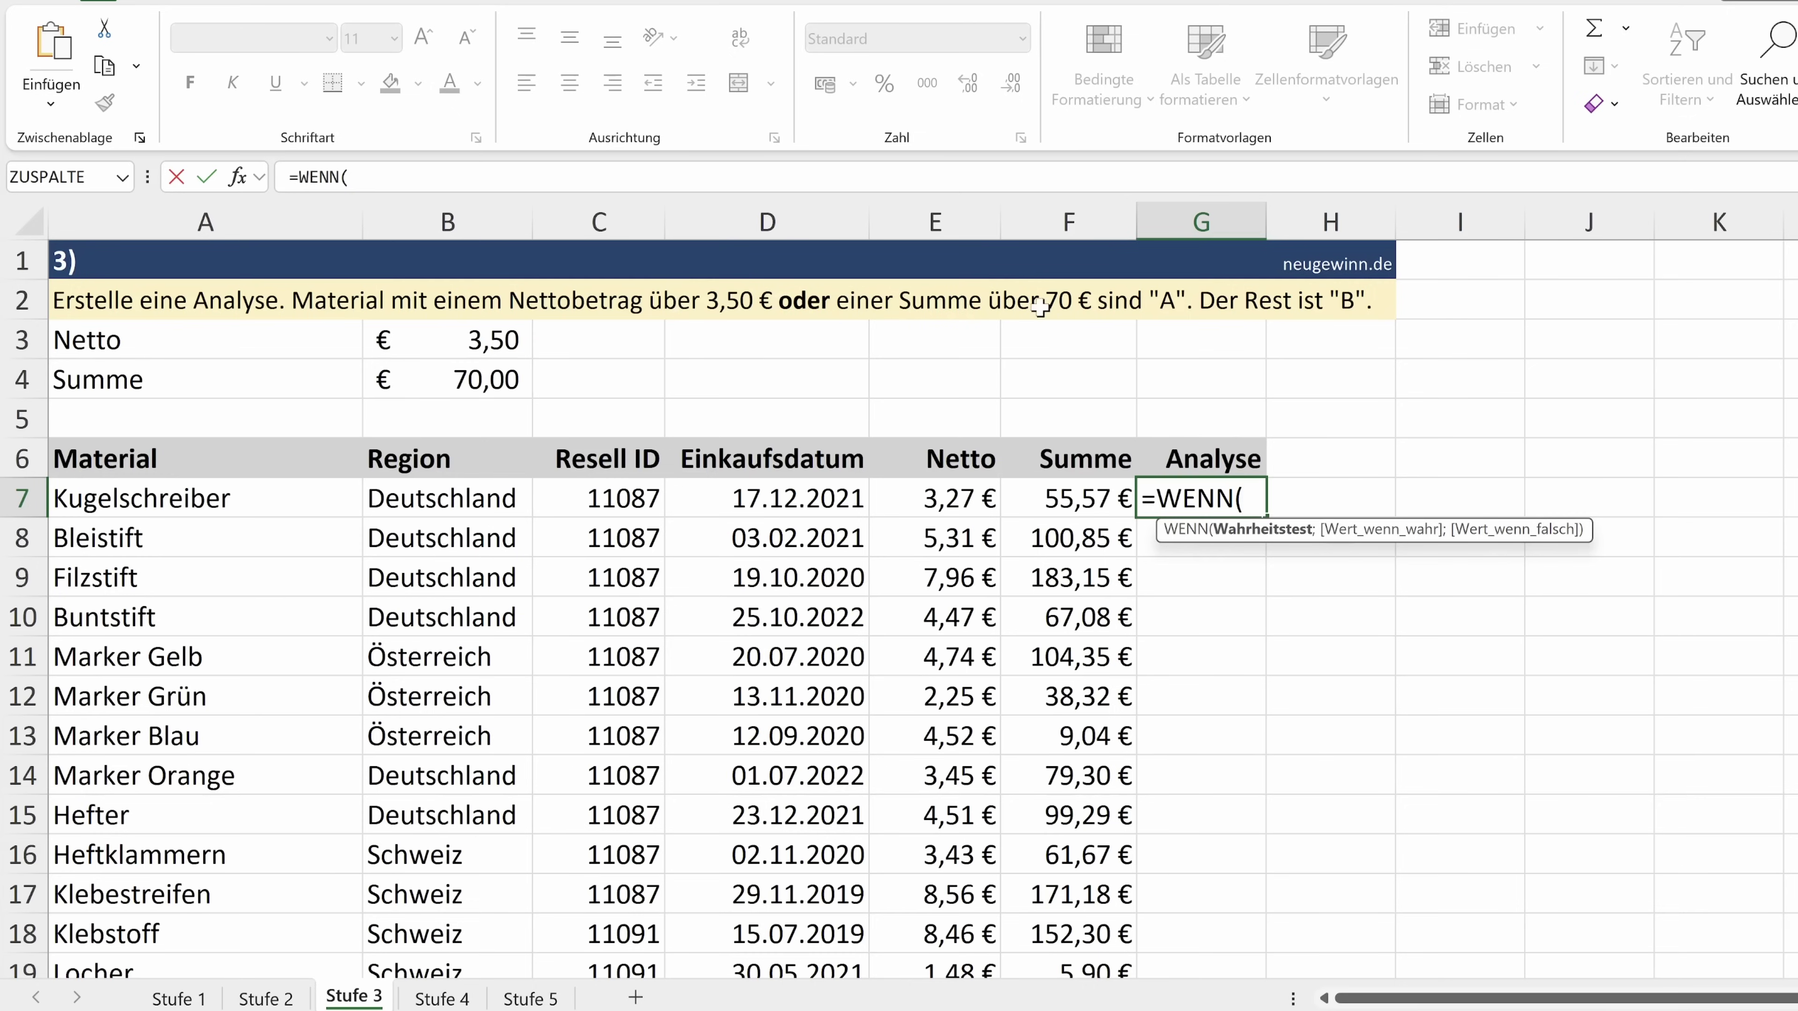
pyautogui.write('ODER(')
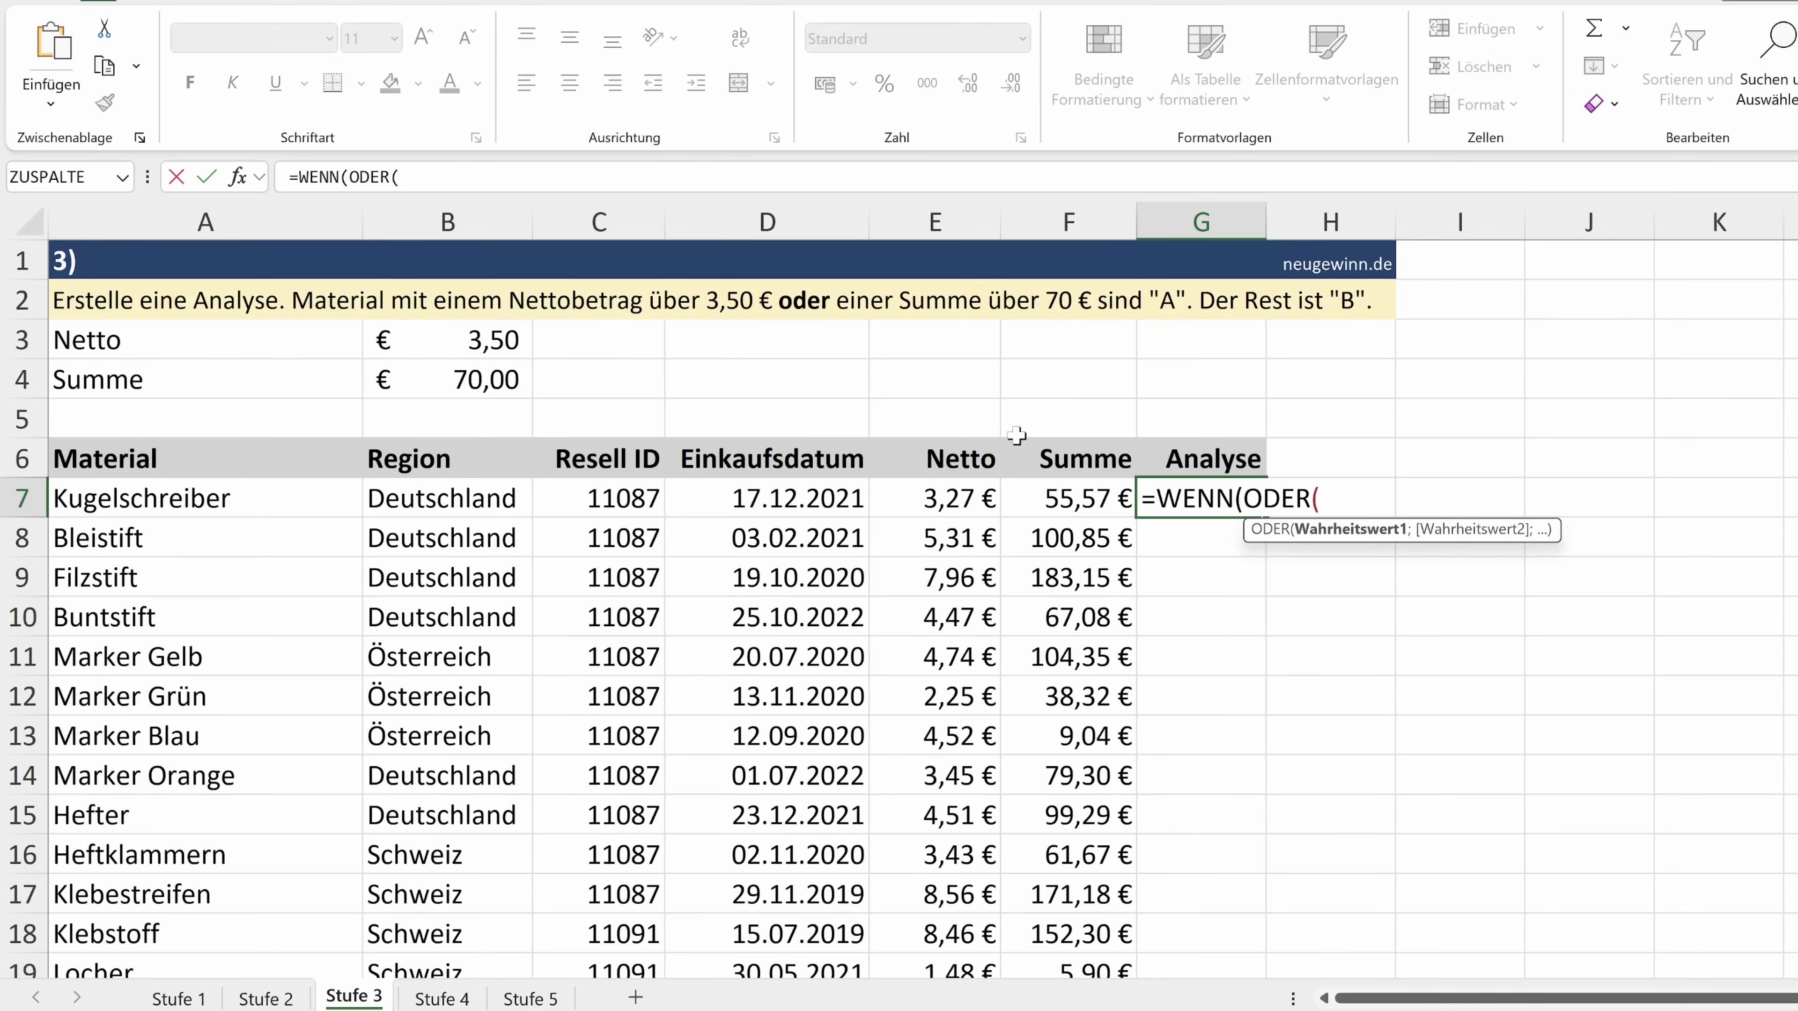
pyautogui.click(961, 490)
pyautogui.write('>')
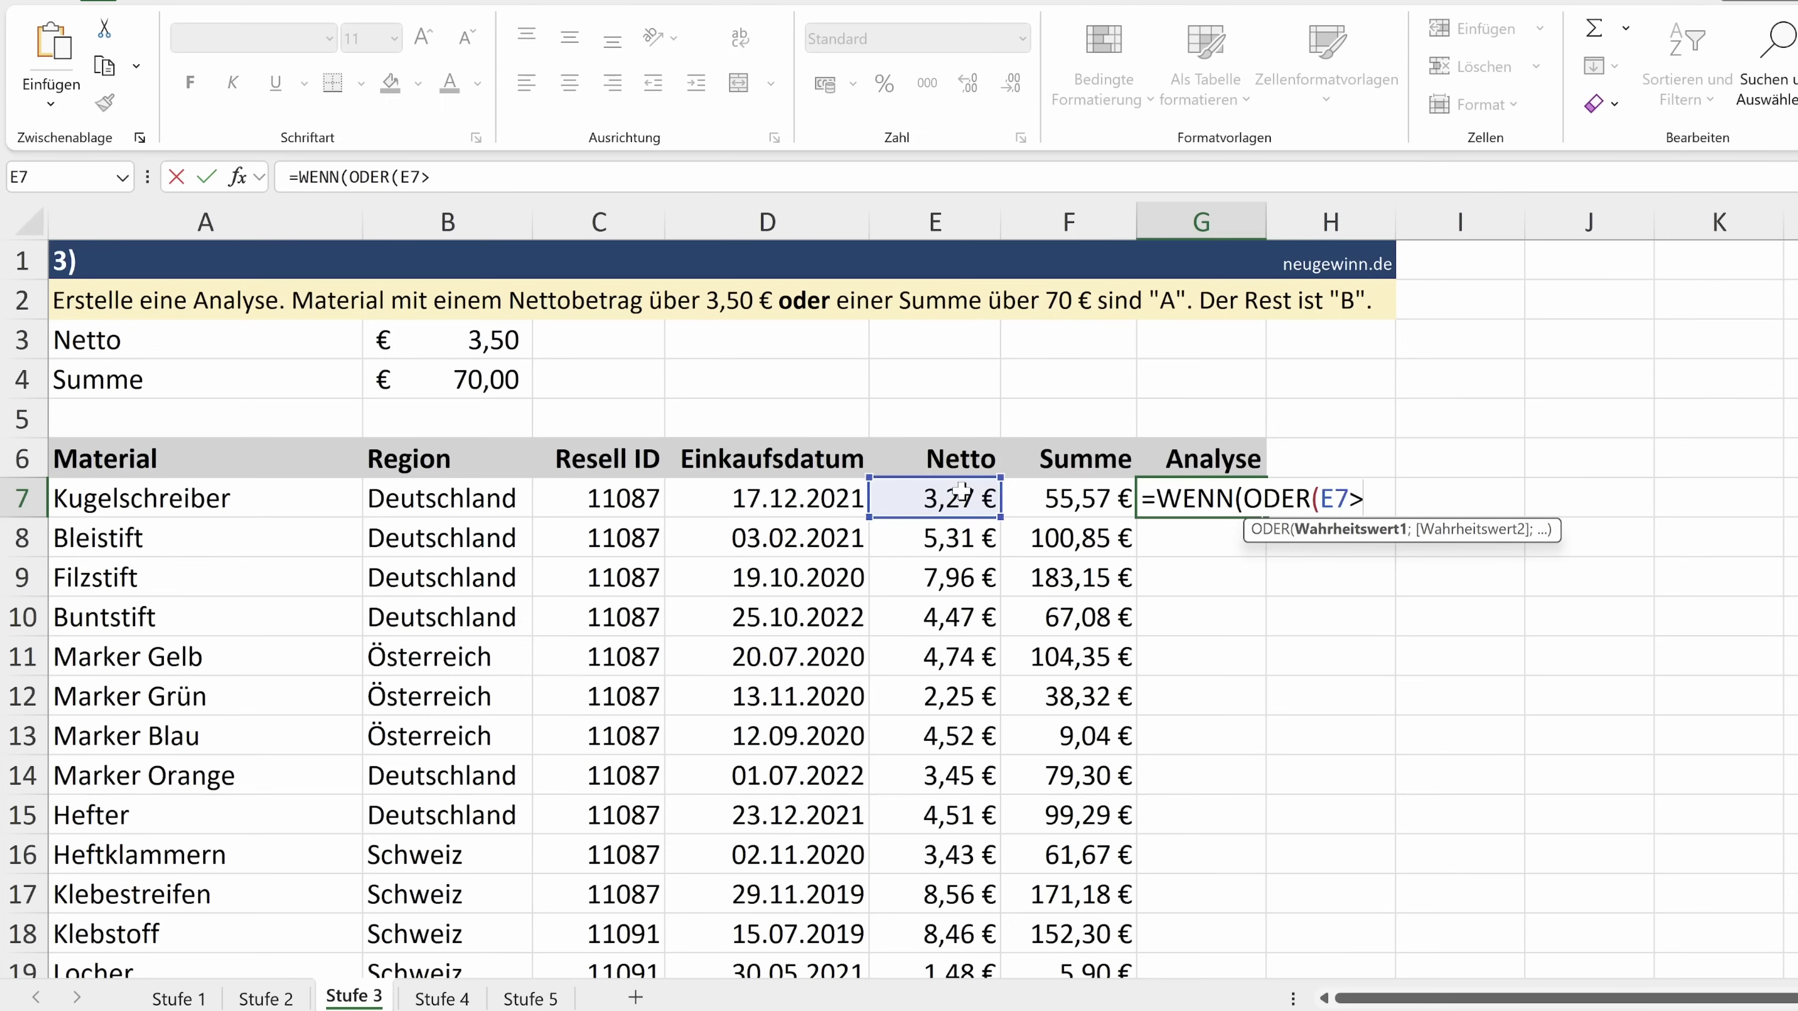
pyautogui.write('3,50')
pyautogui.press('BackSpace')
pyautogui.press('BackSpace')
pyautogui.press('BackSpace')
pyautogui.press('BackSpace')
pyautogui.click(464, 340)
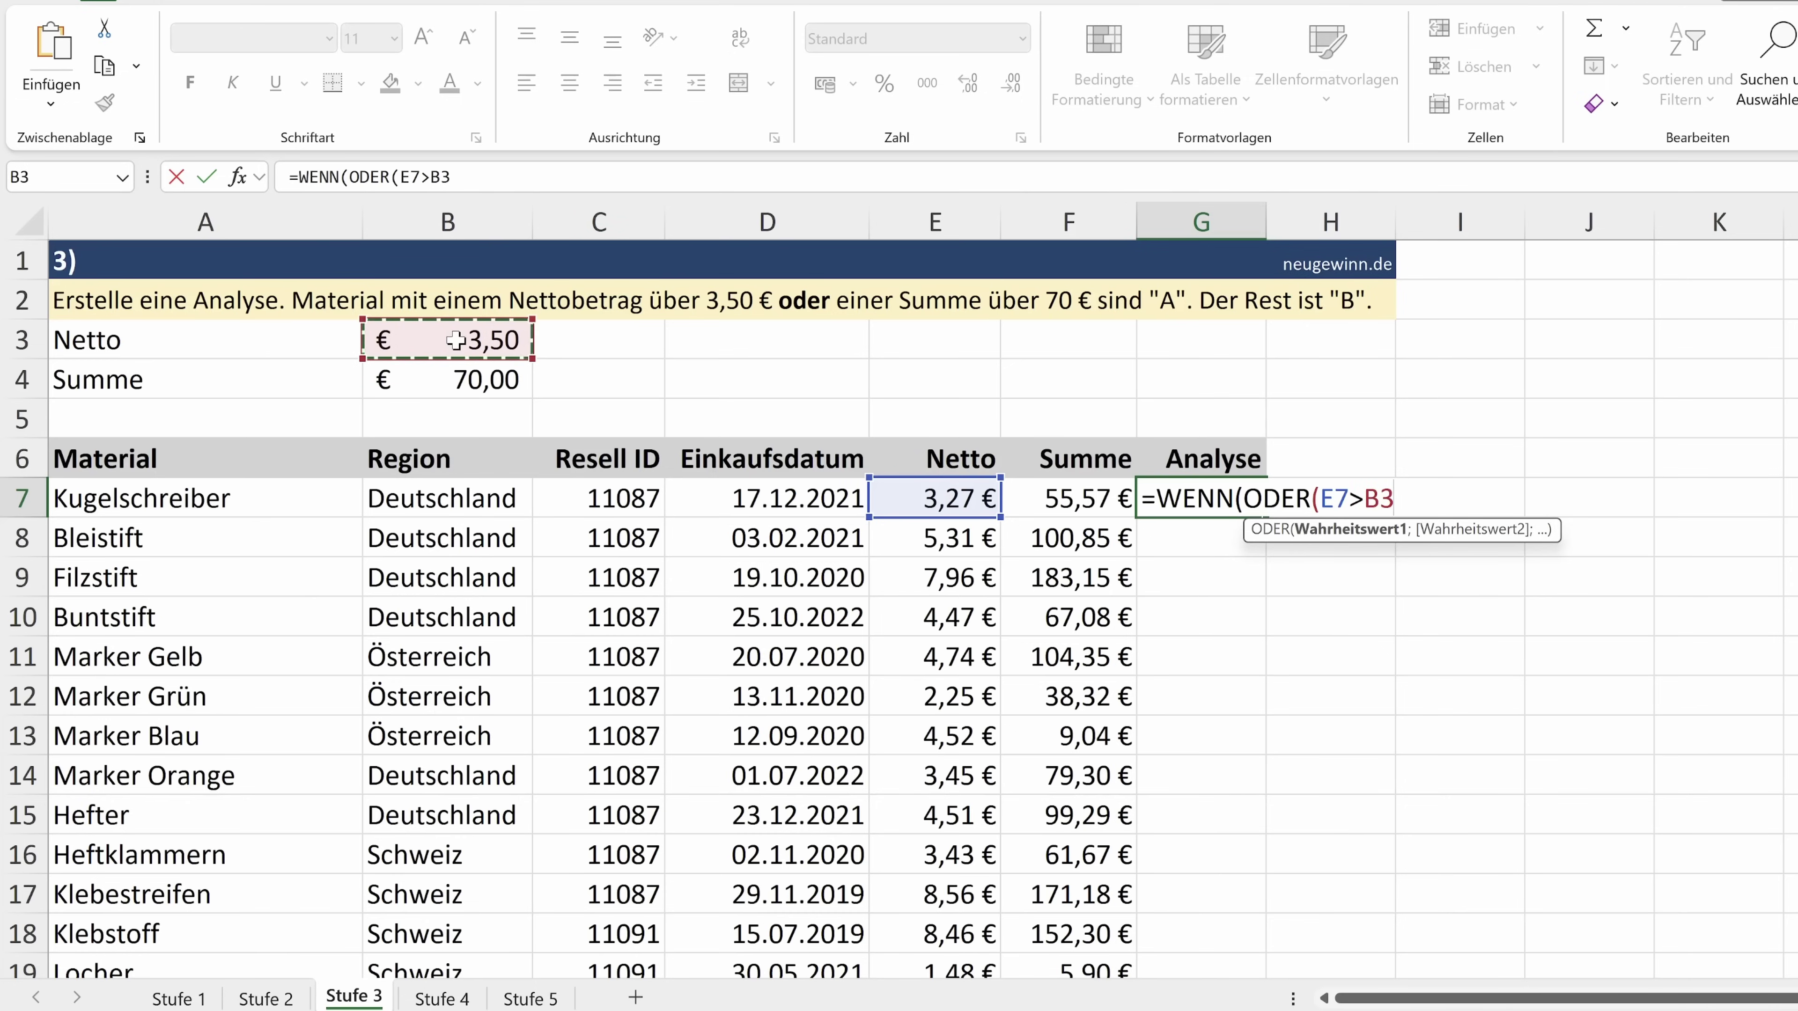
pyautogui.write(';')
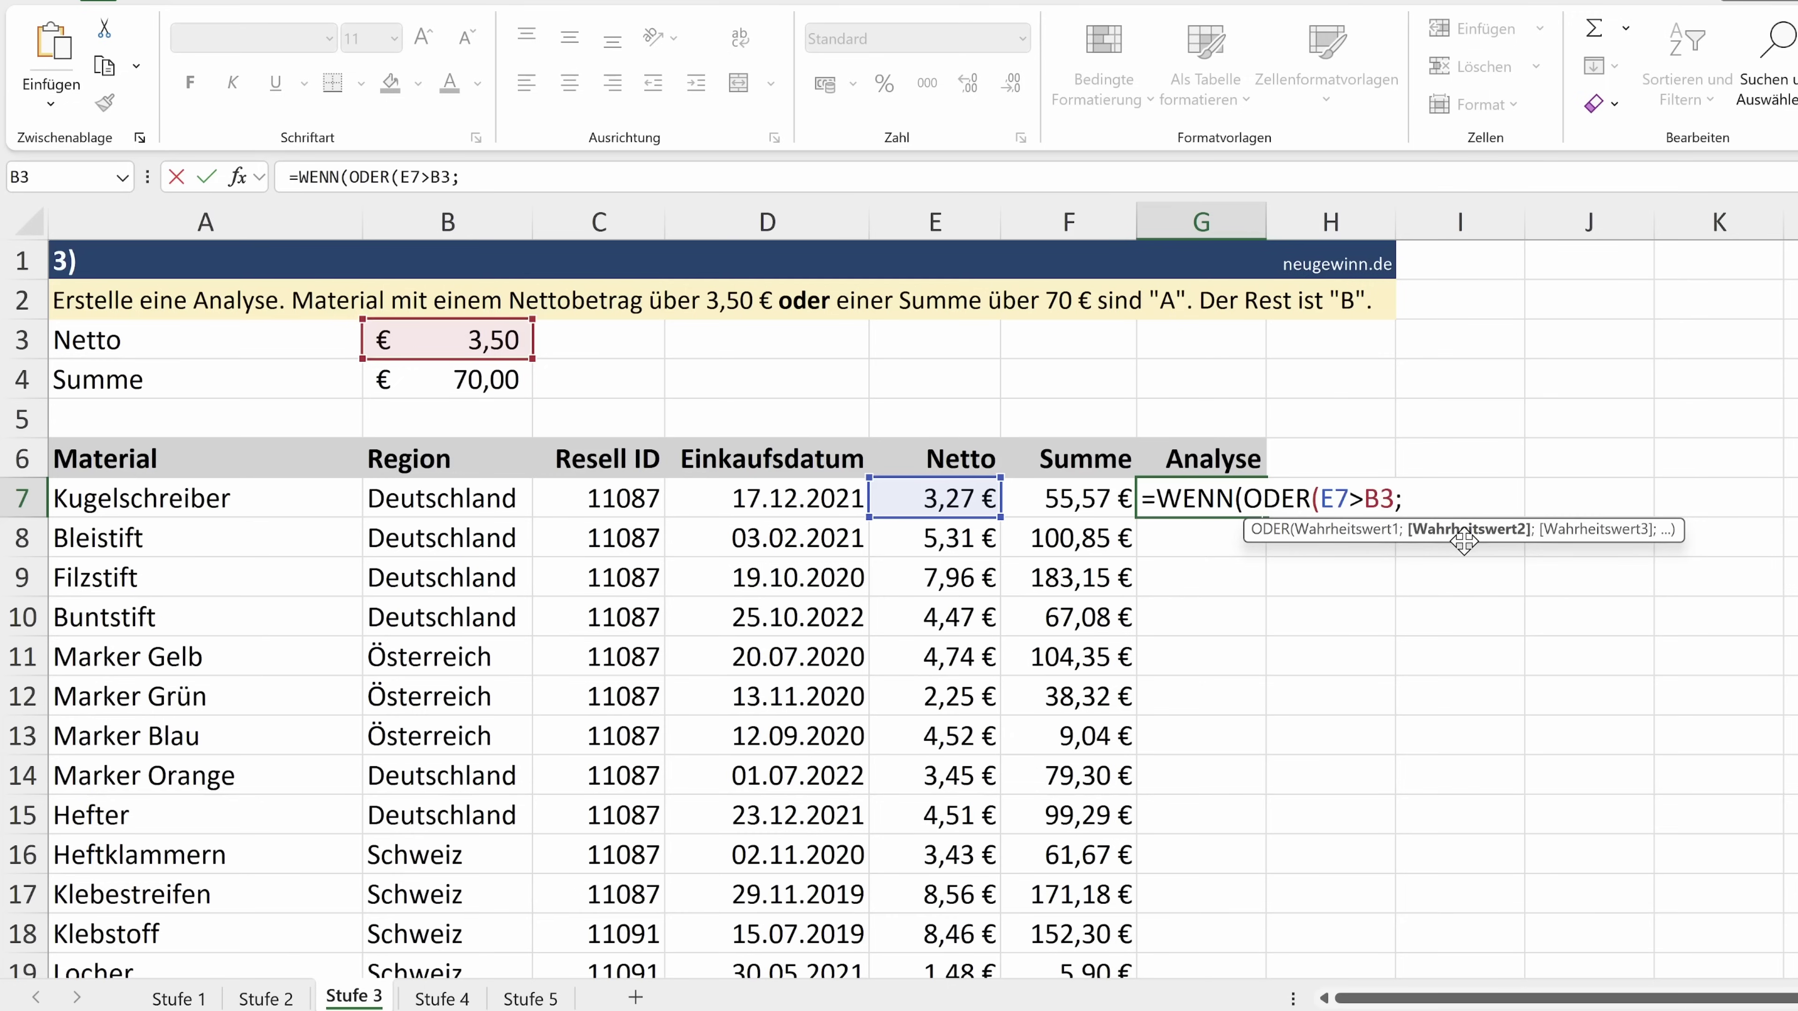
pyautogui.click(1109, 498)
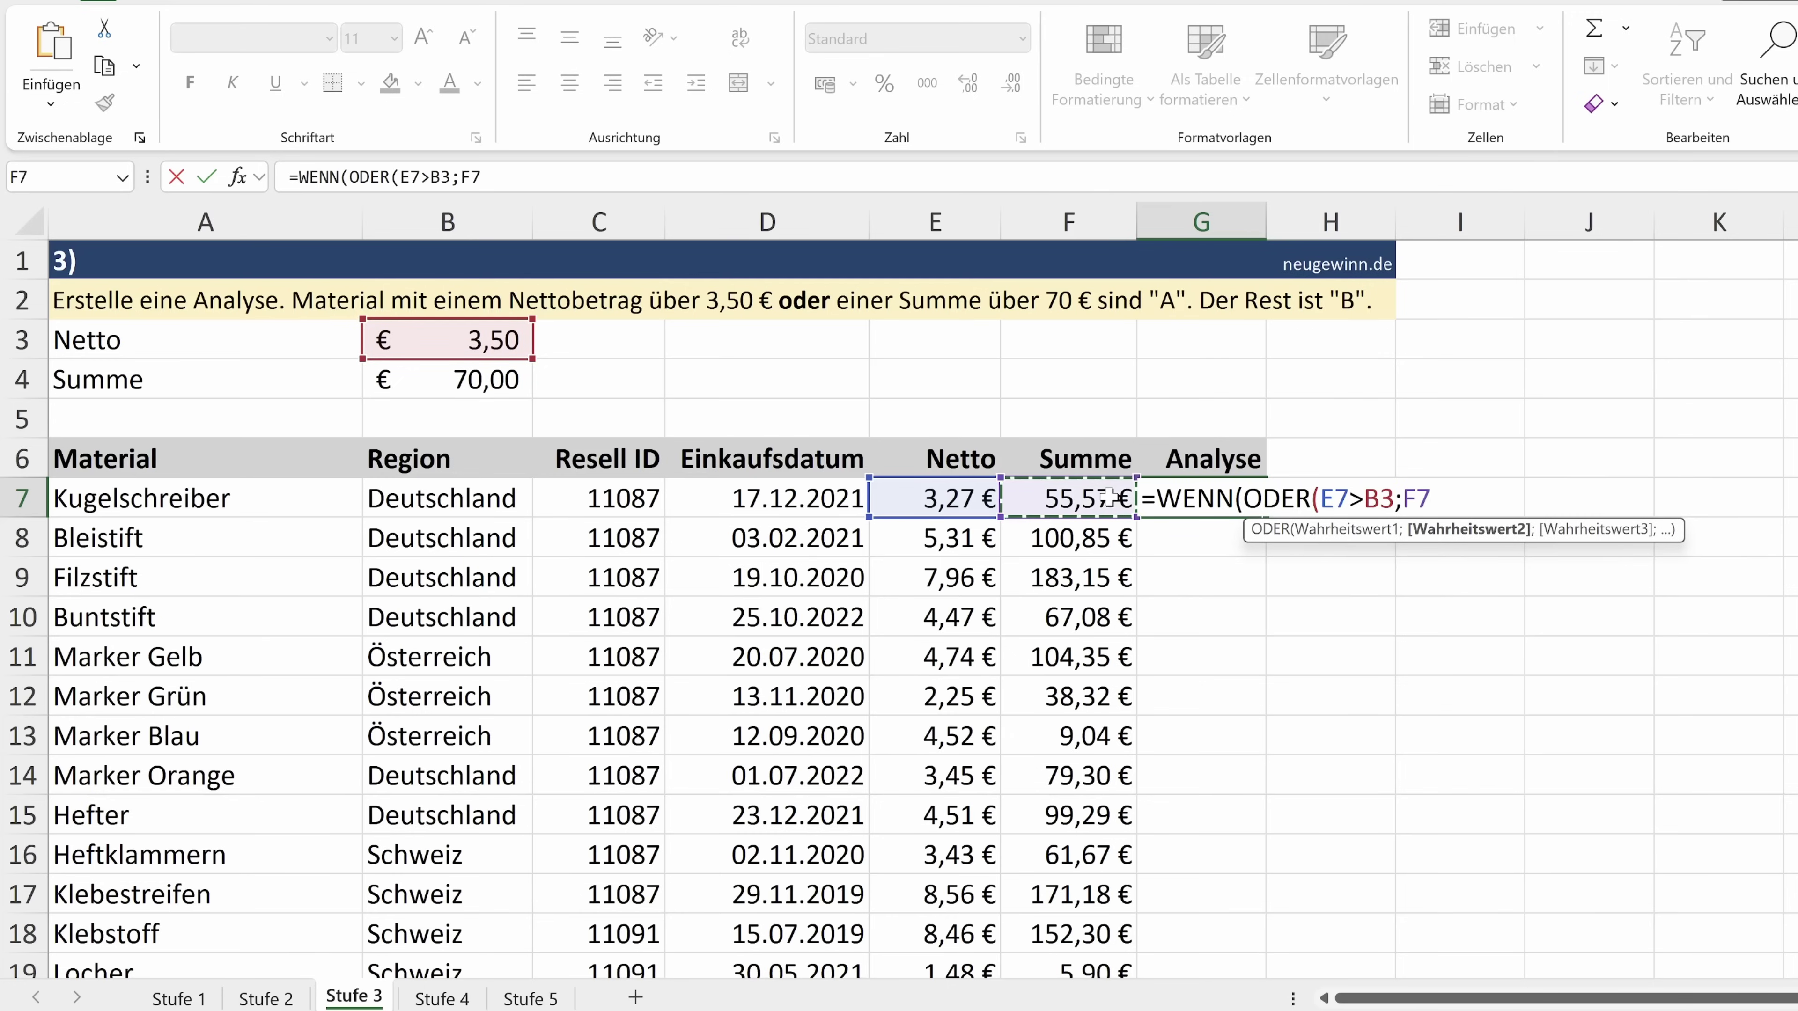
pyautogui.write('>70')
pyautogui.press('BackSpace')
pyautogui.press('BackSpace')
pyautogui.click(489, 386)
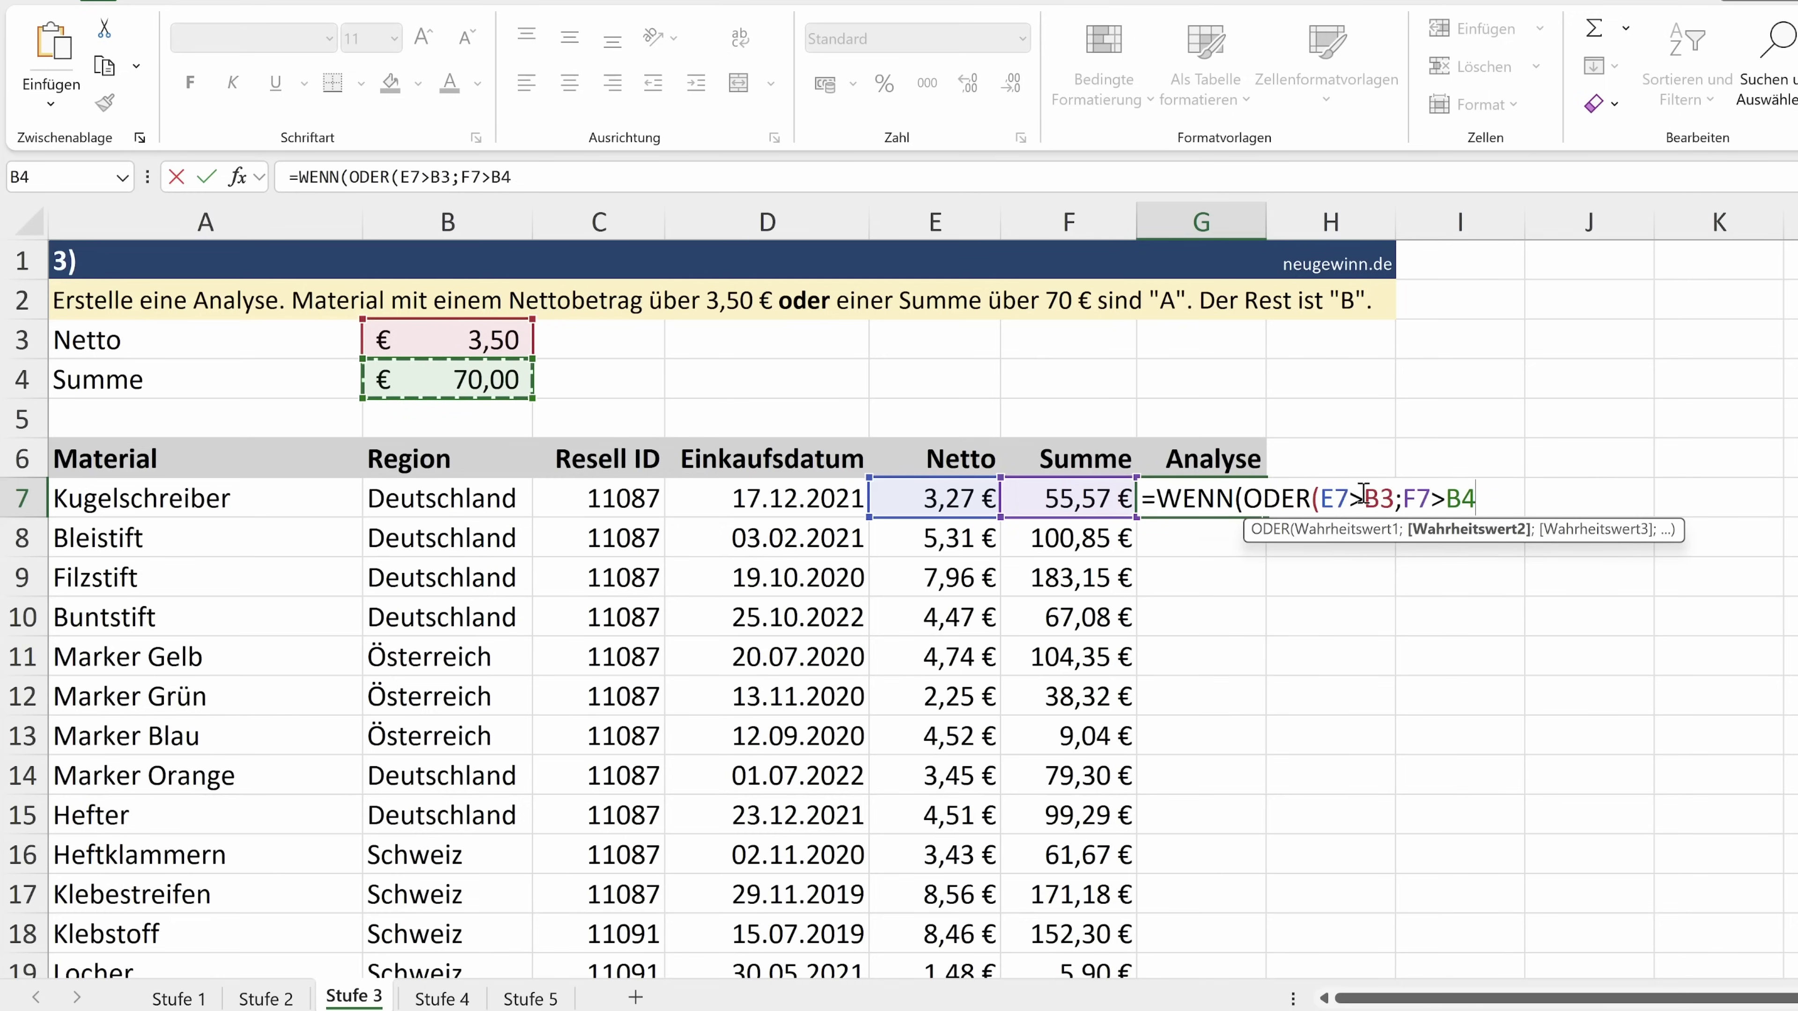
# Make B3 and B4 absolute and finish with "A";"B", returning B for Kugelschreiber.
pyautogui.click(1376, 499)
pyautogui.press('F4')
pyautogui.click(1480, 499)
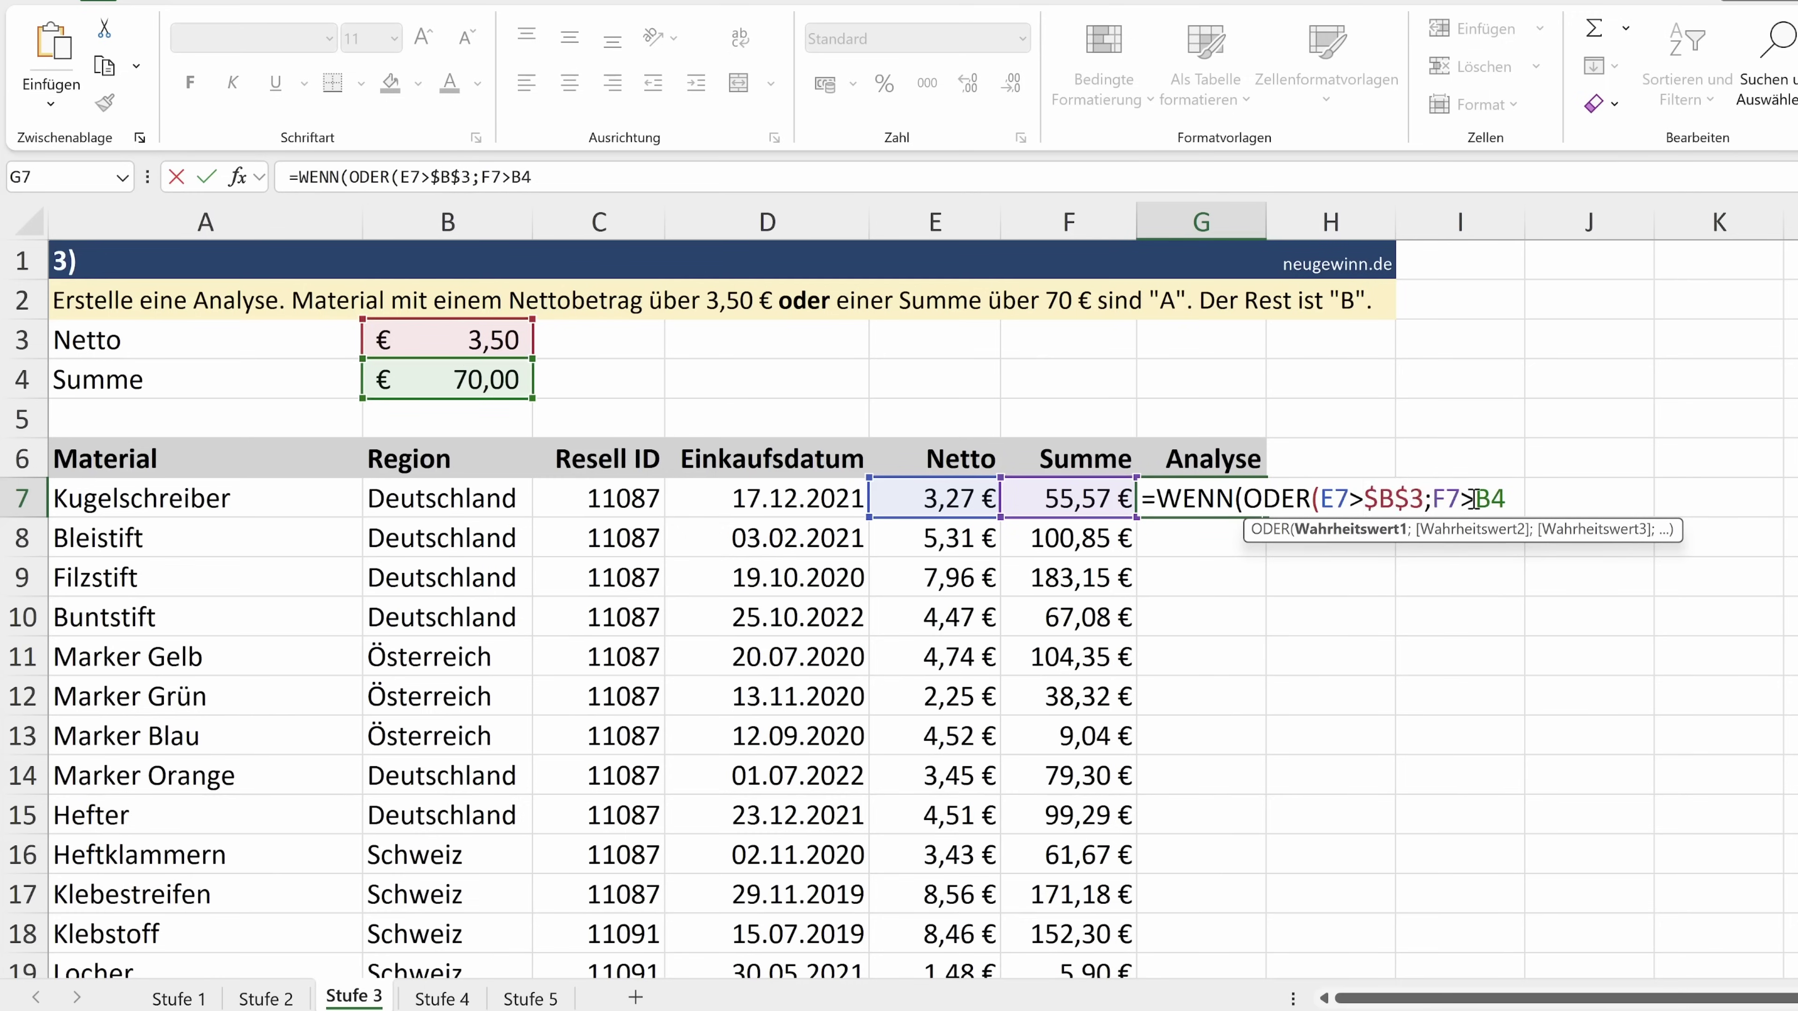
pyautogui.press('F4')
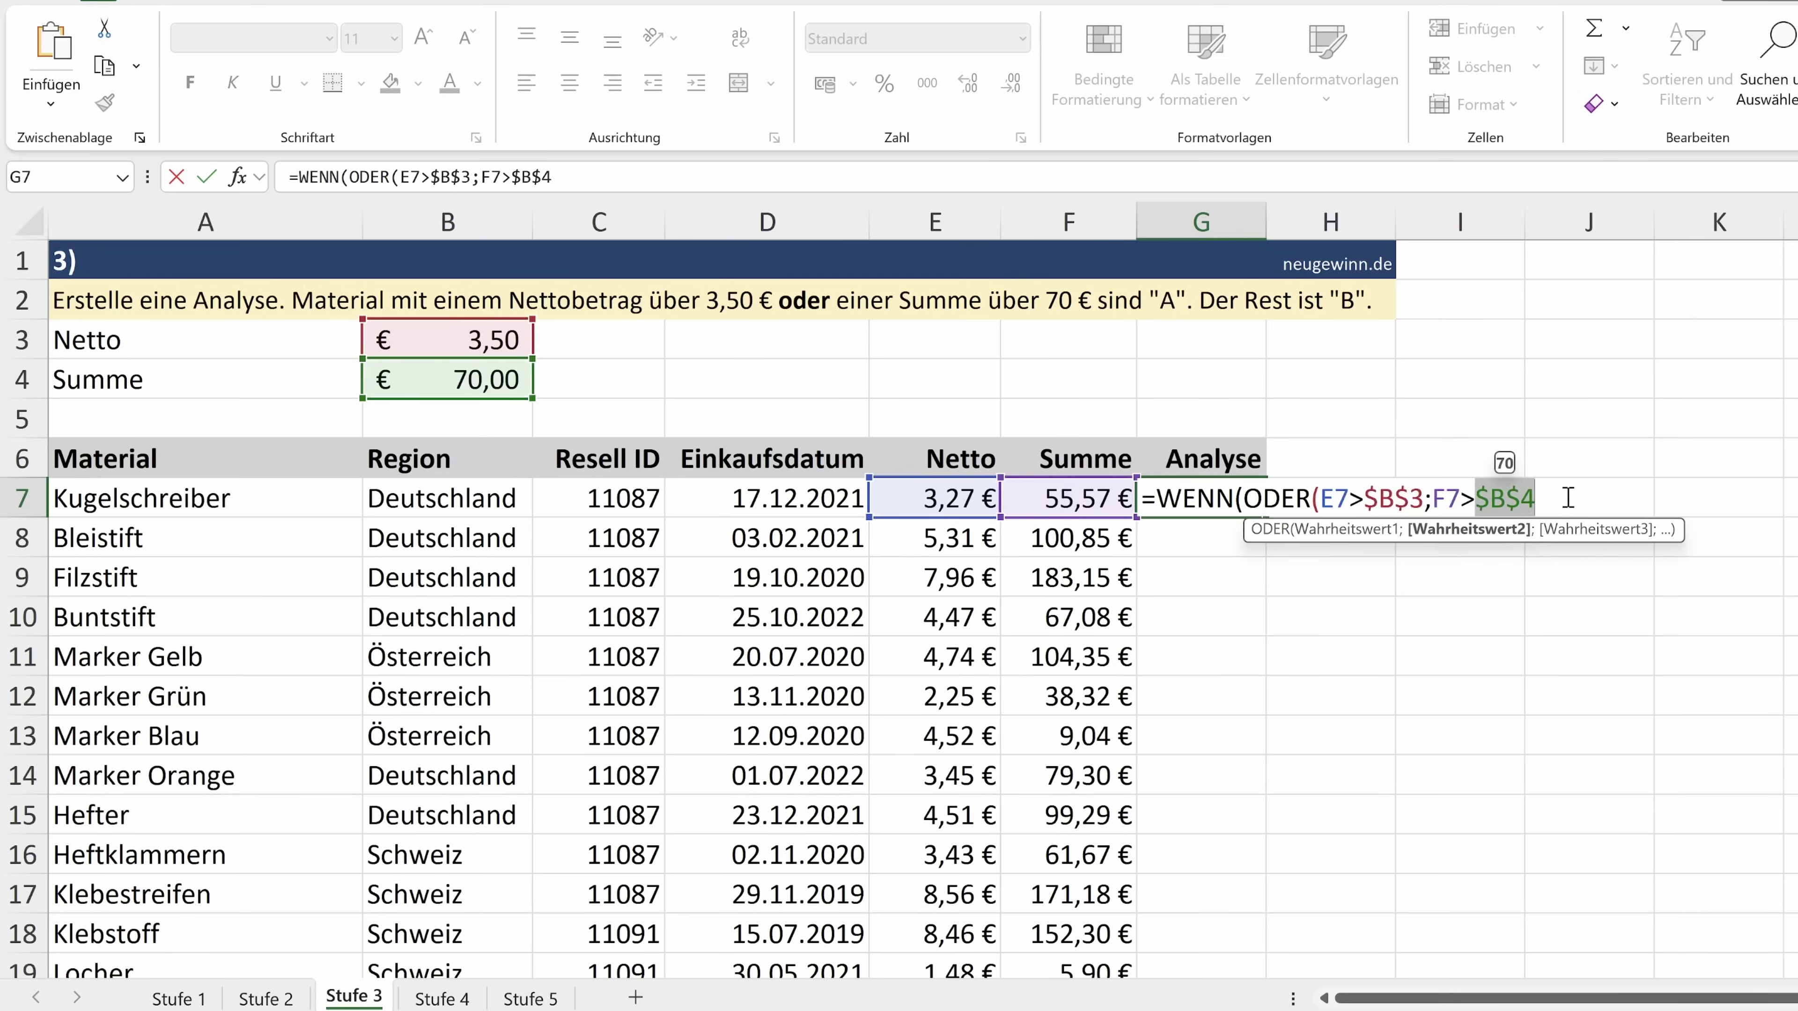
pyautogui.click(1568, 498)
pyautogui.write(')')
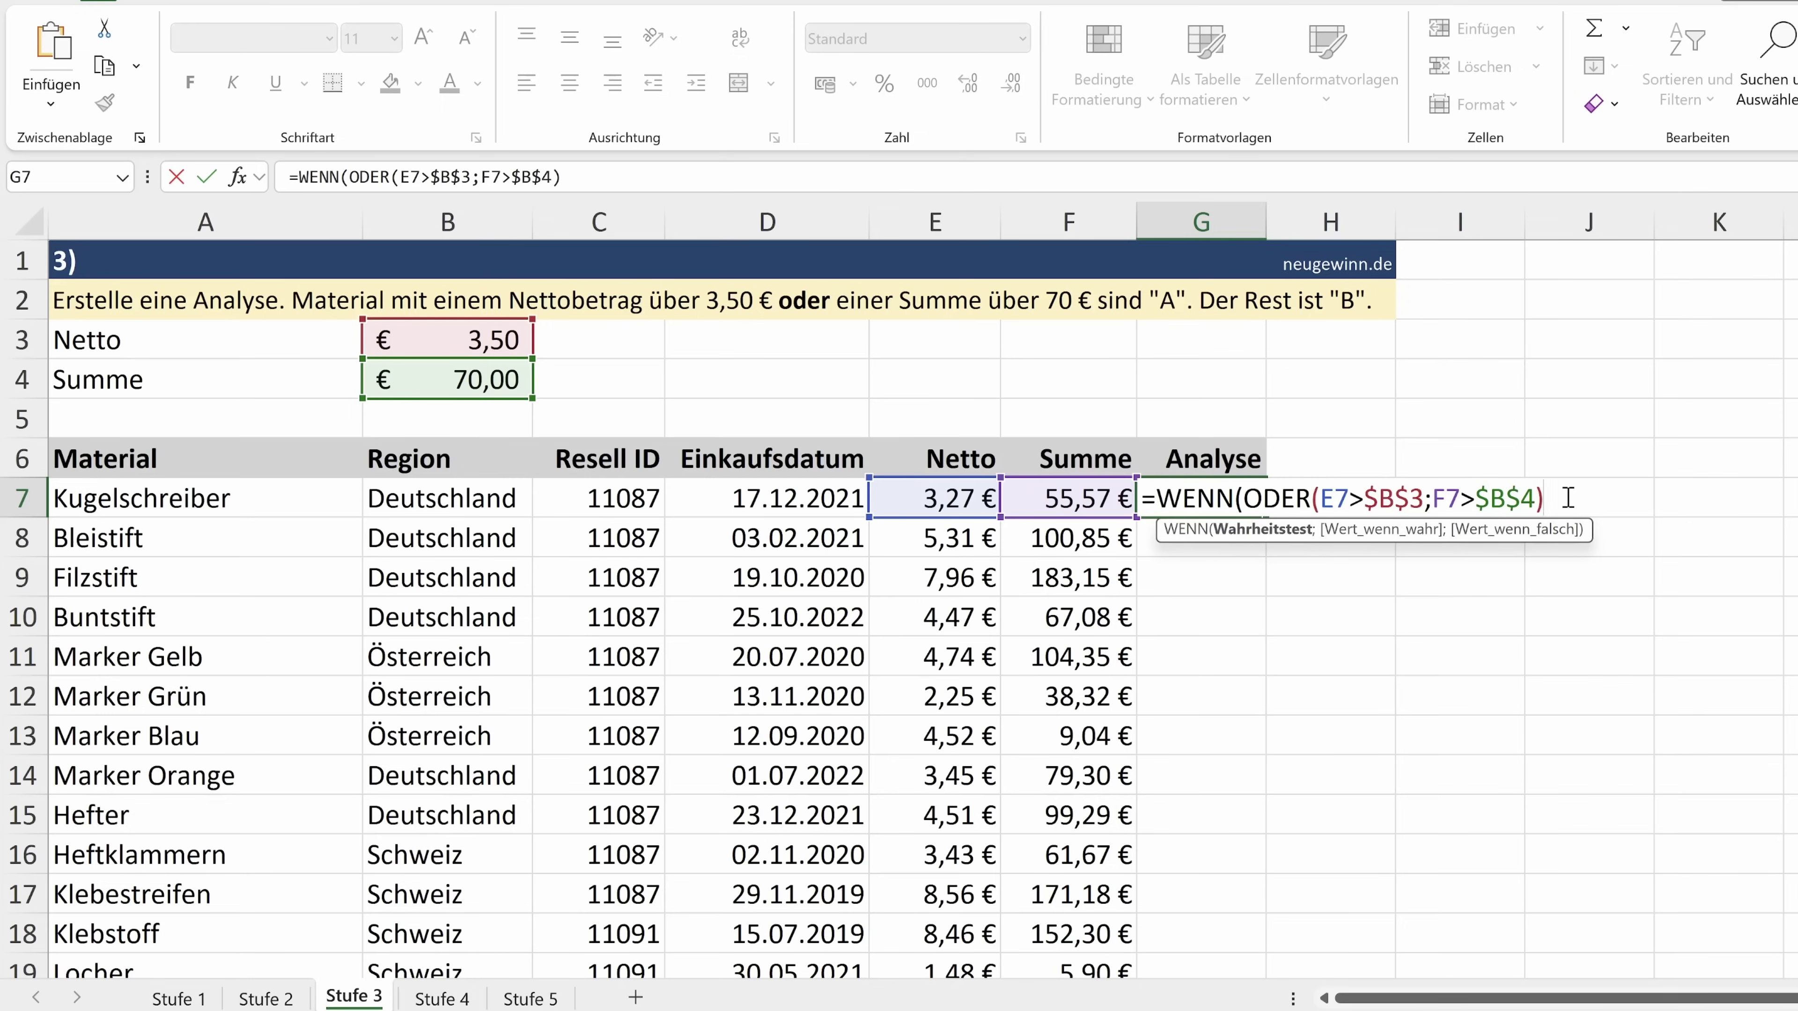
pyautogui.write(';')
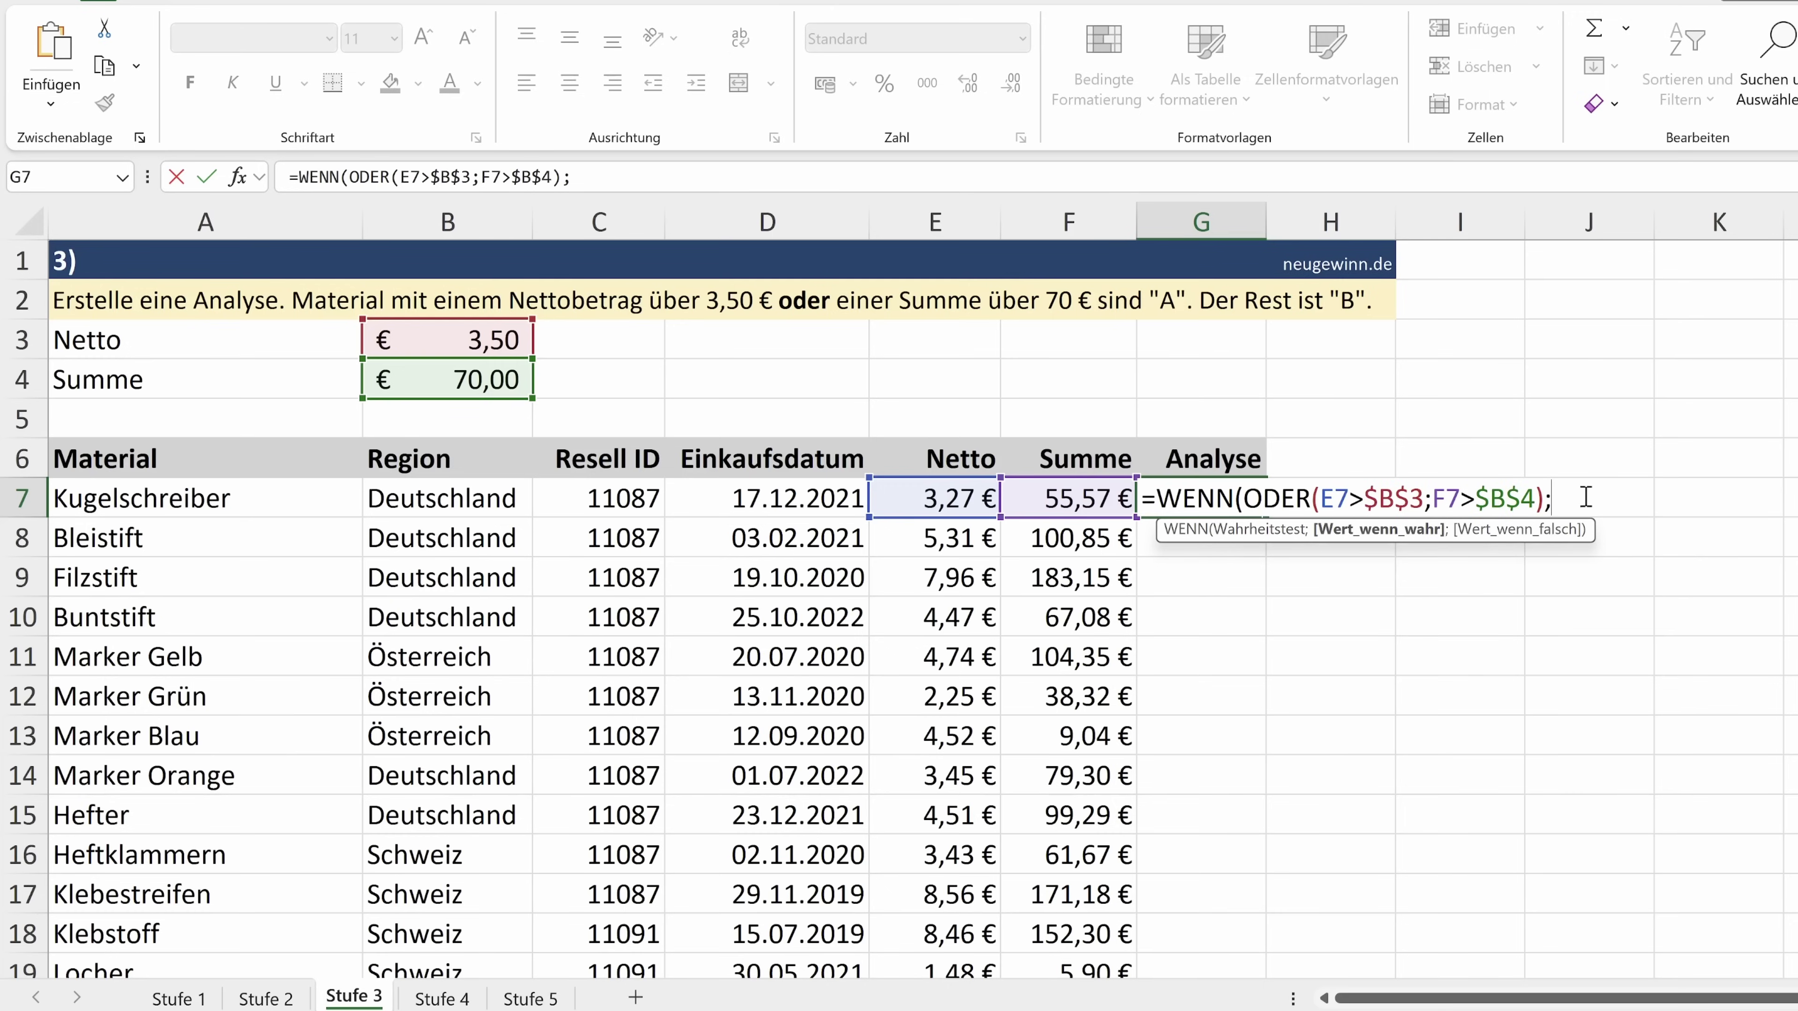
pyautogui.write('"A')
pyautogui.write('"')
pyautogui.write(';"')
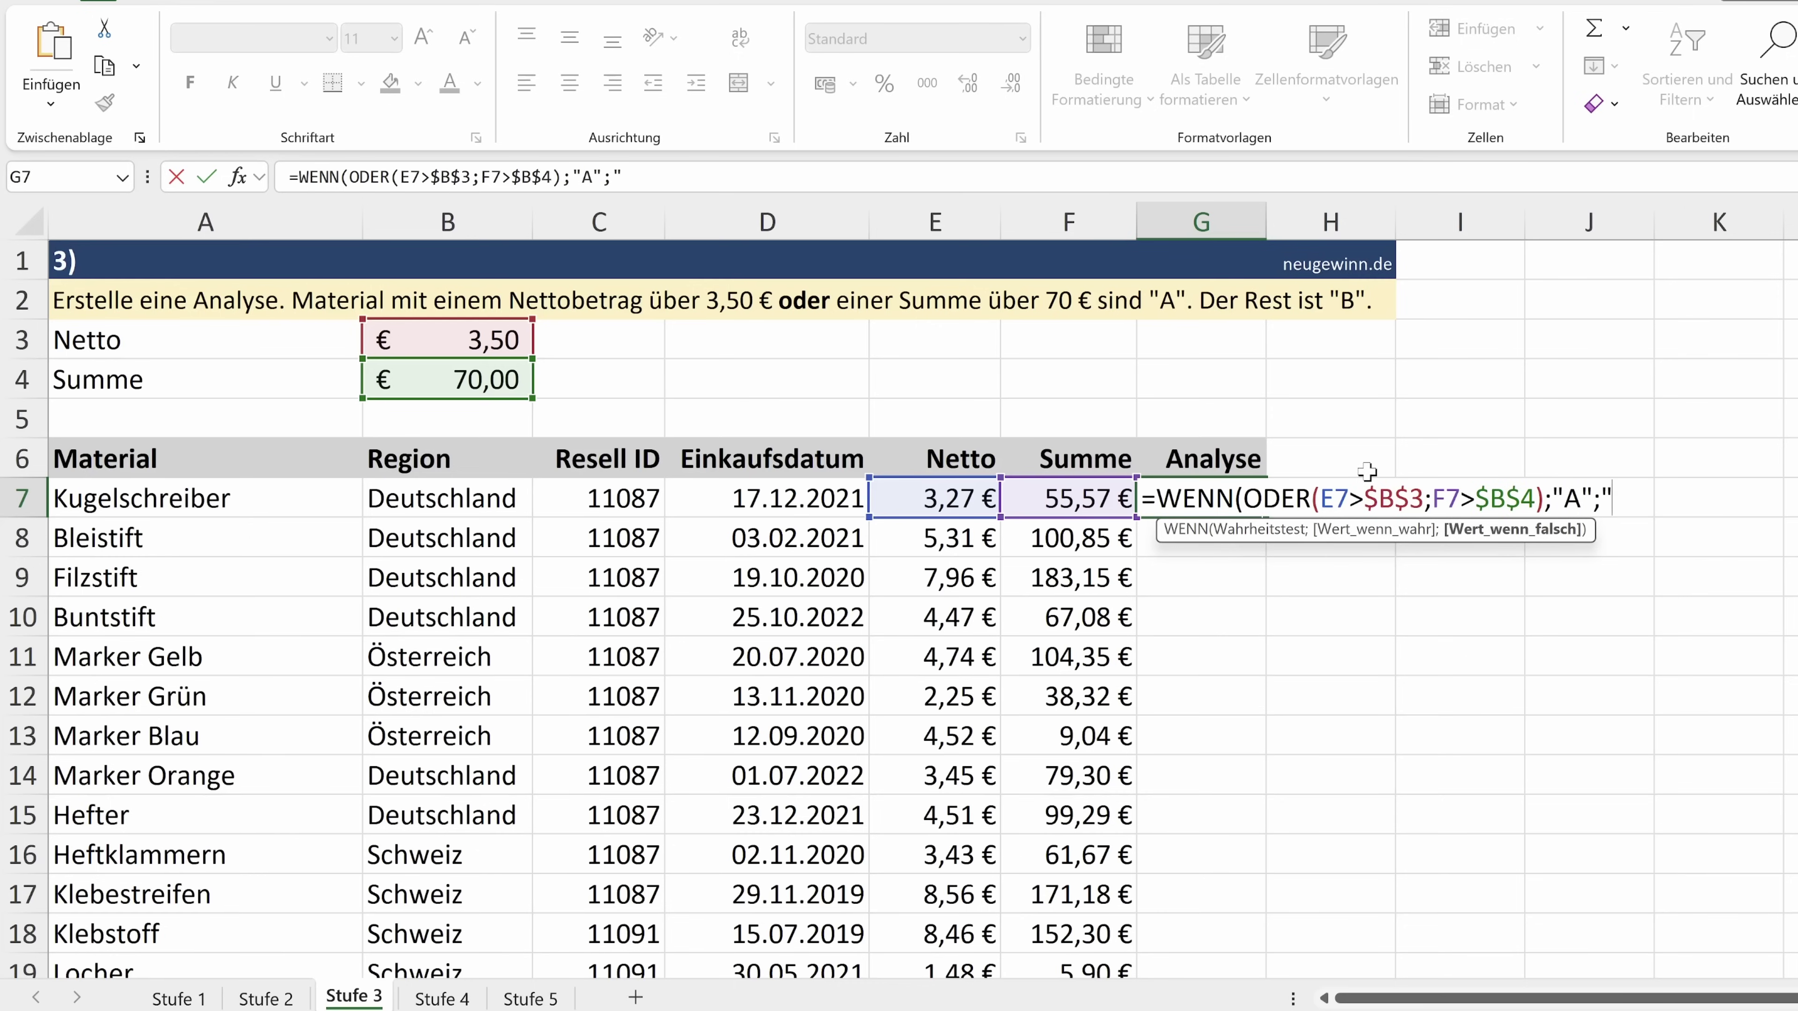
pyautogui.write('B")')
pyautogui.press('Return')
pyautogui.click(812, 508)
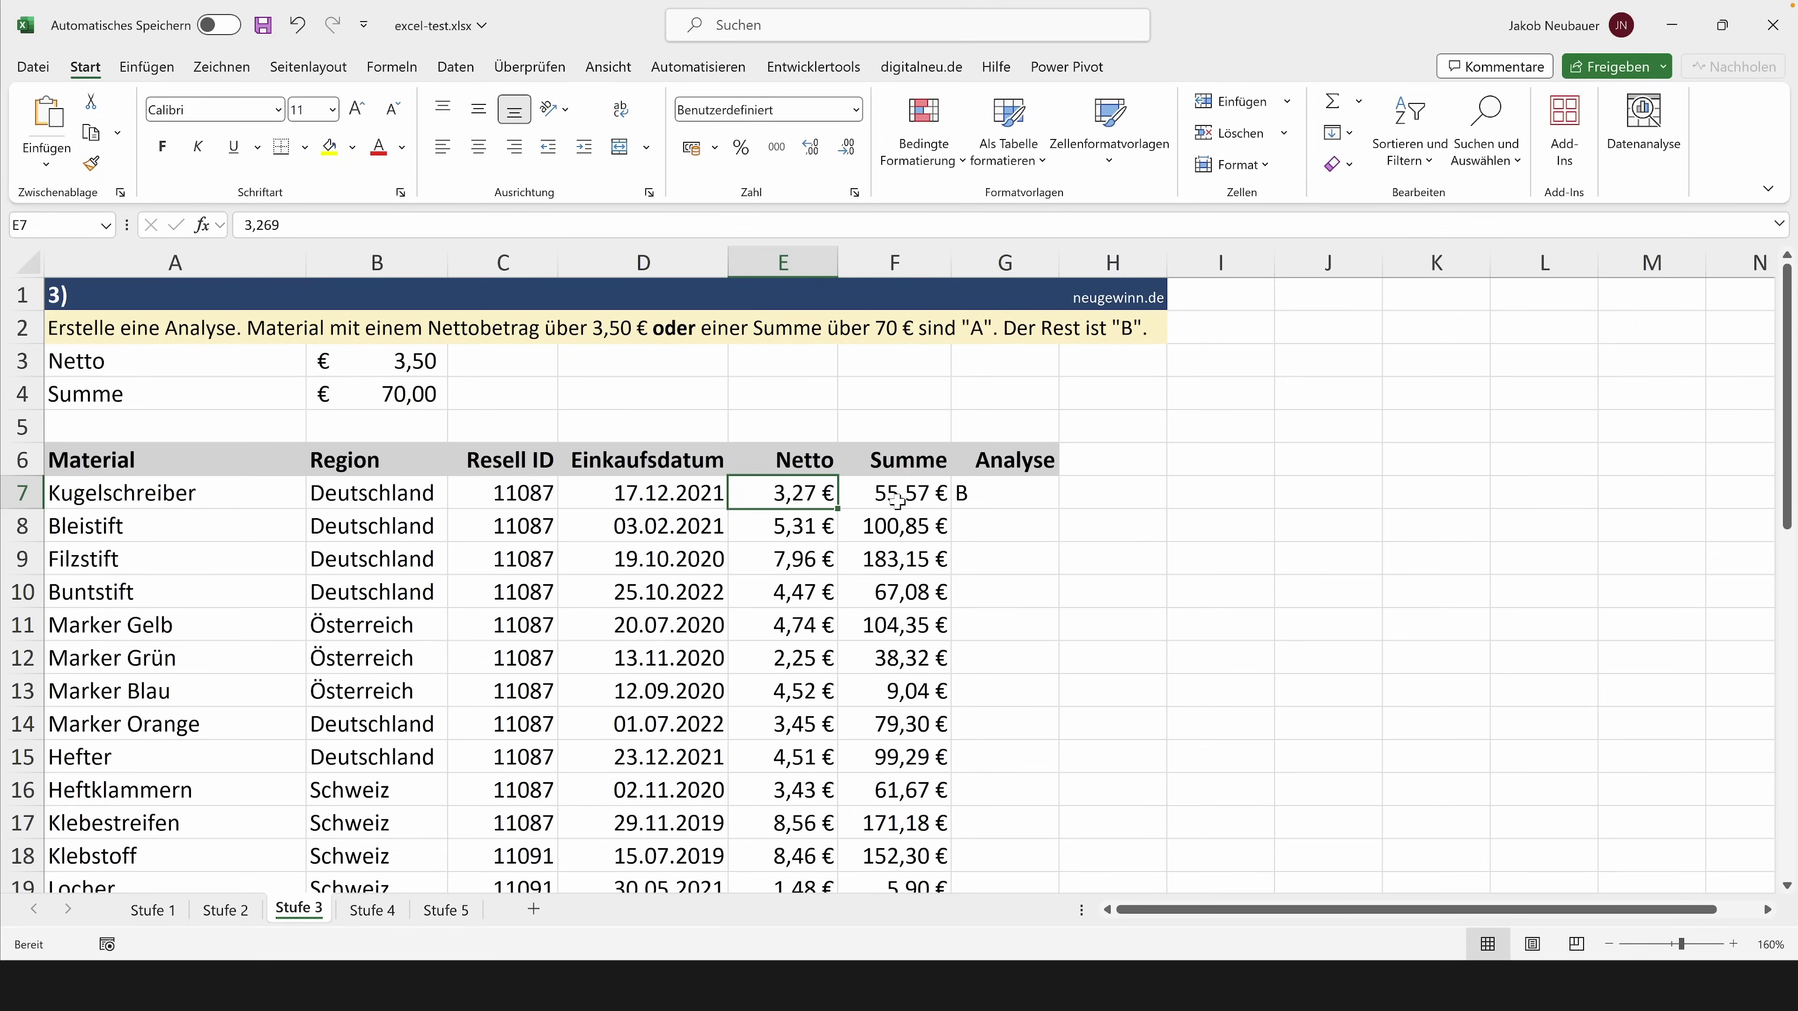
# Copy the G7 Analyse formula down column G, then move to sheet Stufe 4.
pyautogui.click(1034, 490)
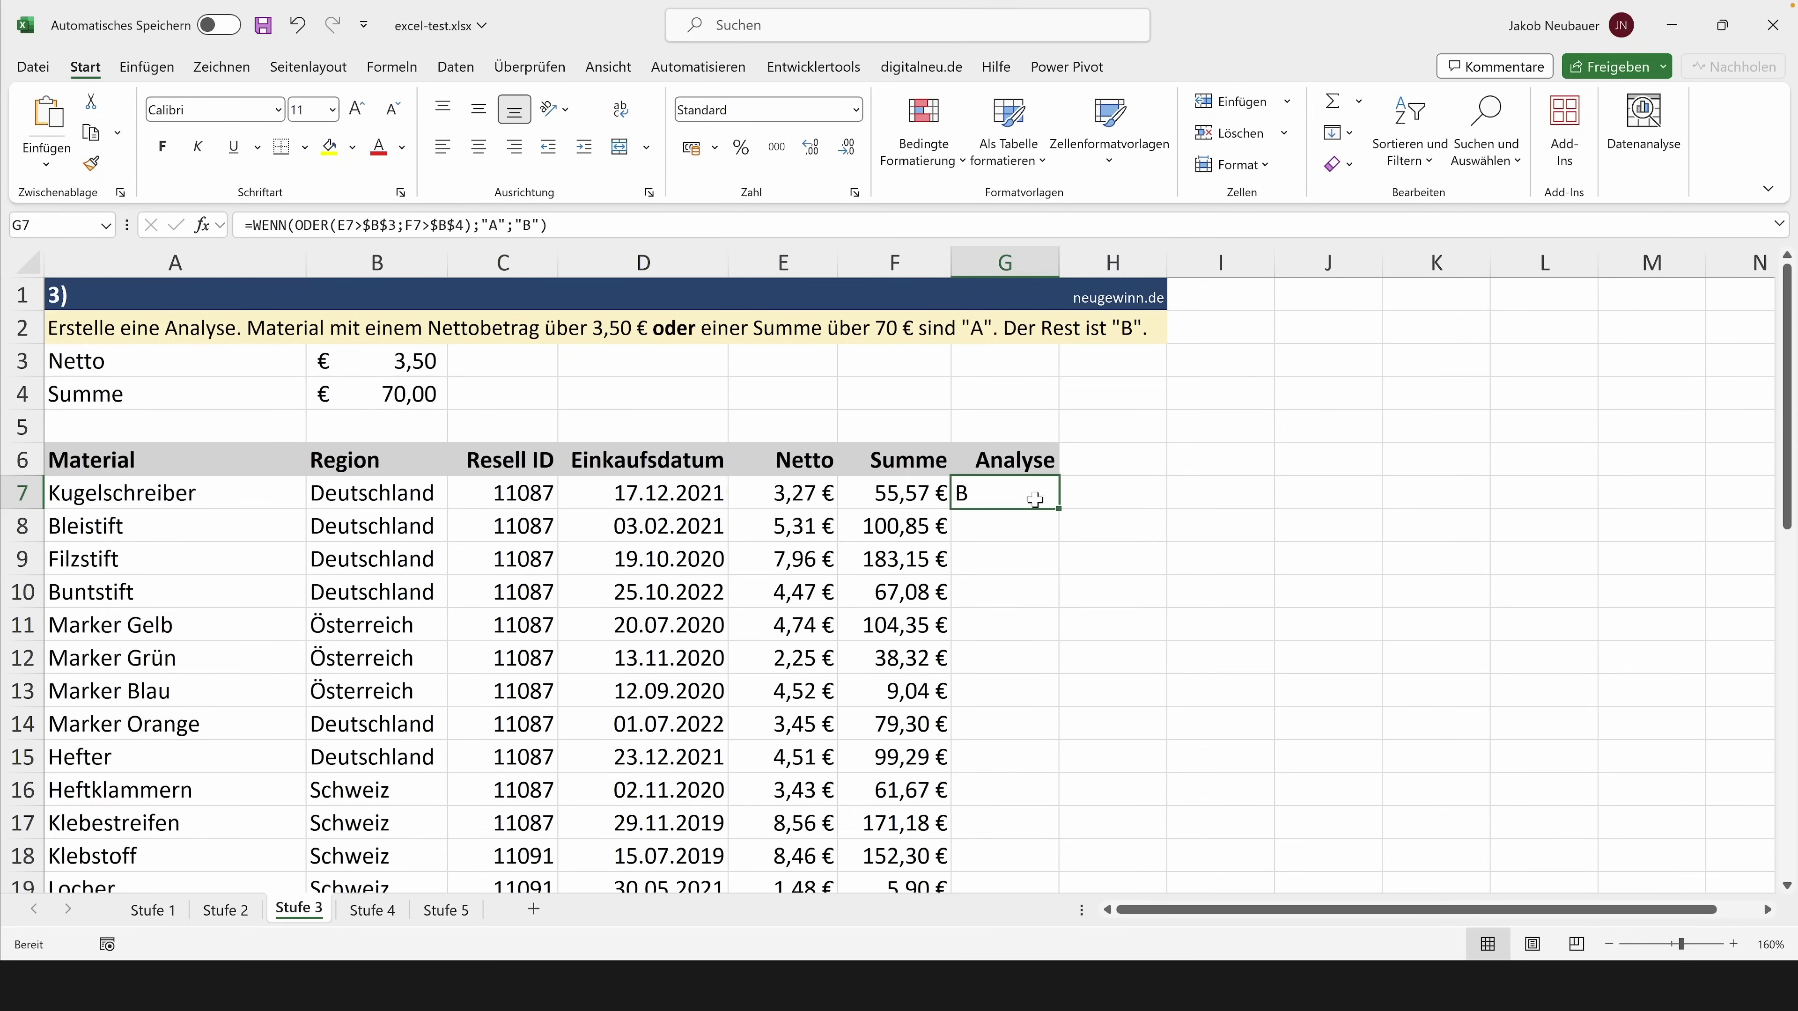
pyautogui.doubleClick(1059, 506)
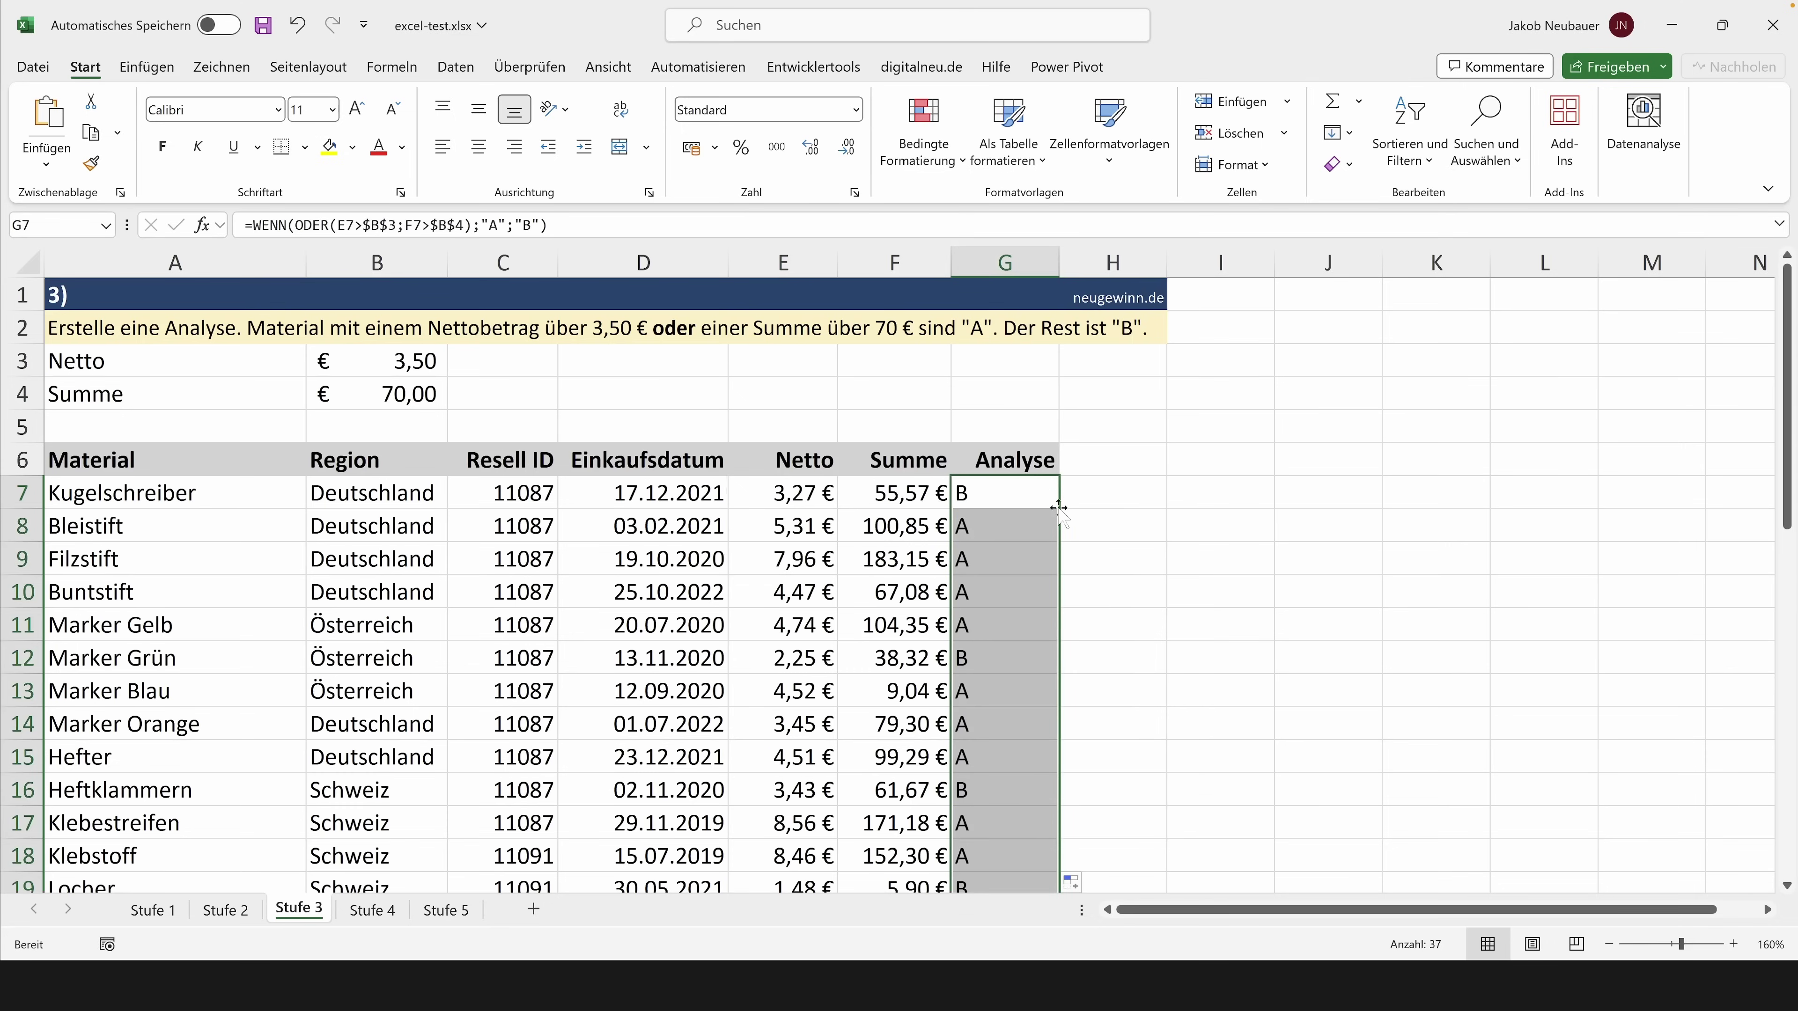
pyautogui.click(1005, 524)
pyautogui.hotkey('ctrl', 'pagedown')
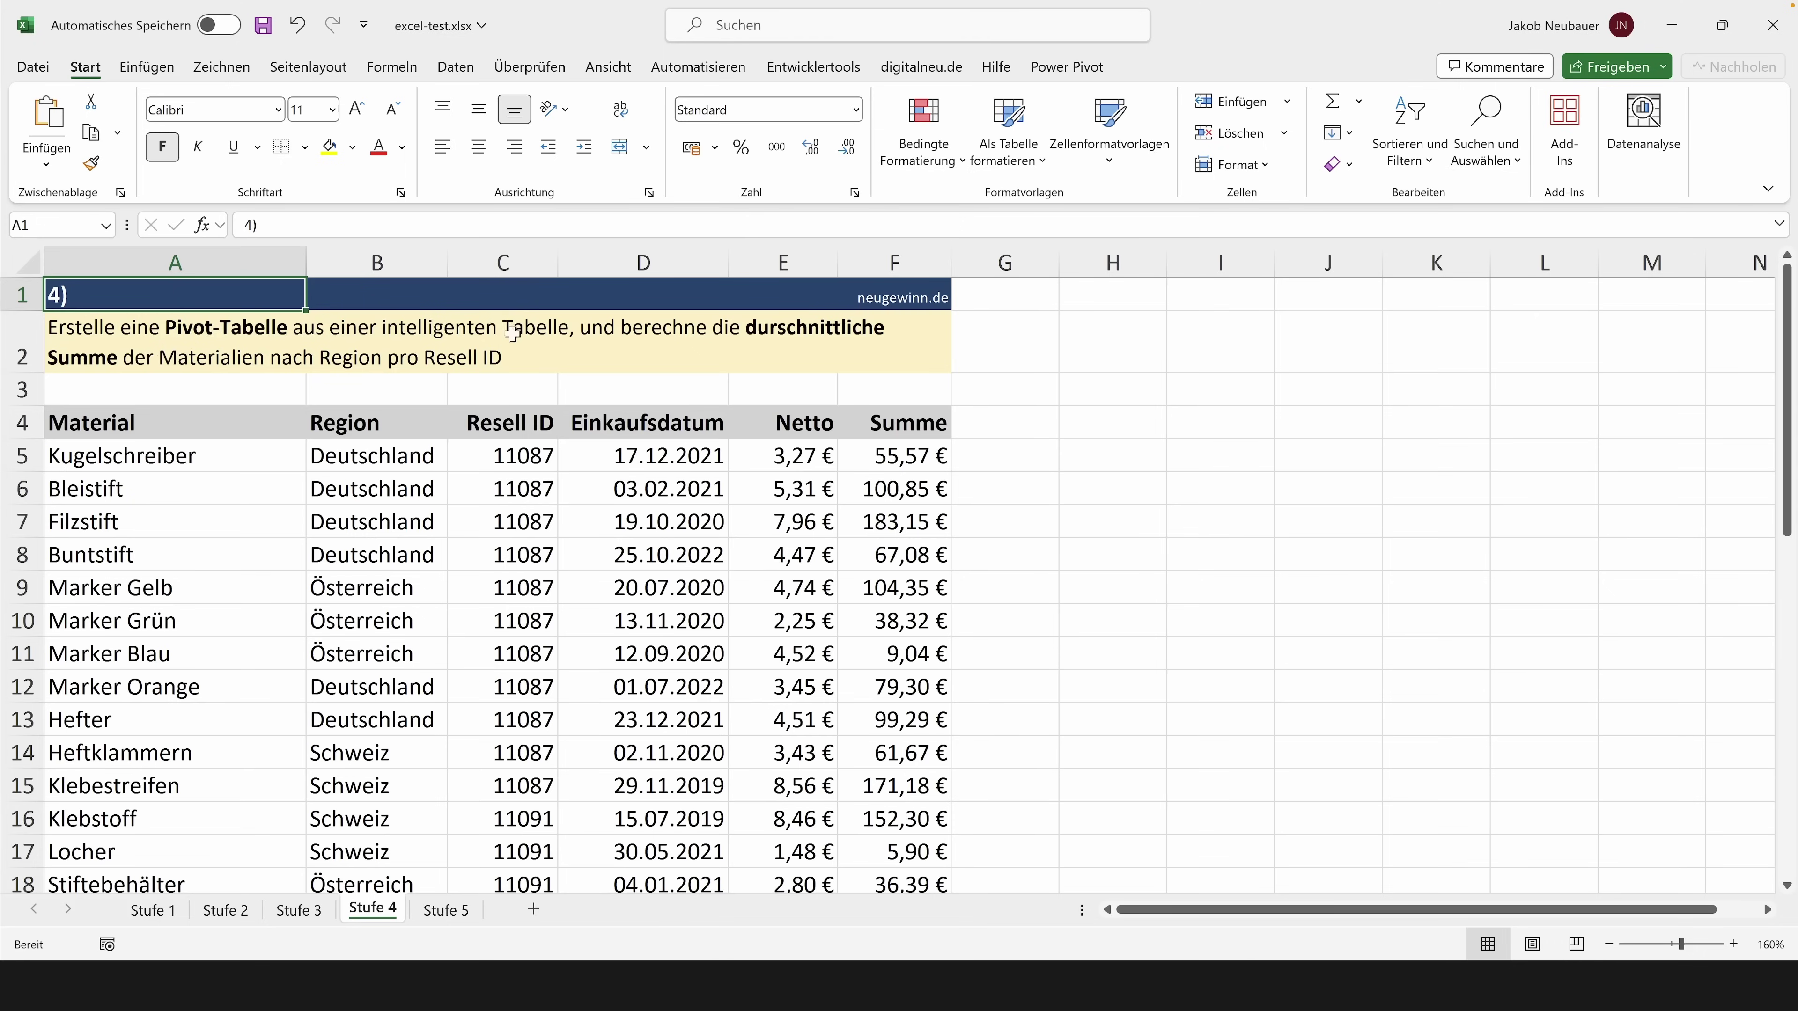
# Convert the material data from A4 into table Tabelle2 with headers and dark grey banding.
pyautogui.click(455, 509)
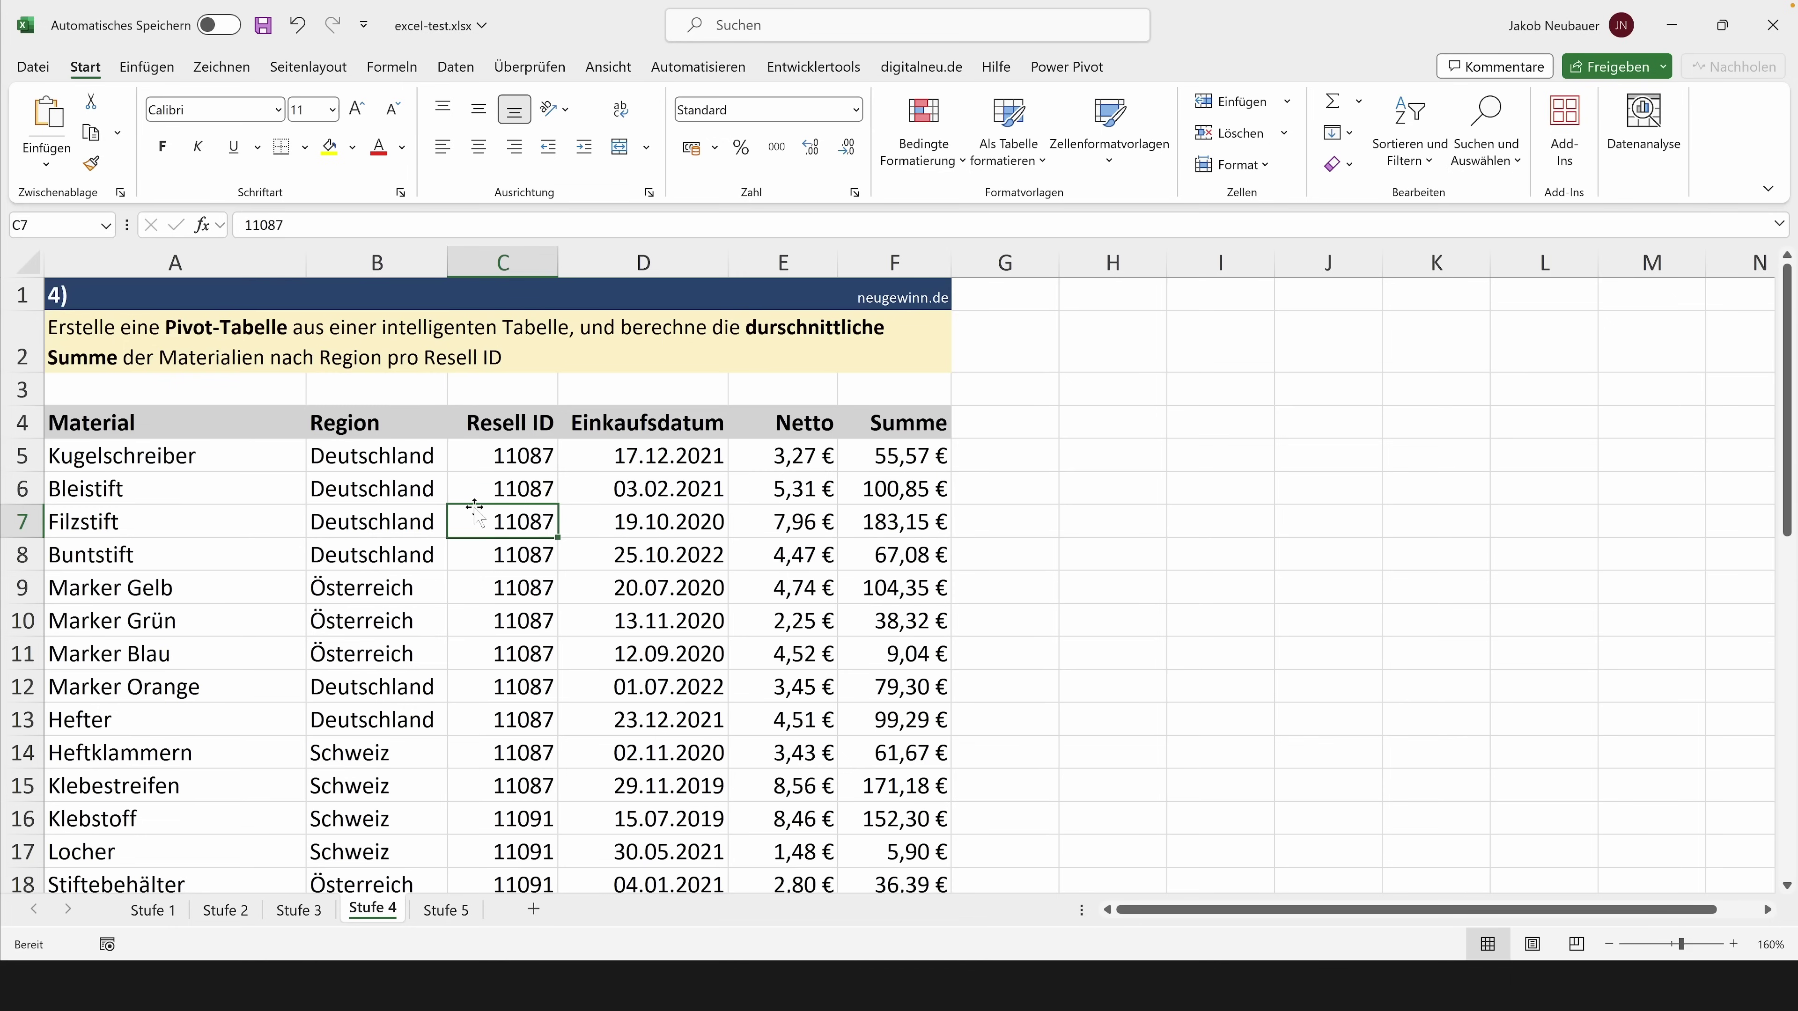
pyautogui.hotkey('ctrl', 't')
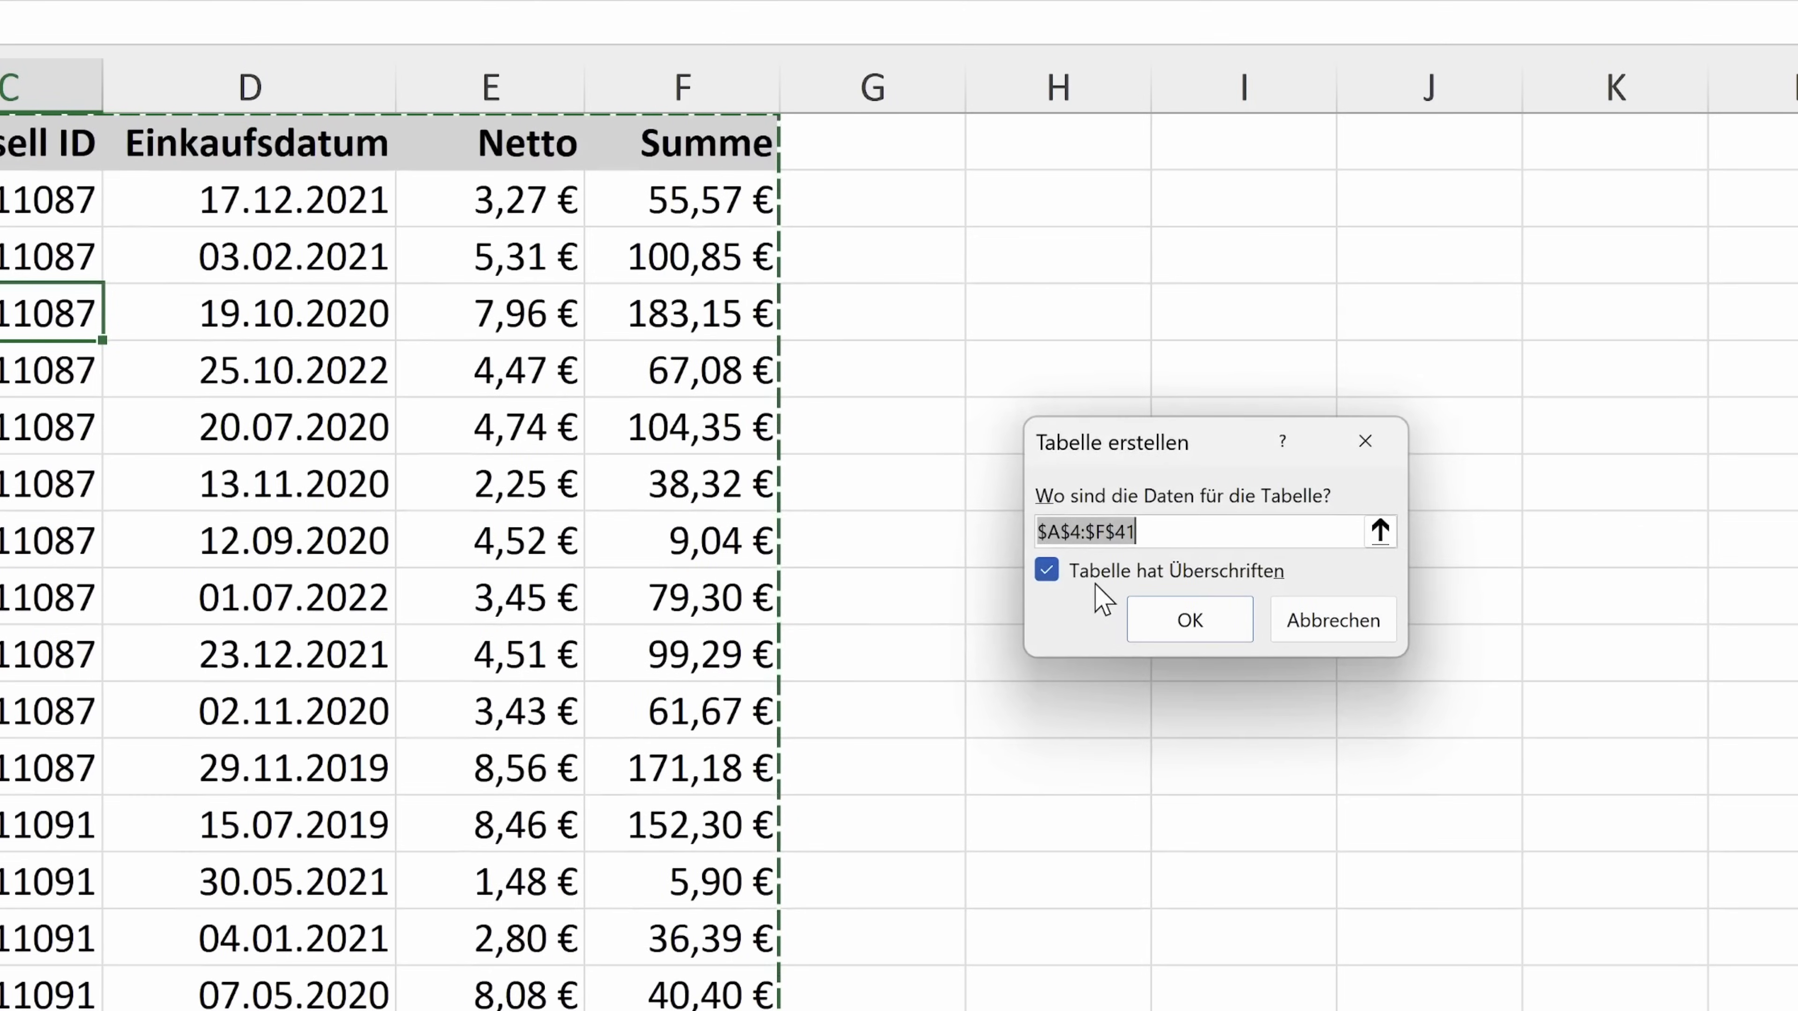
pyautogui.click(1189, 619)
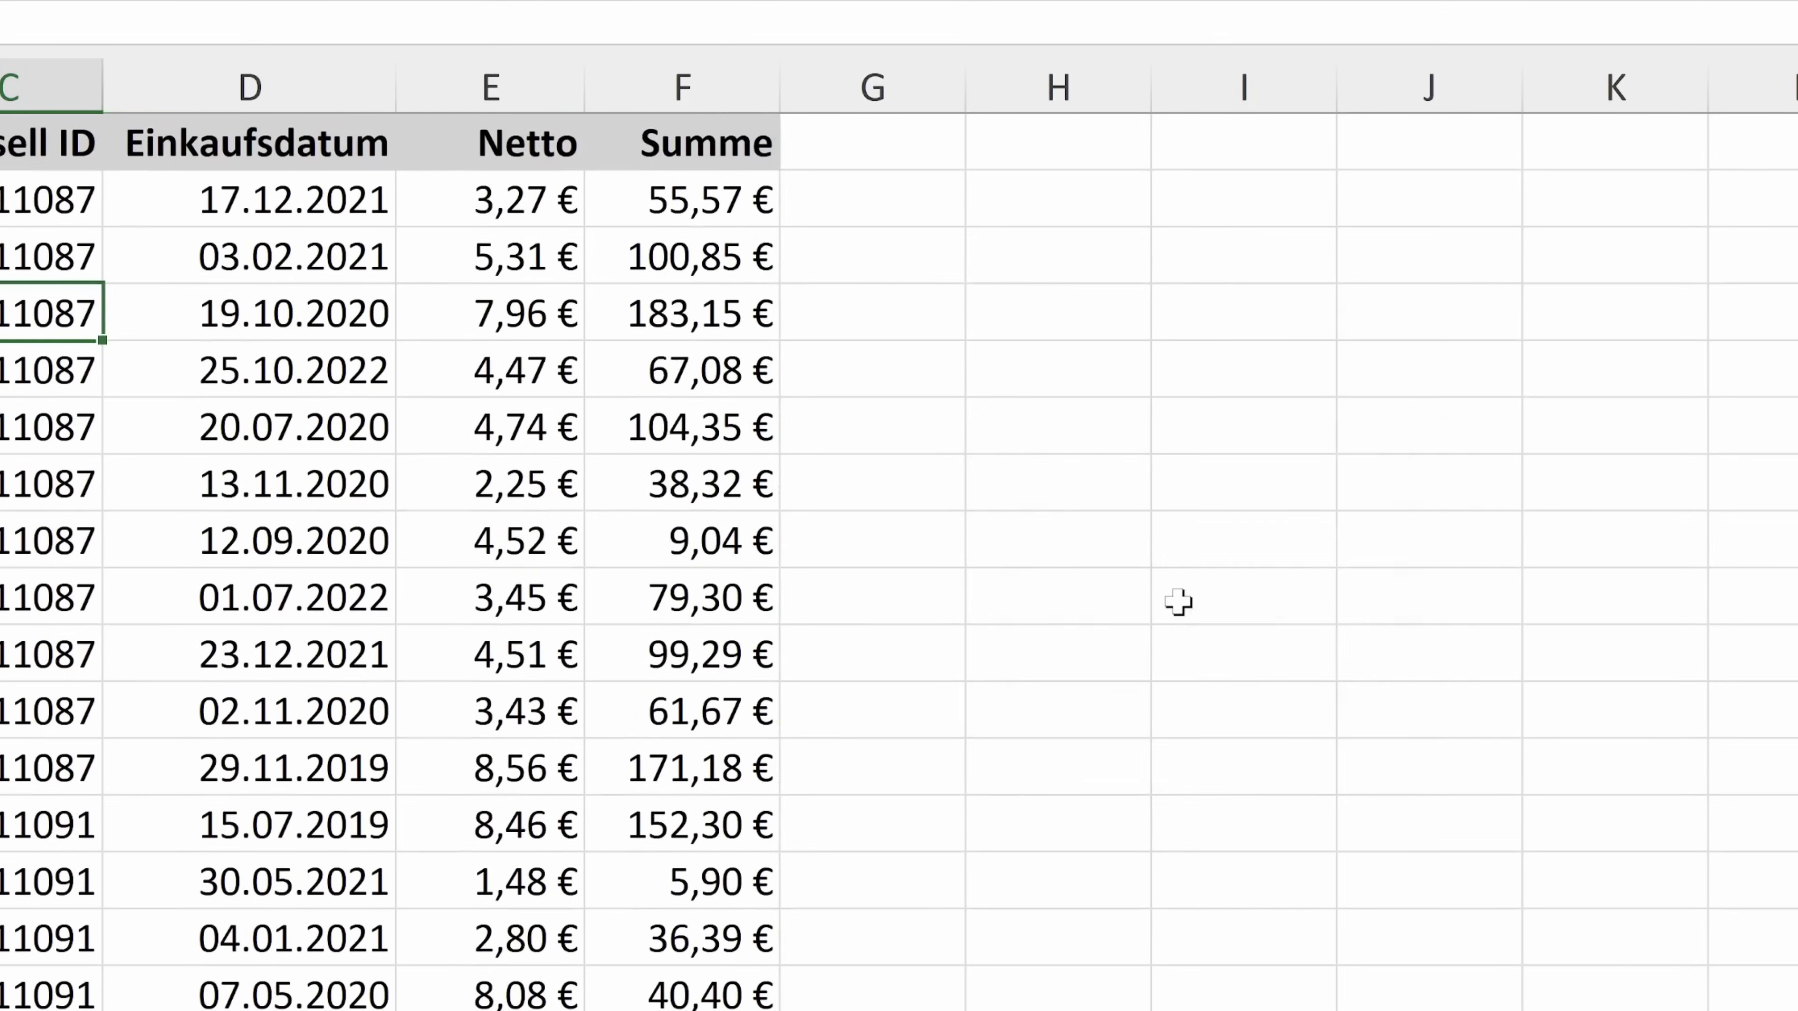
pyautogui.click(1477, 155)
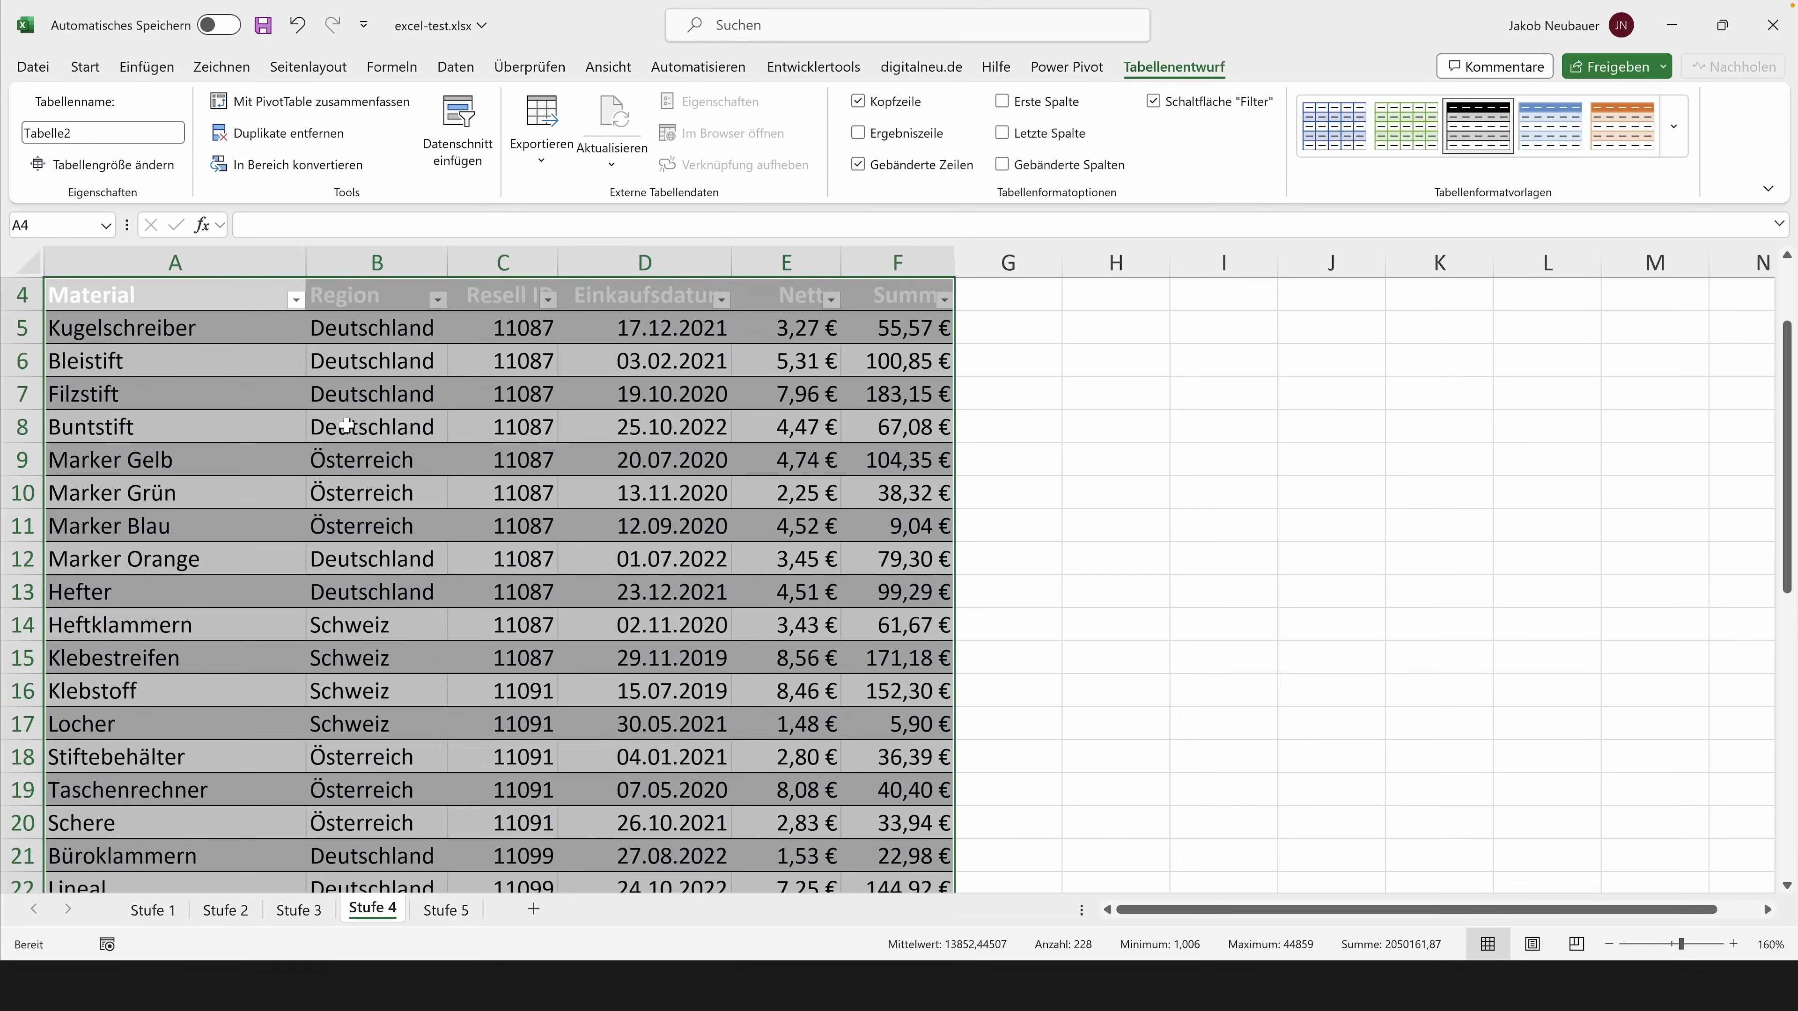
pyautogui.scroll(1, 214, 333)
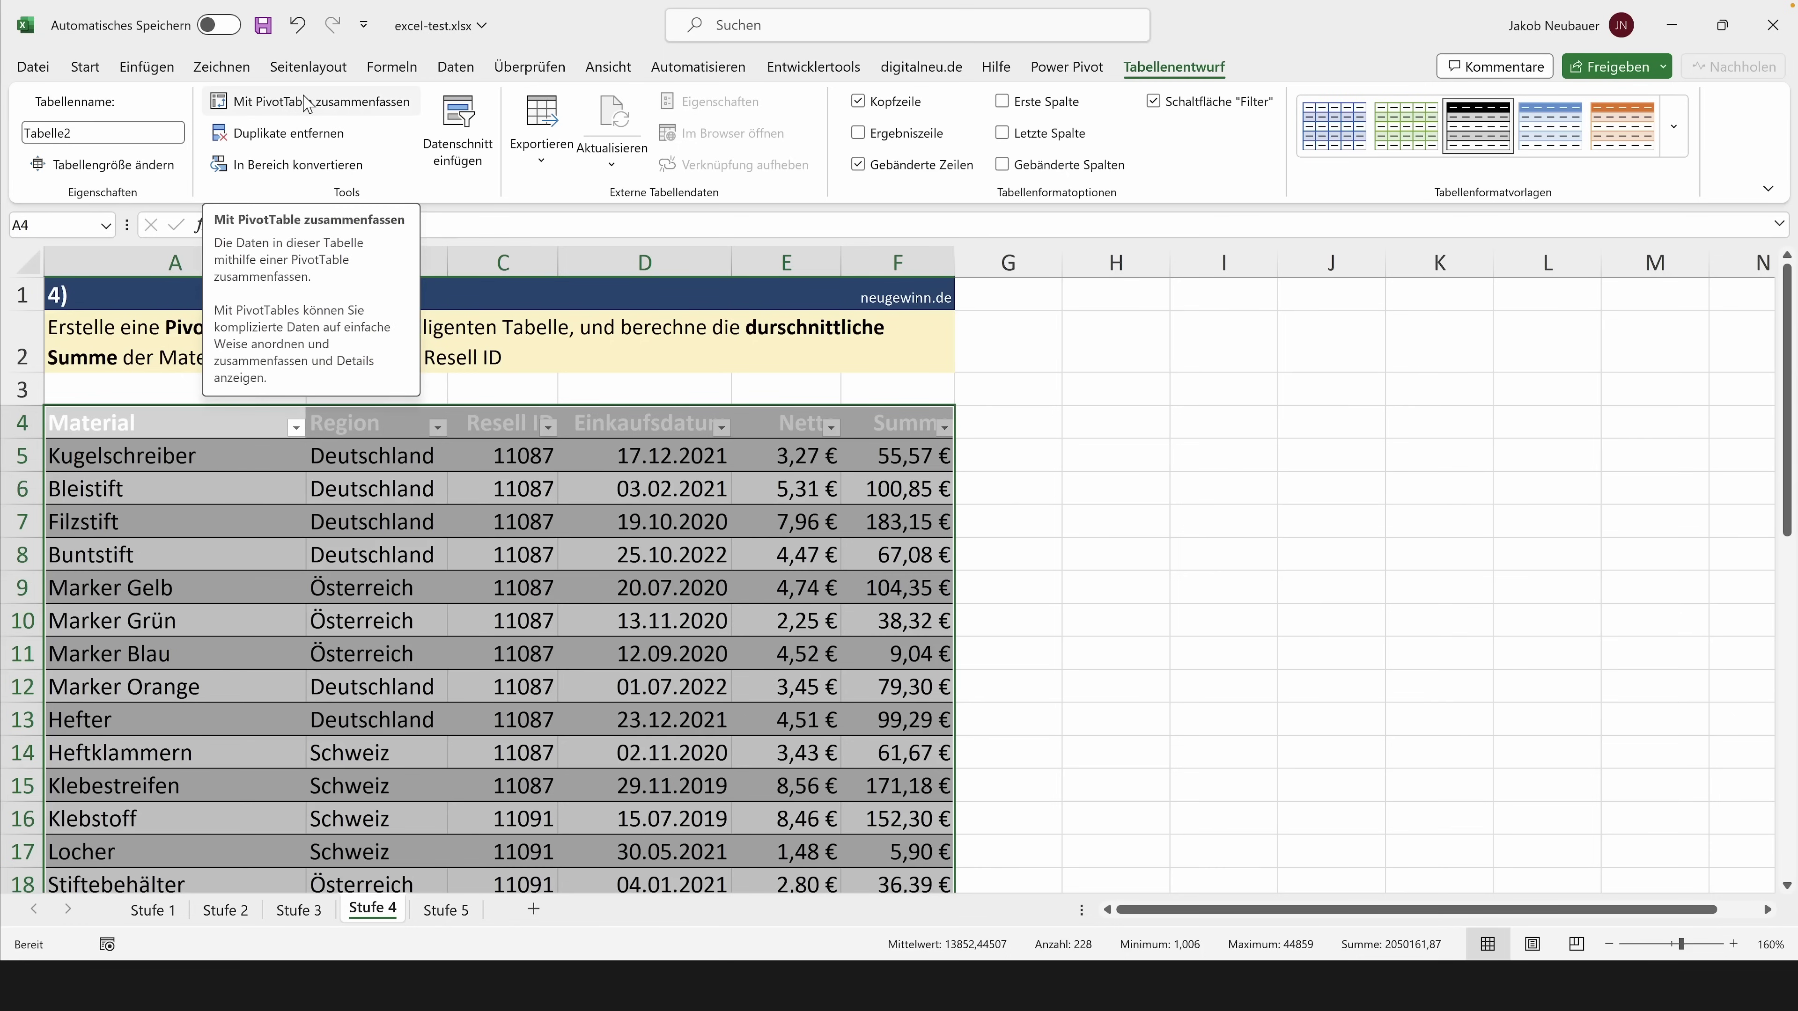
# Summarize the table as PivotTable1 on new sheet Tabelle1 and view it.
pyautogui.click(306, 103)
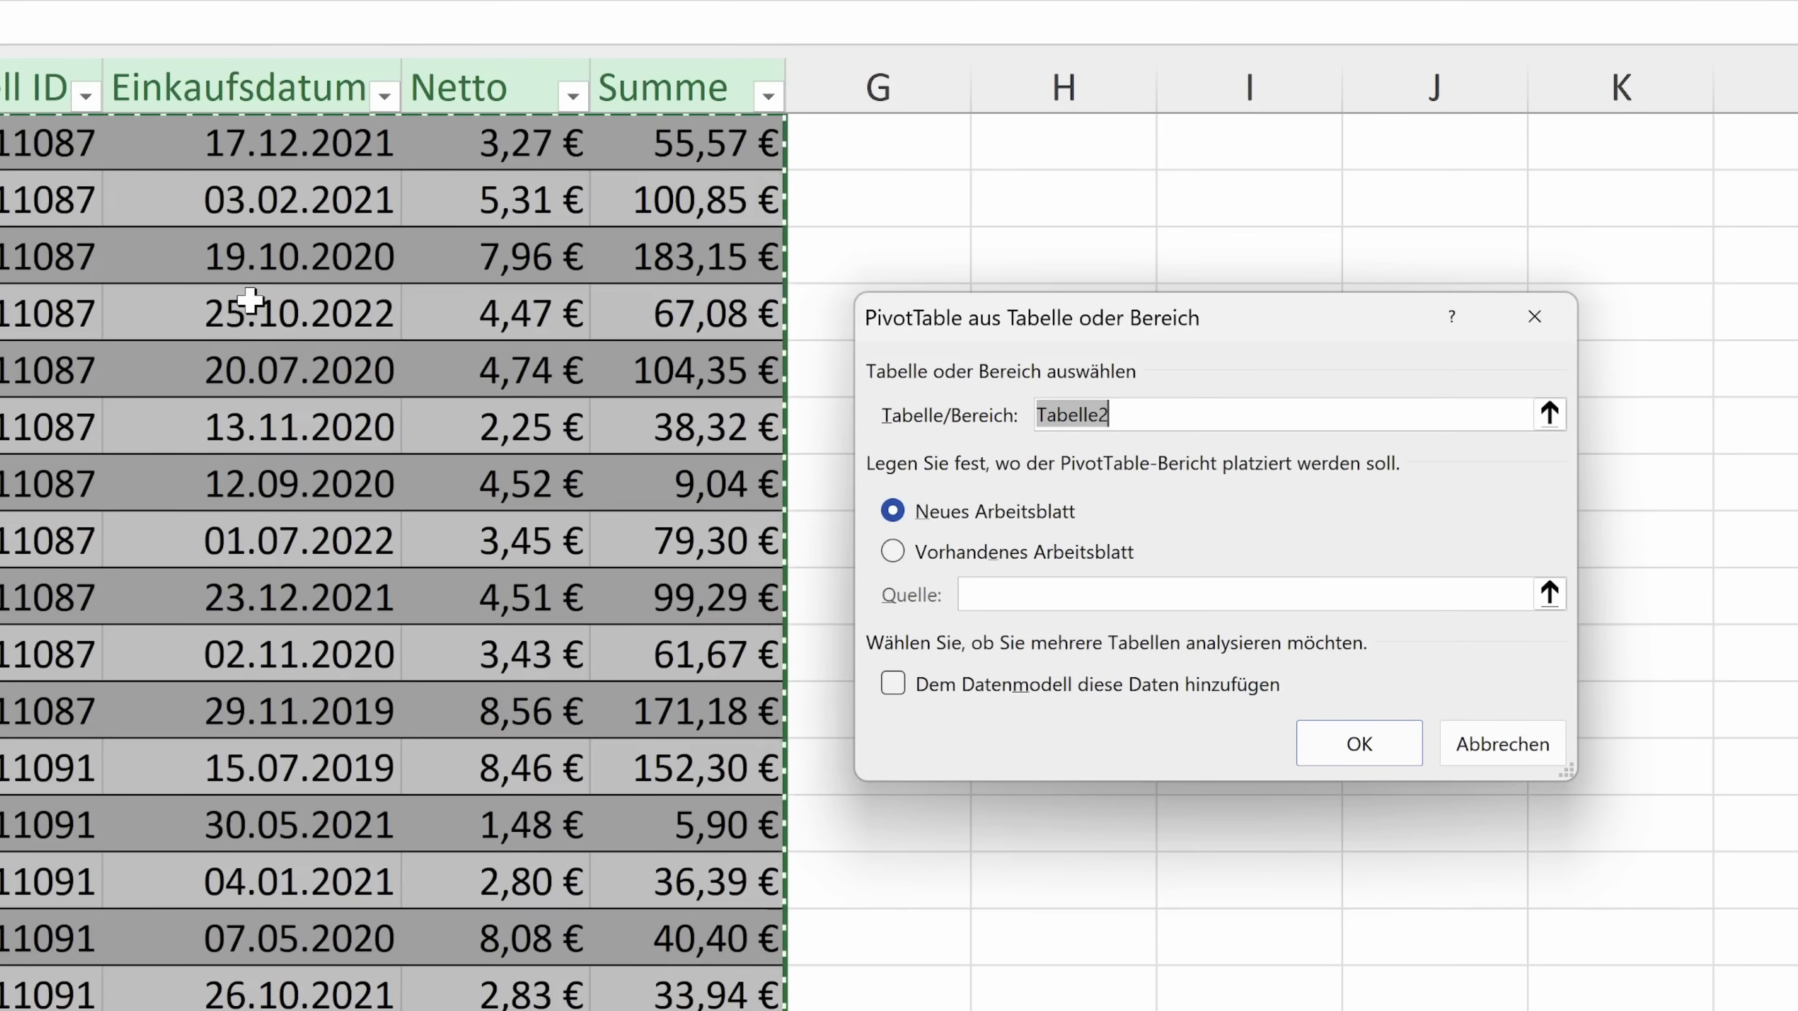
pyautogui.click(1380, 748)
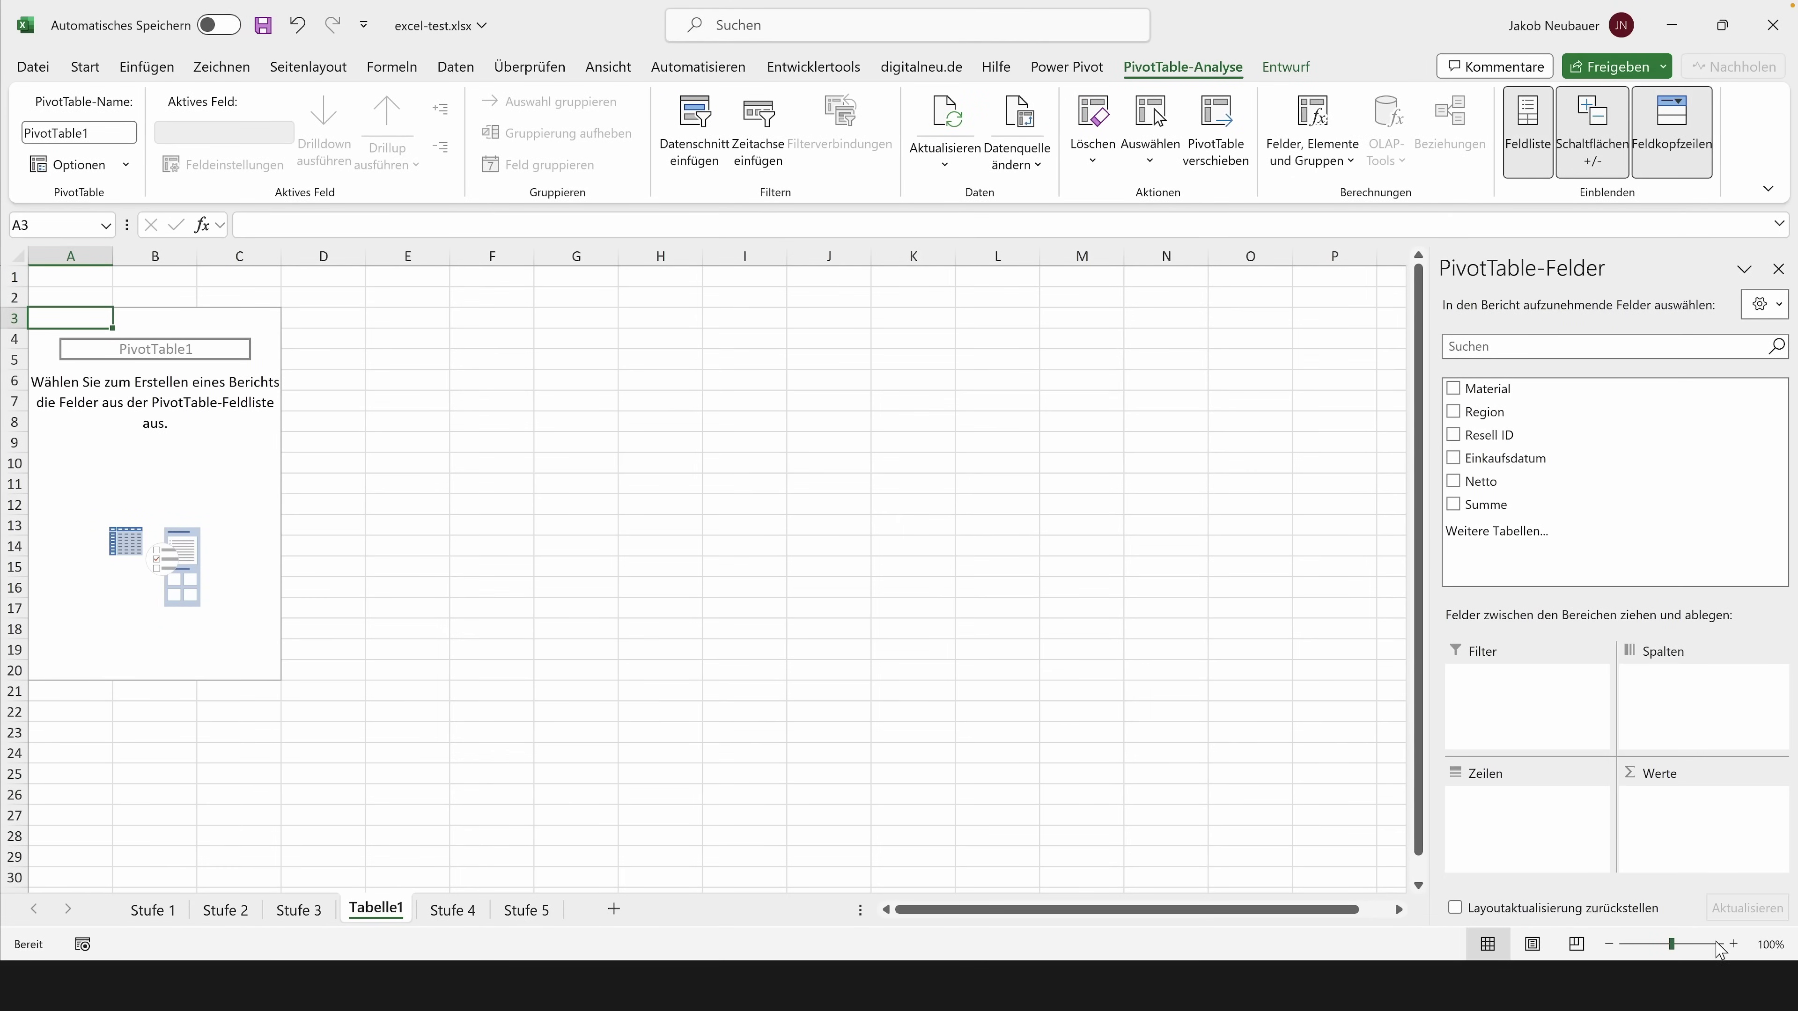
pyautogui.hotkey('ctrl', 'pagedown')
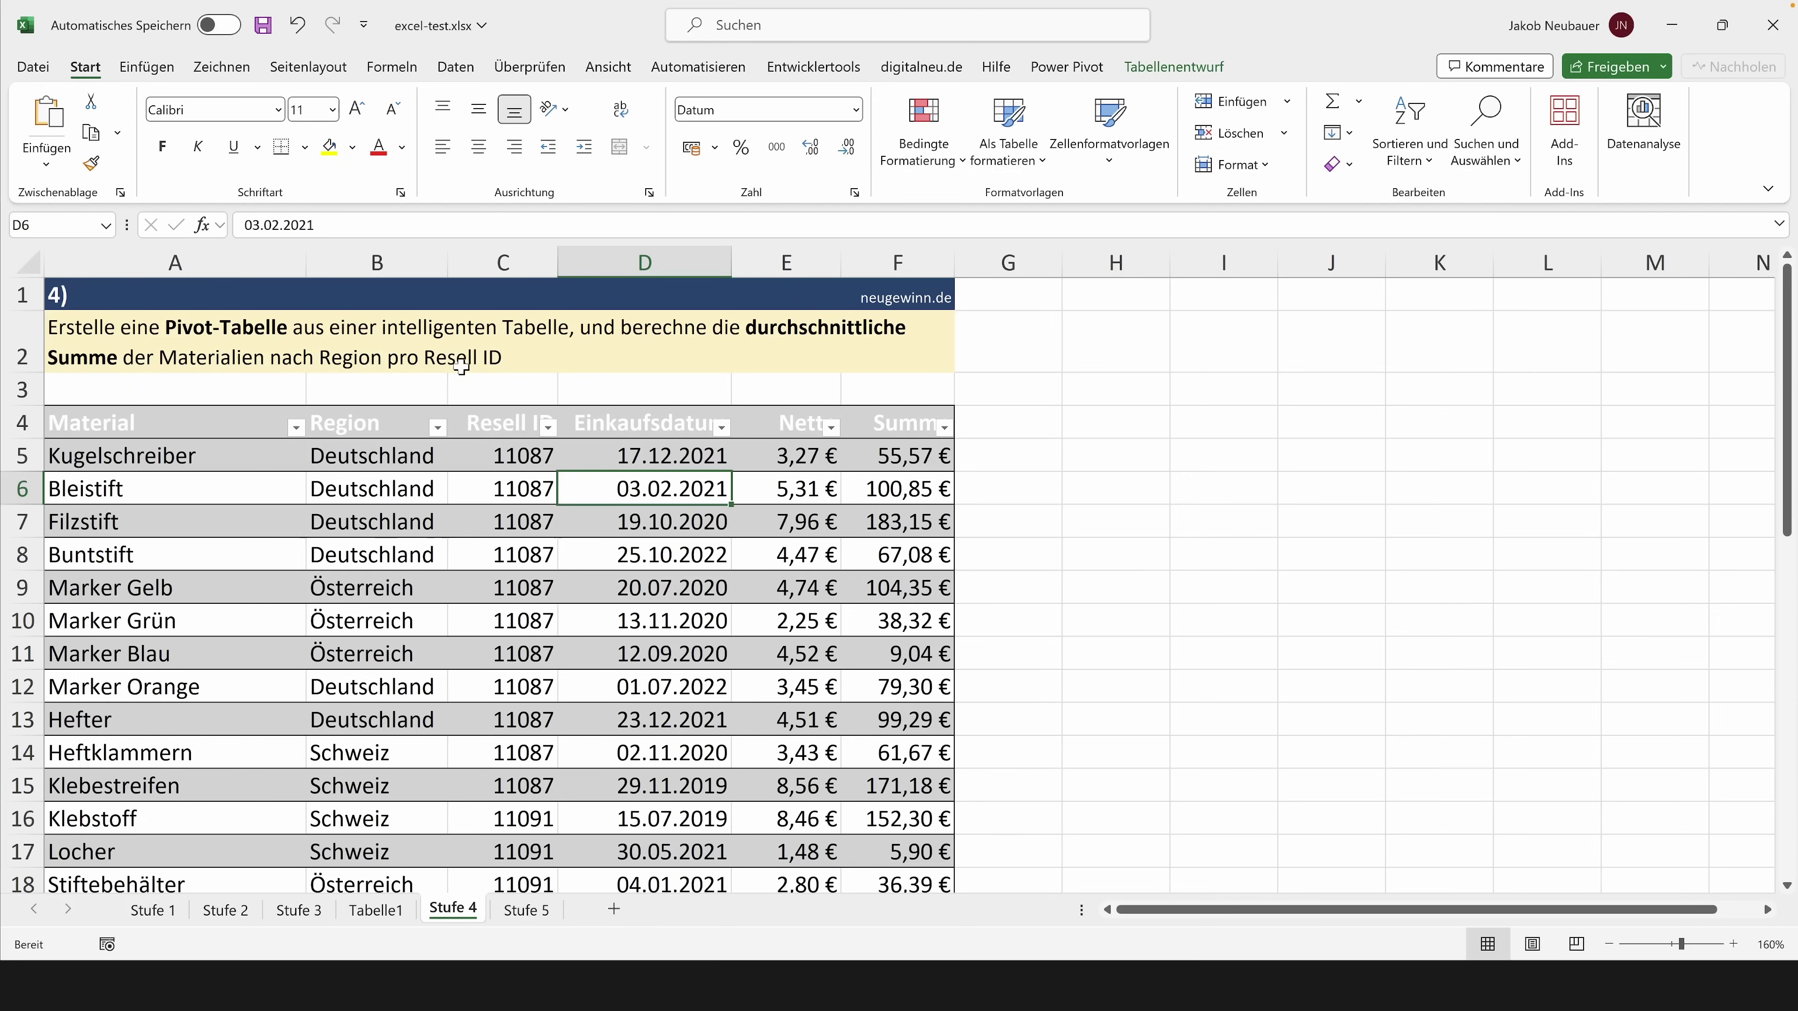
pyautogui.click(379, 911)
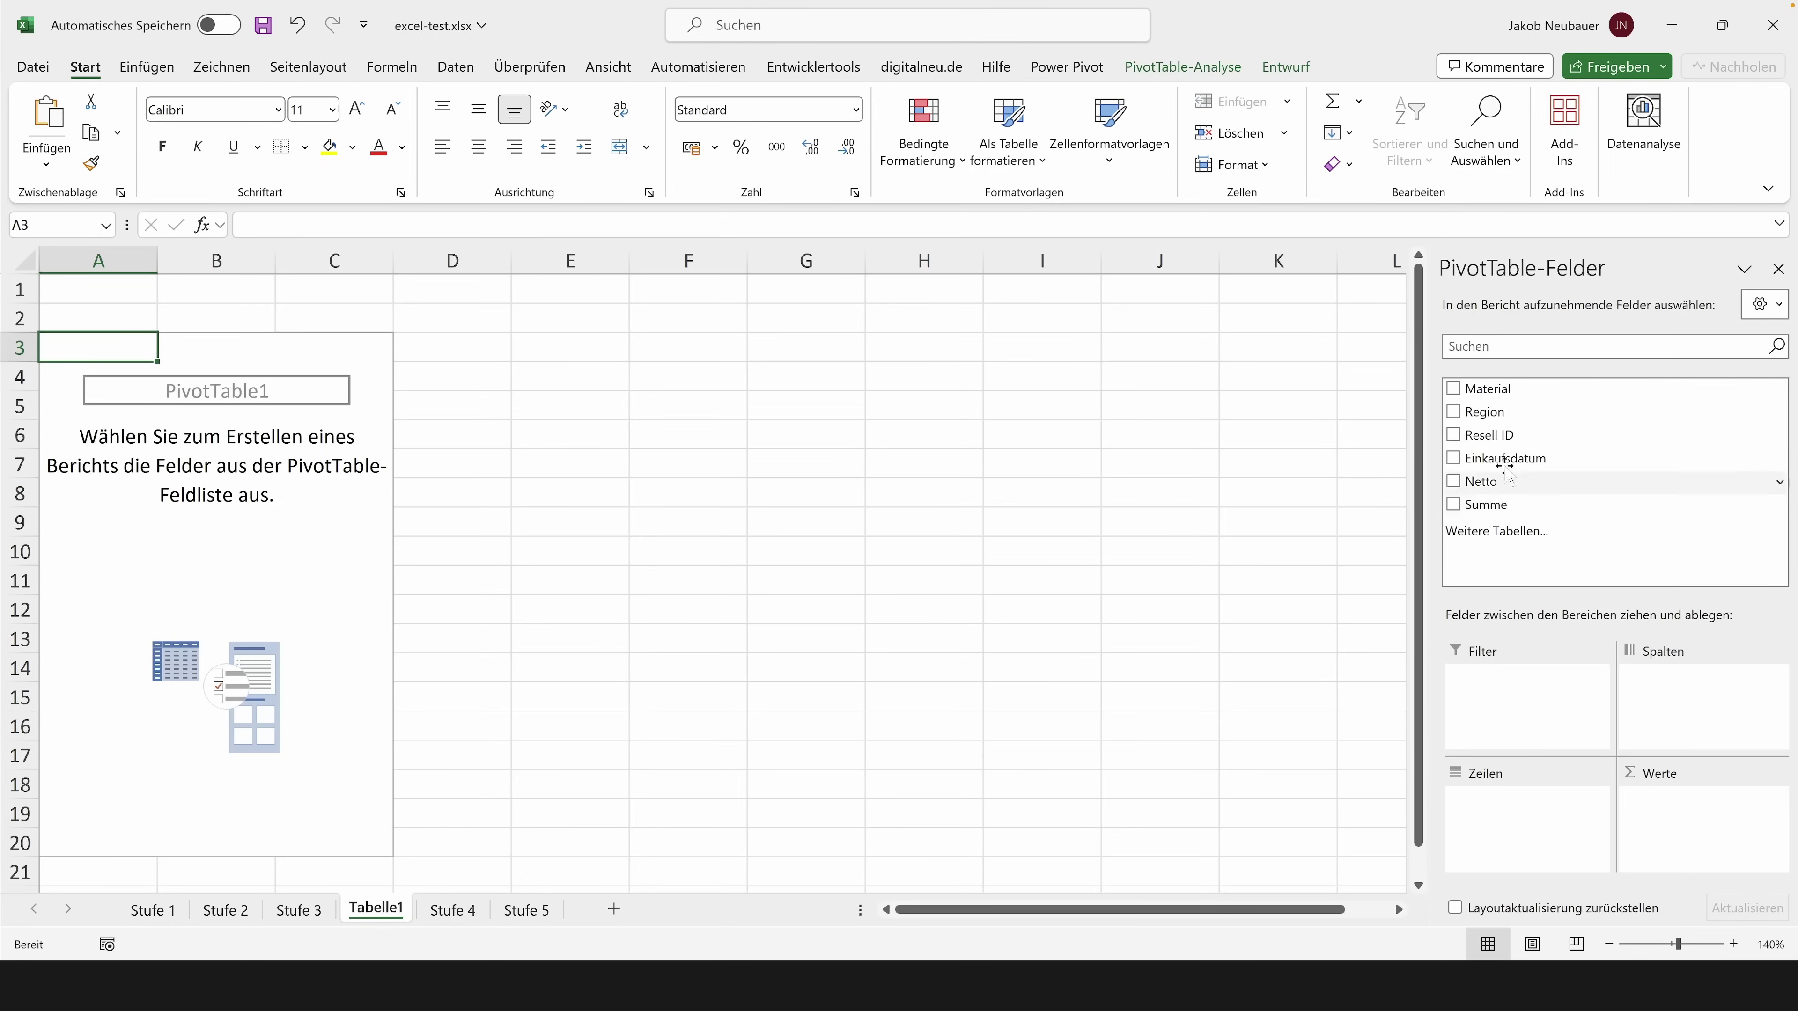
# Place Region in Zeilen, Resell ID in Spalten and Summe in Werte, totalling 2662,913.
pyautogui.moveTo(1491, 418); pyautogui.dragTo(1504, 821)
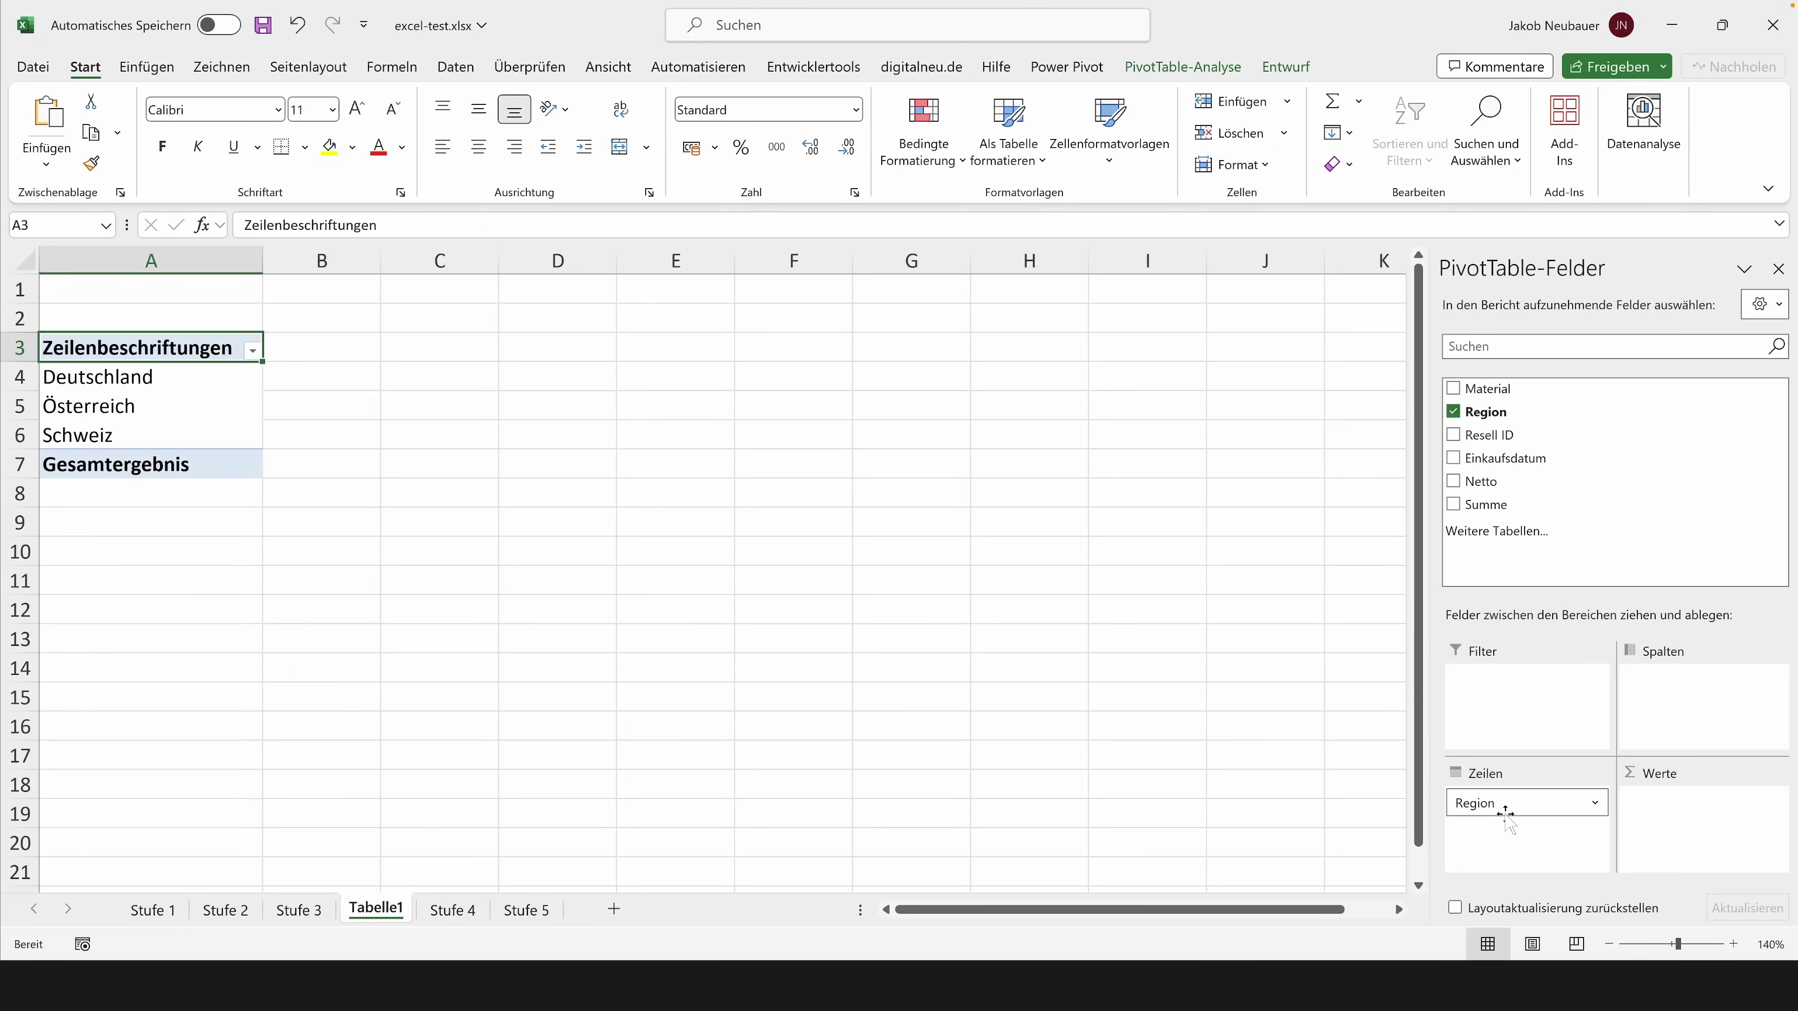
pyautogui.moveTo(1490, 435); pyautogui.dragTo(1703, 706)
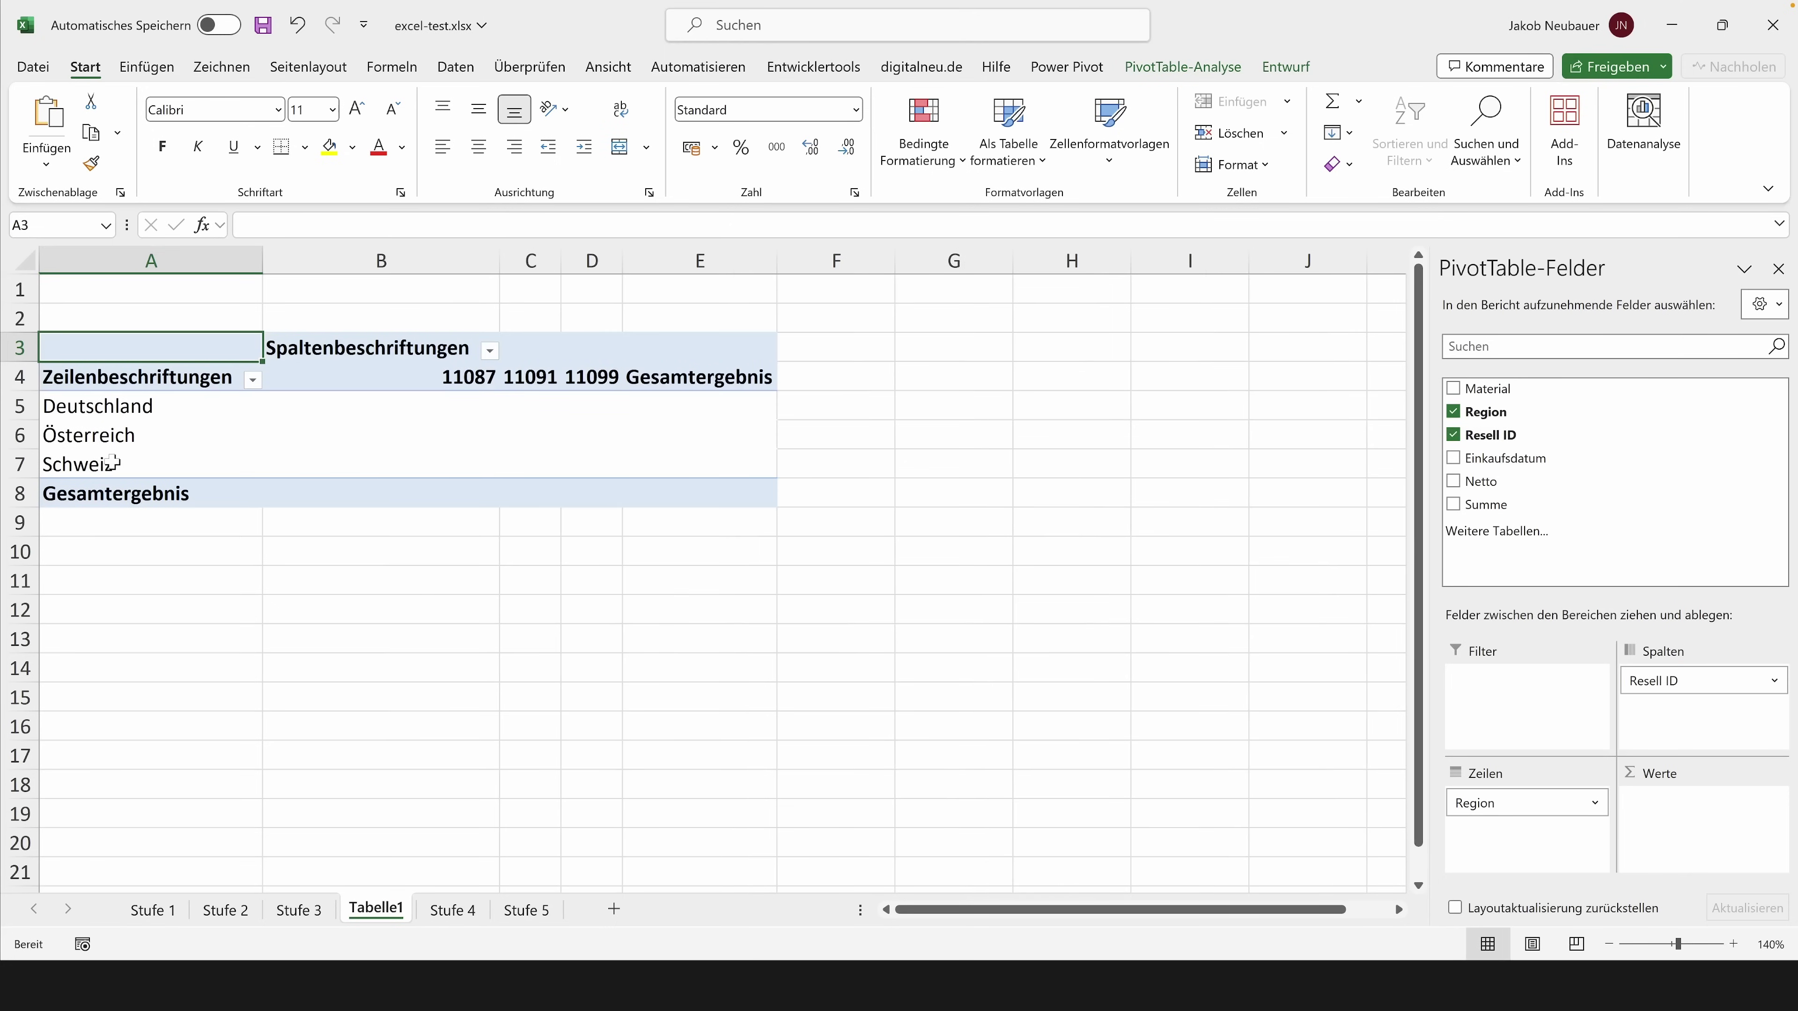
pyautogui.hotkey('ctrl', 'pagedown')
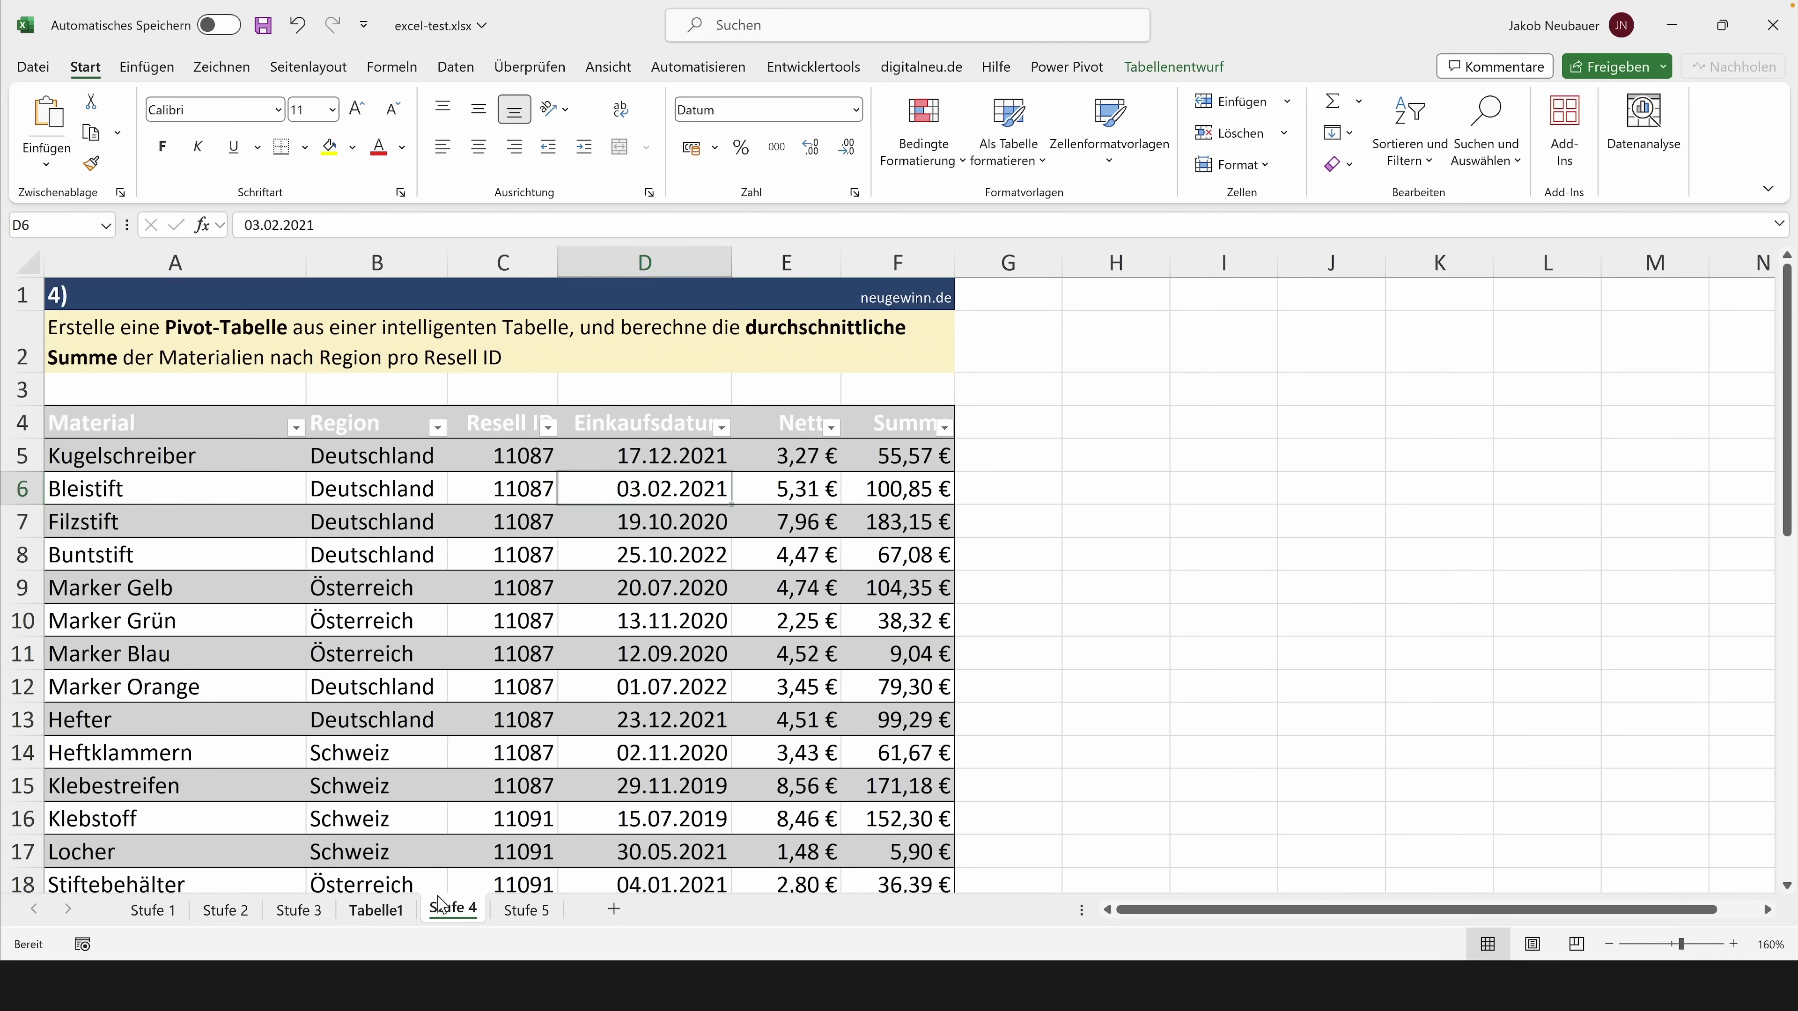
pyautogui.click(375, 909)
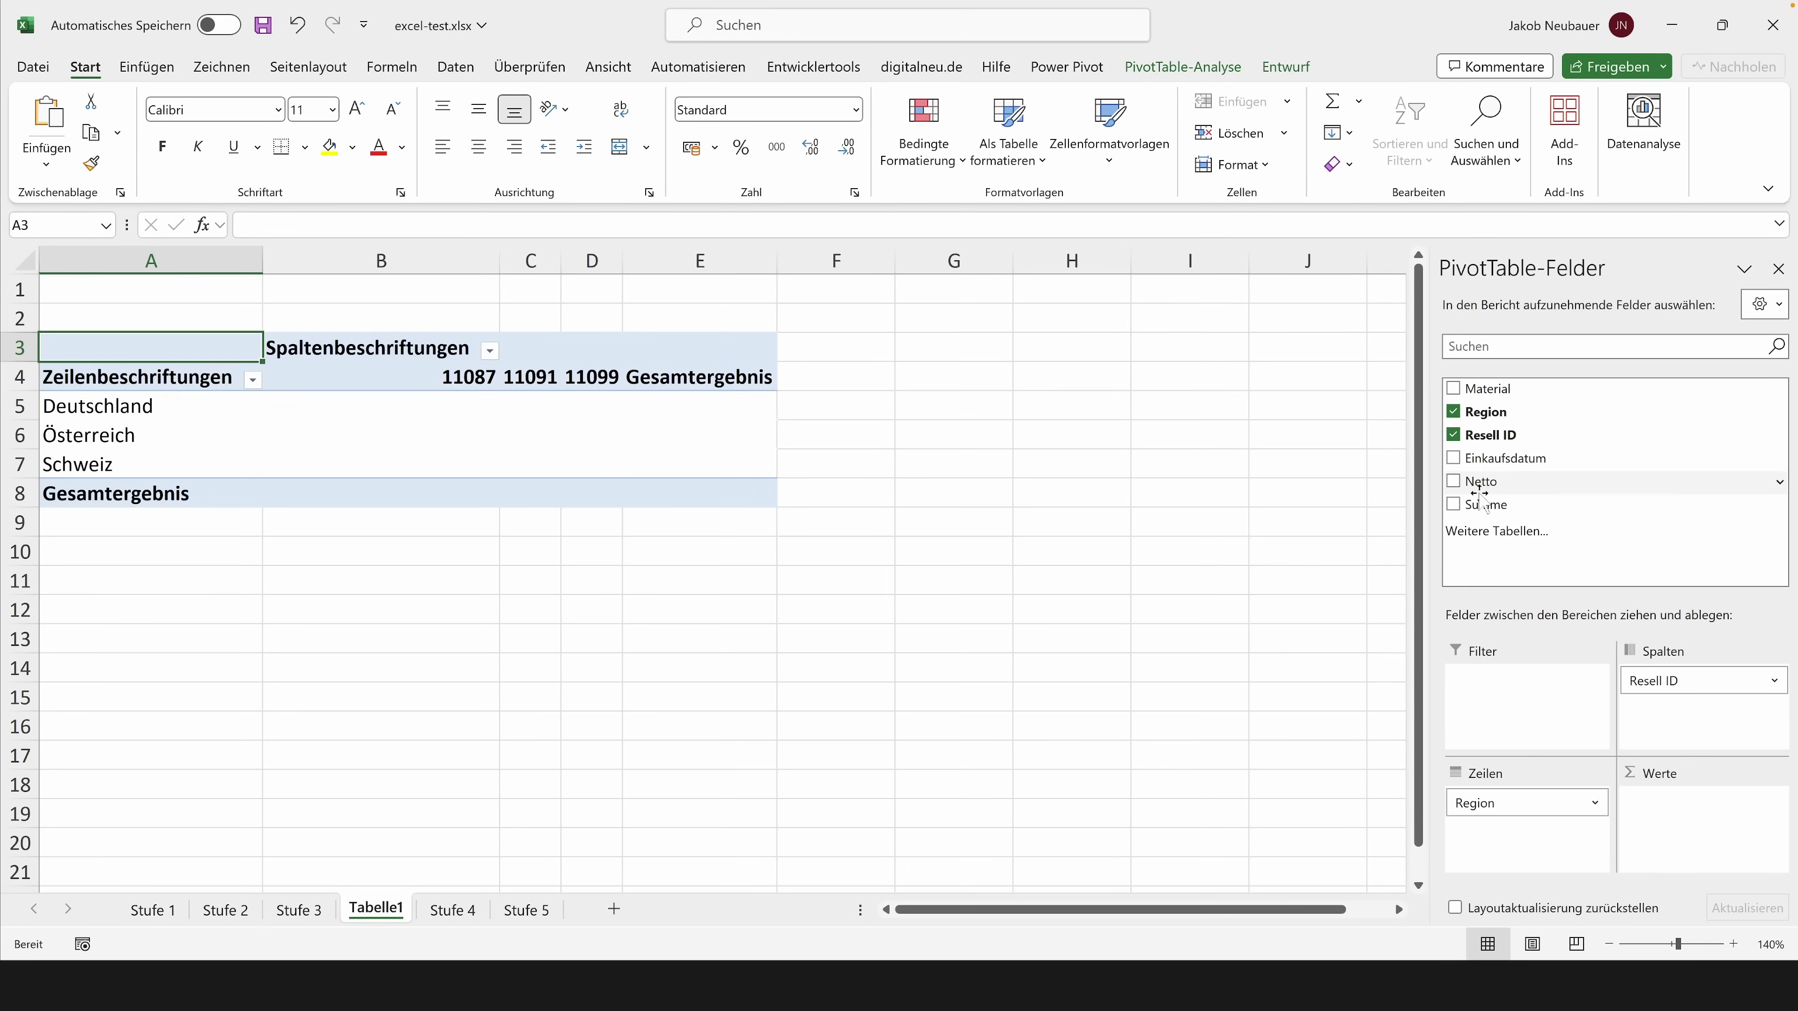
pyautogui.moveTo(1485, 504); pyautogui.dragTo(1662, 808)
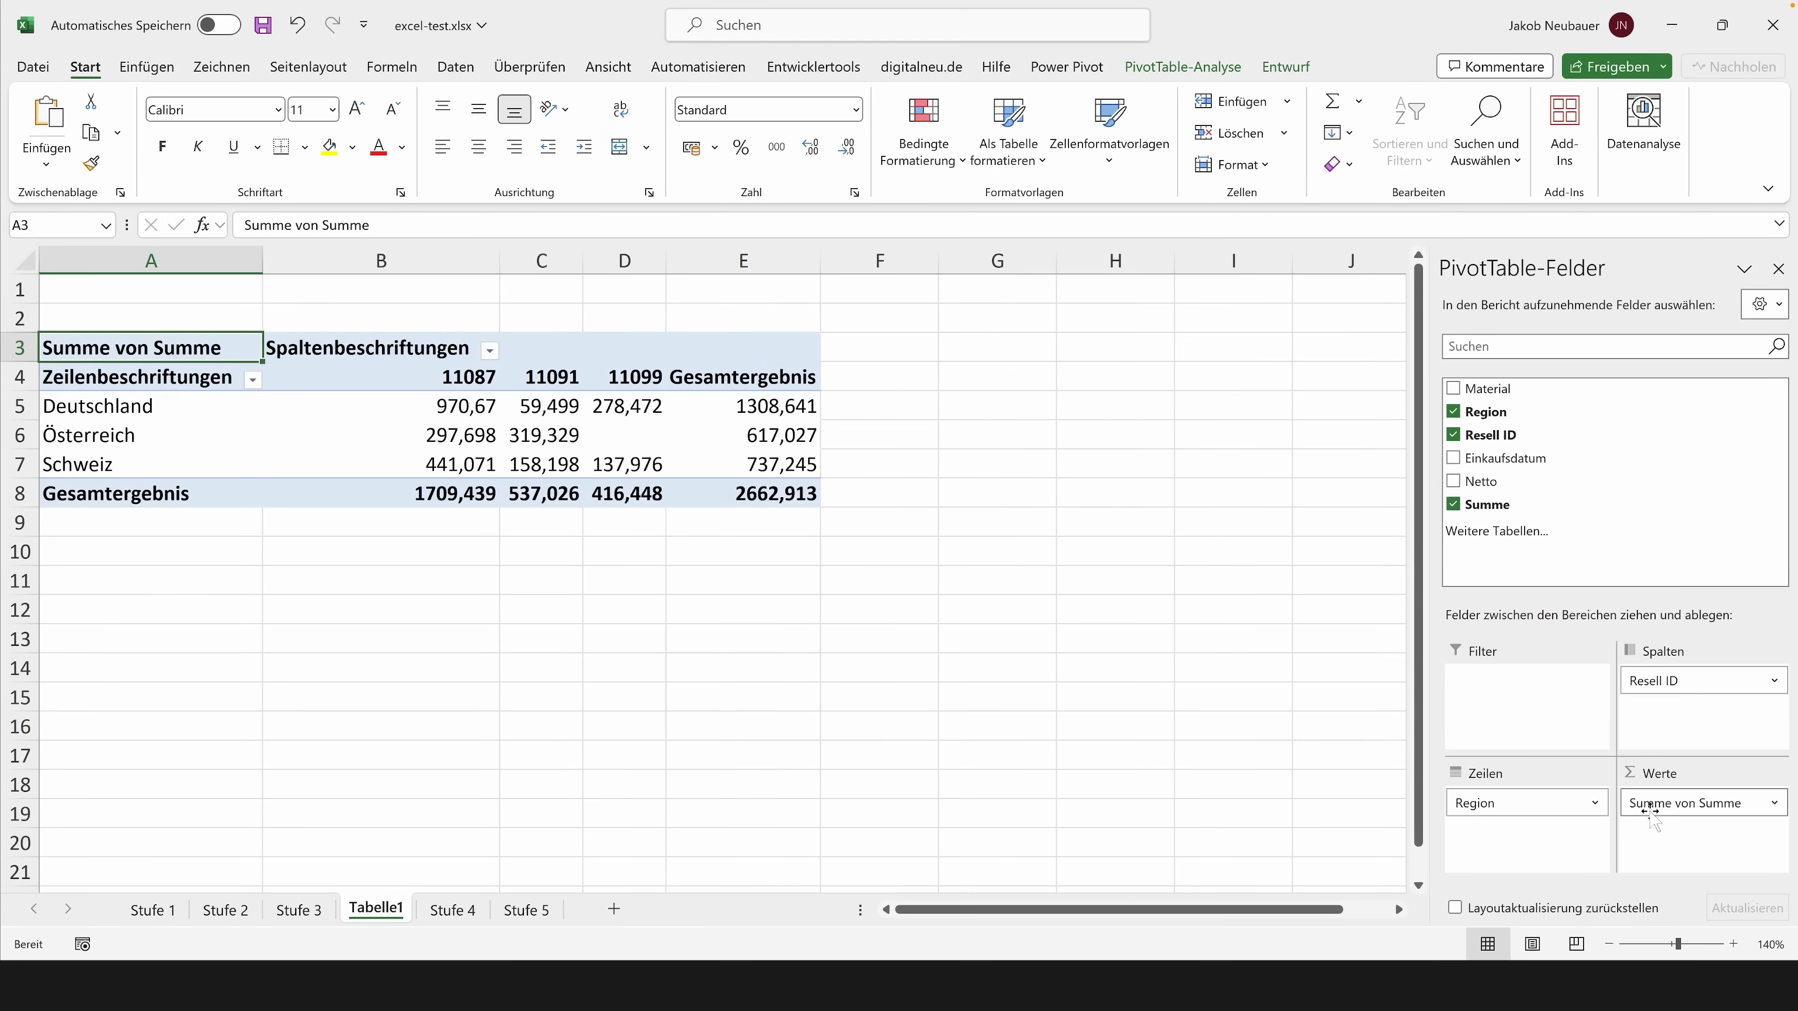
# Switch the PivotTable's Summe value field from total to Mittelwert, averaging per region and Resell ID.
pyautogui.click(1763, 807)
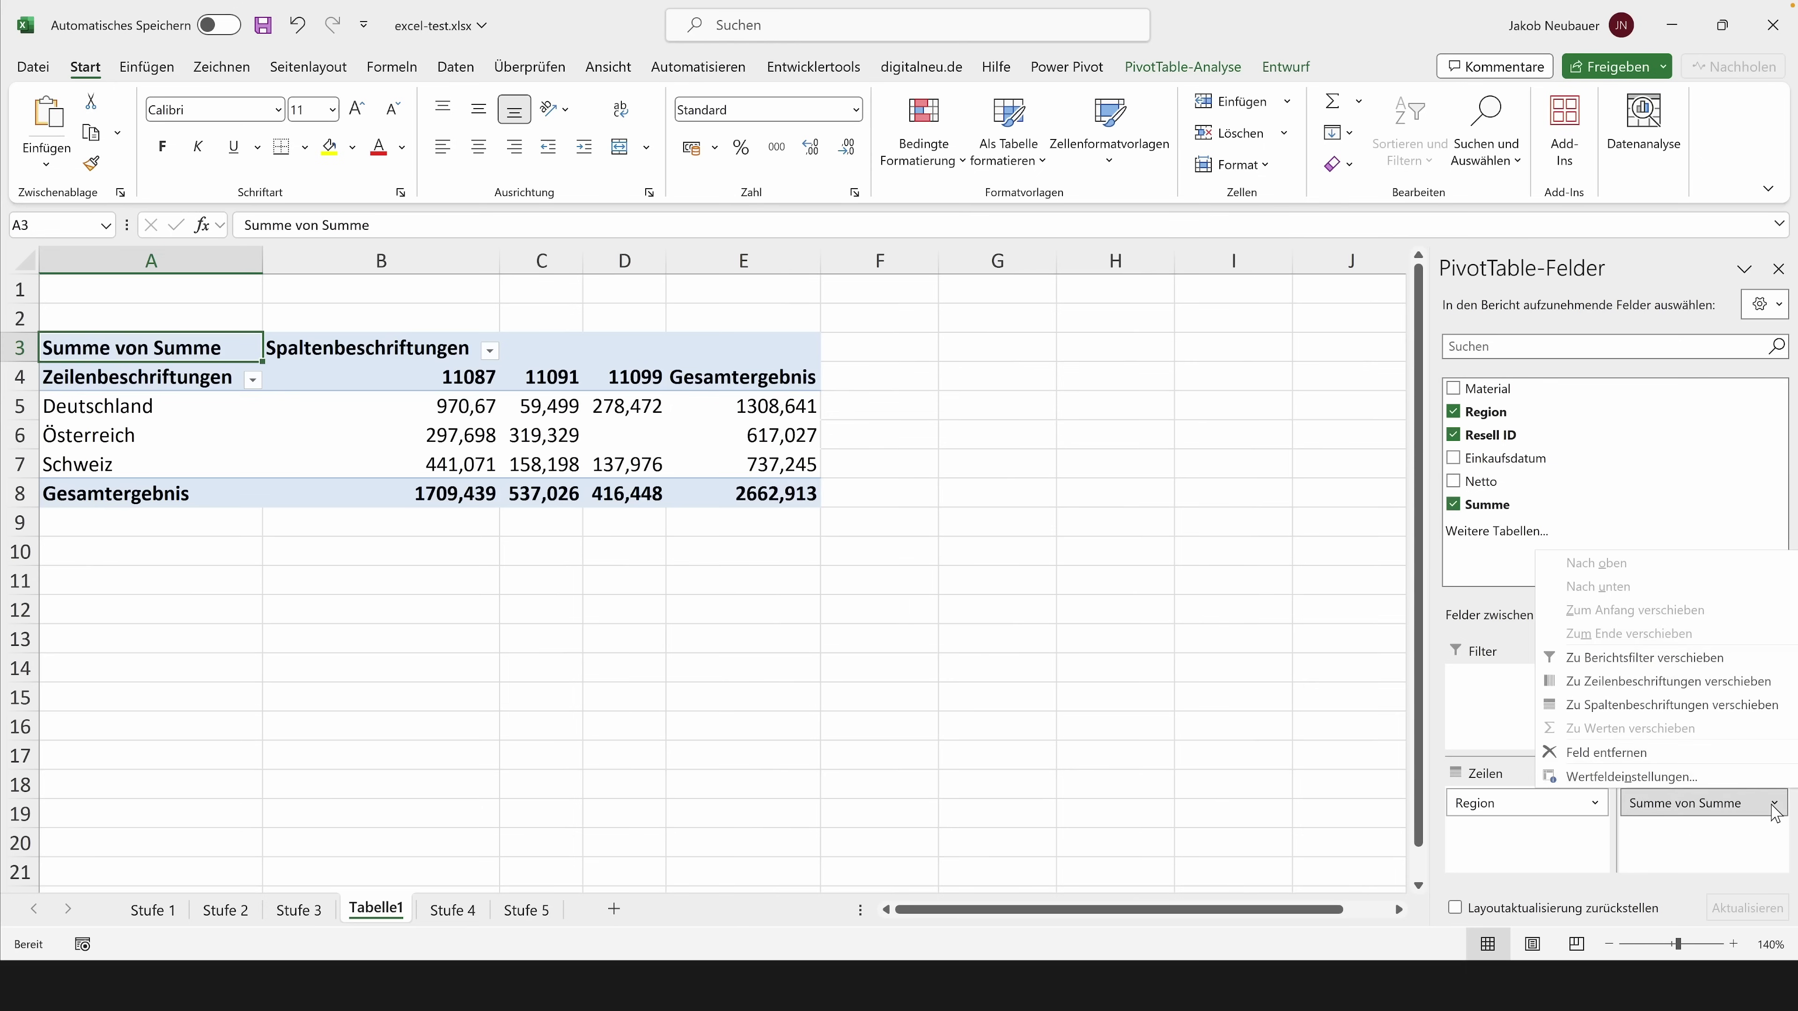
pyautogui.click(1704, 779)
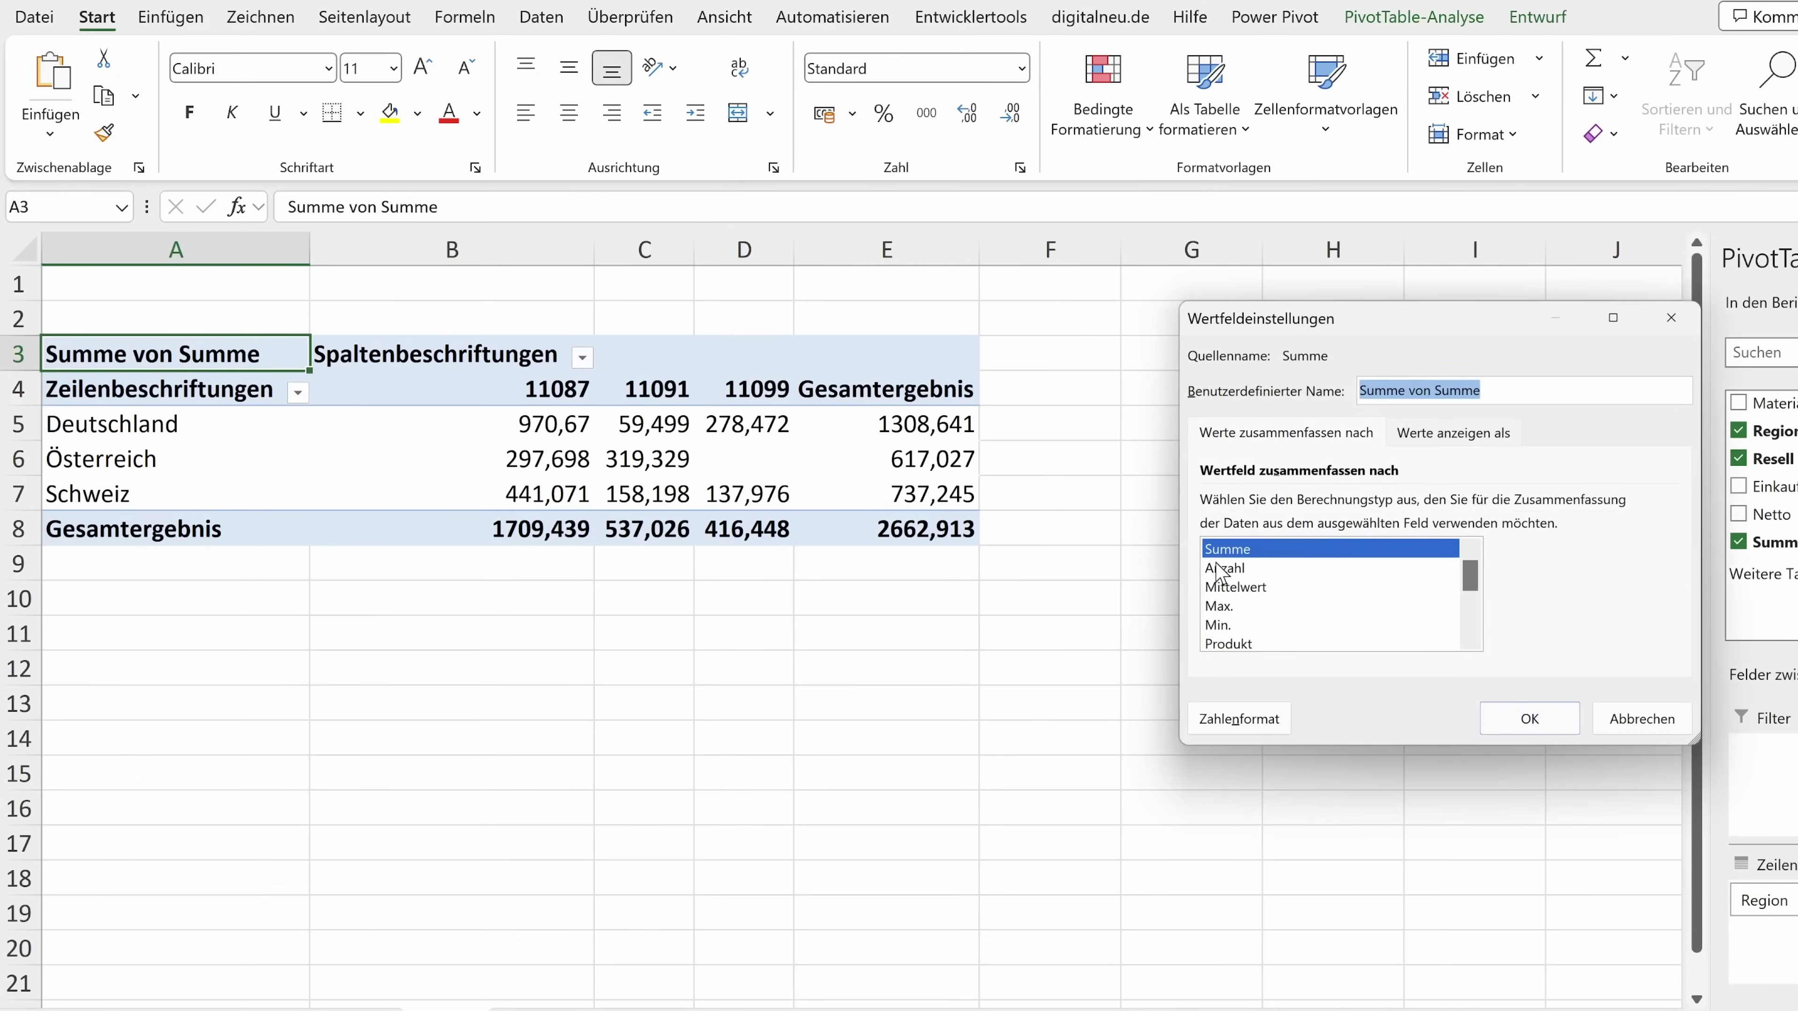
pyautogui.click(1251, 582)
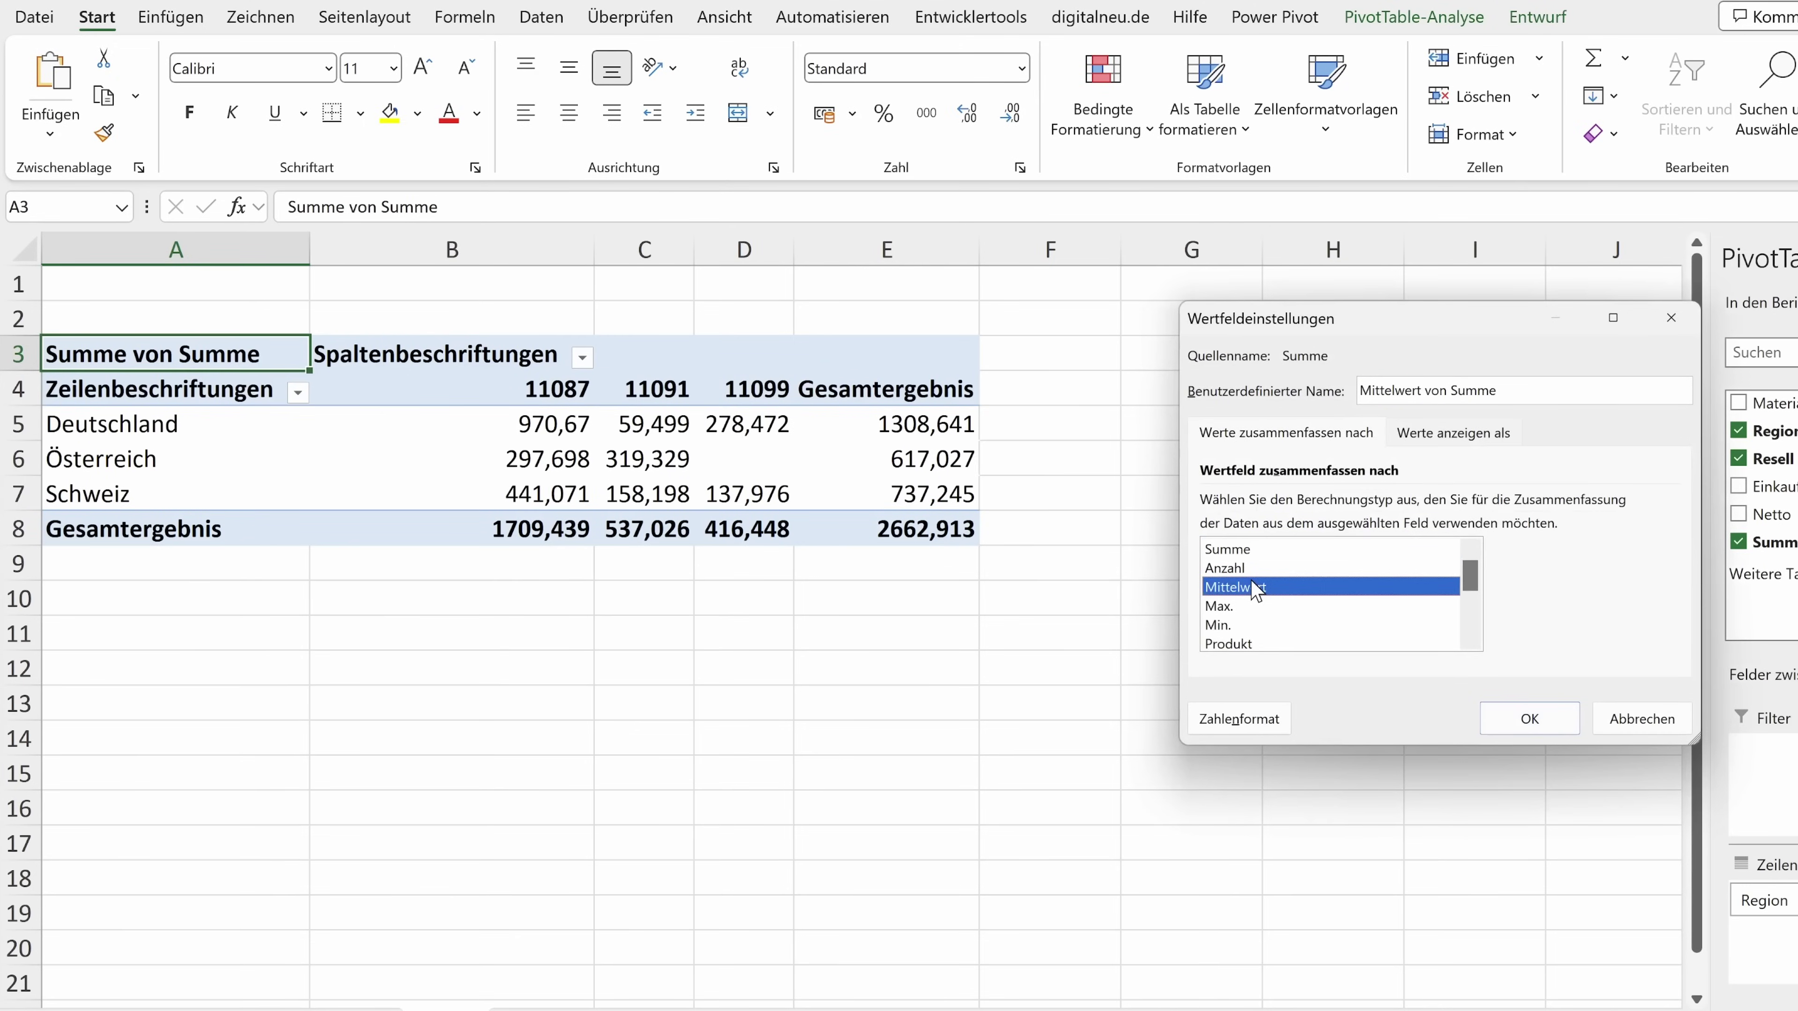
pyautogui.click(1543, 714)
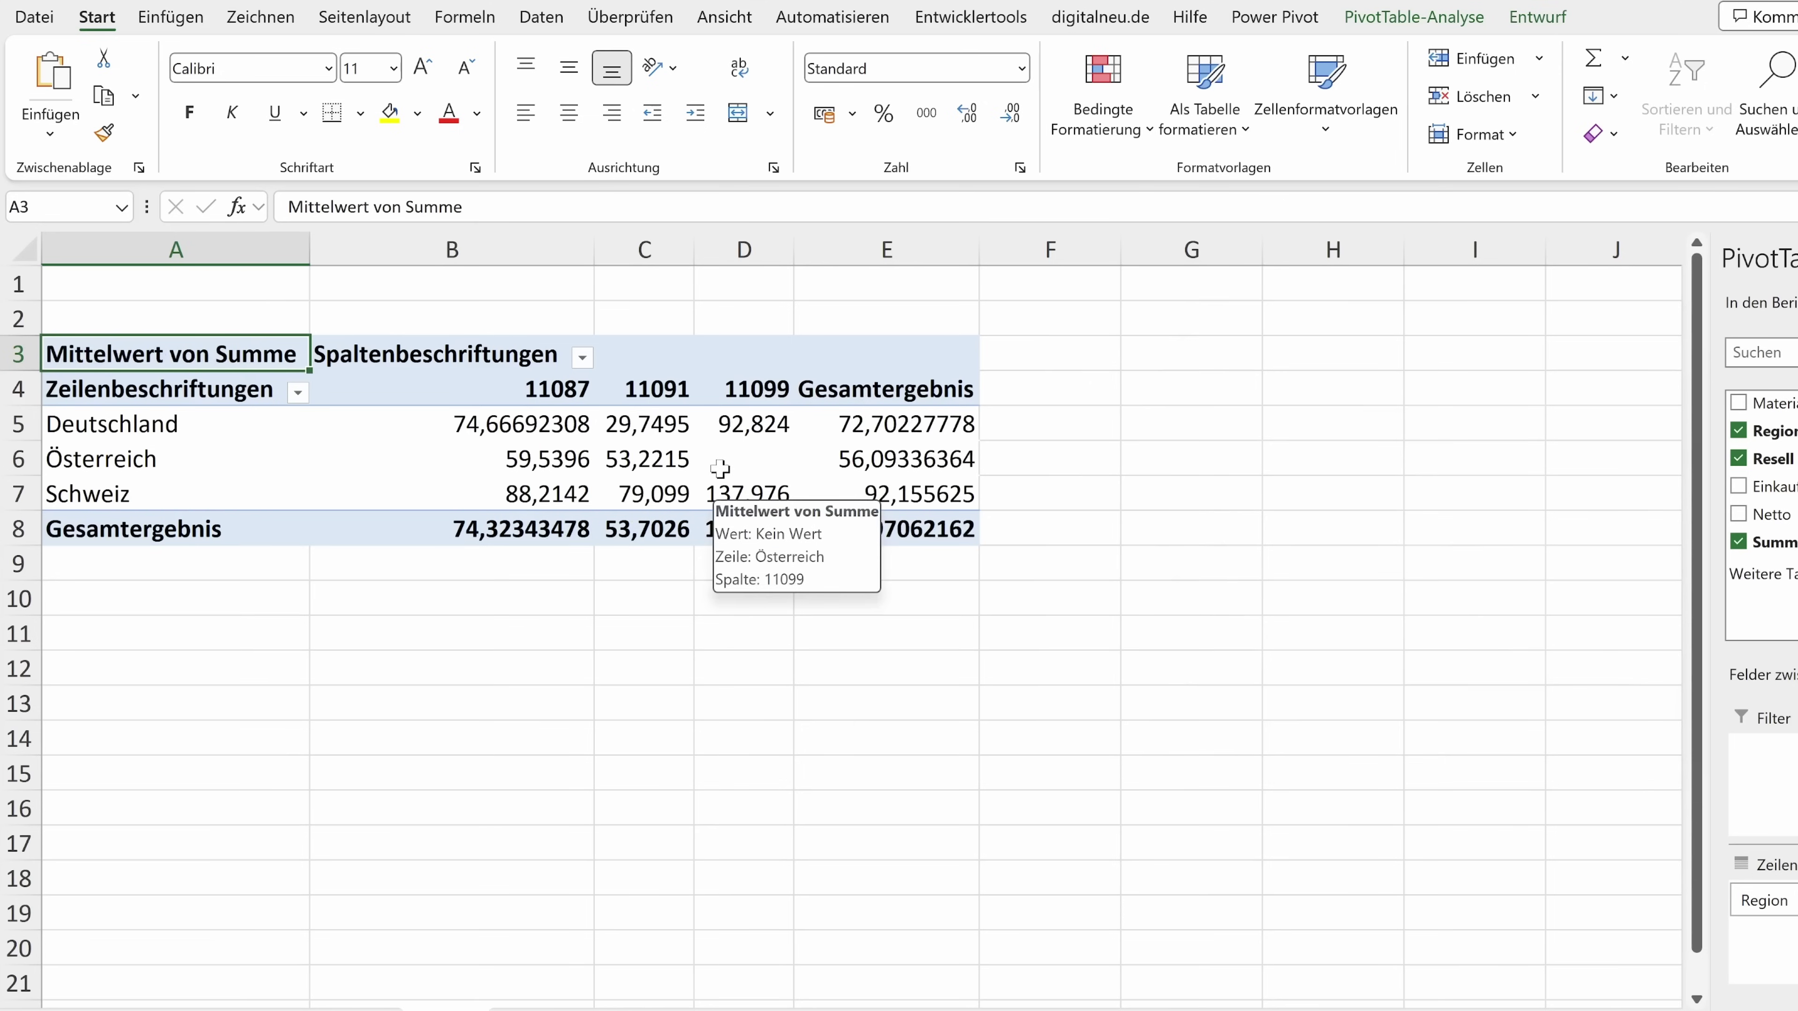
pyautogui.moveTo(500, 428); pyautogui.dragTo(751, 494)
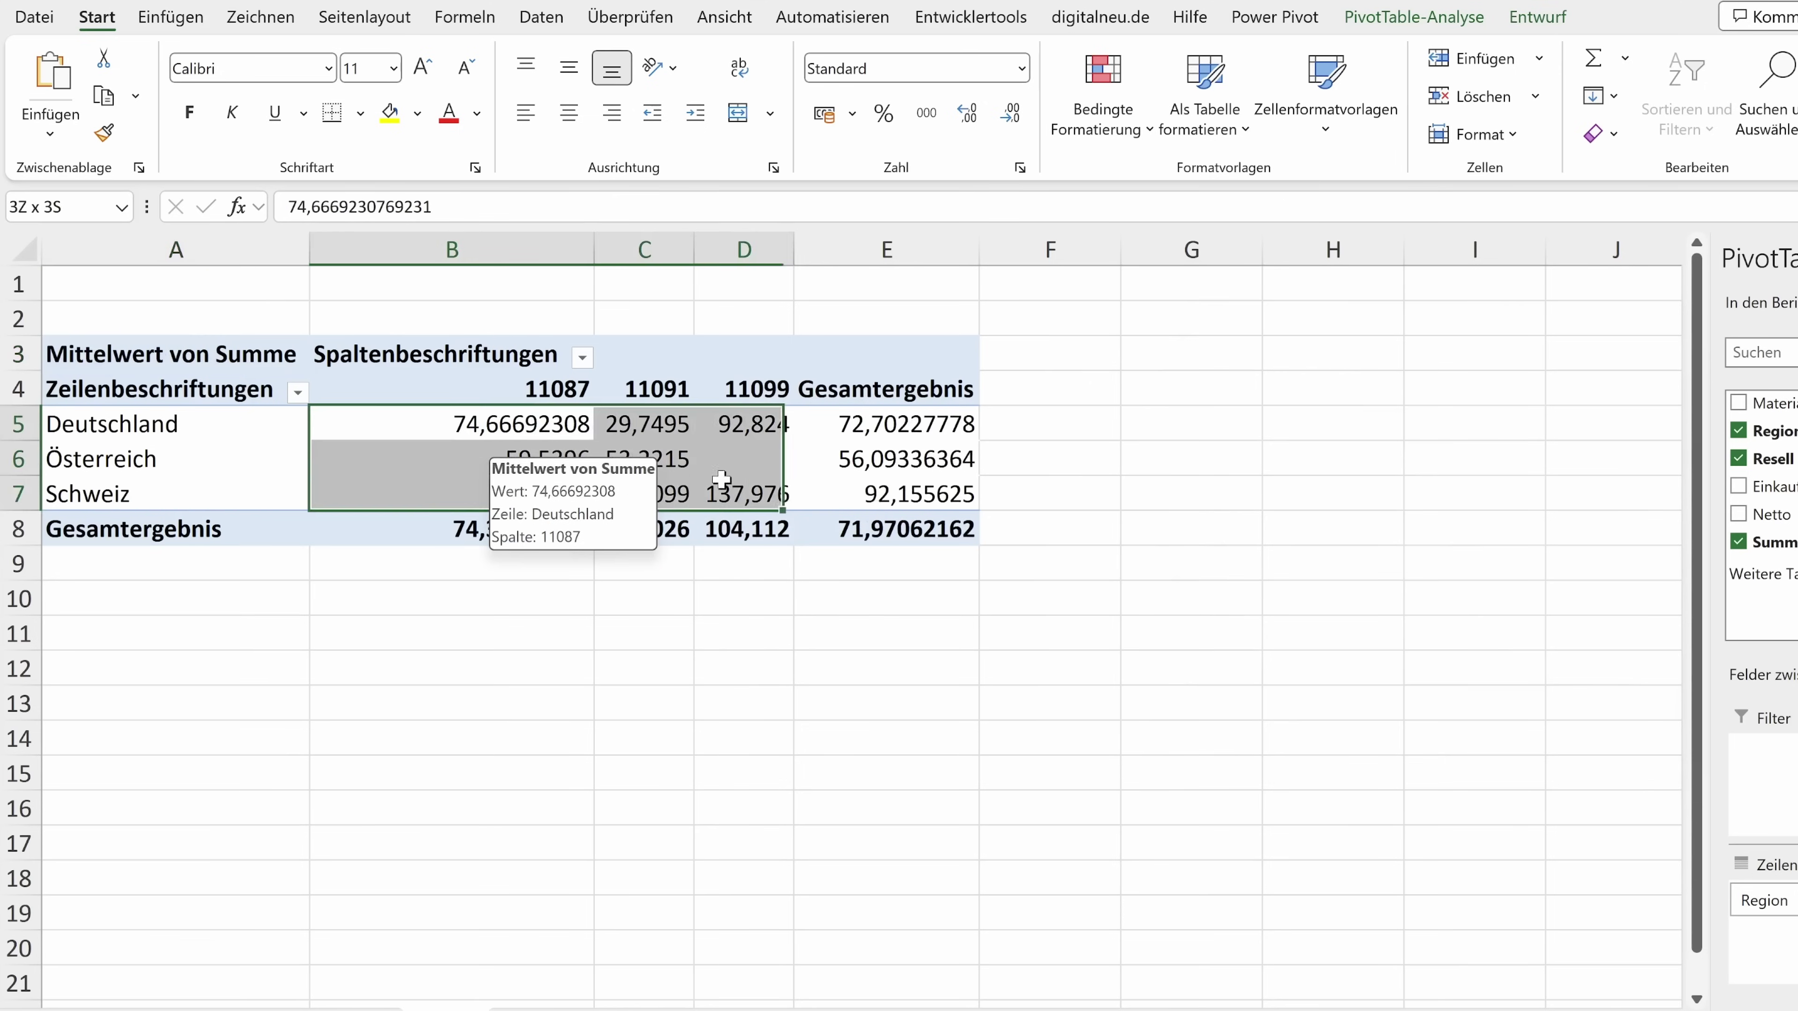
# Format the pivot averages as euro accounting amounts and turn off grand totals for rows and columns.
pyautogui.click(823, 113)
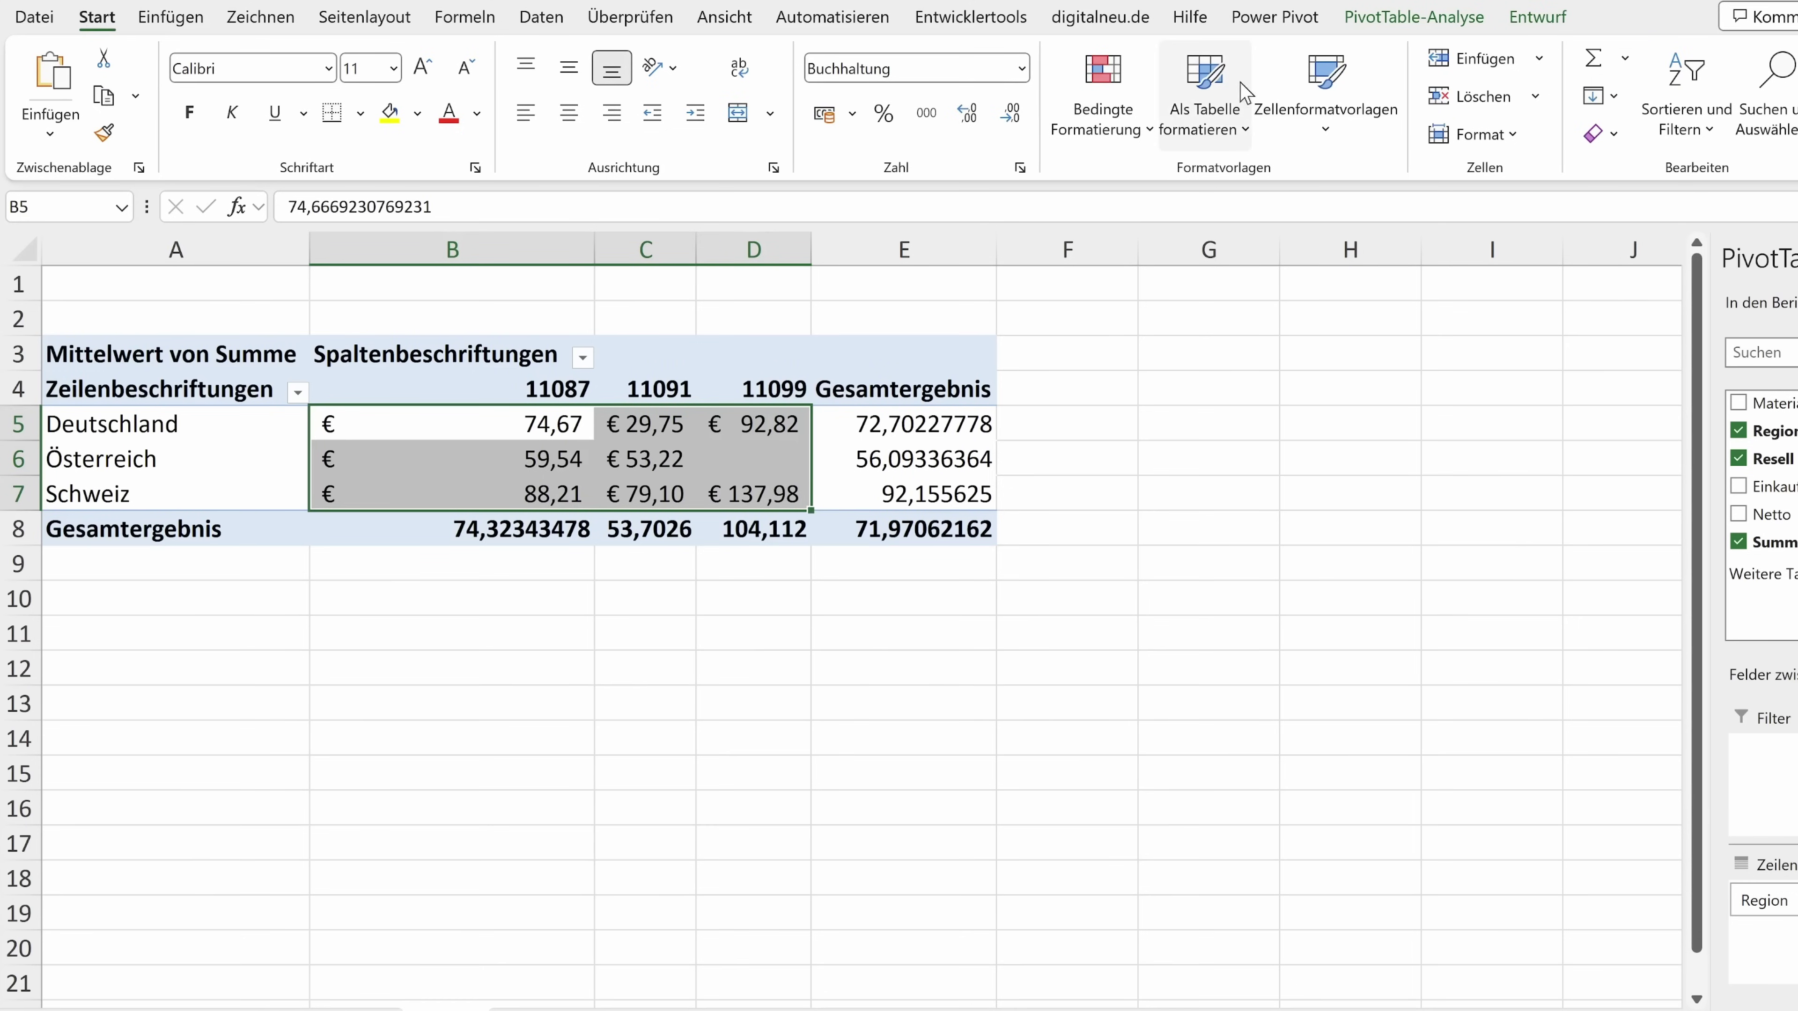
pyautogui.click(1522, 19)
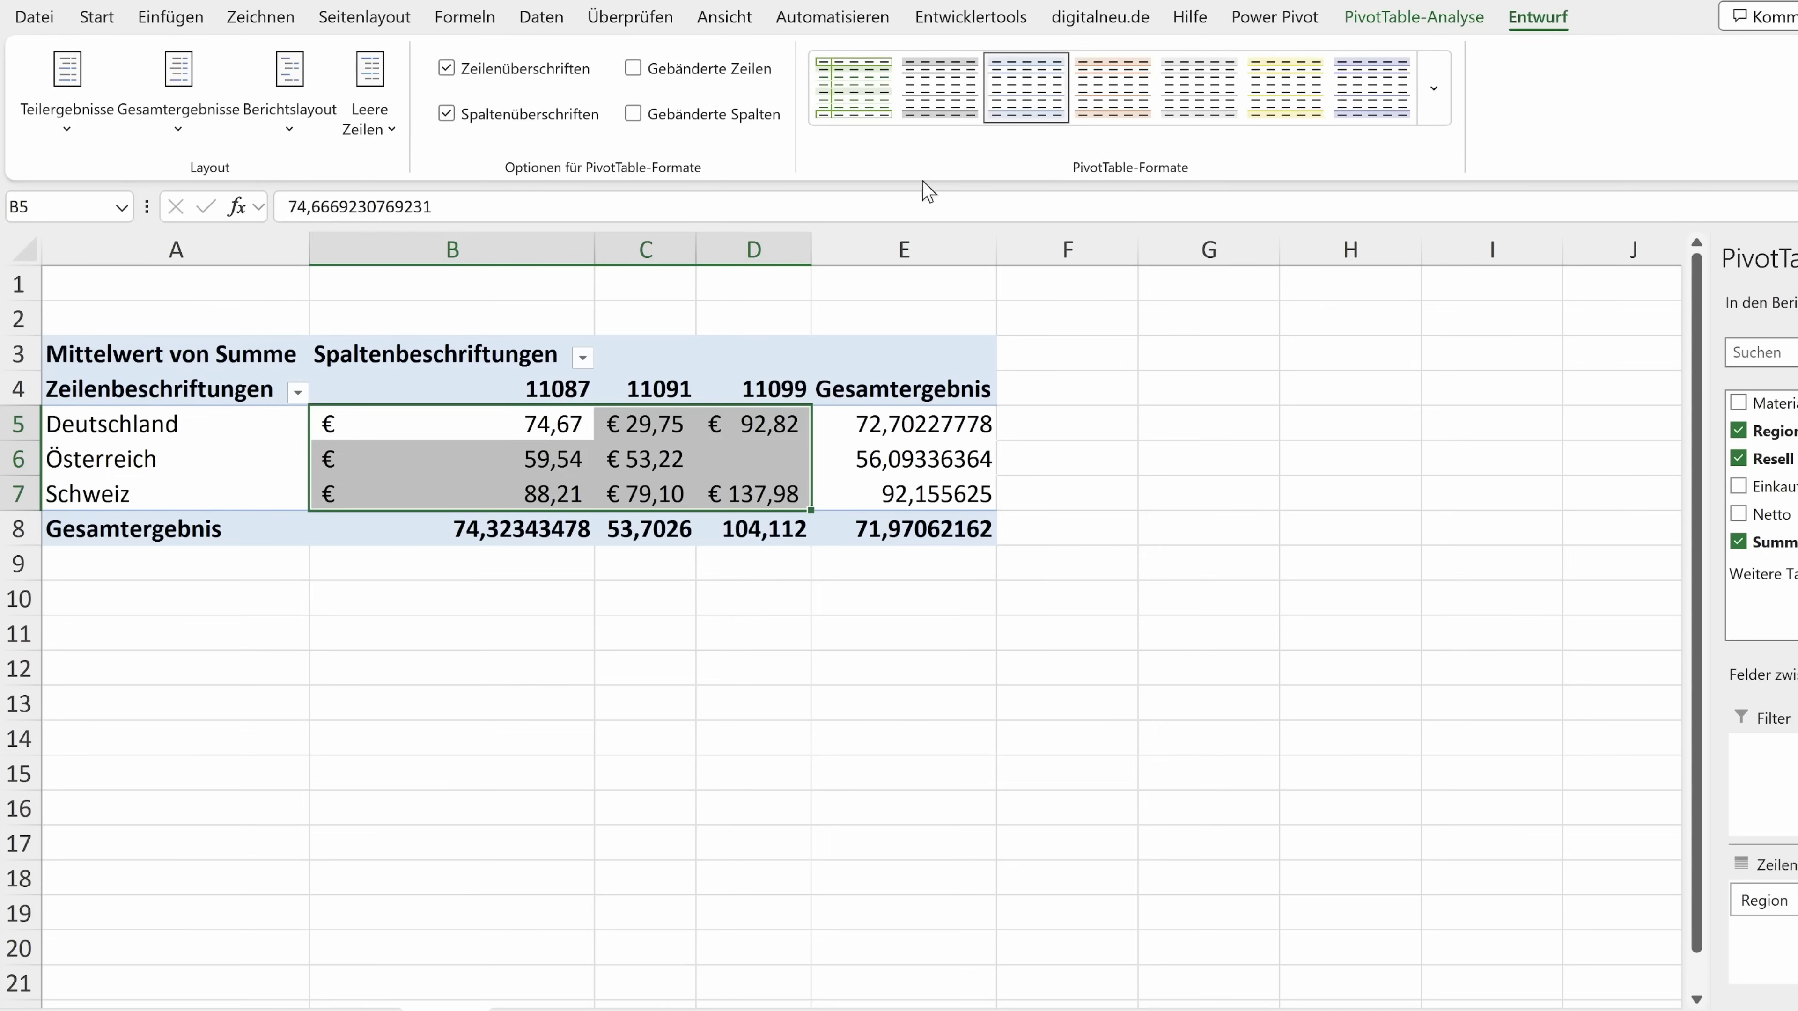
pyautogui.click(142, 127)
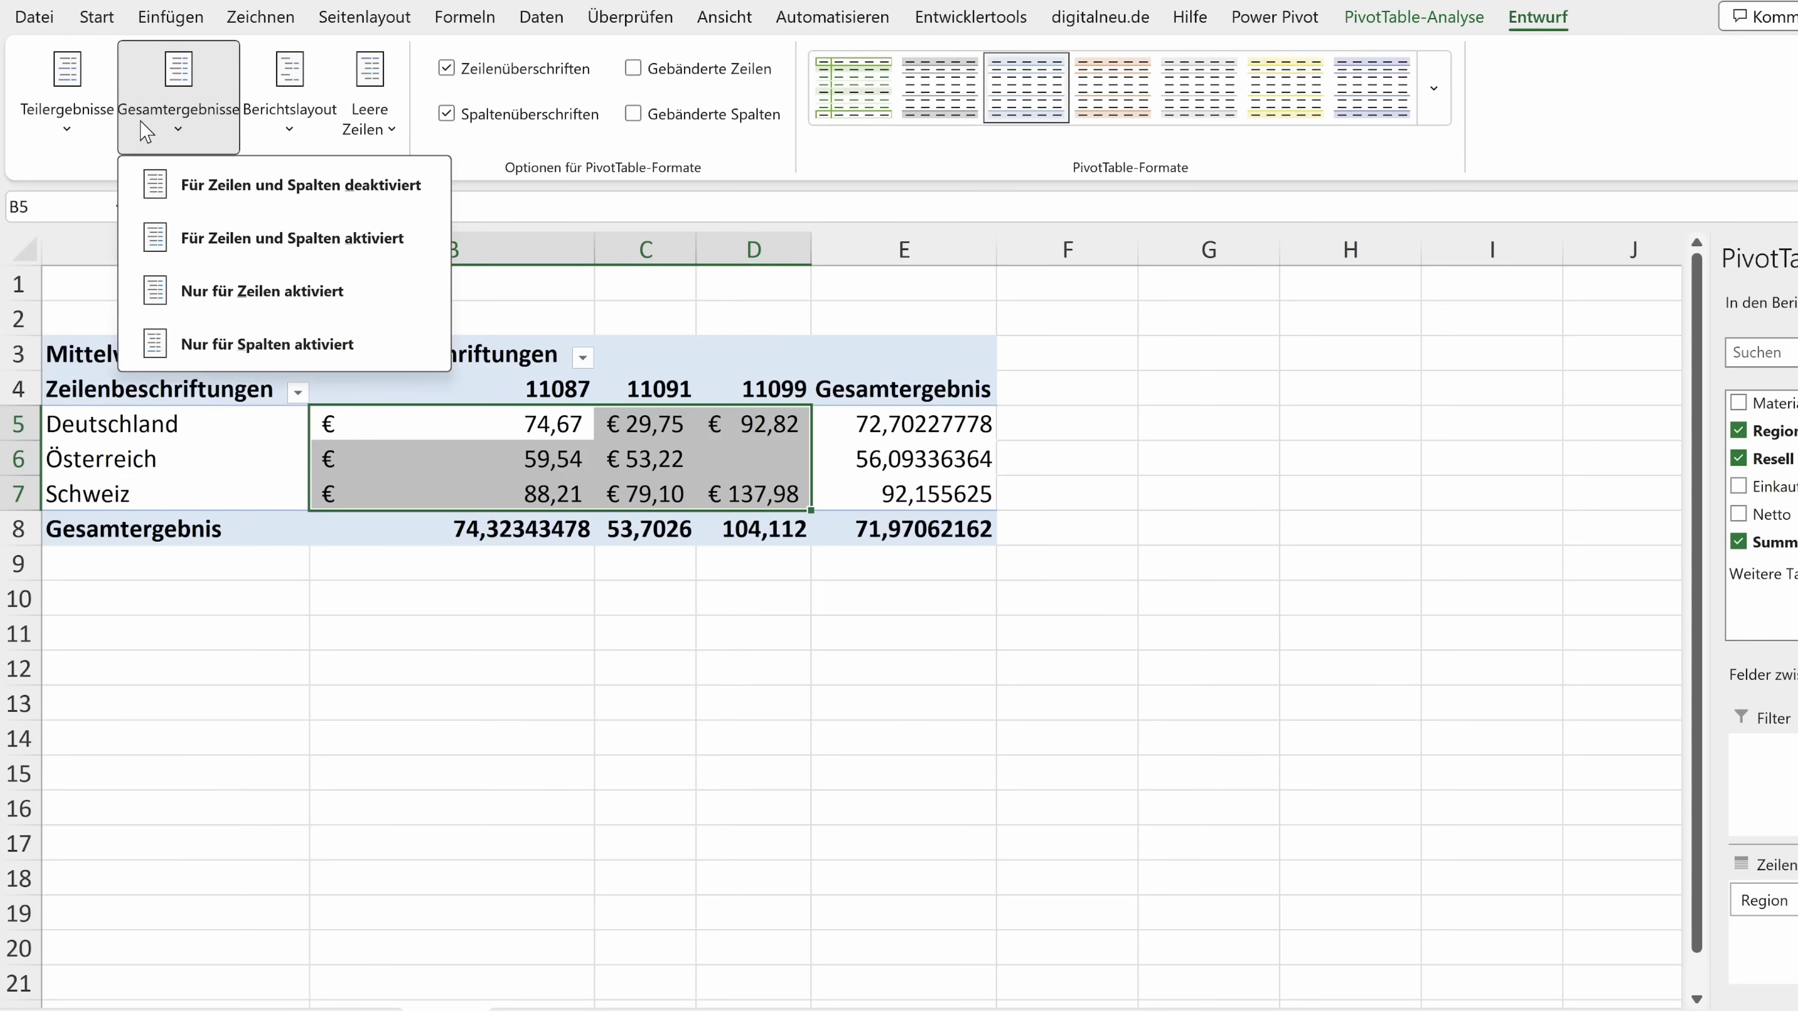
pyautogui.click(208, 185)
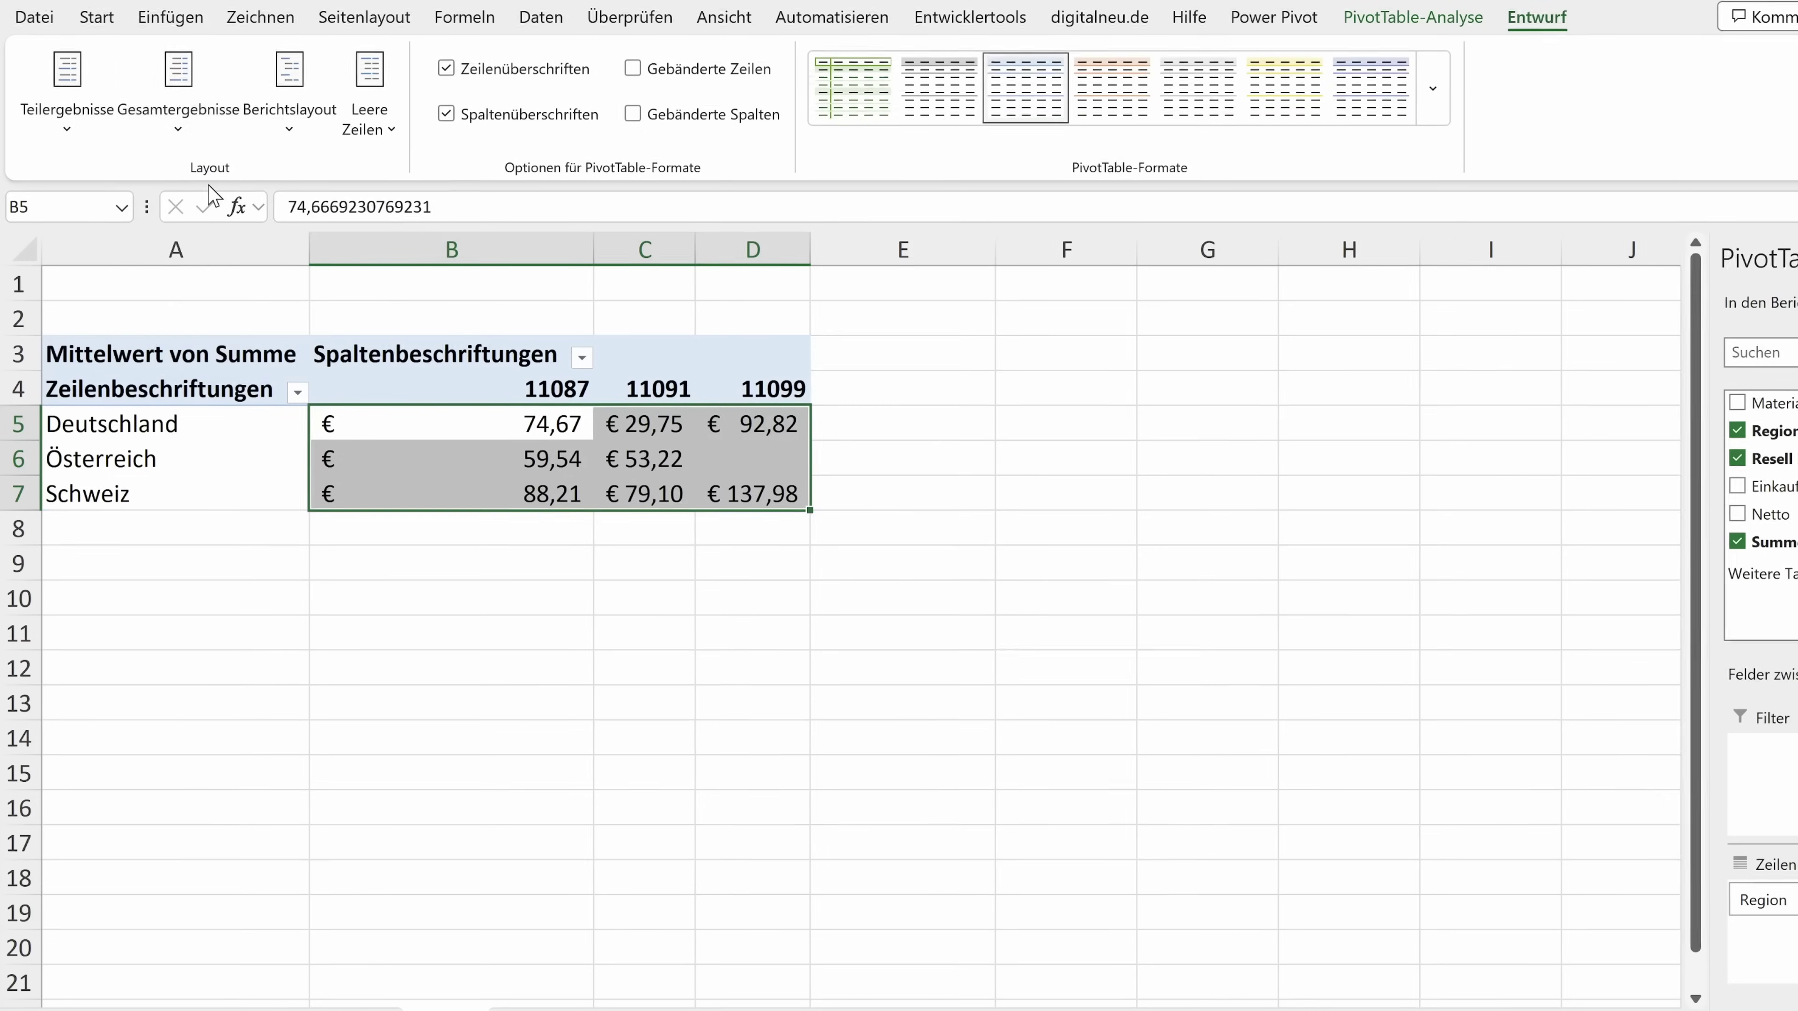
# Review the pivot's value cells, the Resell ID 11087 heading and the region labels.
pyautogui.click(273, 582)
pyautogui.click(177, 520)
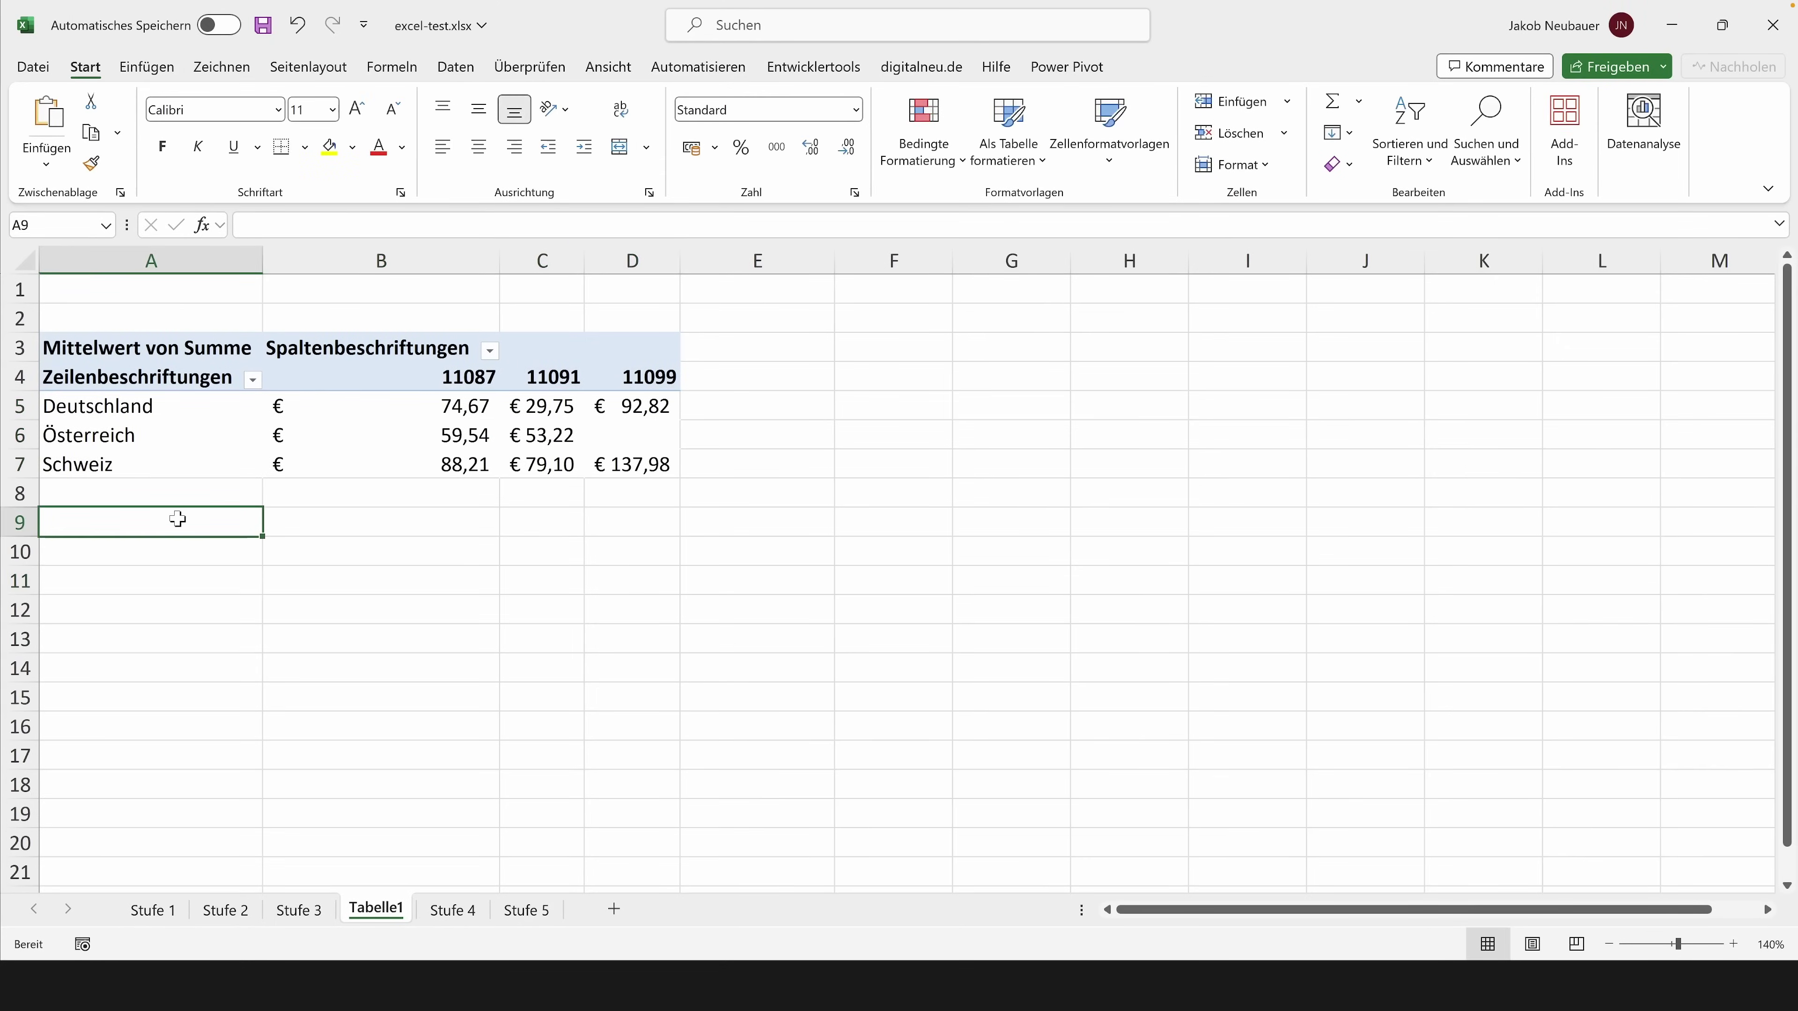
pyautogui.moveTo(353, 413); pyautogui.dragTo(559, 464)
pyautogui.click(496, 383)
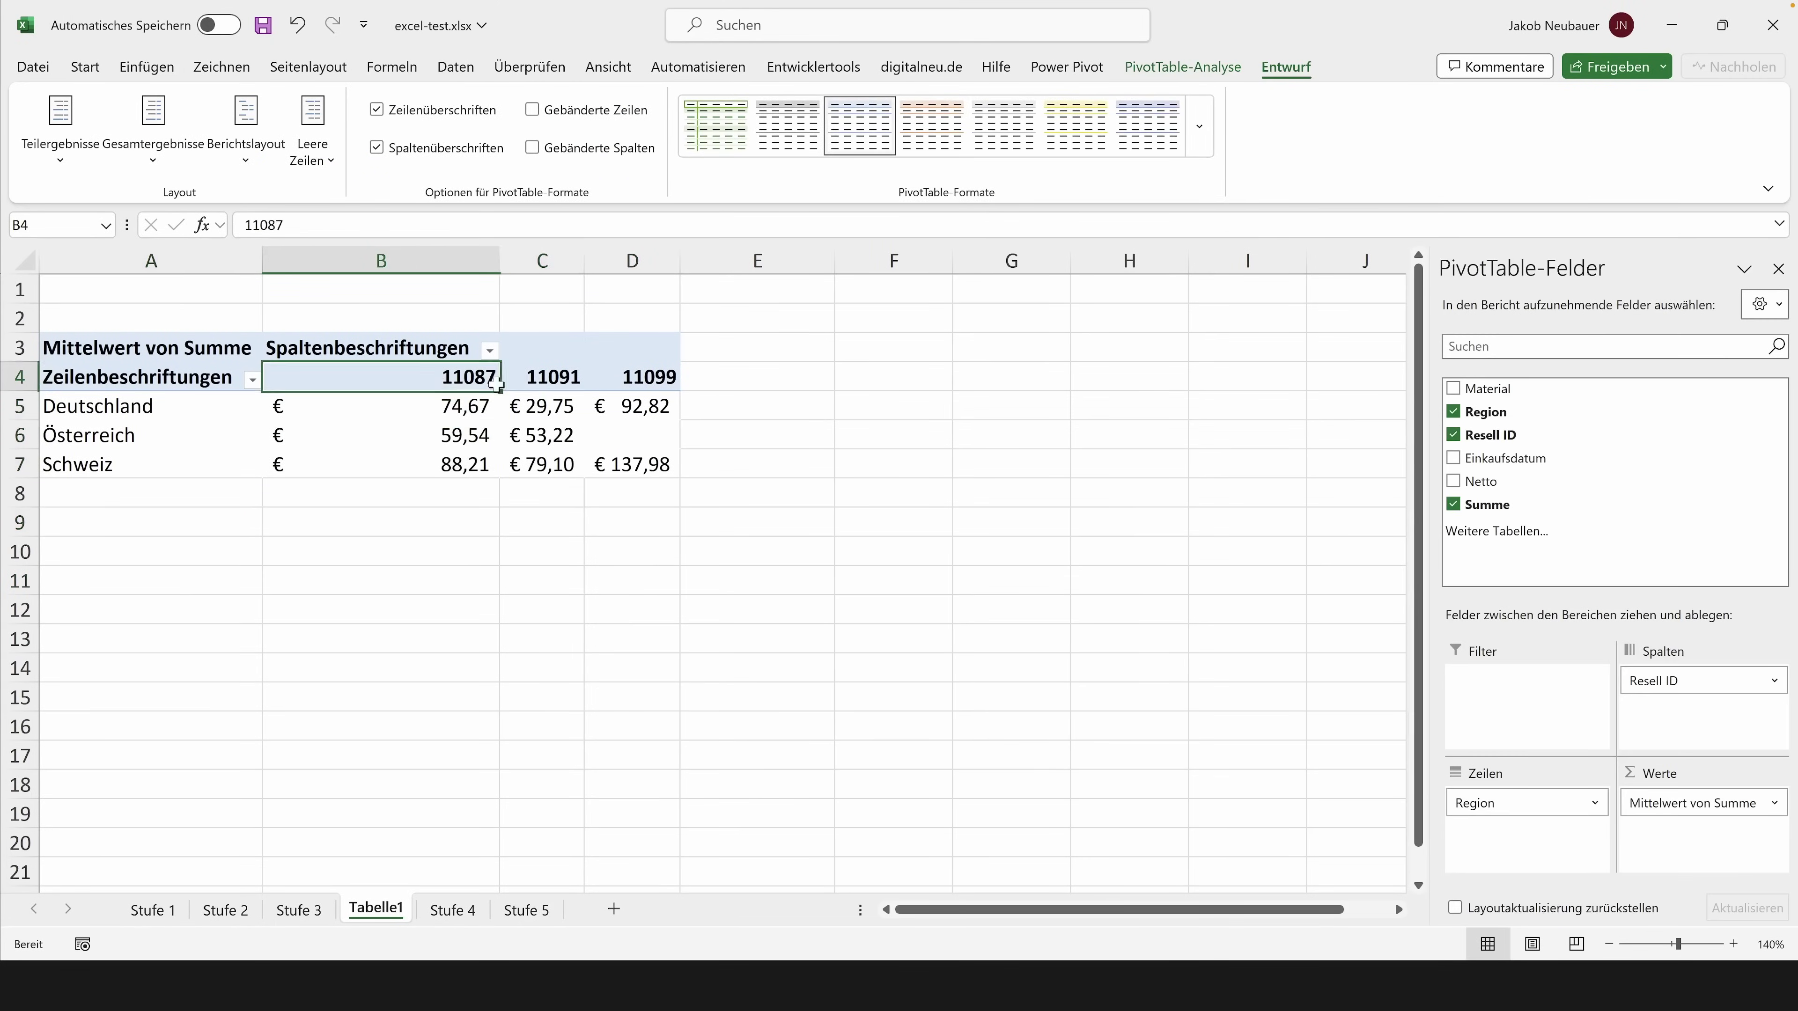
pyautogui.moveTo(158, 405); pyautogui.dragTo(156, 455)
pyautogui.click(318, 512)
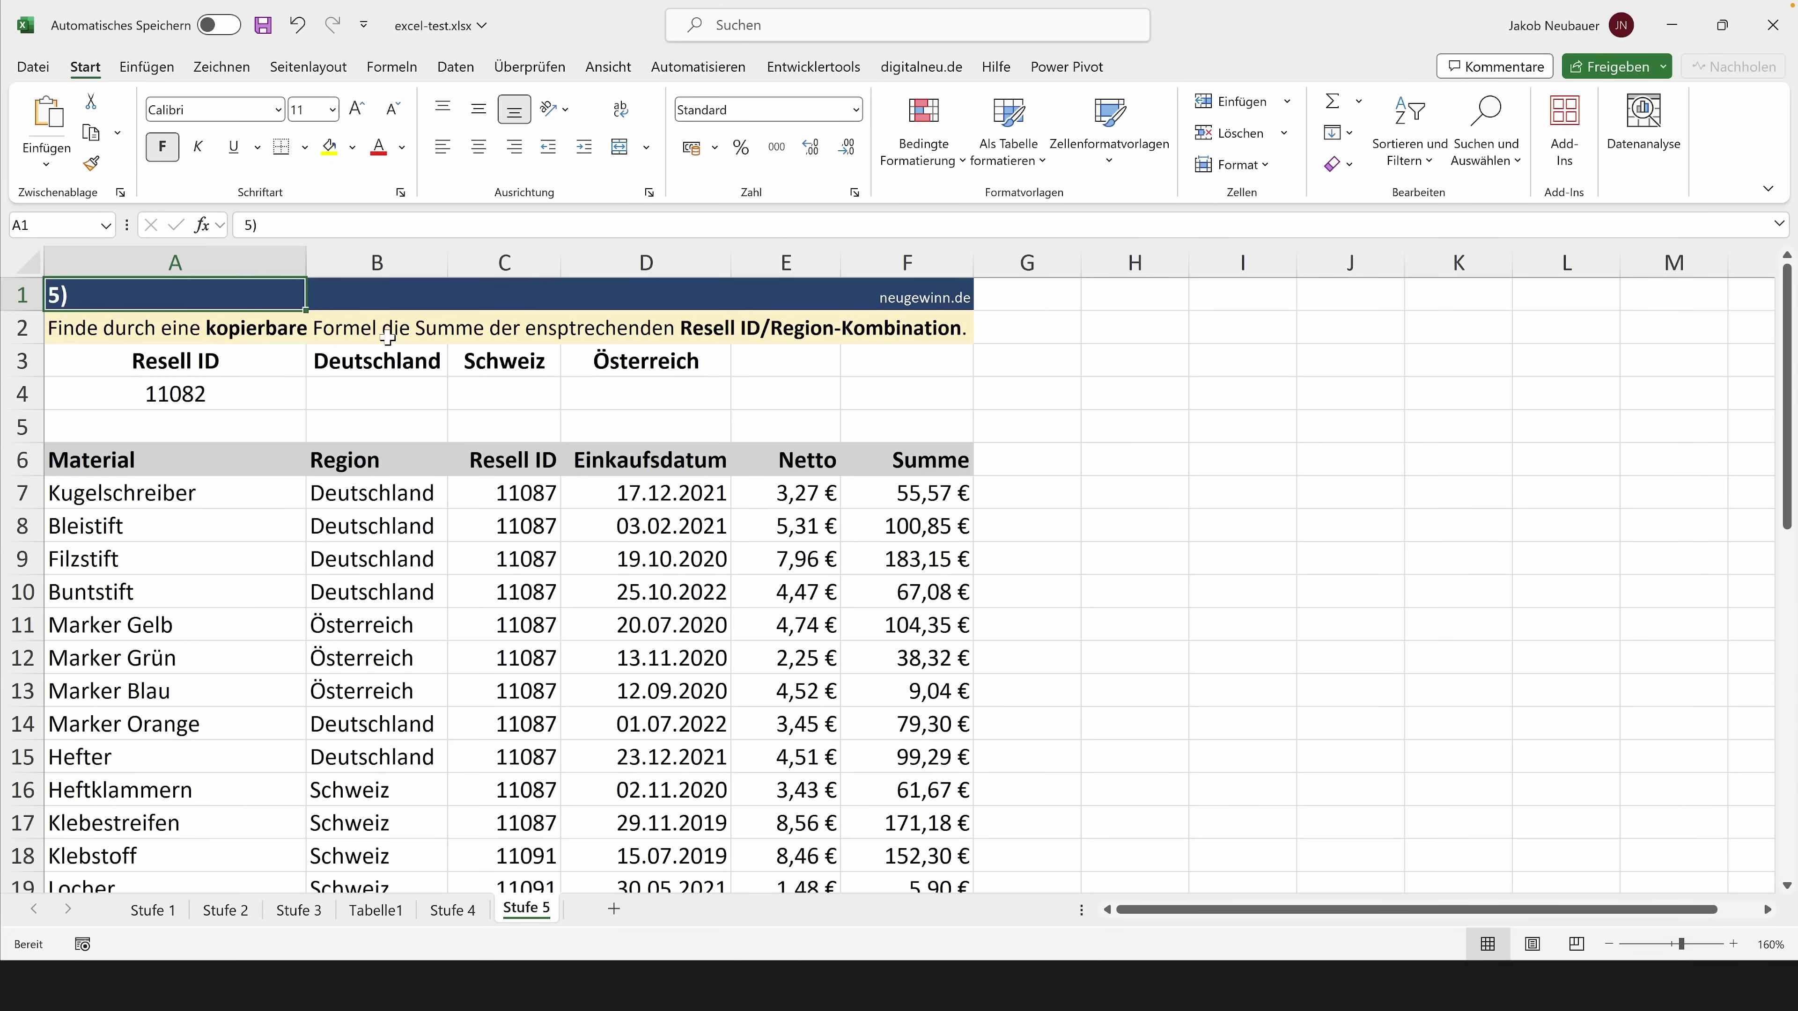
# Select Resell ID 11082 in A4, then settle on the Deutschland result cell B4.
pyautogui.click(257, 384)
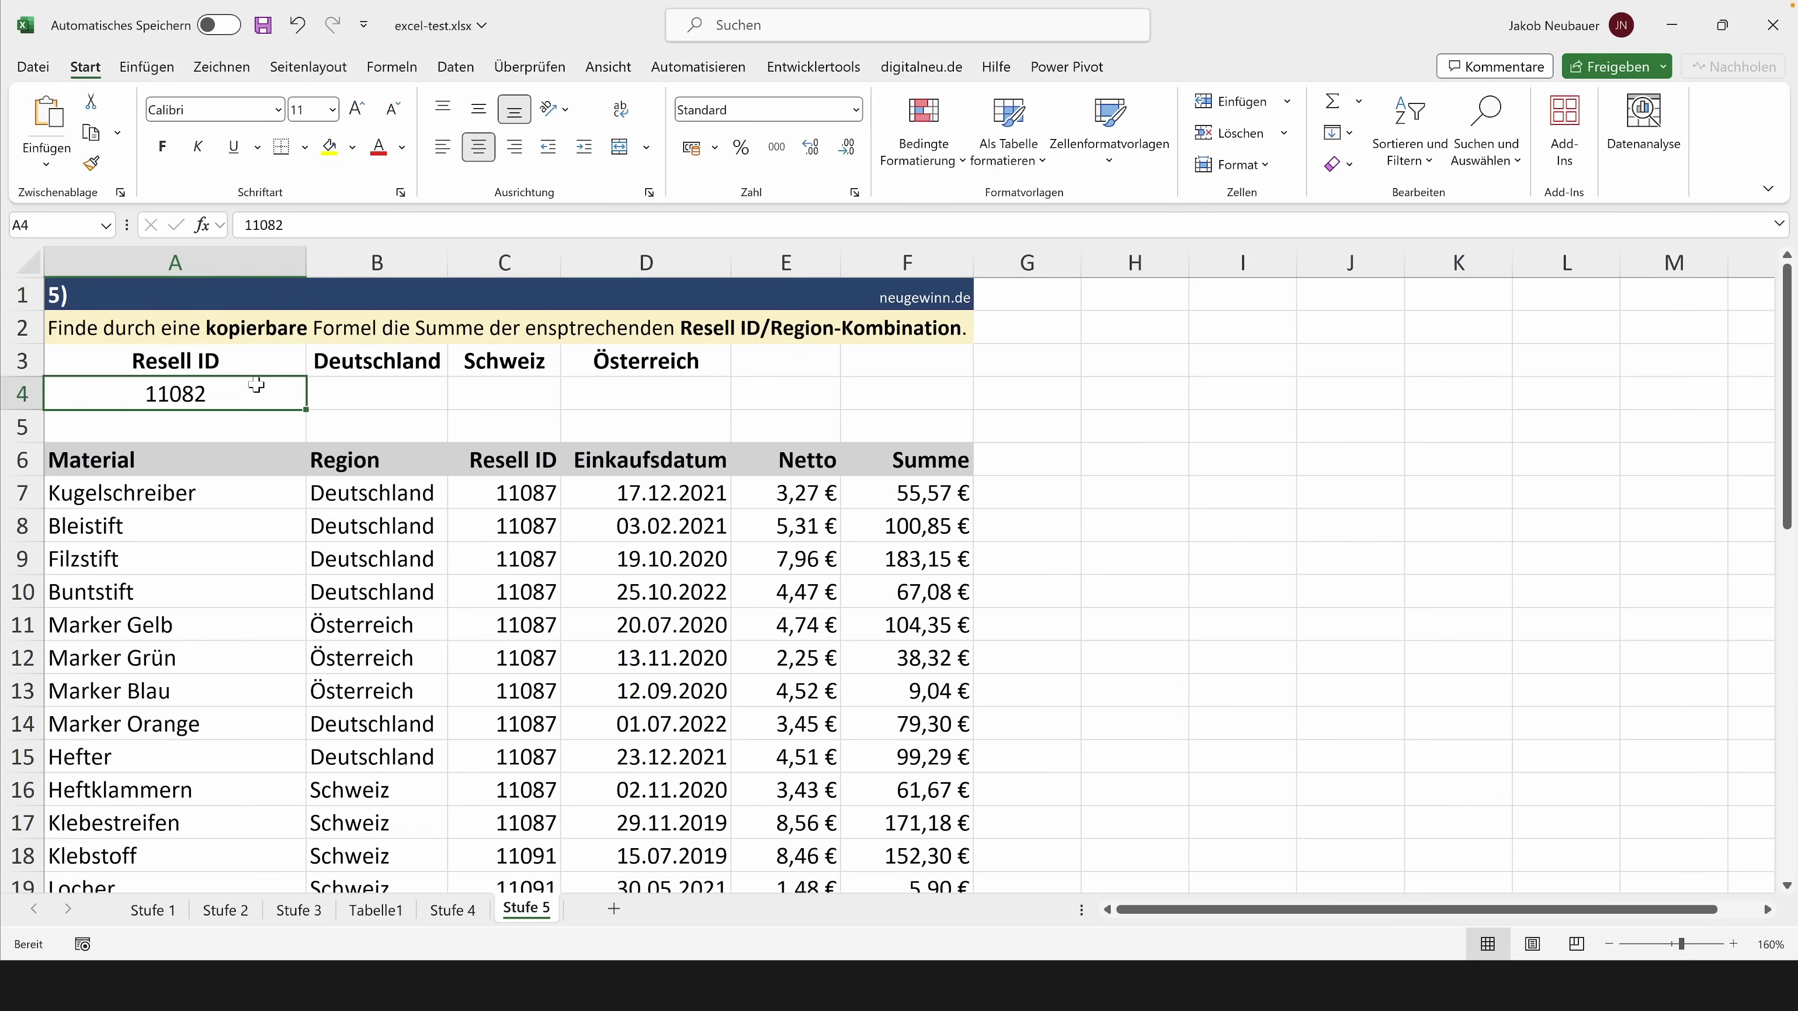
pyautogui.click(345, 387)
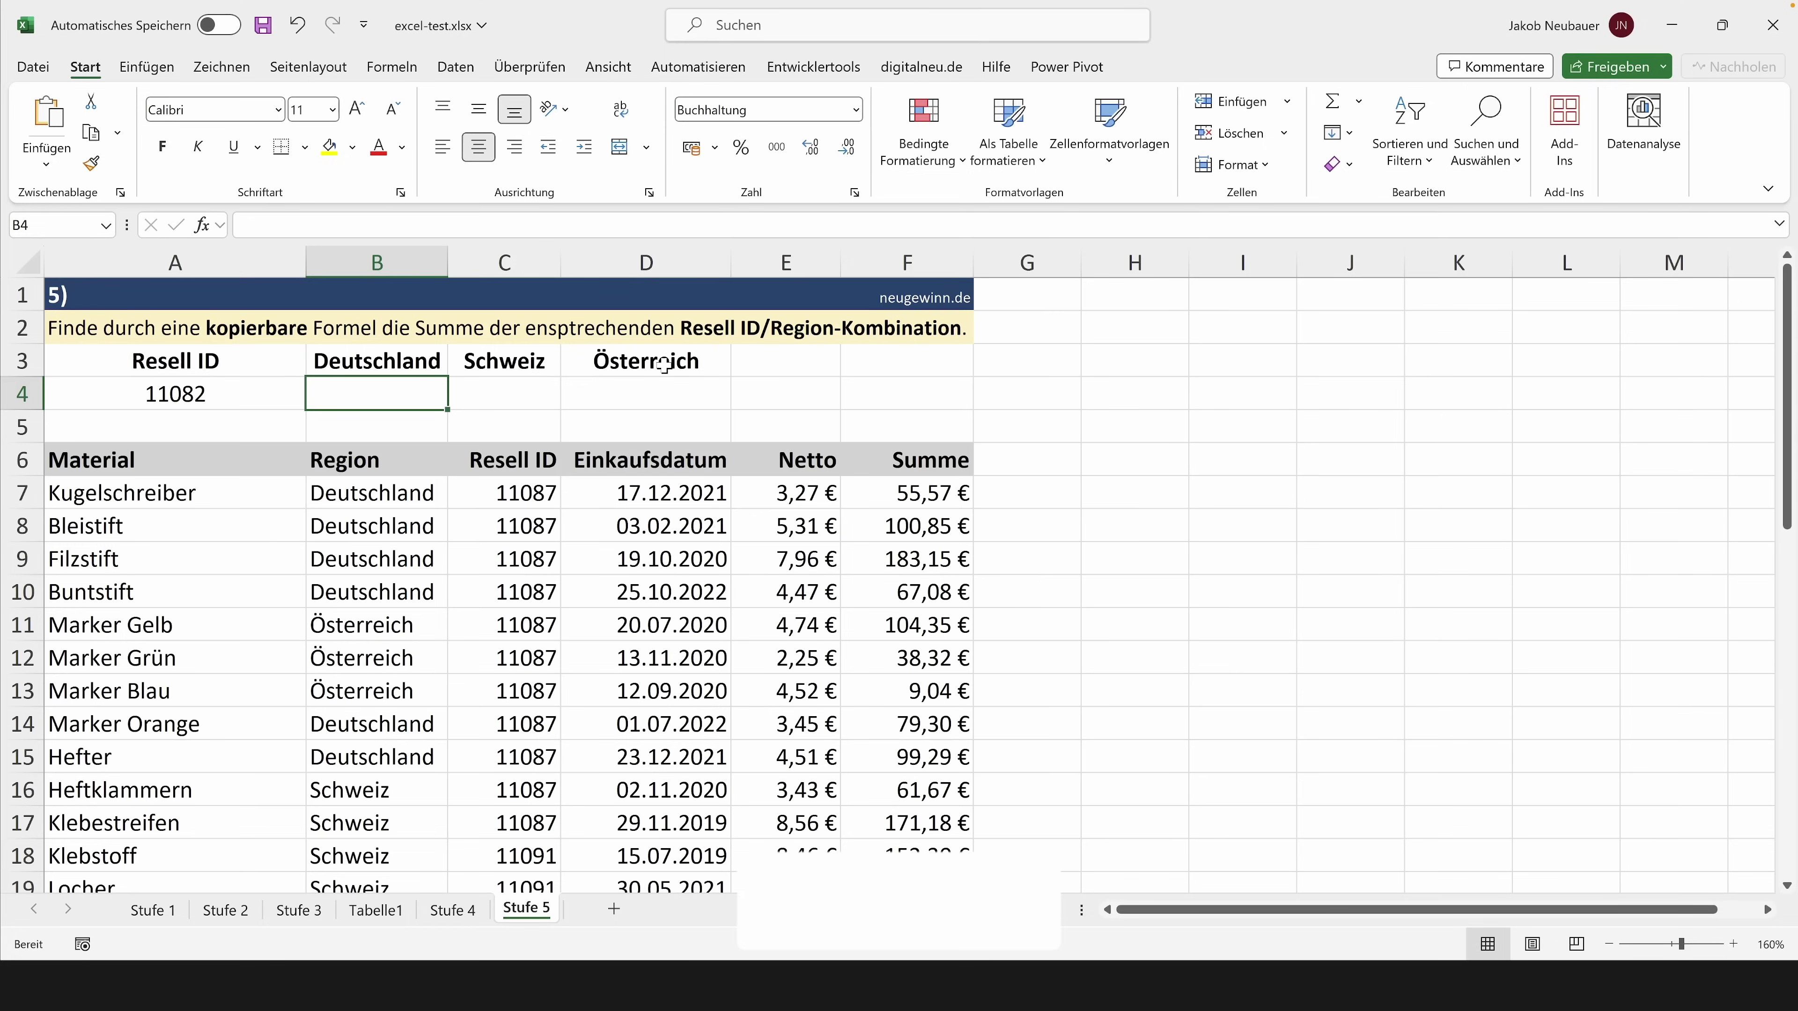
pyautogui.moveTo(662, 393); pyautogui.dragTo(392, 387)
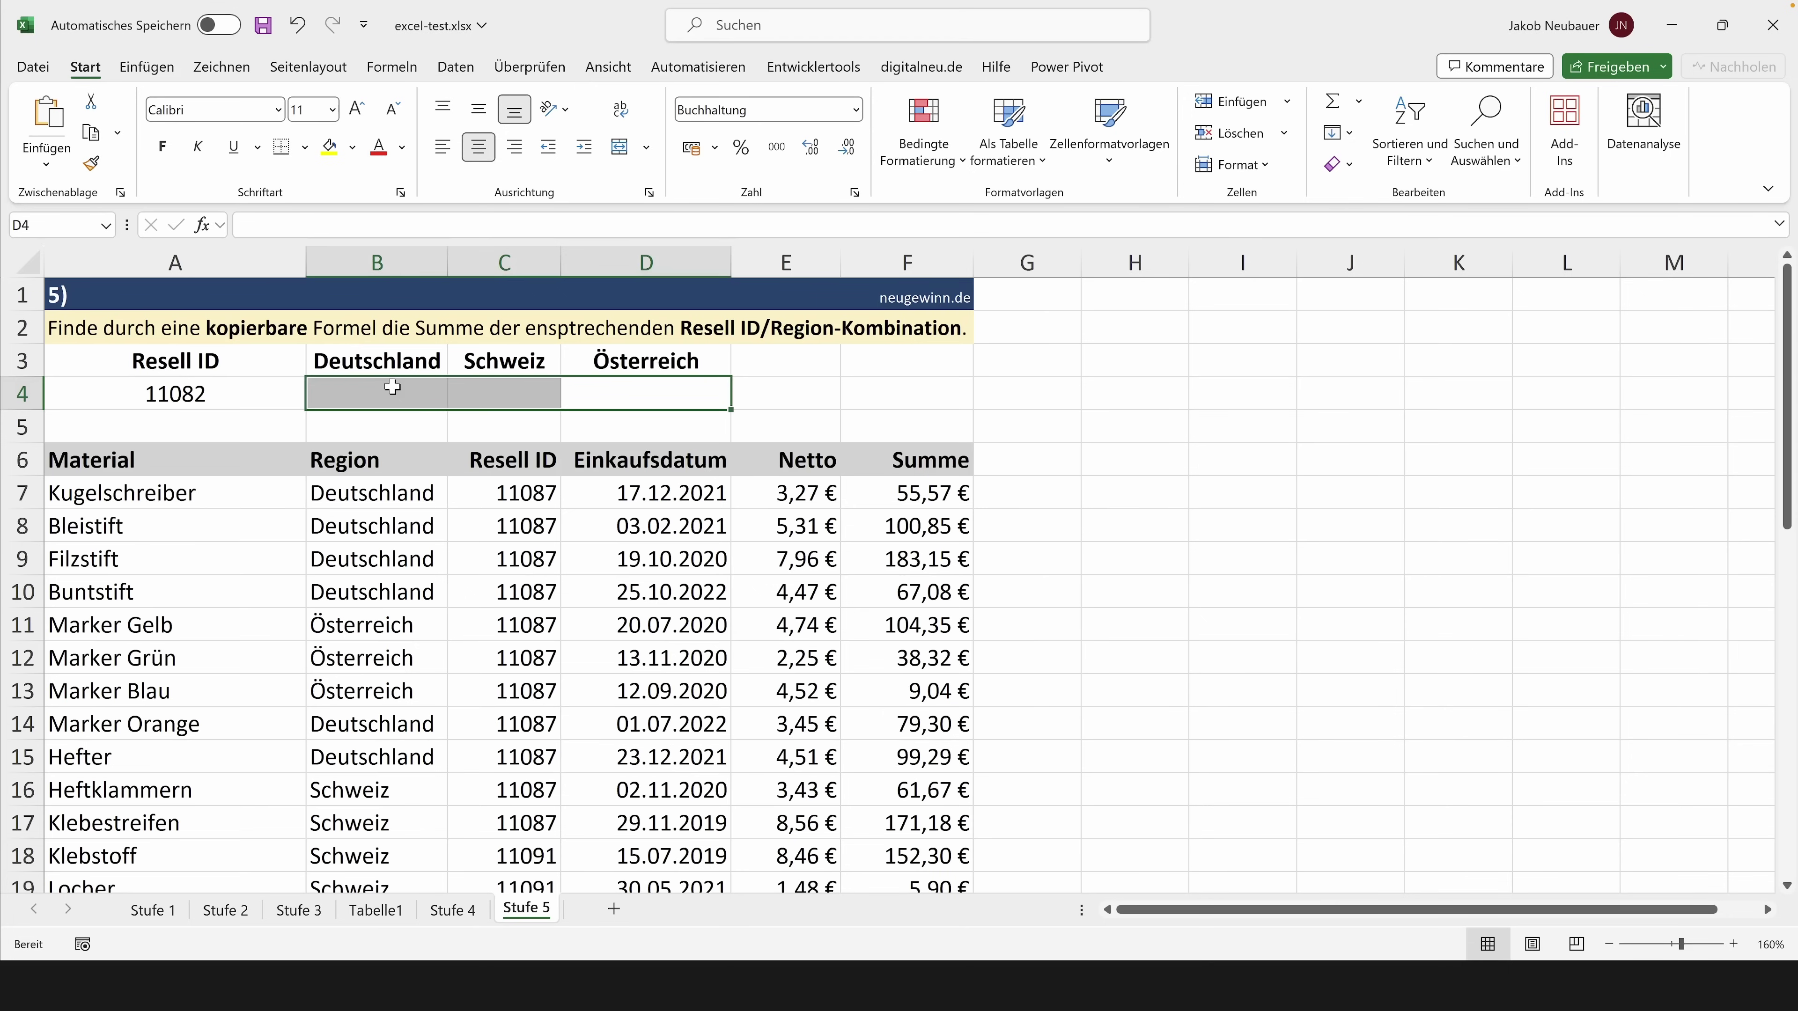
pyautogui.click(393, 386)
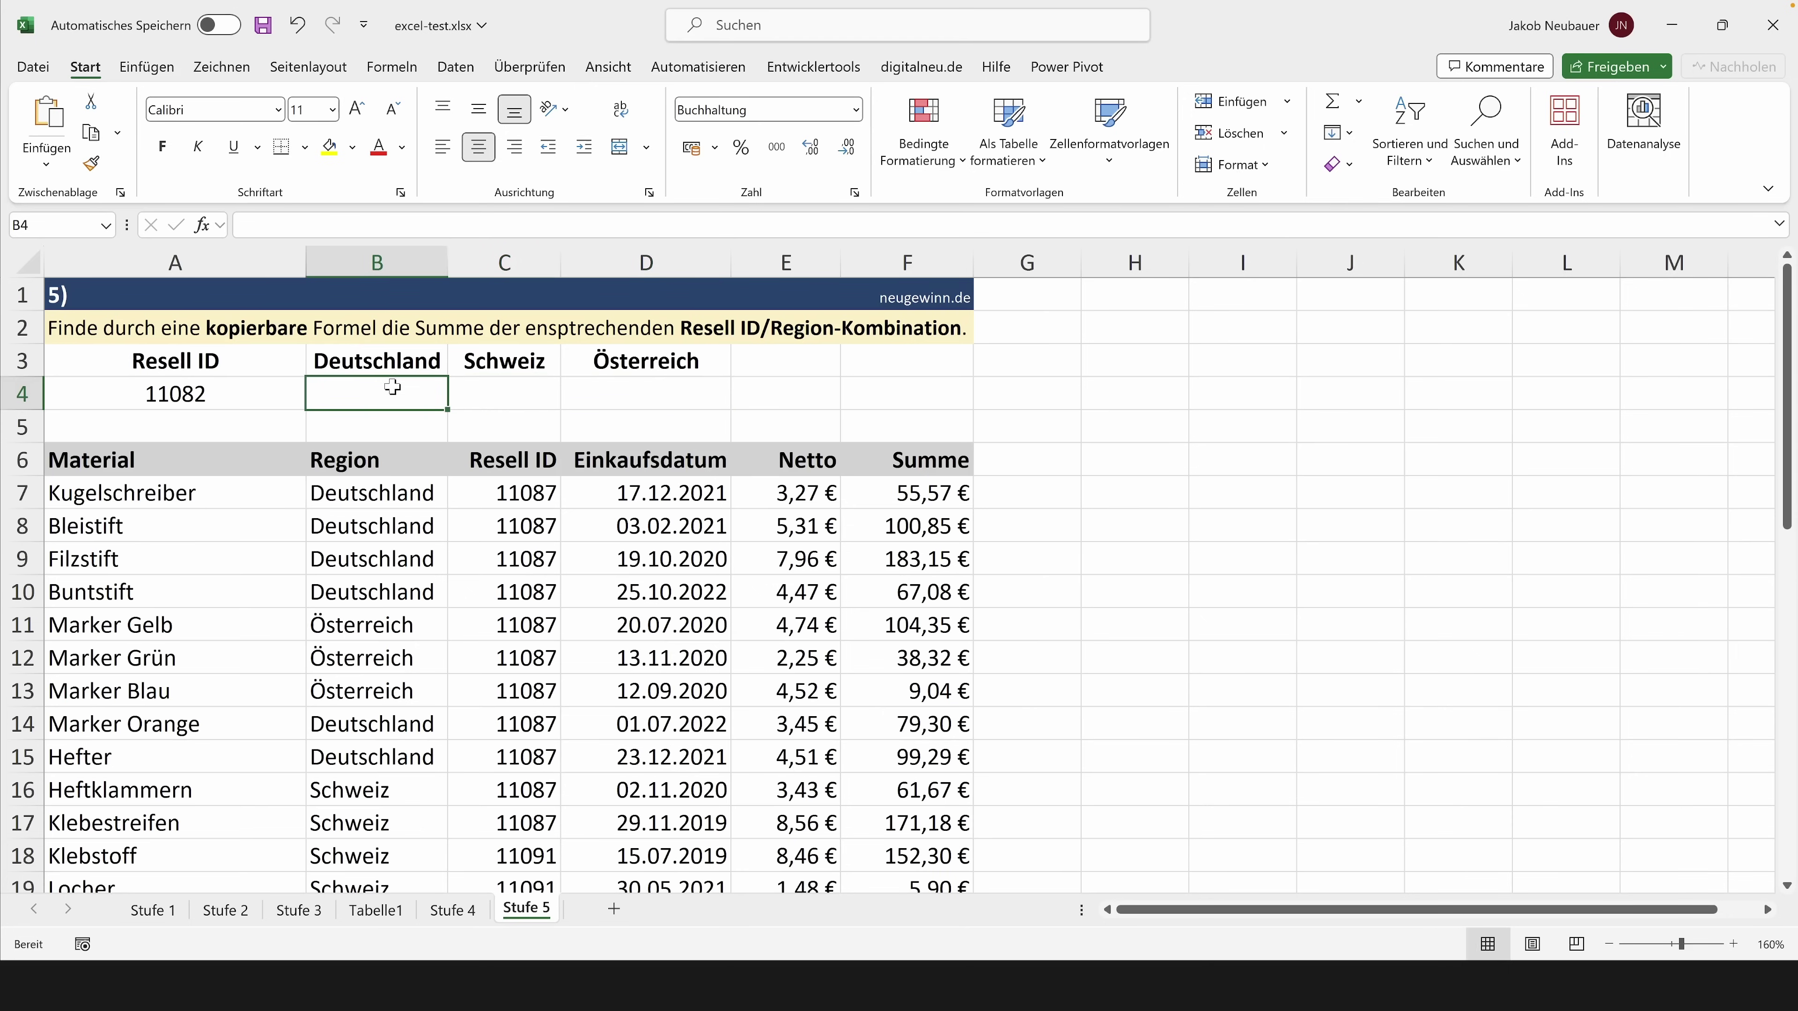
# Start an XVERWEIS in B4 with search value A4 and absolute search range $C$7:$C$43.
pyautogui.write('=')
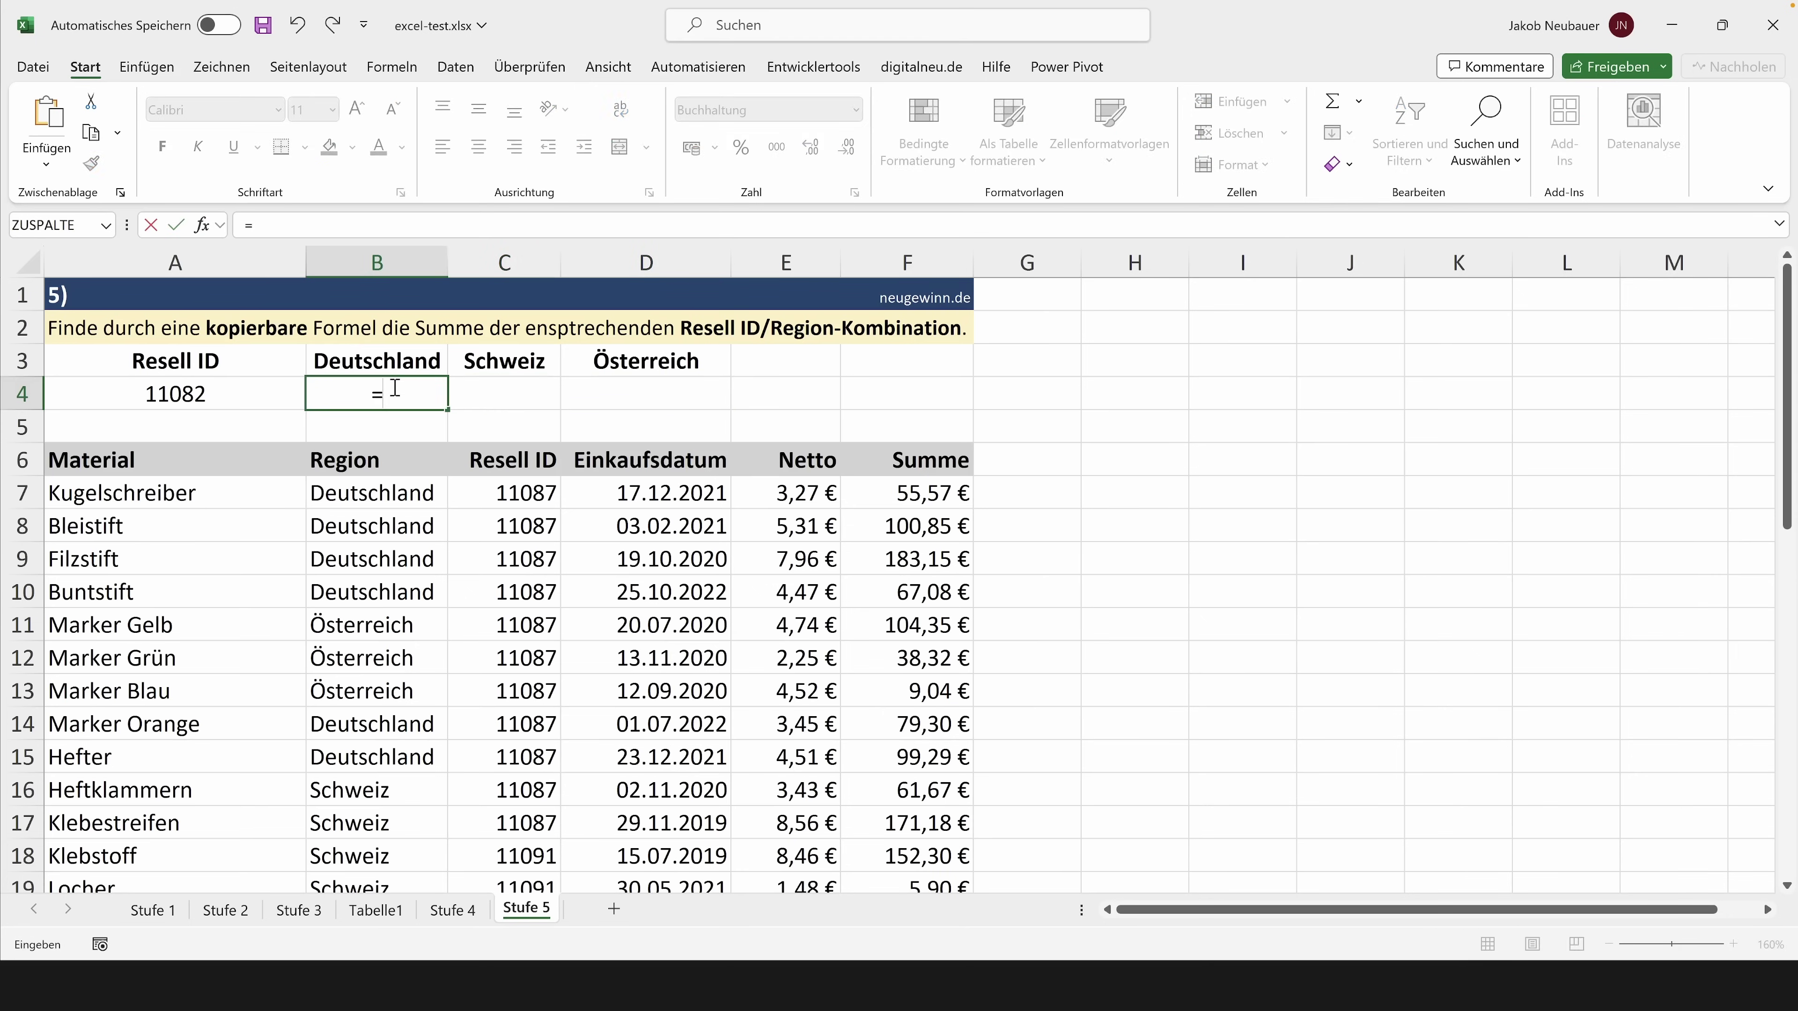
pyautogui.write('XV')
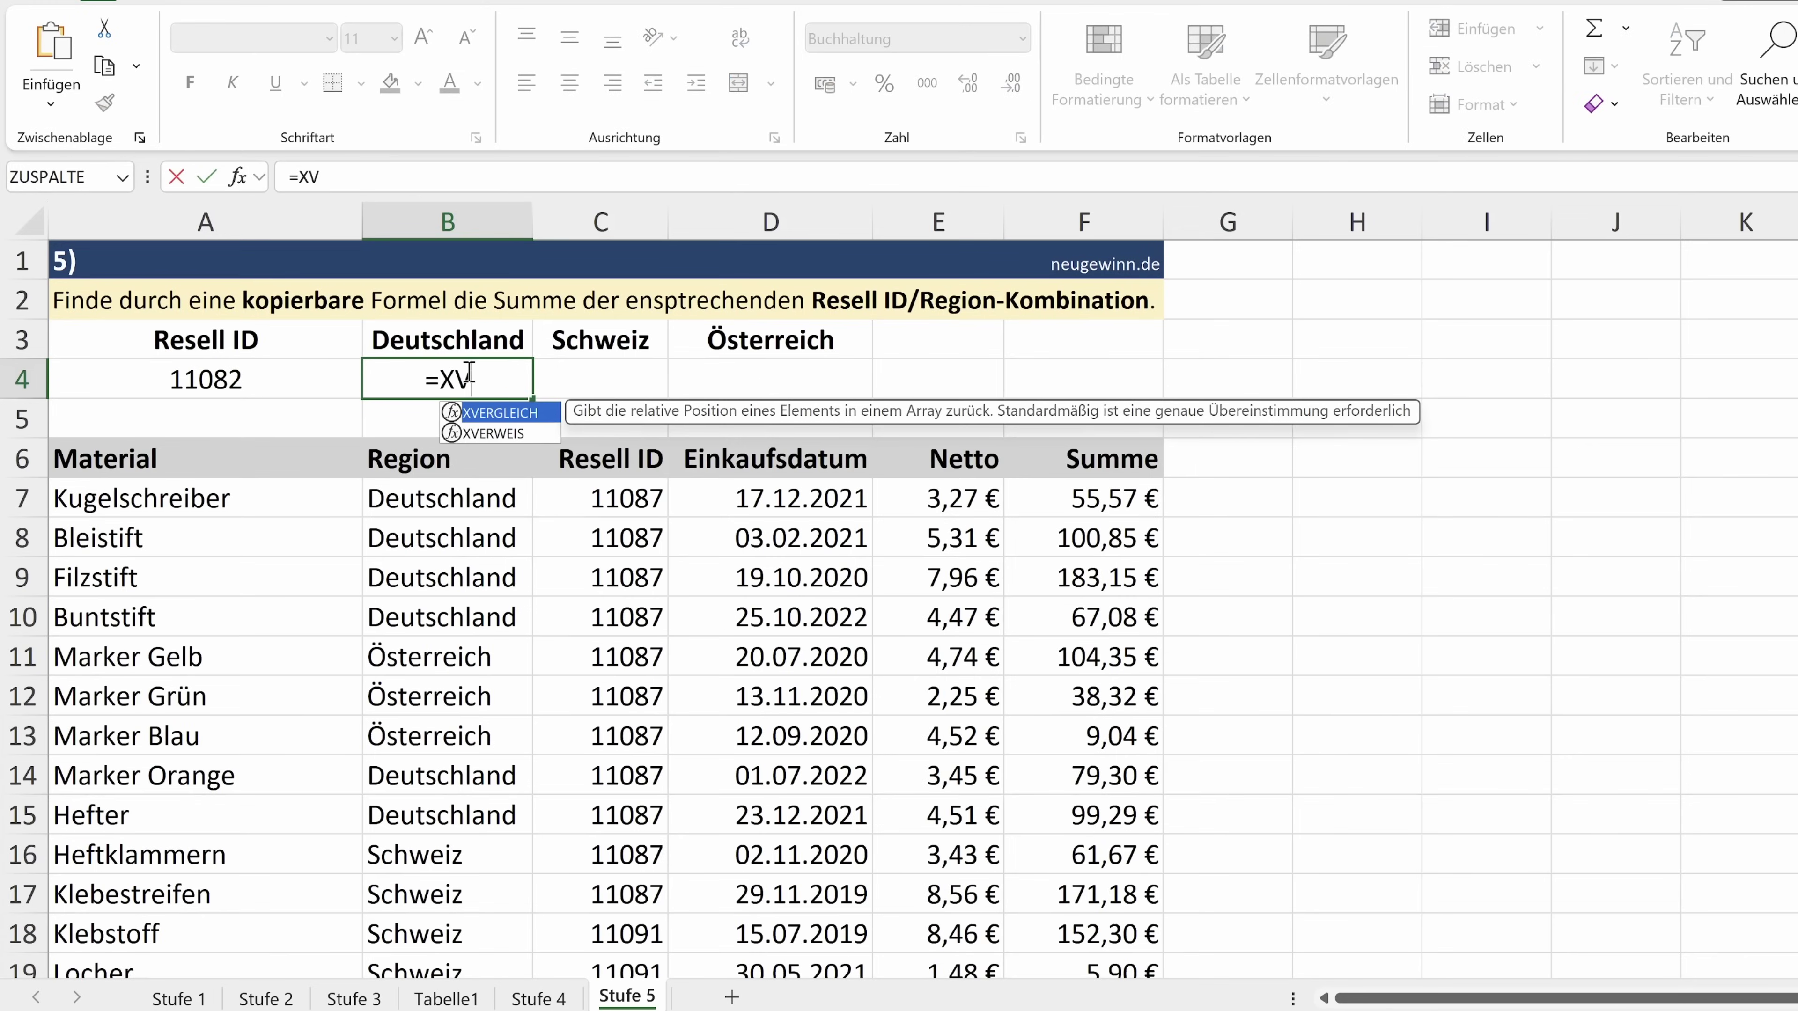
pyautogui.write('ER')
pyautogui.press('Down')
pyautogui.press('Tab')
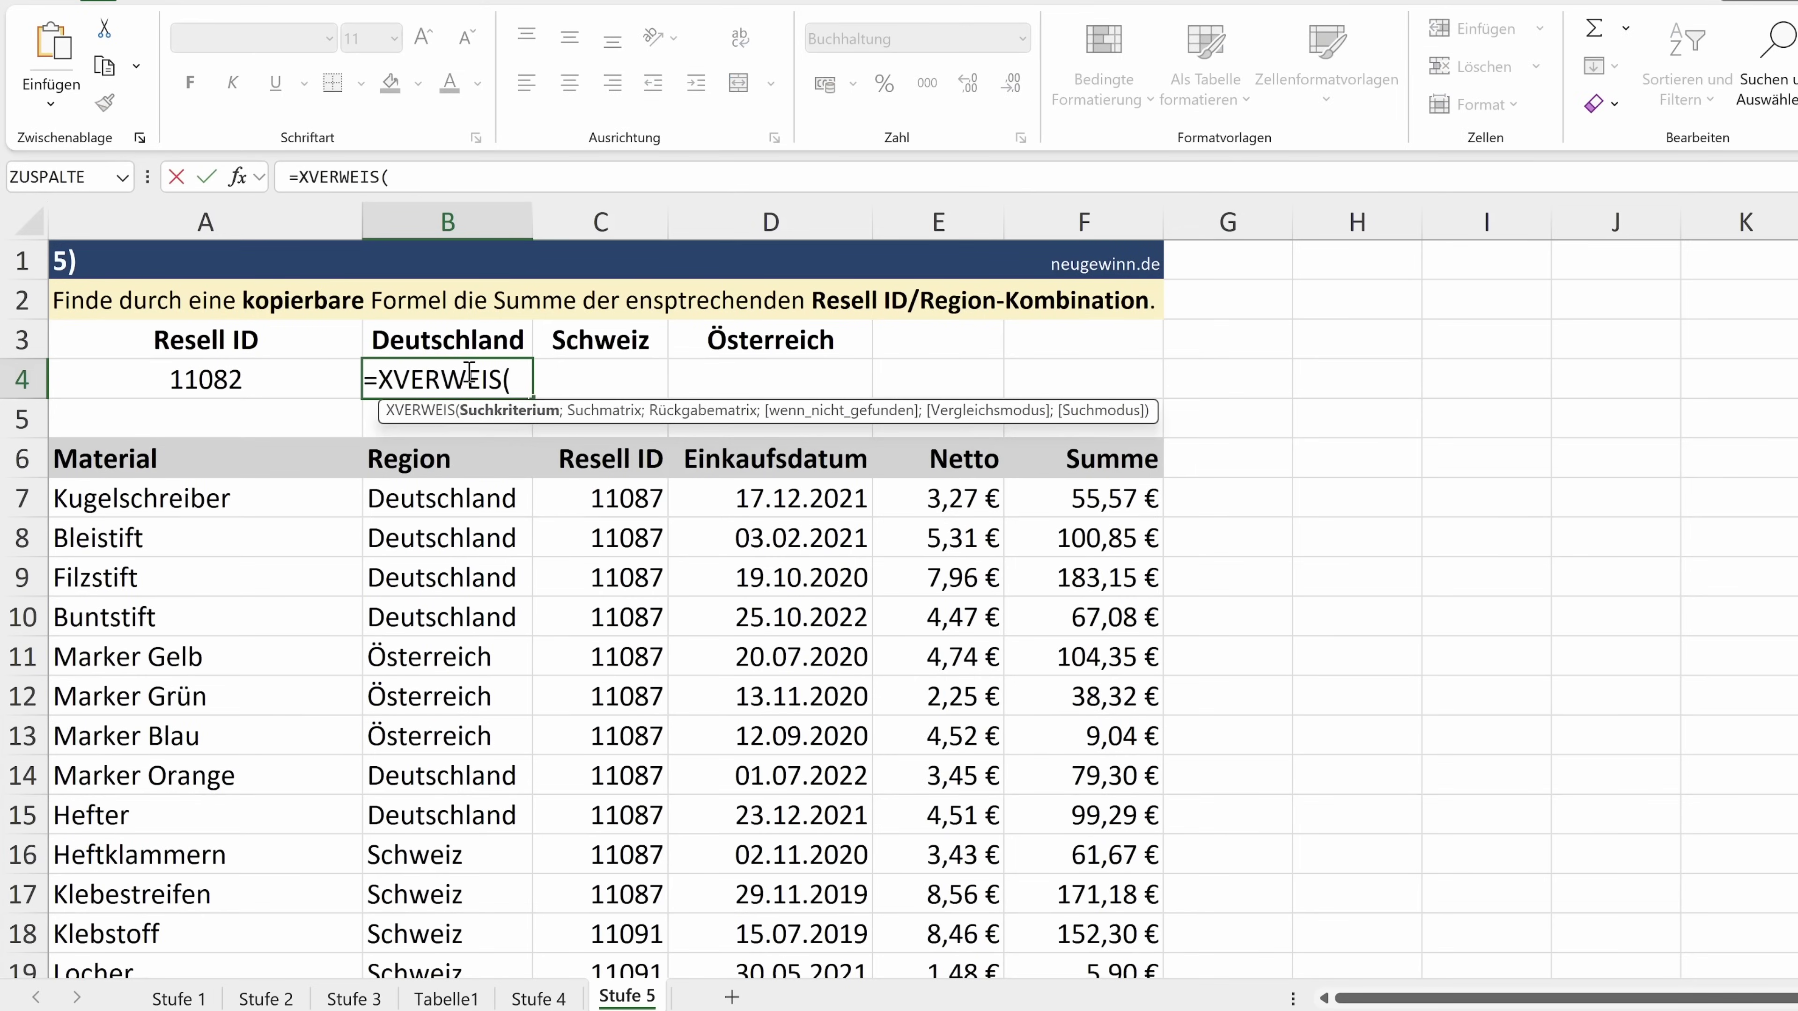
pyautogui.click(253, 370)
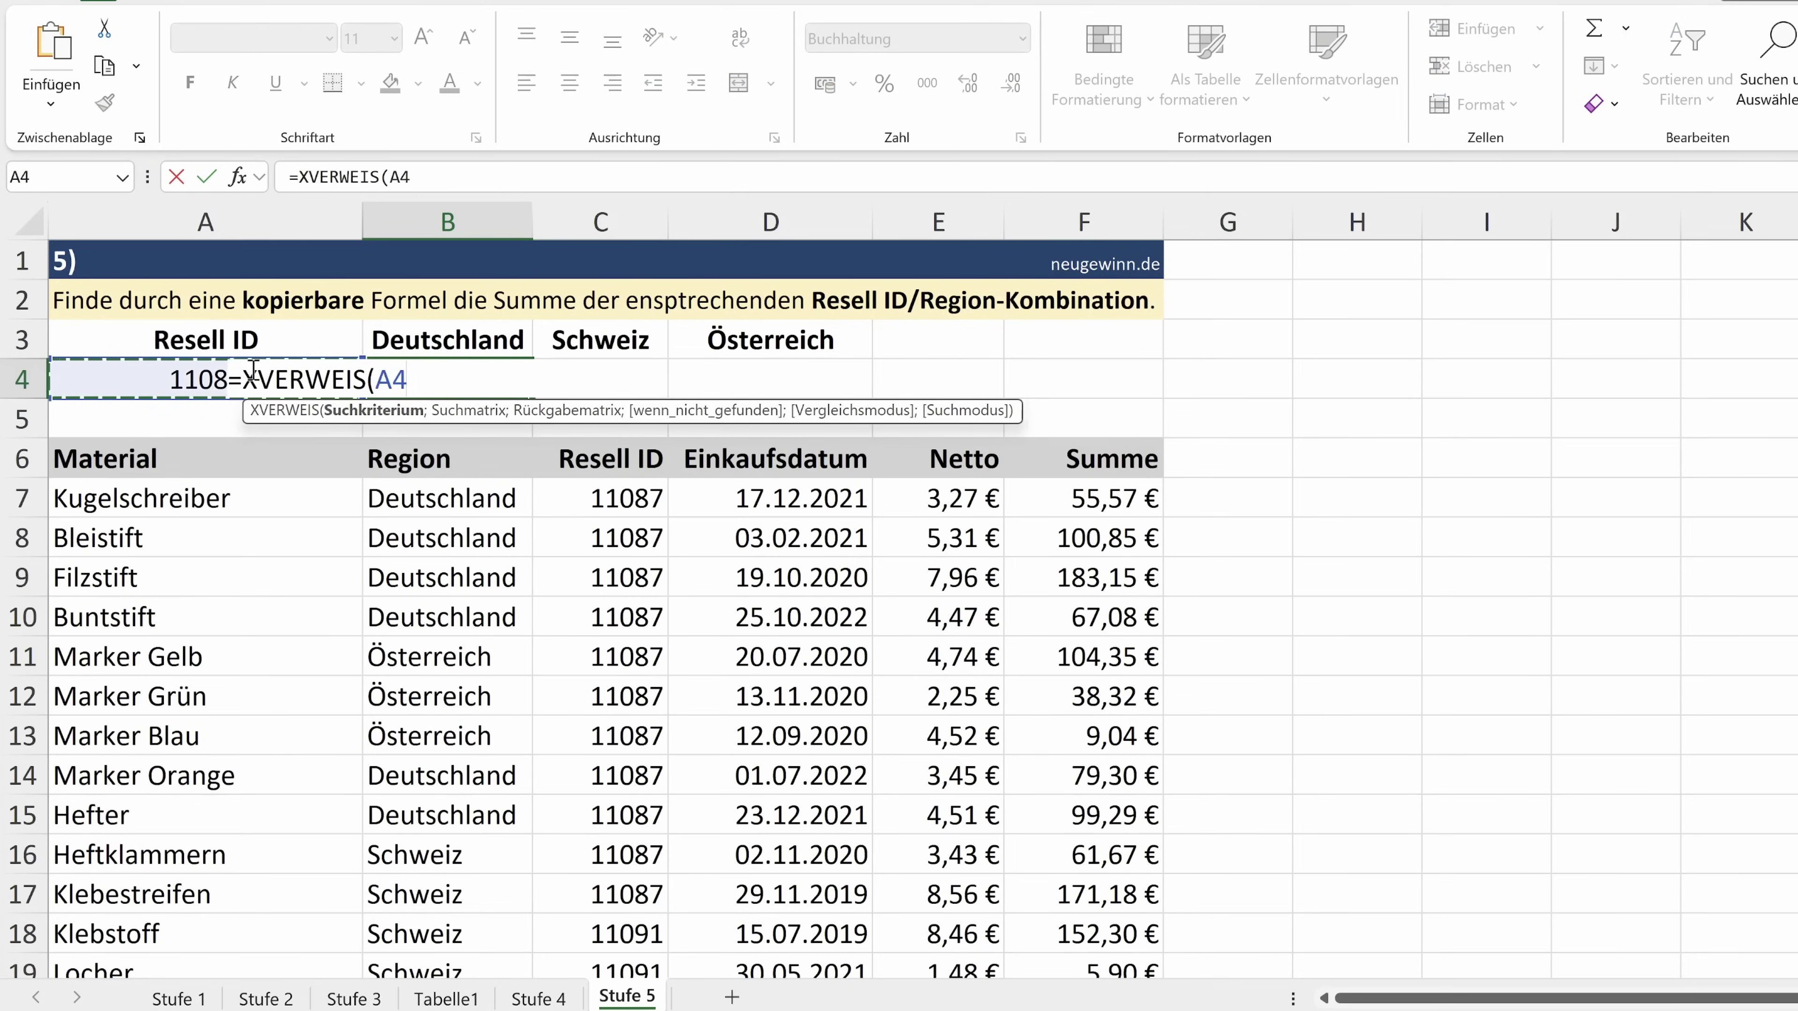
pyautogui.write(';')
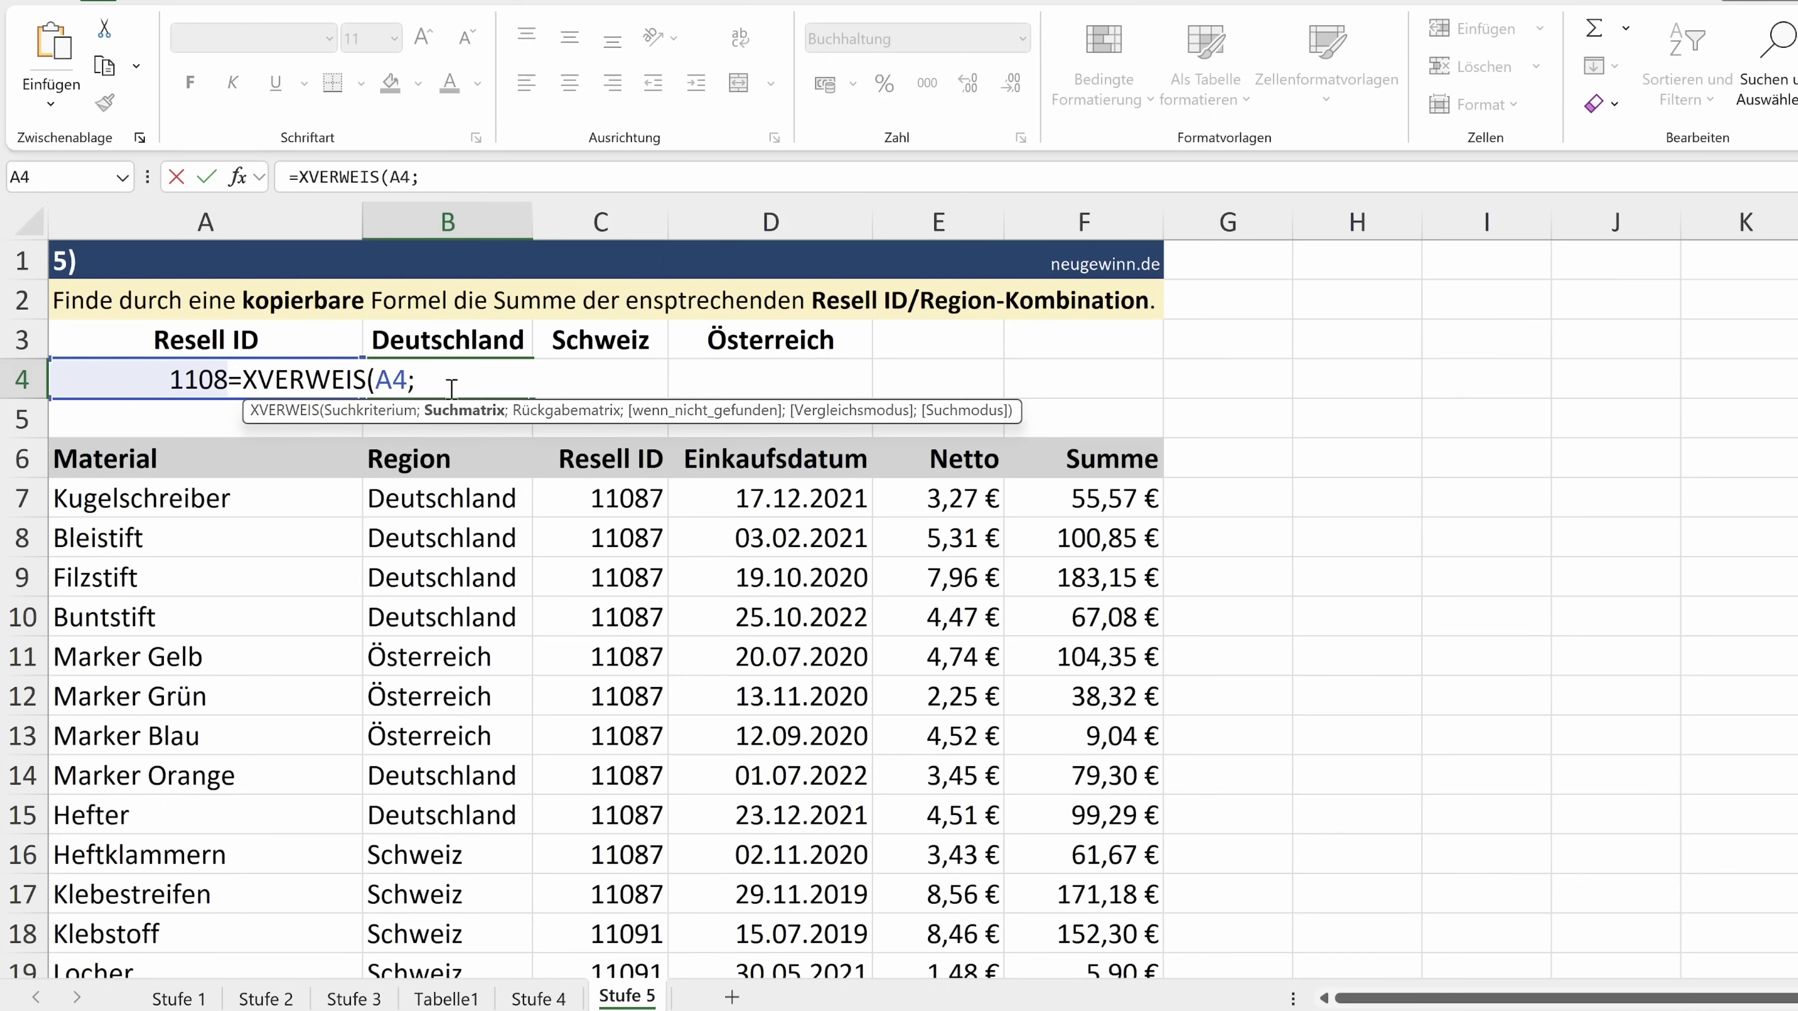
pyautogui.click(622, 500)
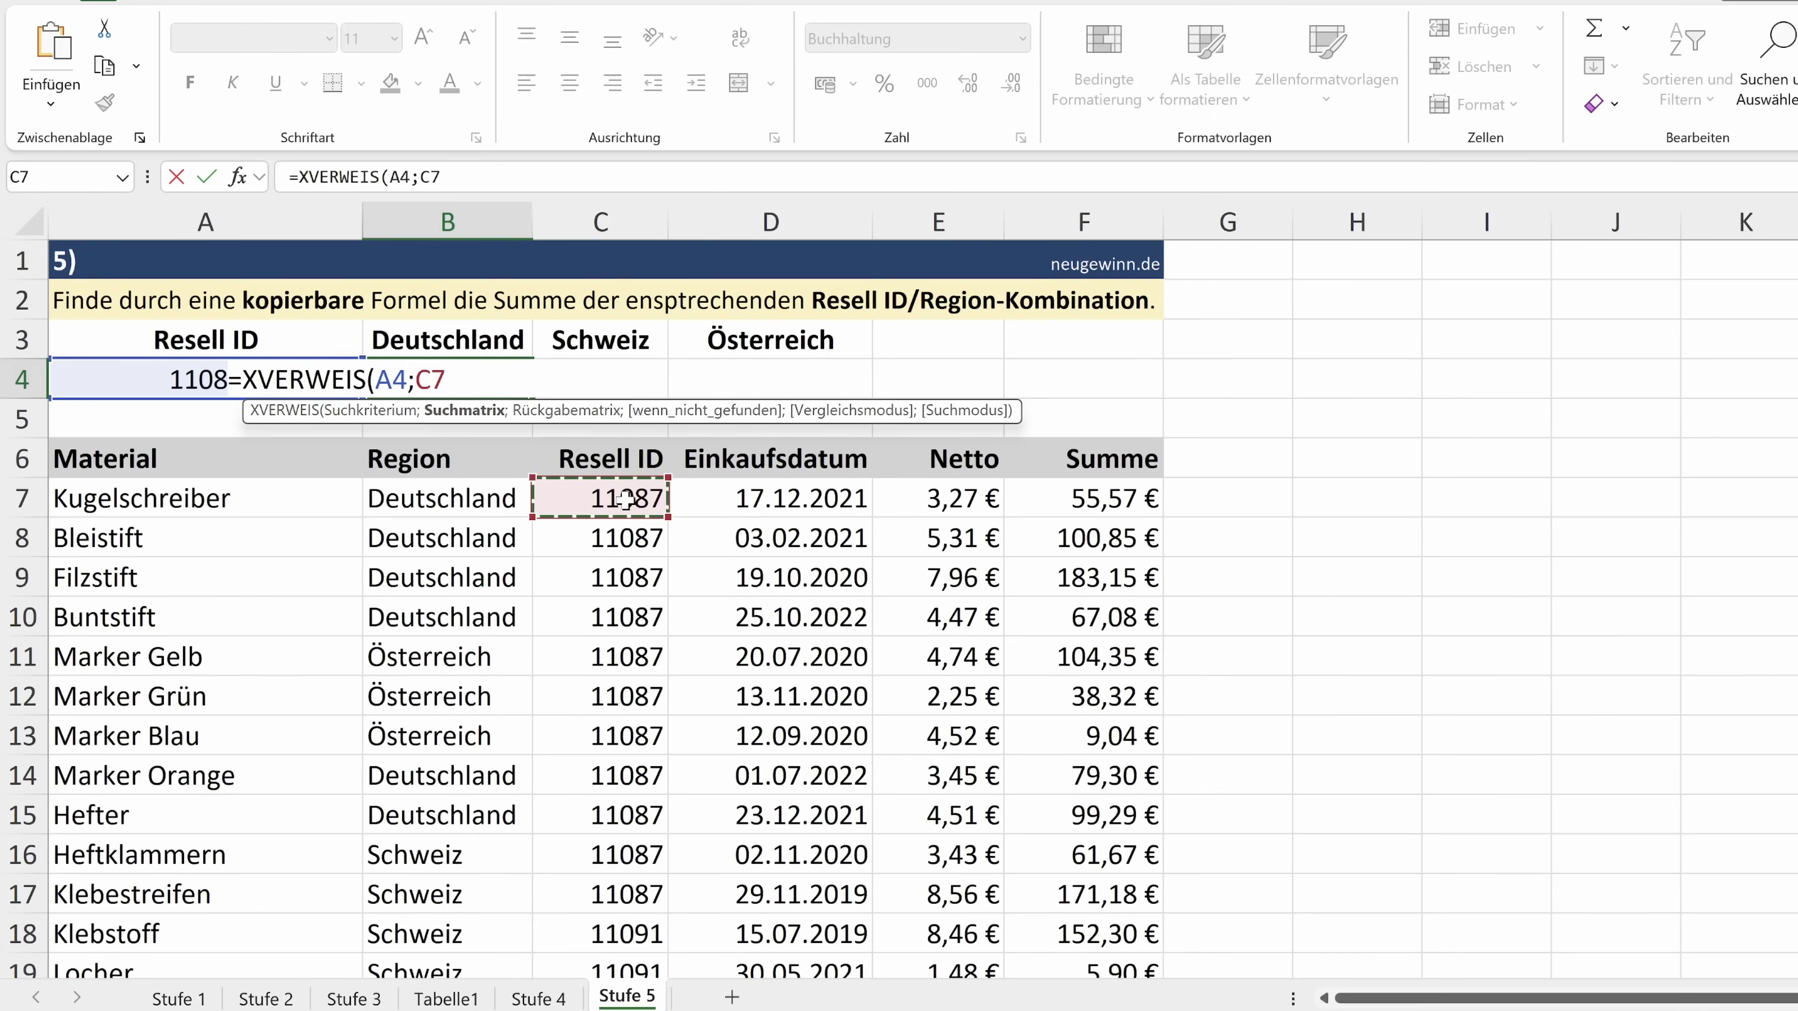
pyautogui.hotkey('ctrl', 'shift', 'Down')
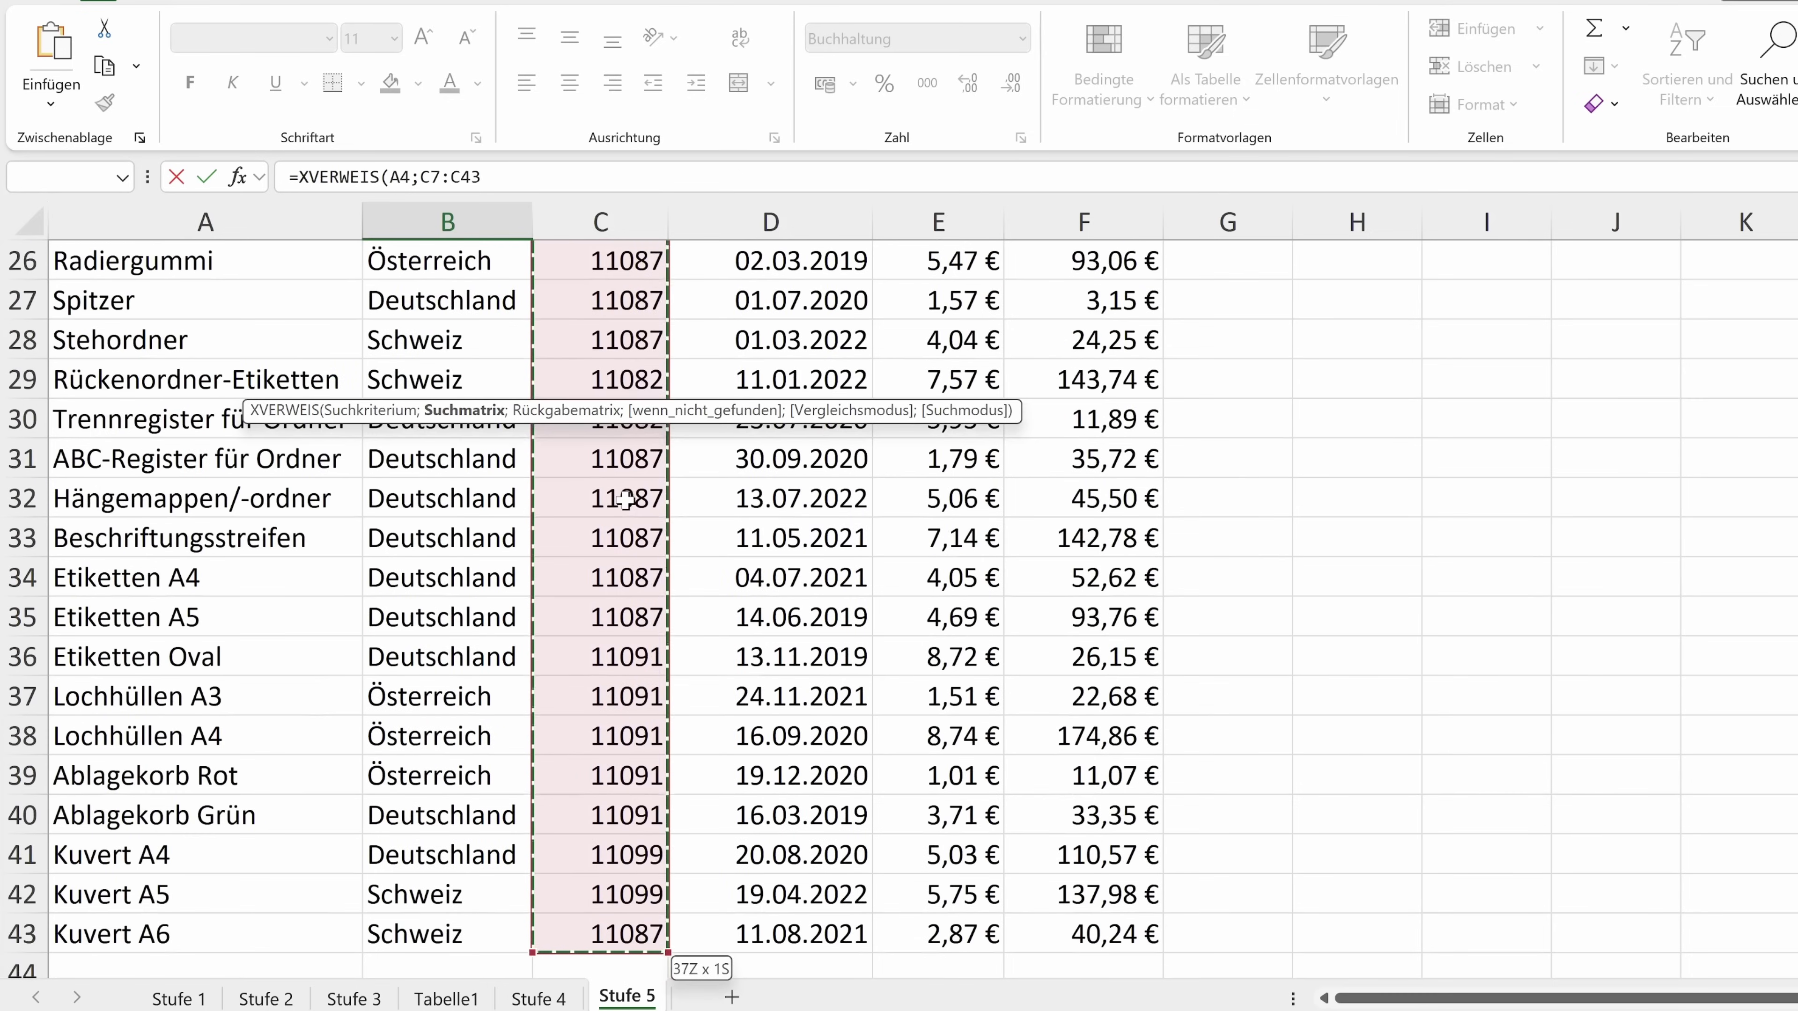
pyautogui.press('F4')
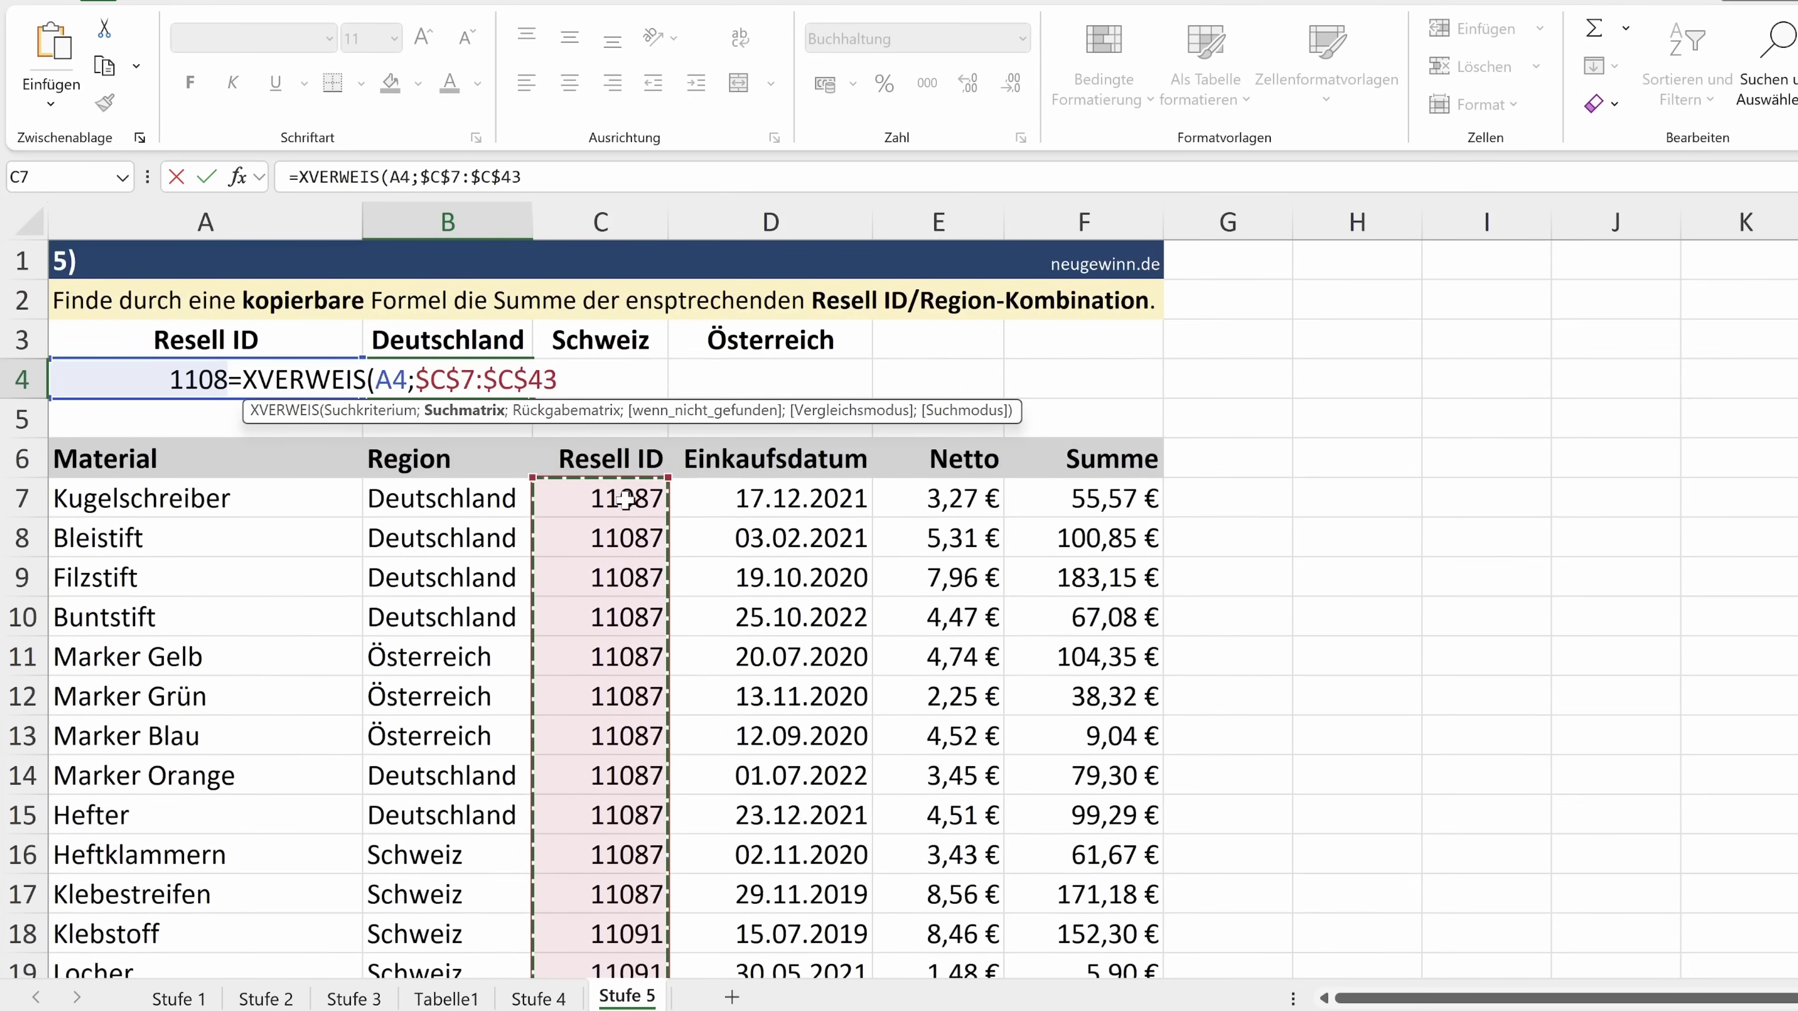
pyautogui.write(';')
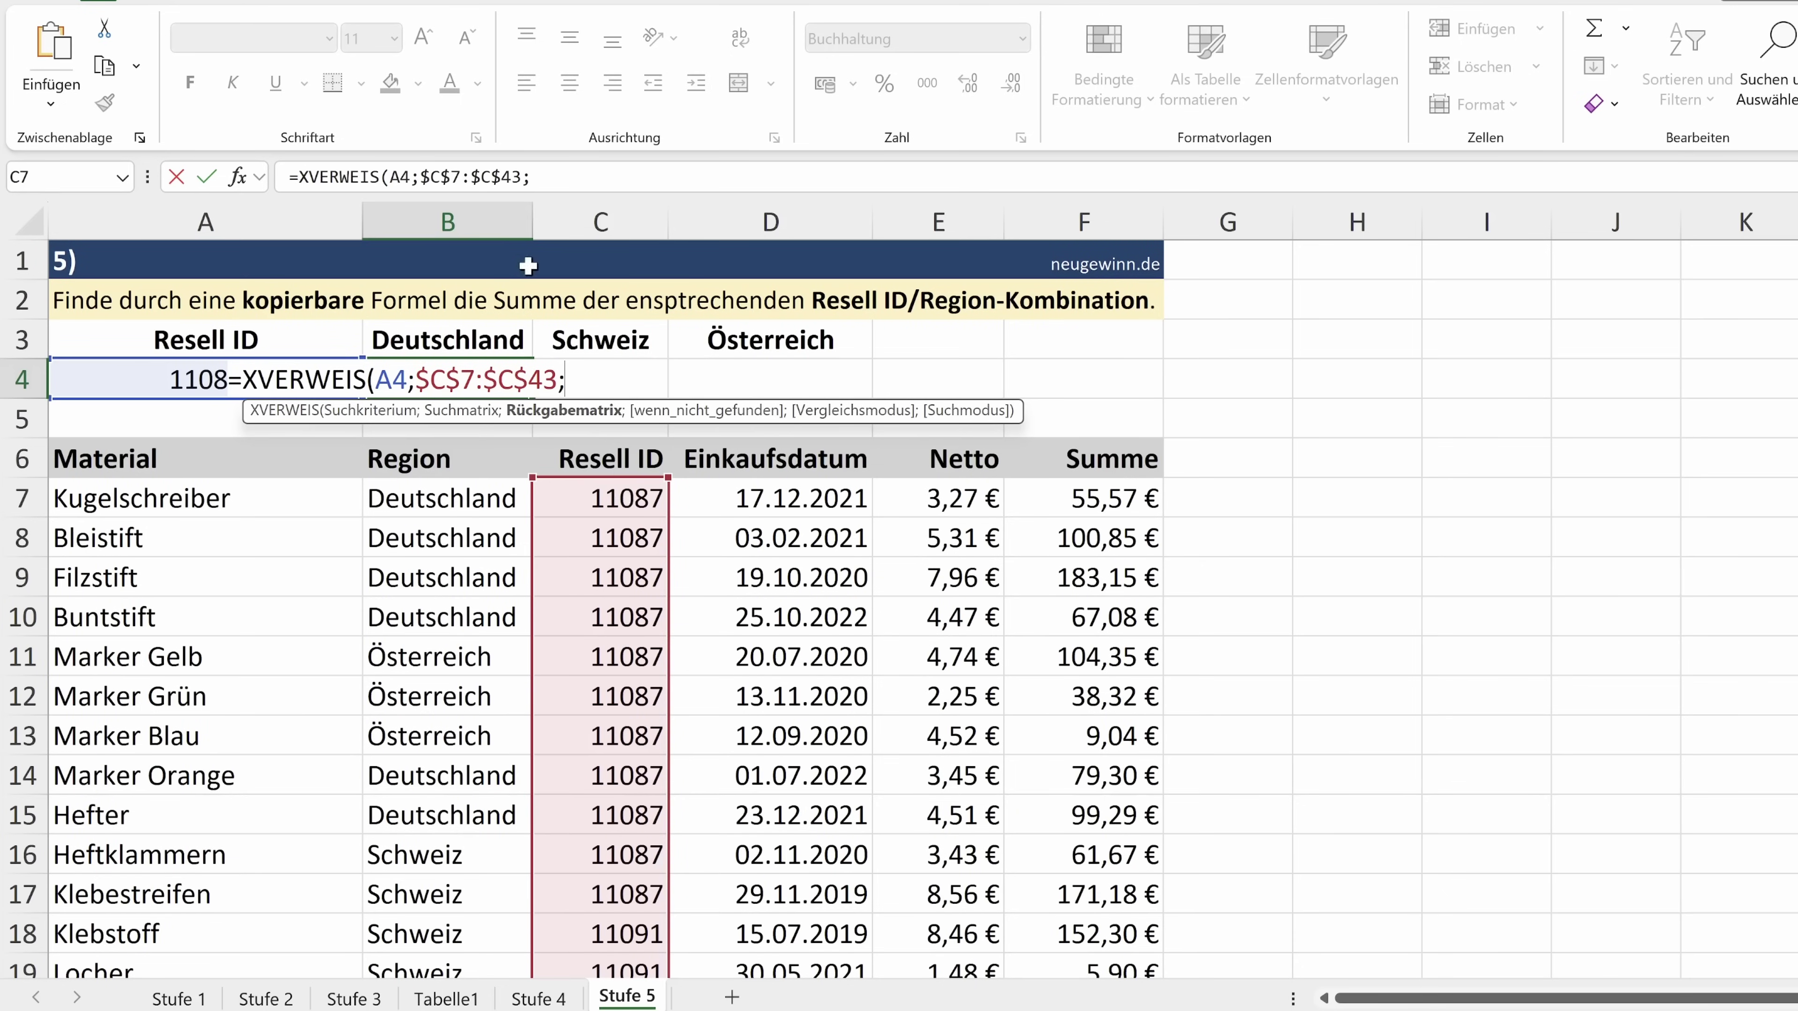
# Add return range $F$7:$F$43 and arguments ;;0;1, committing the lookup to show € 52,93.
pyautogui.click(1128, 490)
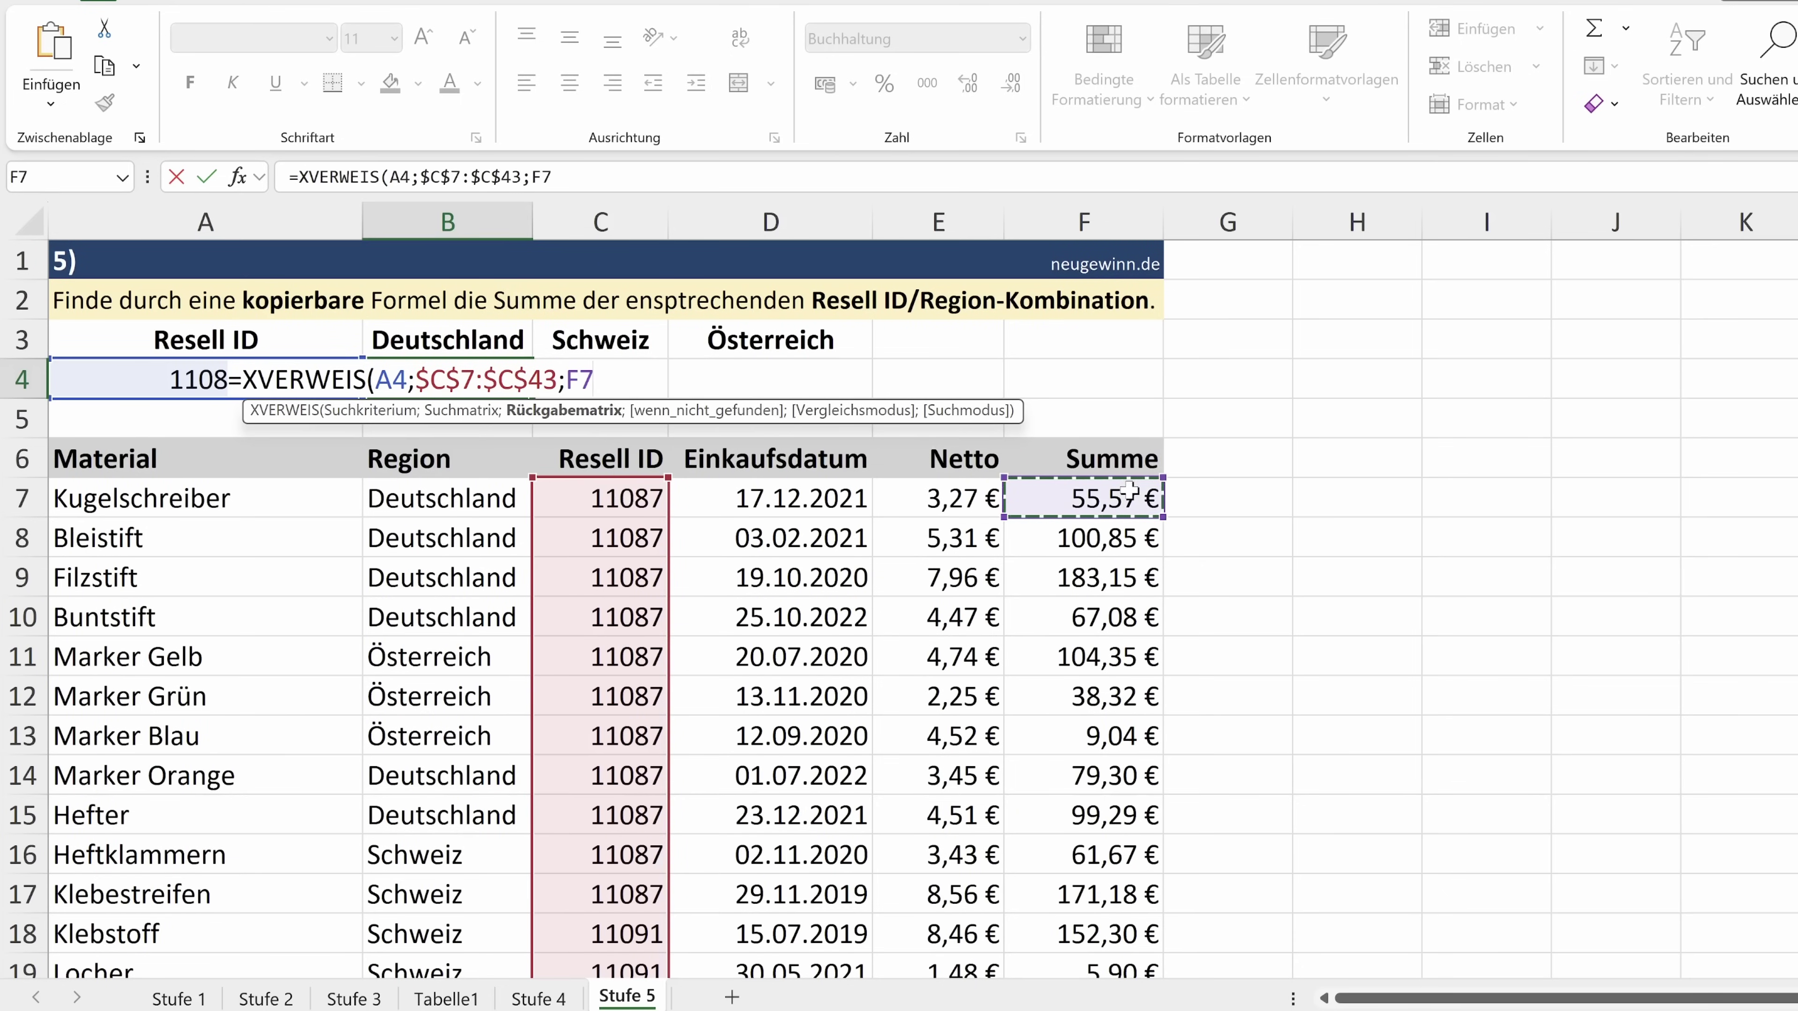
pyautogui.hotkey('ctrl', 'shift', 'Down')
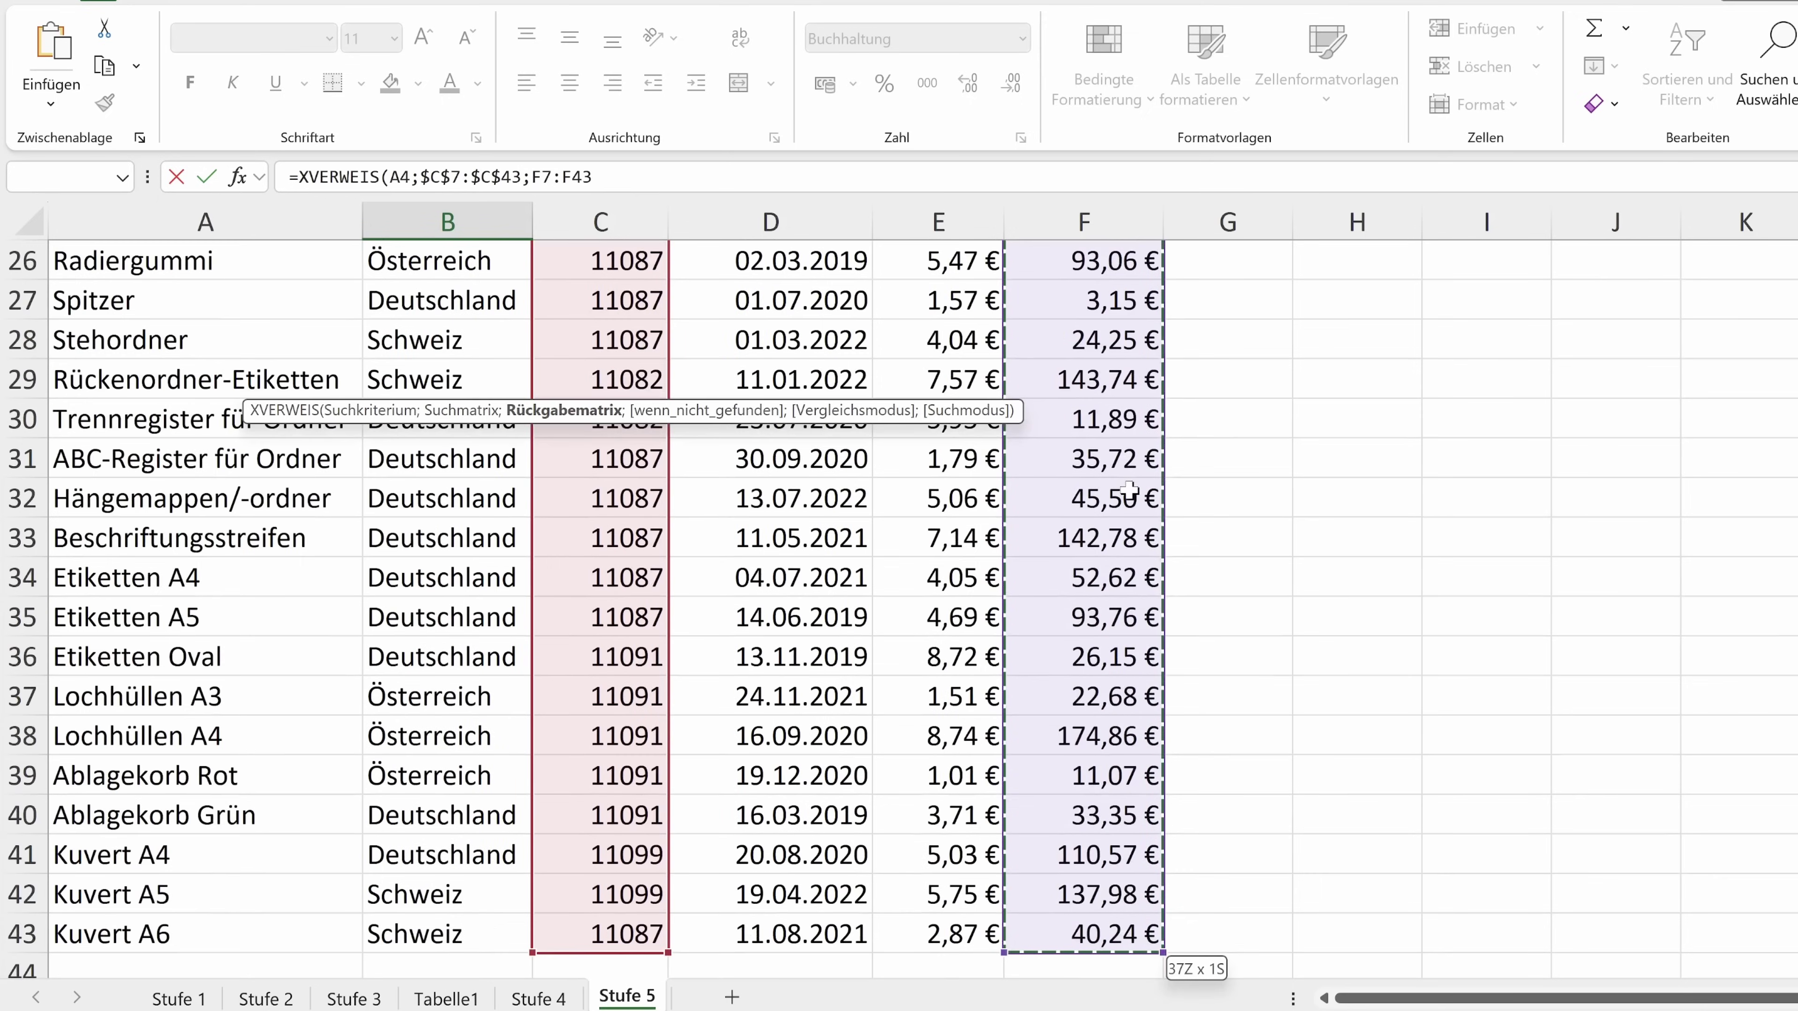
pyautogui.press('F4')
pyautogui.write('$F$43;')
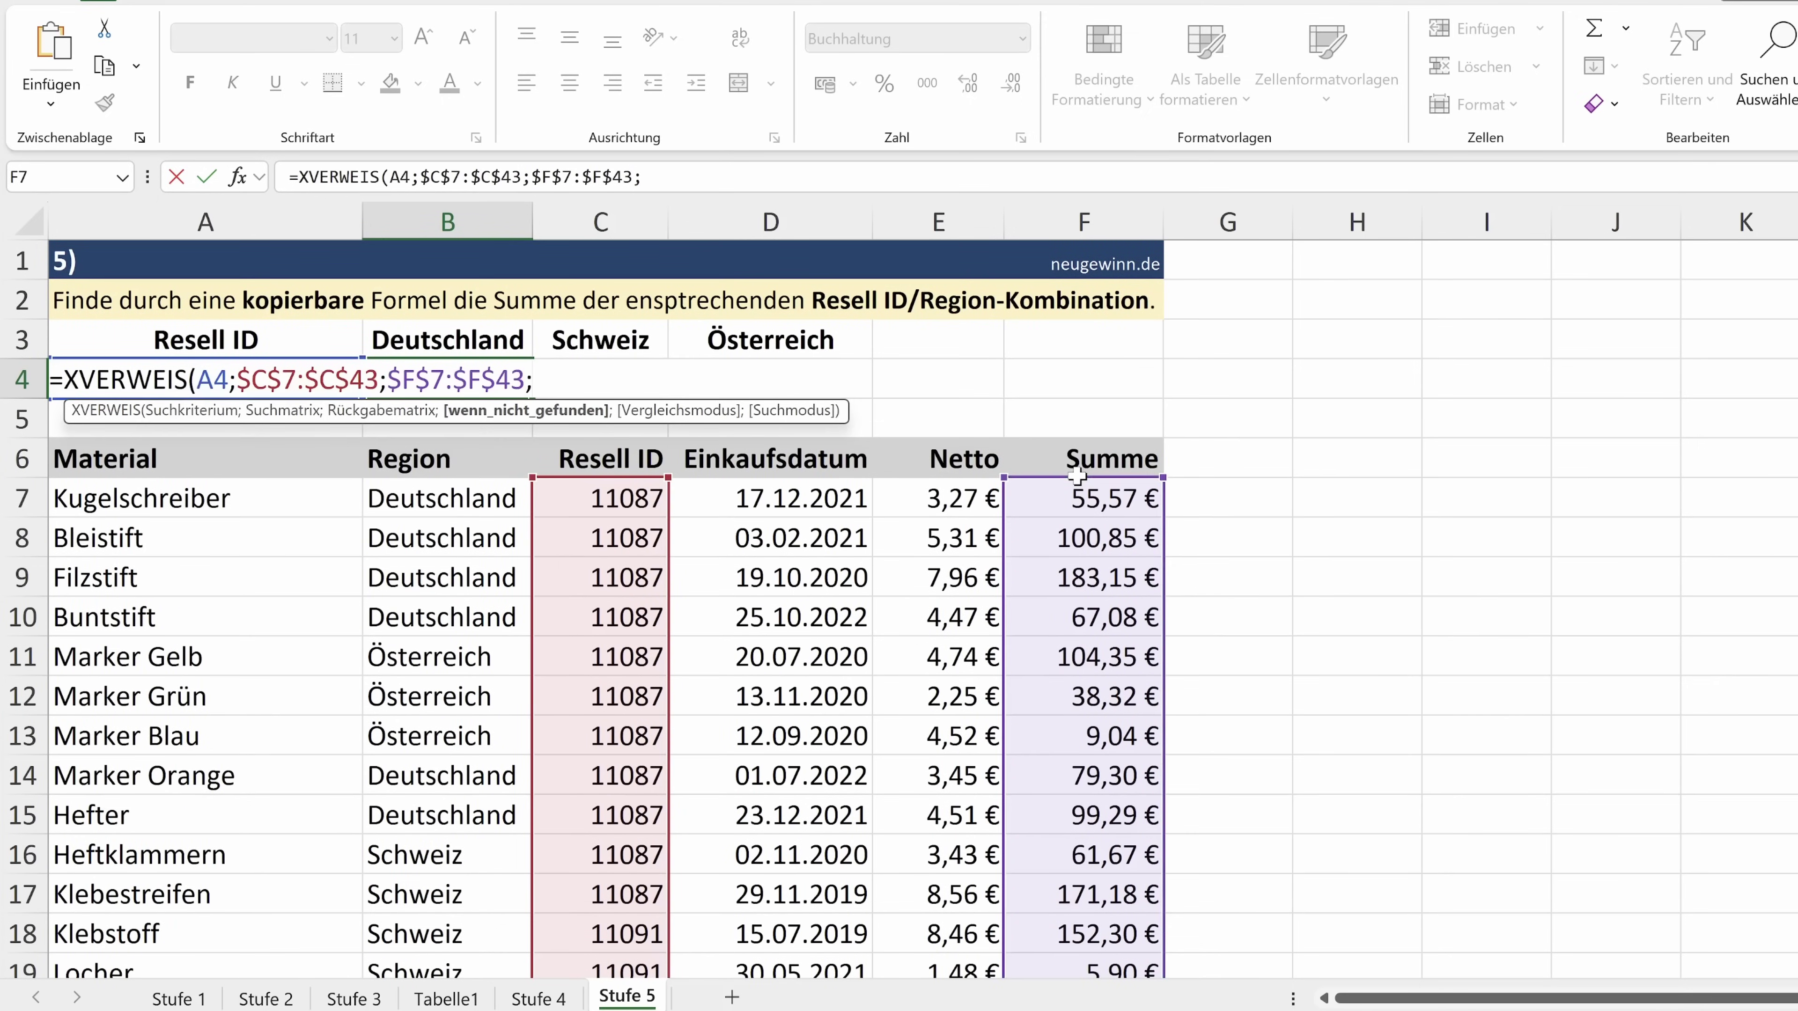
pyautogui.write(';')
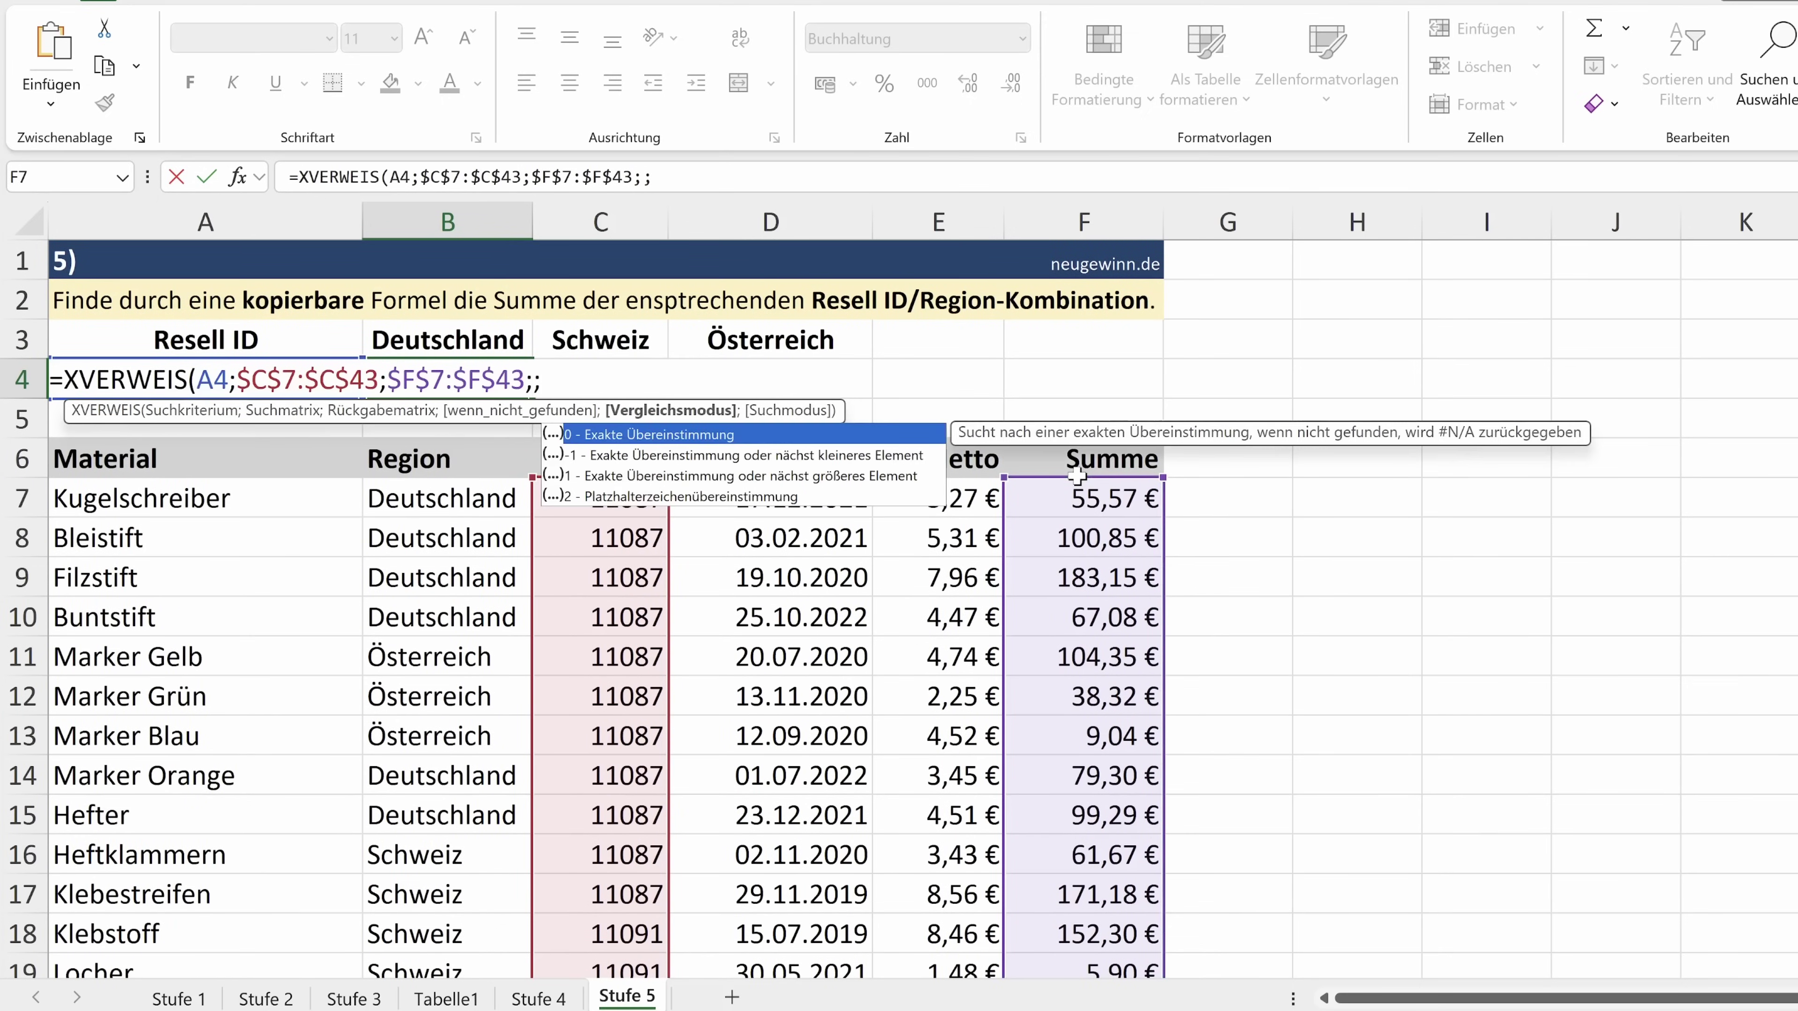
pyautogui.write('0')
pyautogui.write(';')
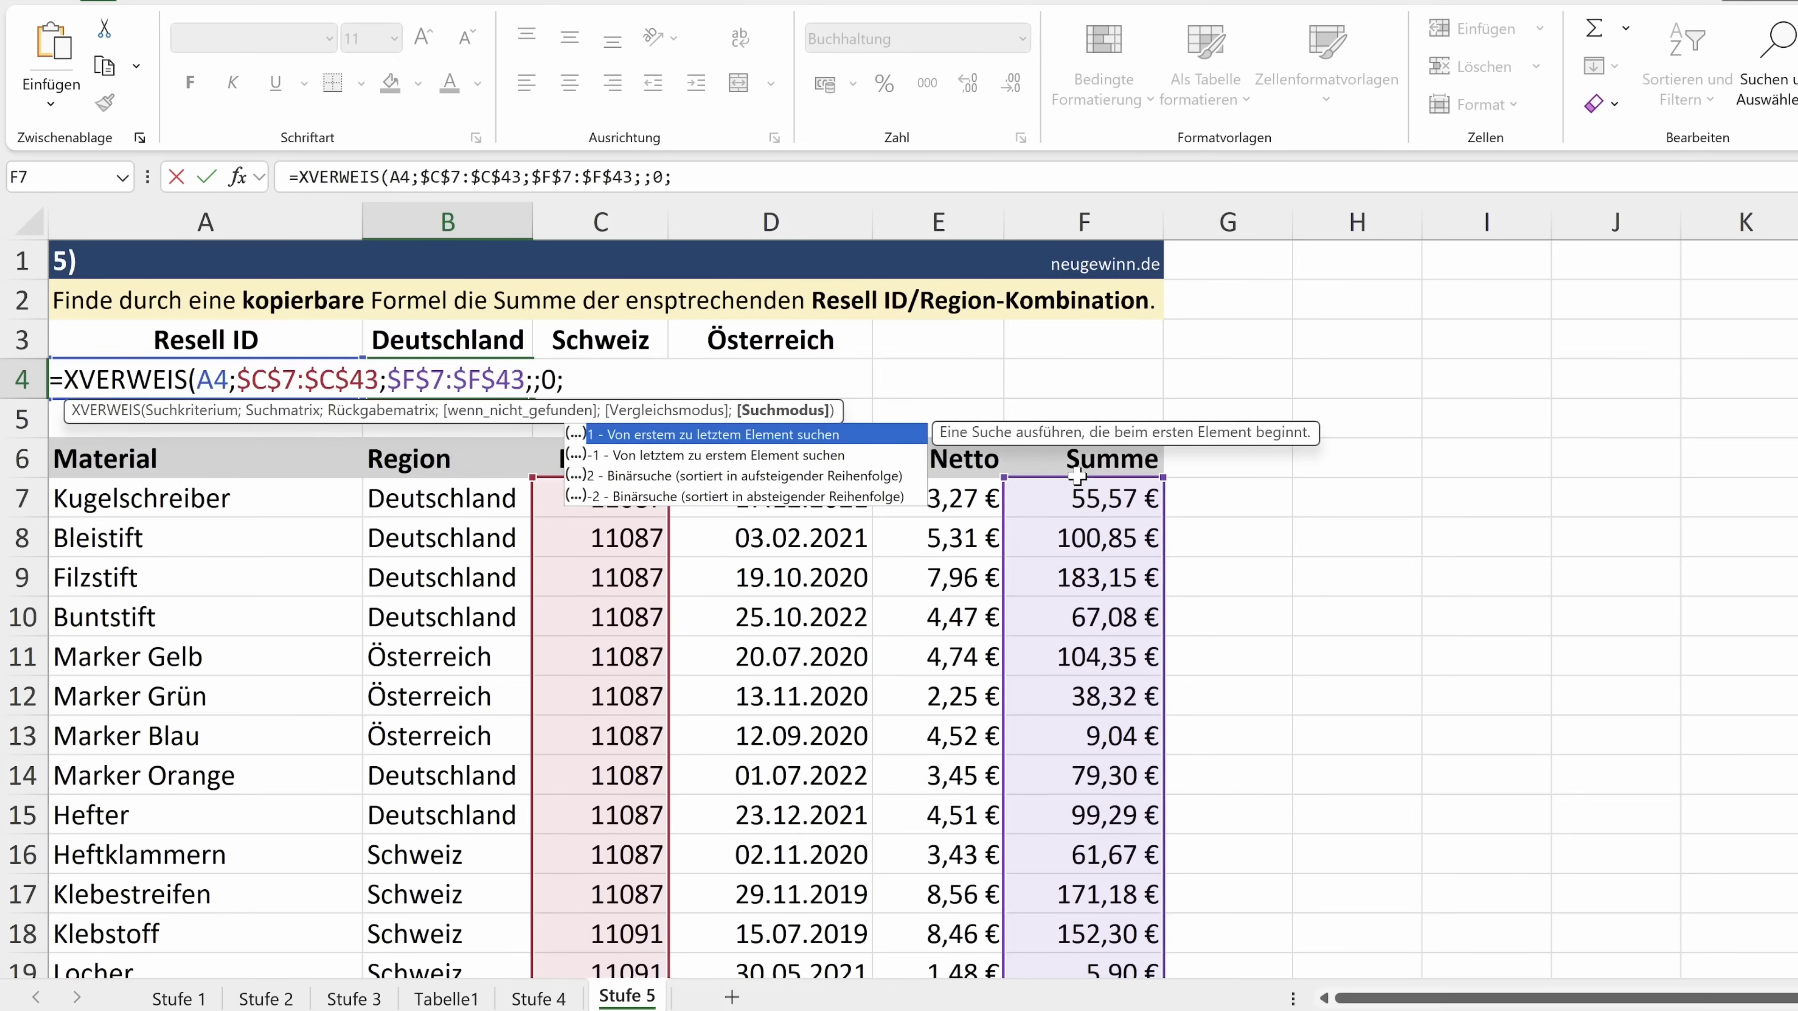
pyautogui.write('1')
pyautogui.write(')')
pyautogui.press('Return')
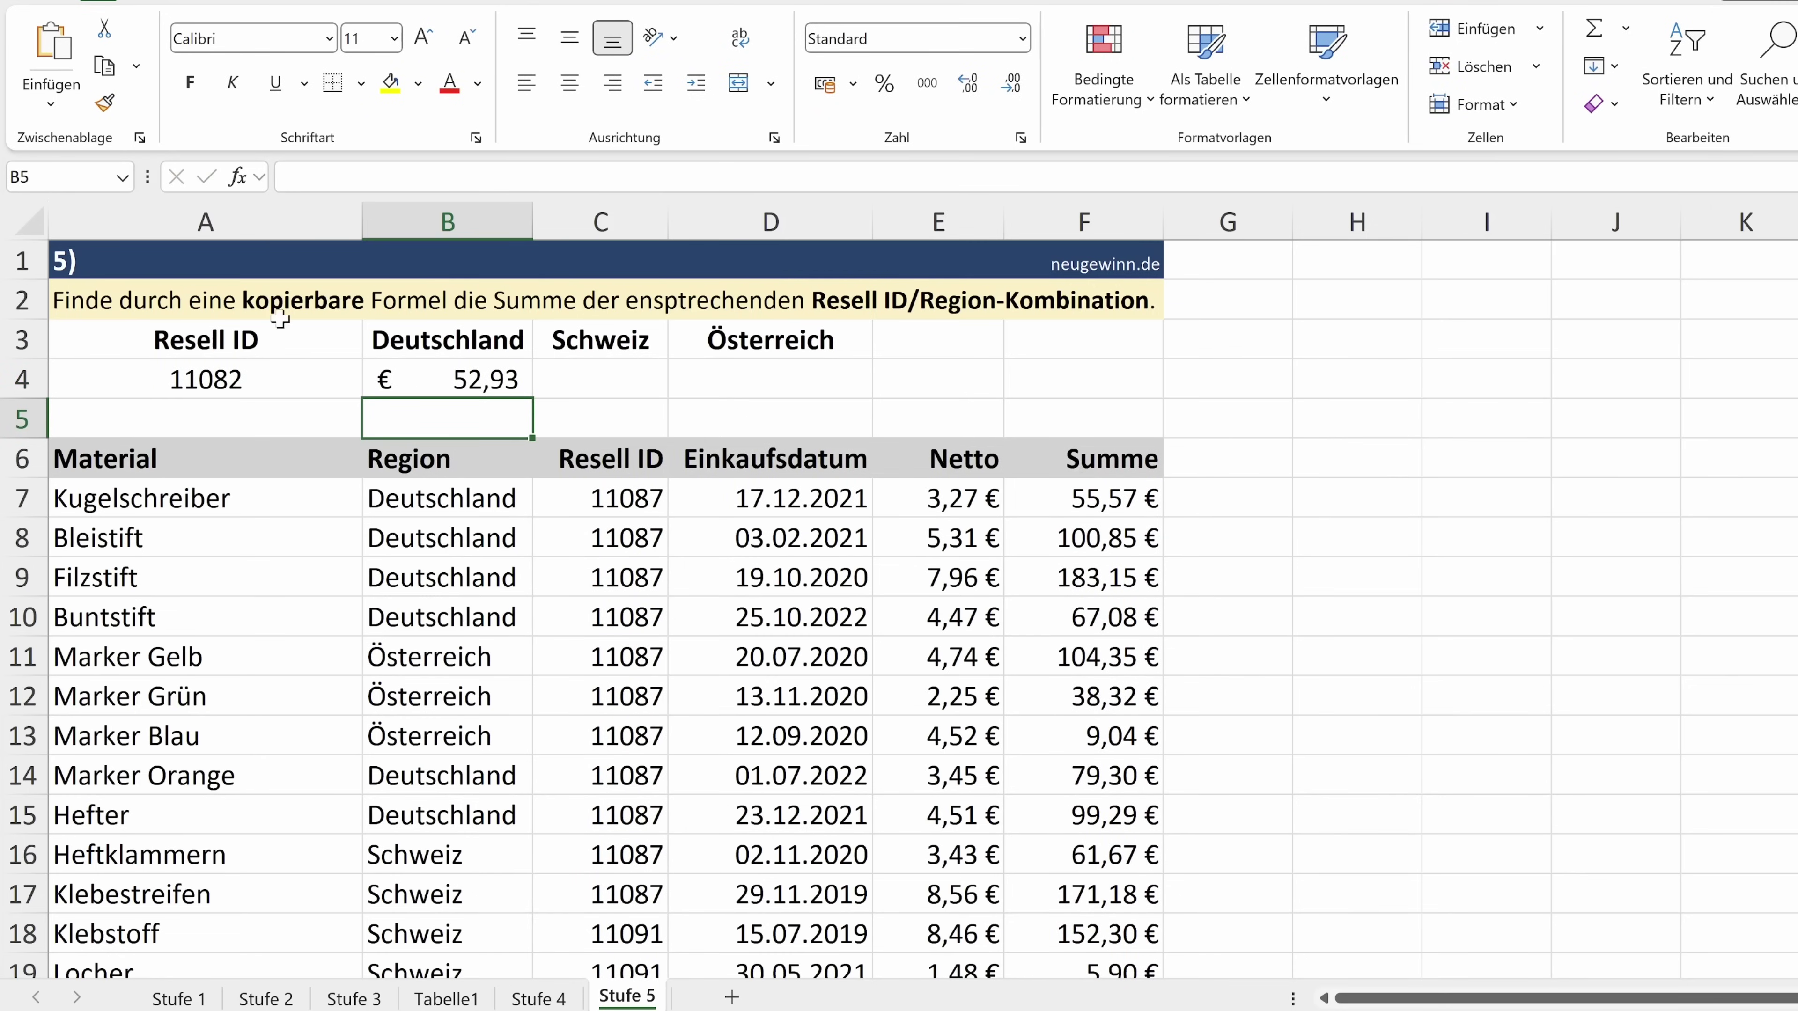
# Copy the B4 lookup to C4 under Schweiz, where it shows #NV, and reopen B4's formula.
pyautogui.click(444, 371)
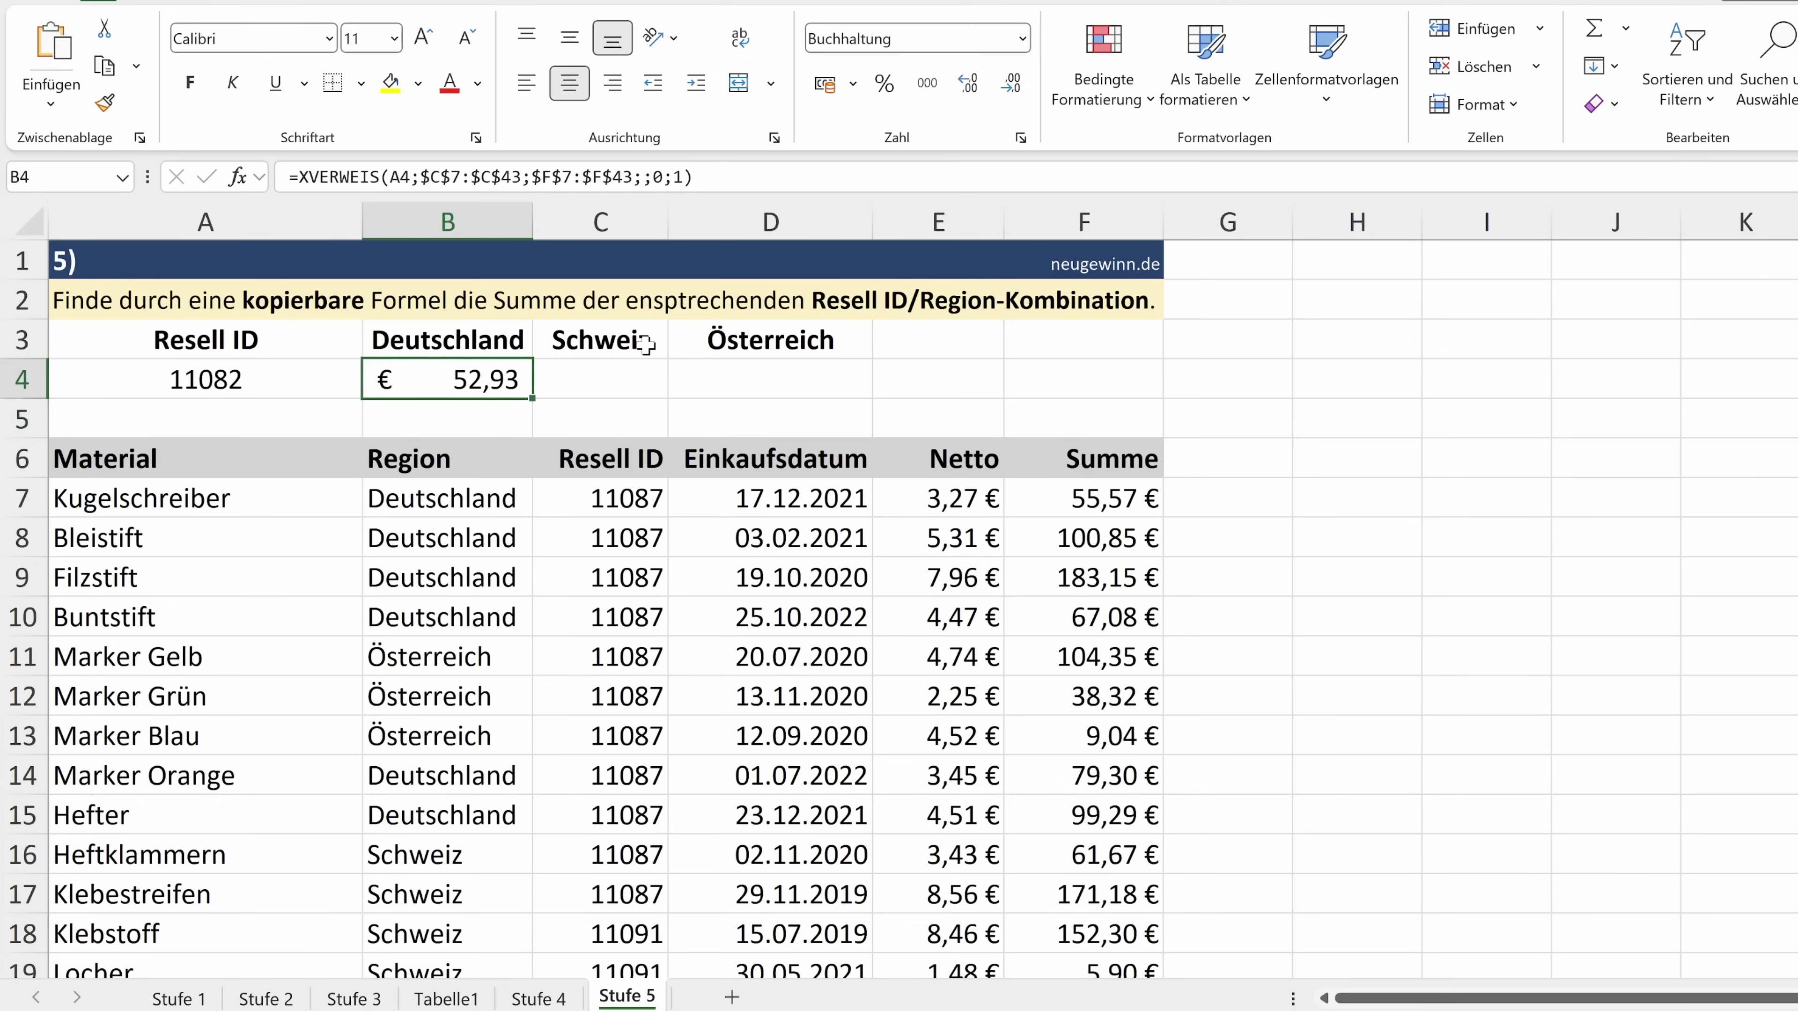
pyautogui.moveTo(532, 397); pyautogui.dragTo(751, 389)
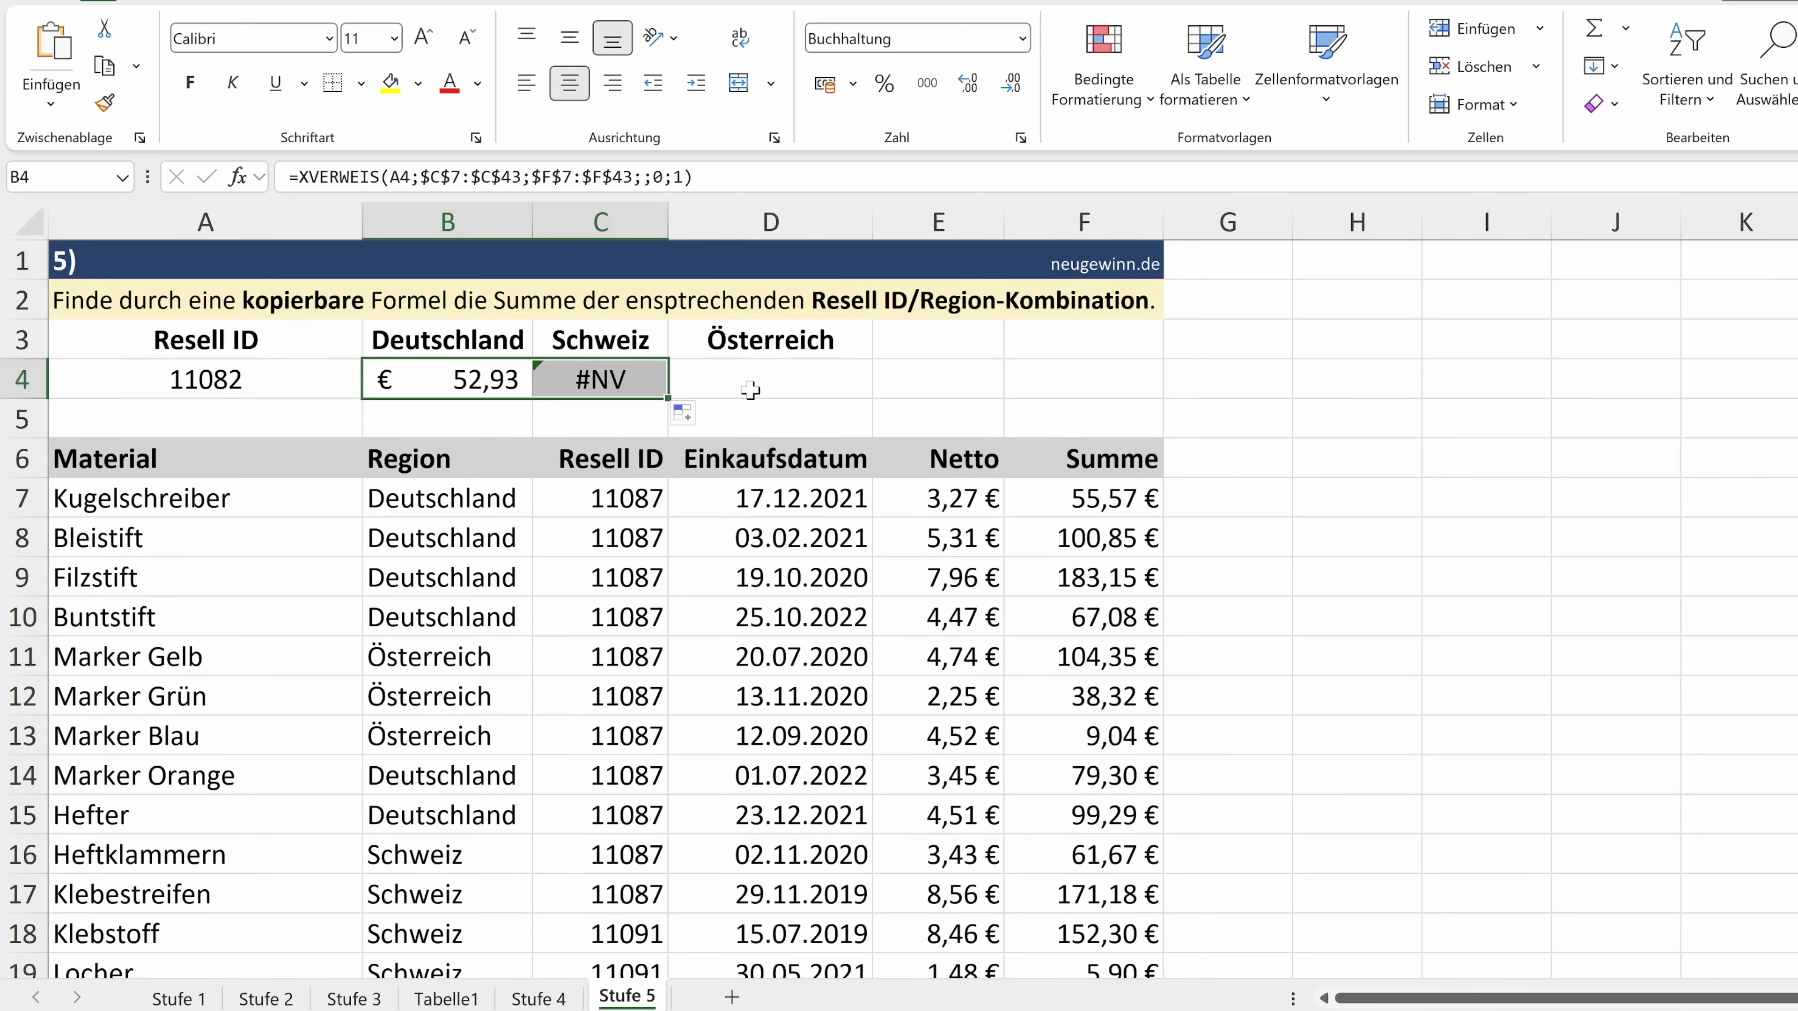
pyautogui.doubleClick(510, 380)
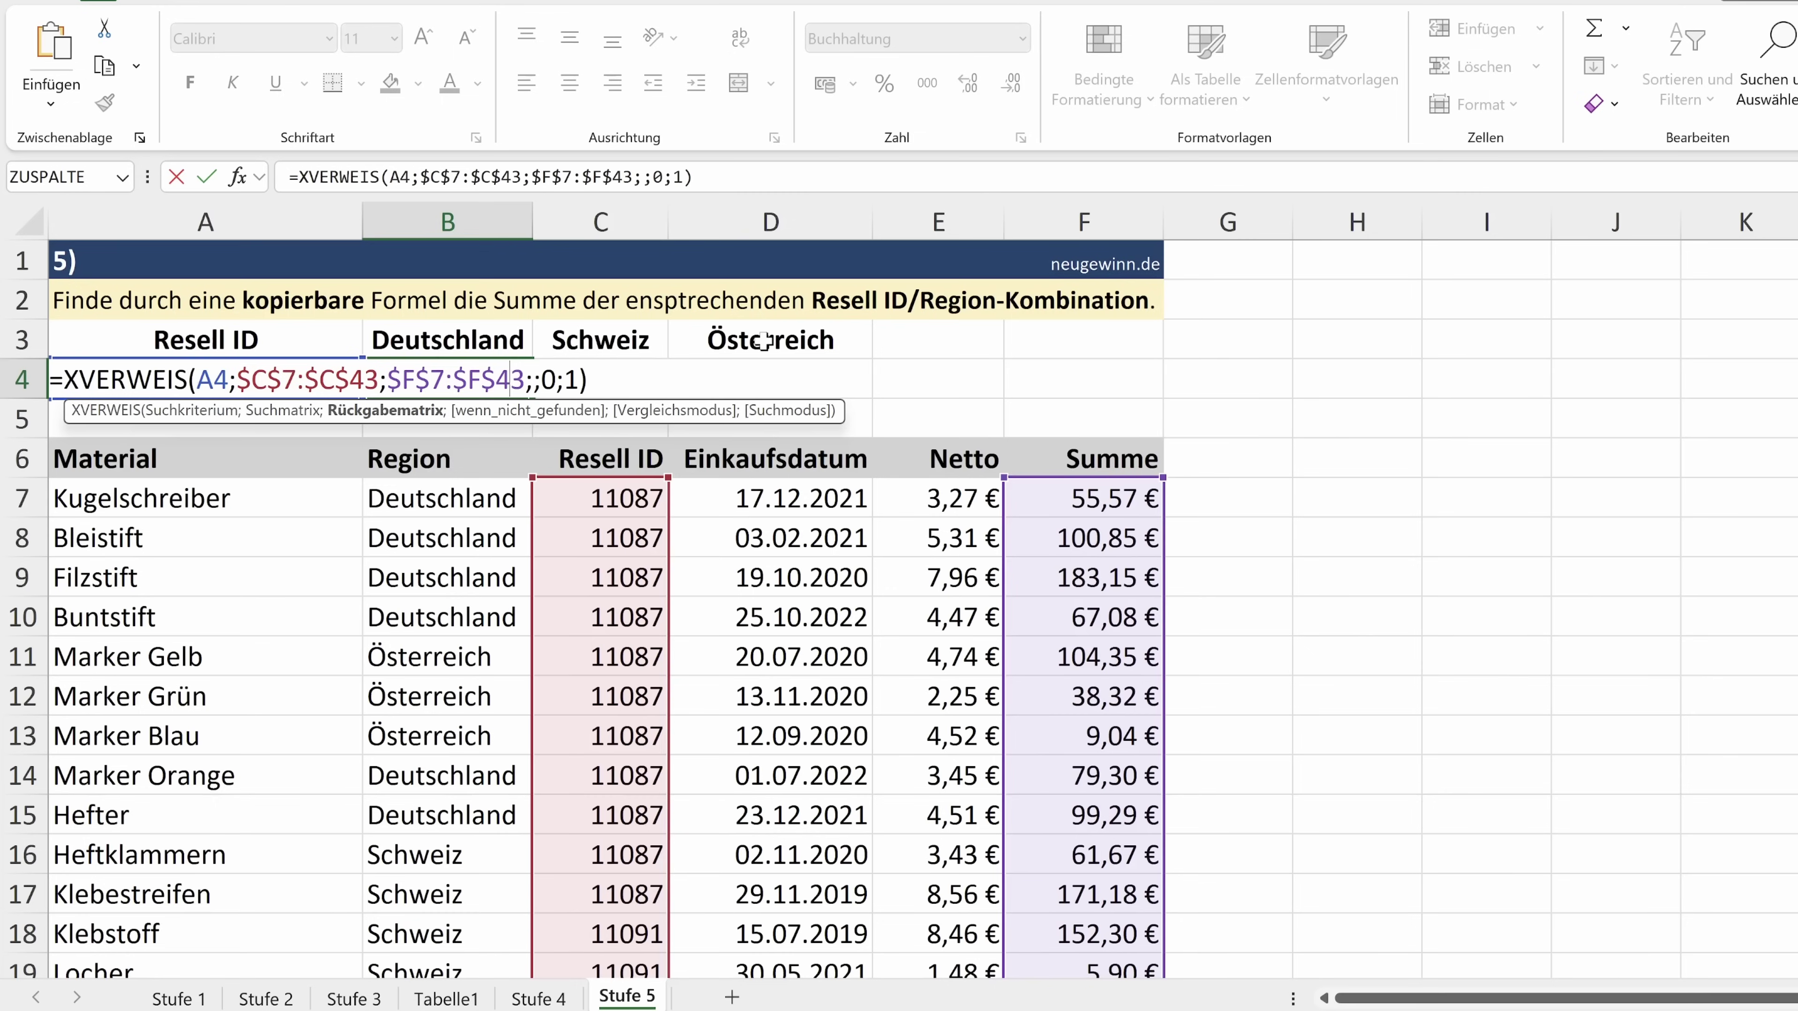
# Change the search value to $A$4&B3, combining Resell ID with the region header.
pyautogui.click(213, 379)
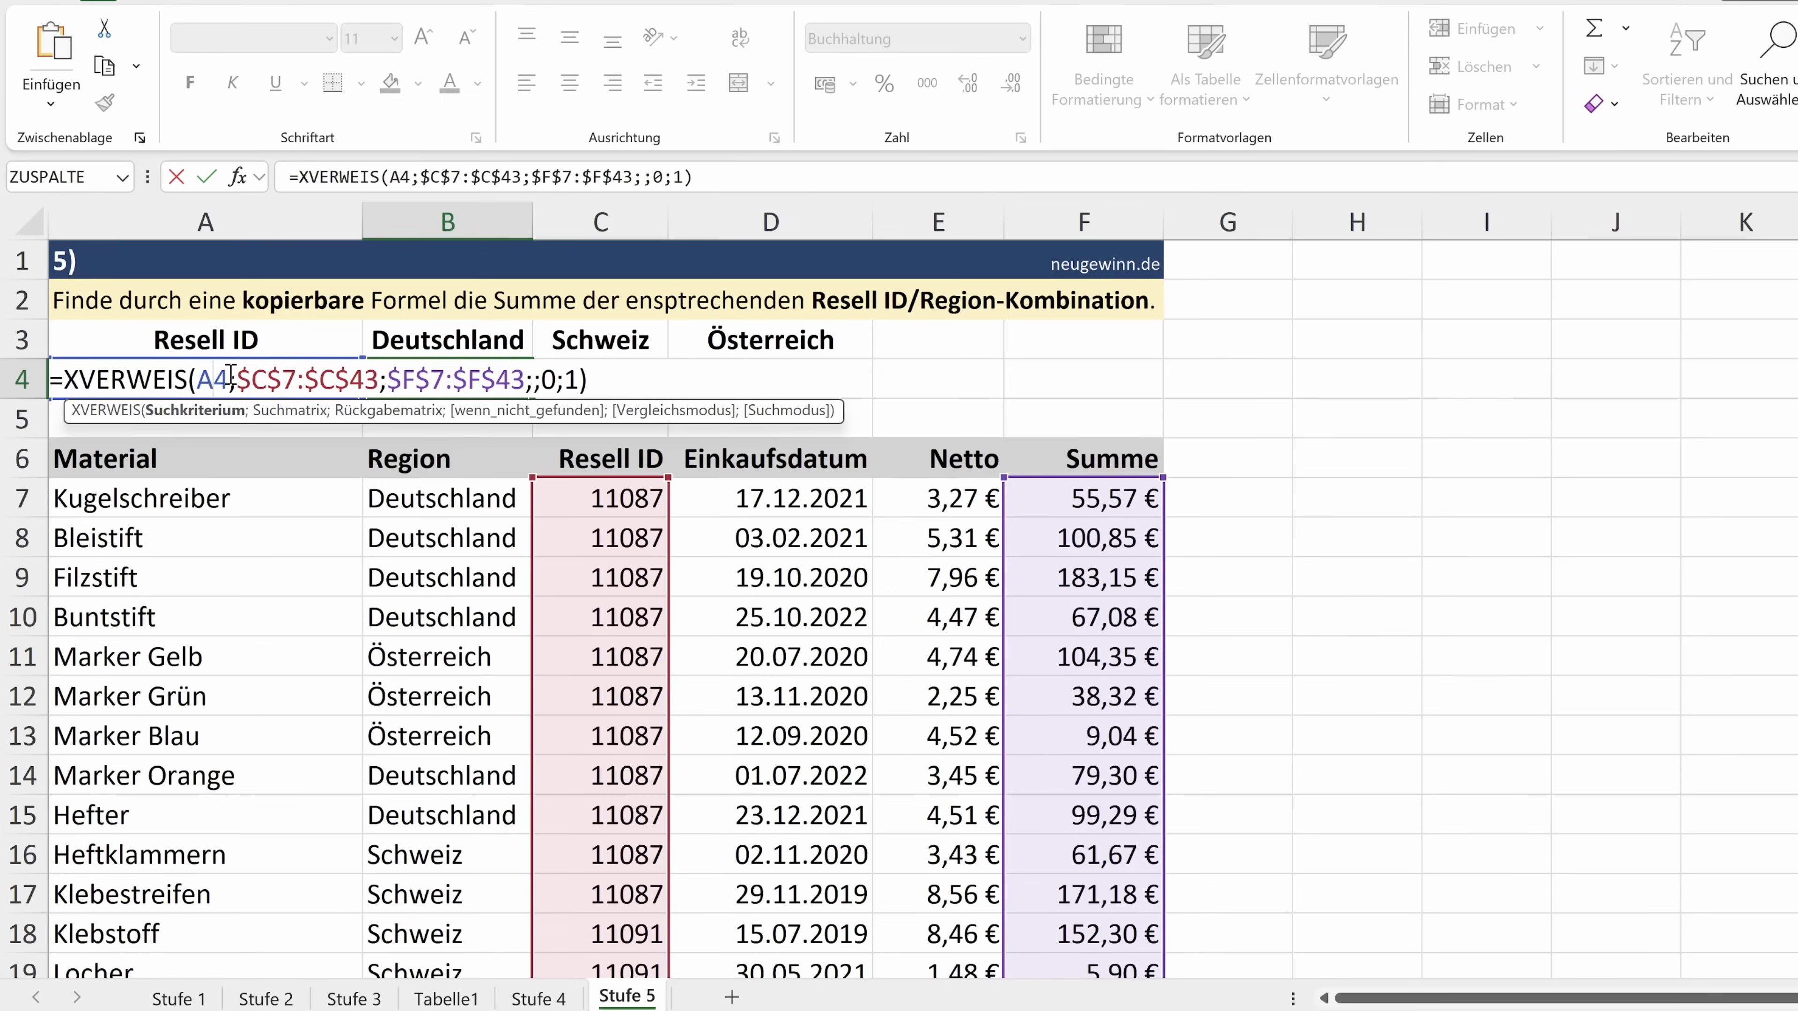
pyautogui.press('F4')
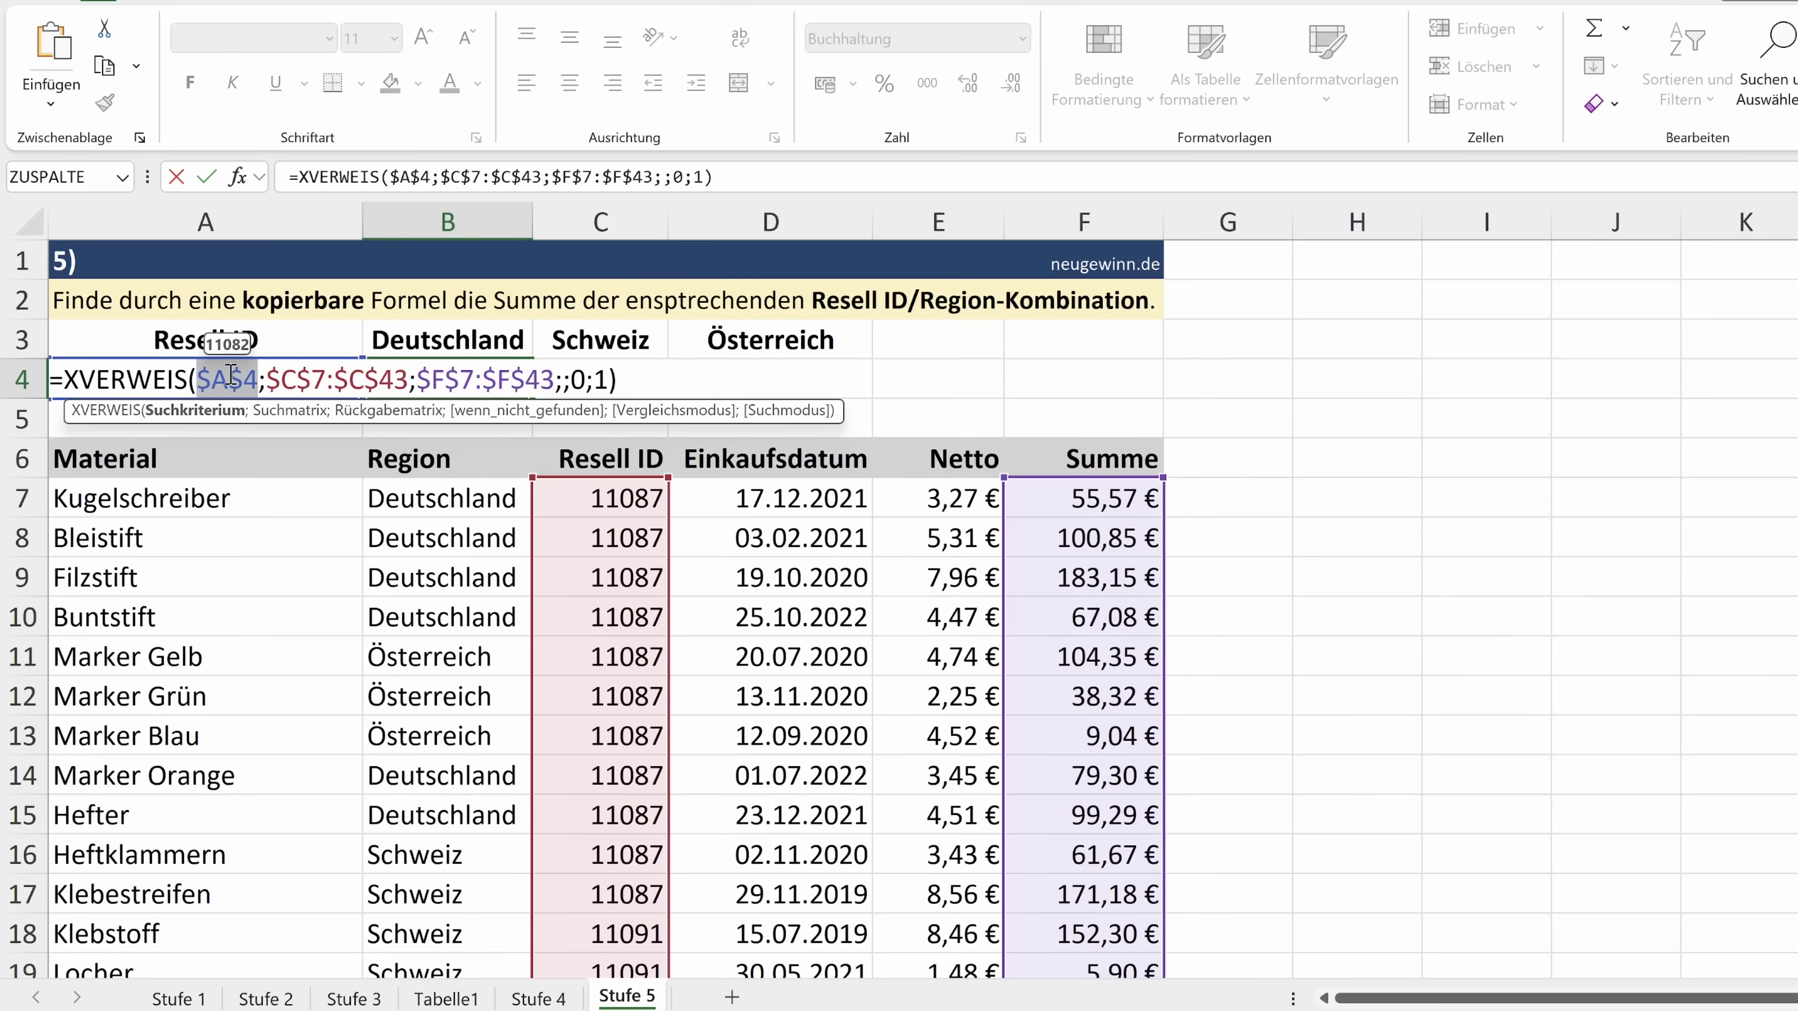
pyautogui.click(256, 381)
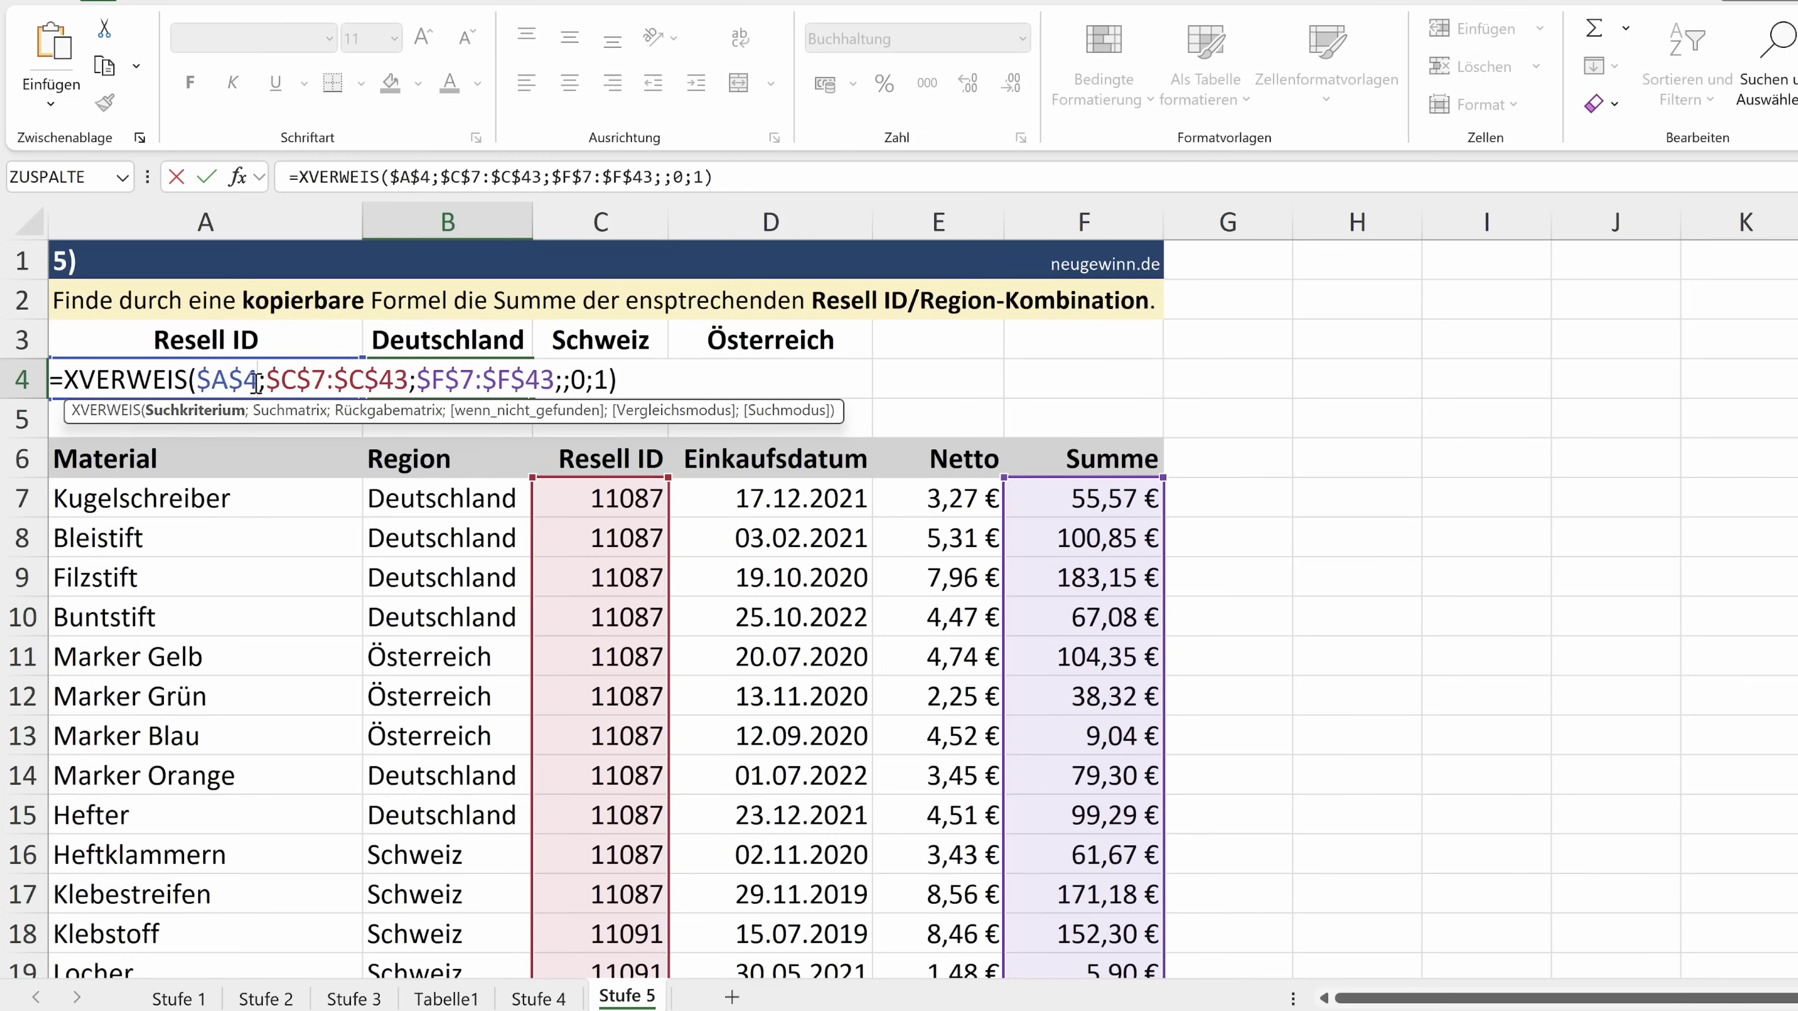
pyautogui.write('&')
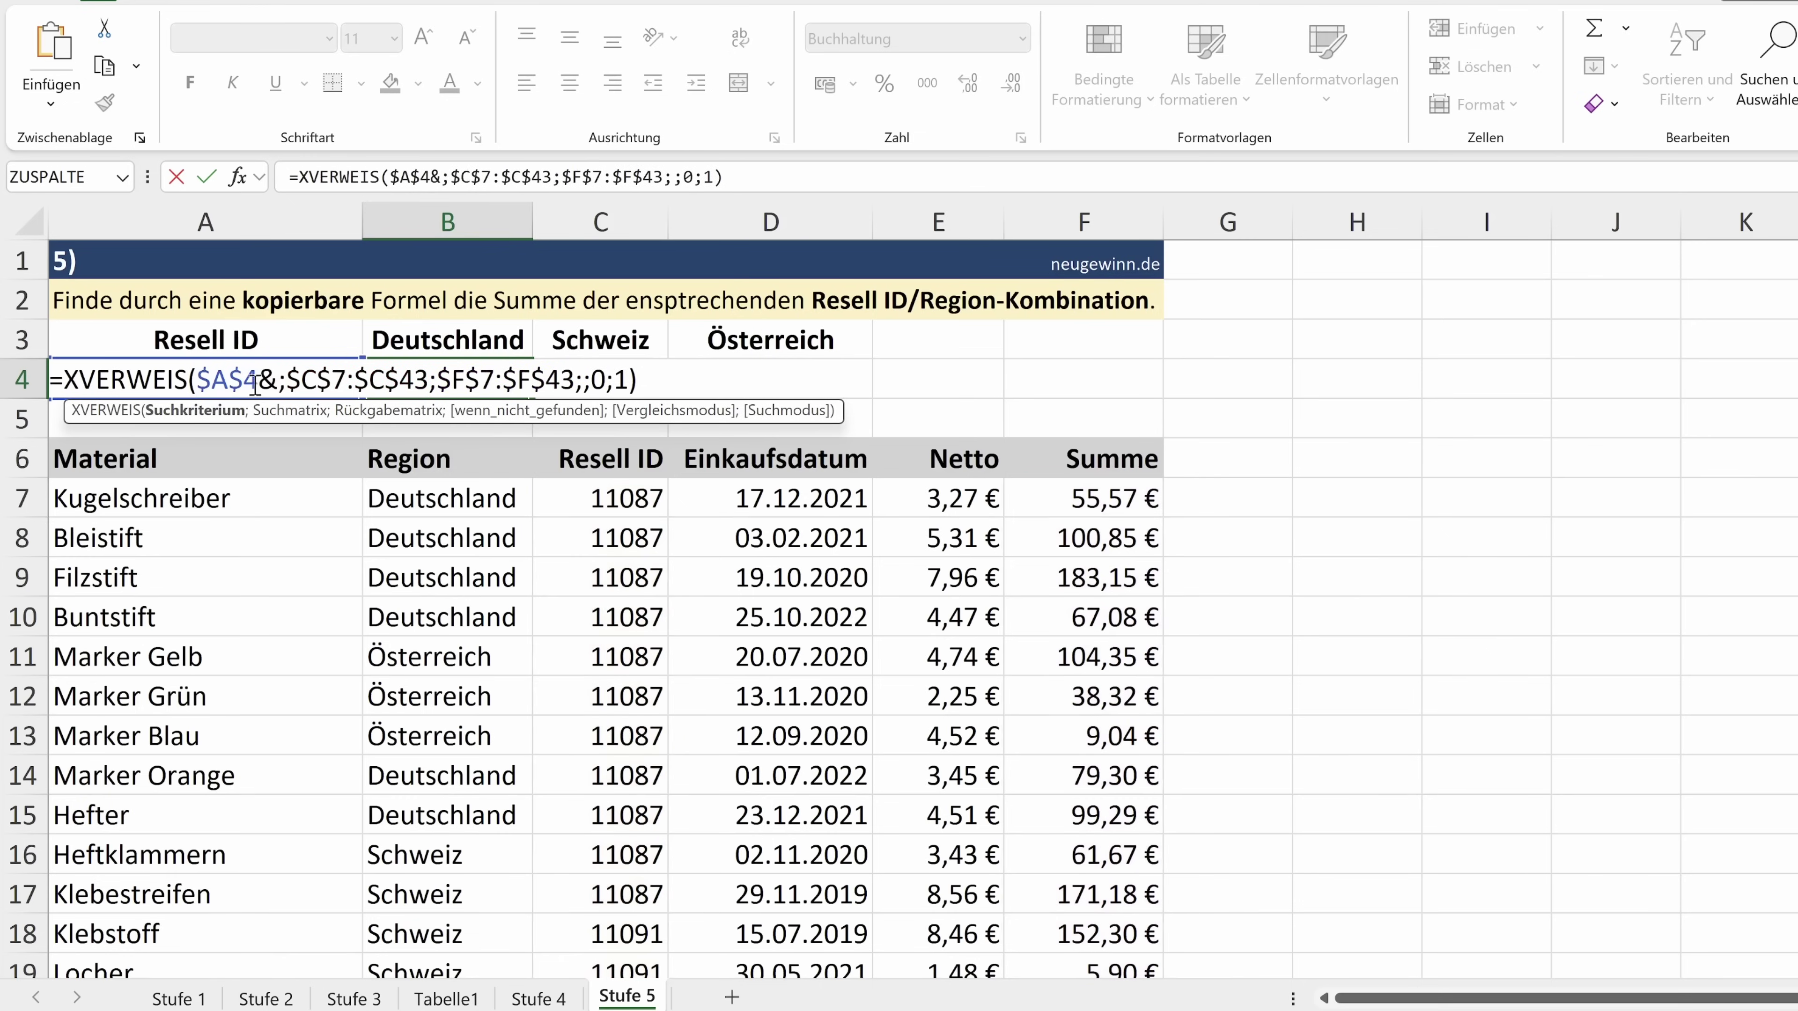
pyautogui.click(469, 338)
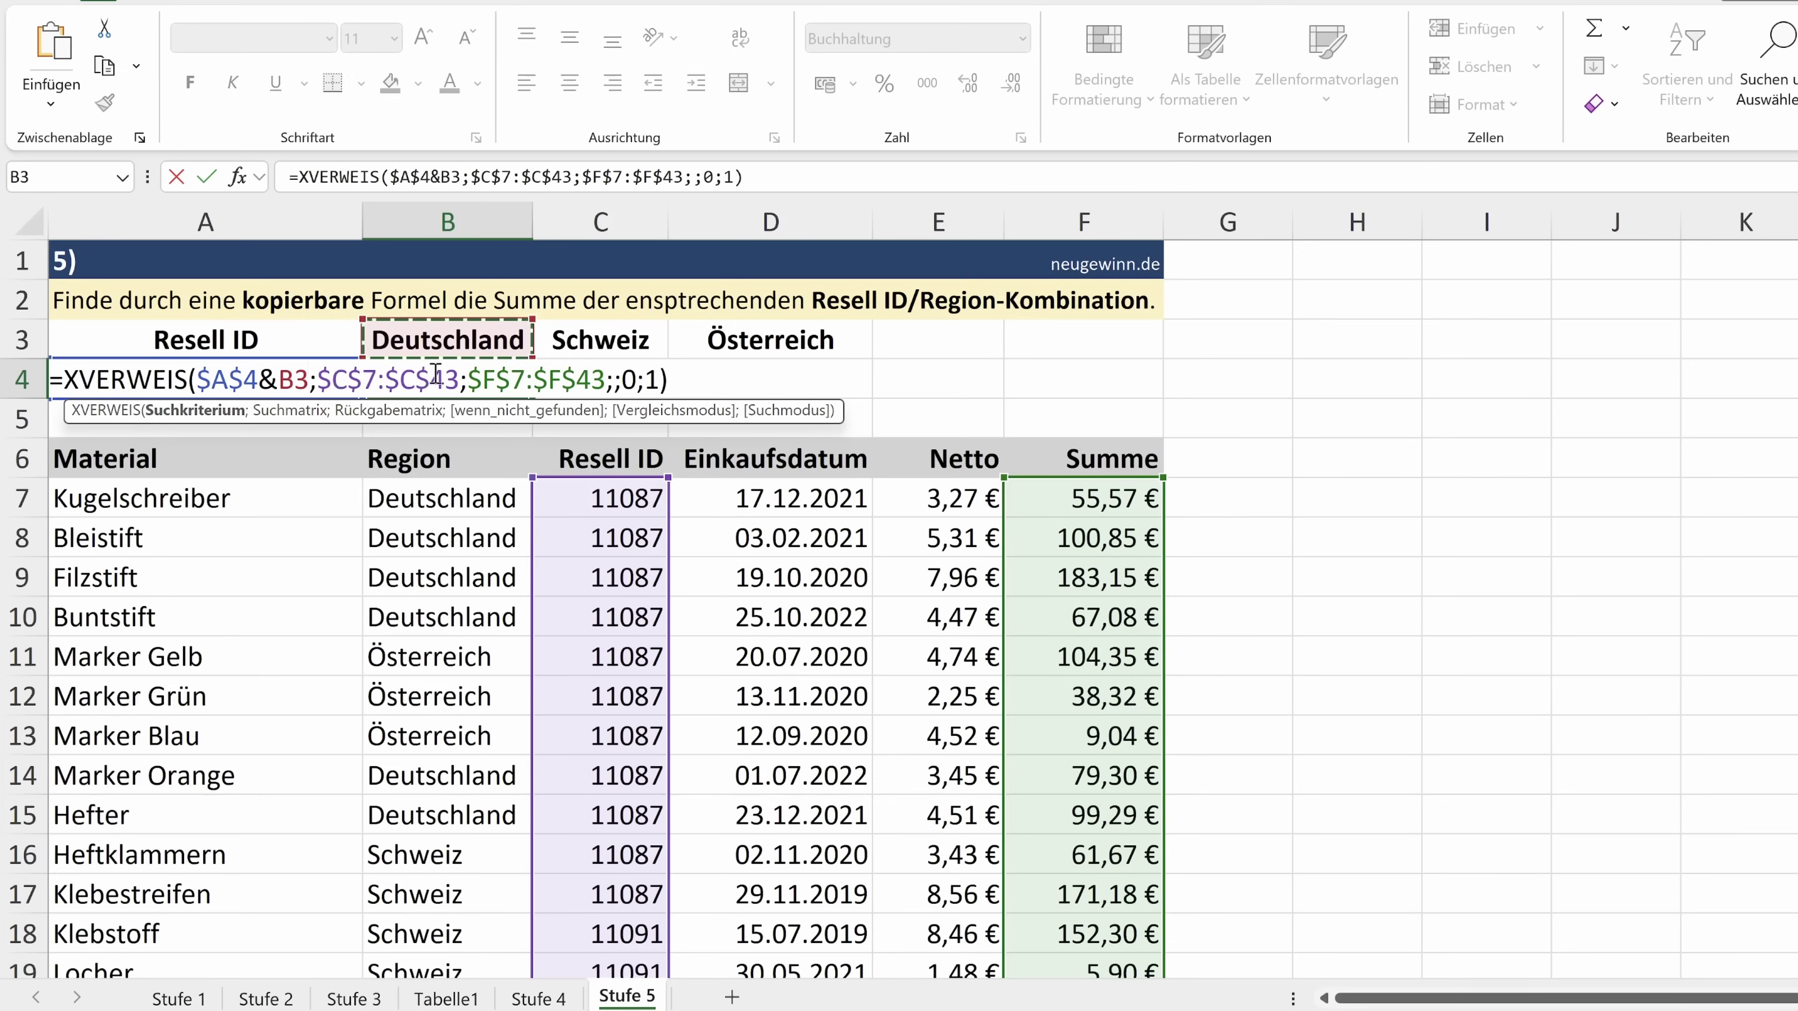
pyautogui.moveTo(258, 380); pyautogui.dragTo(309, 380)
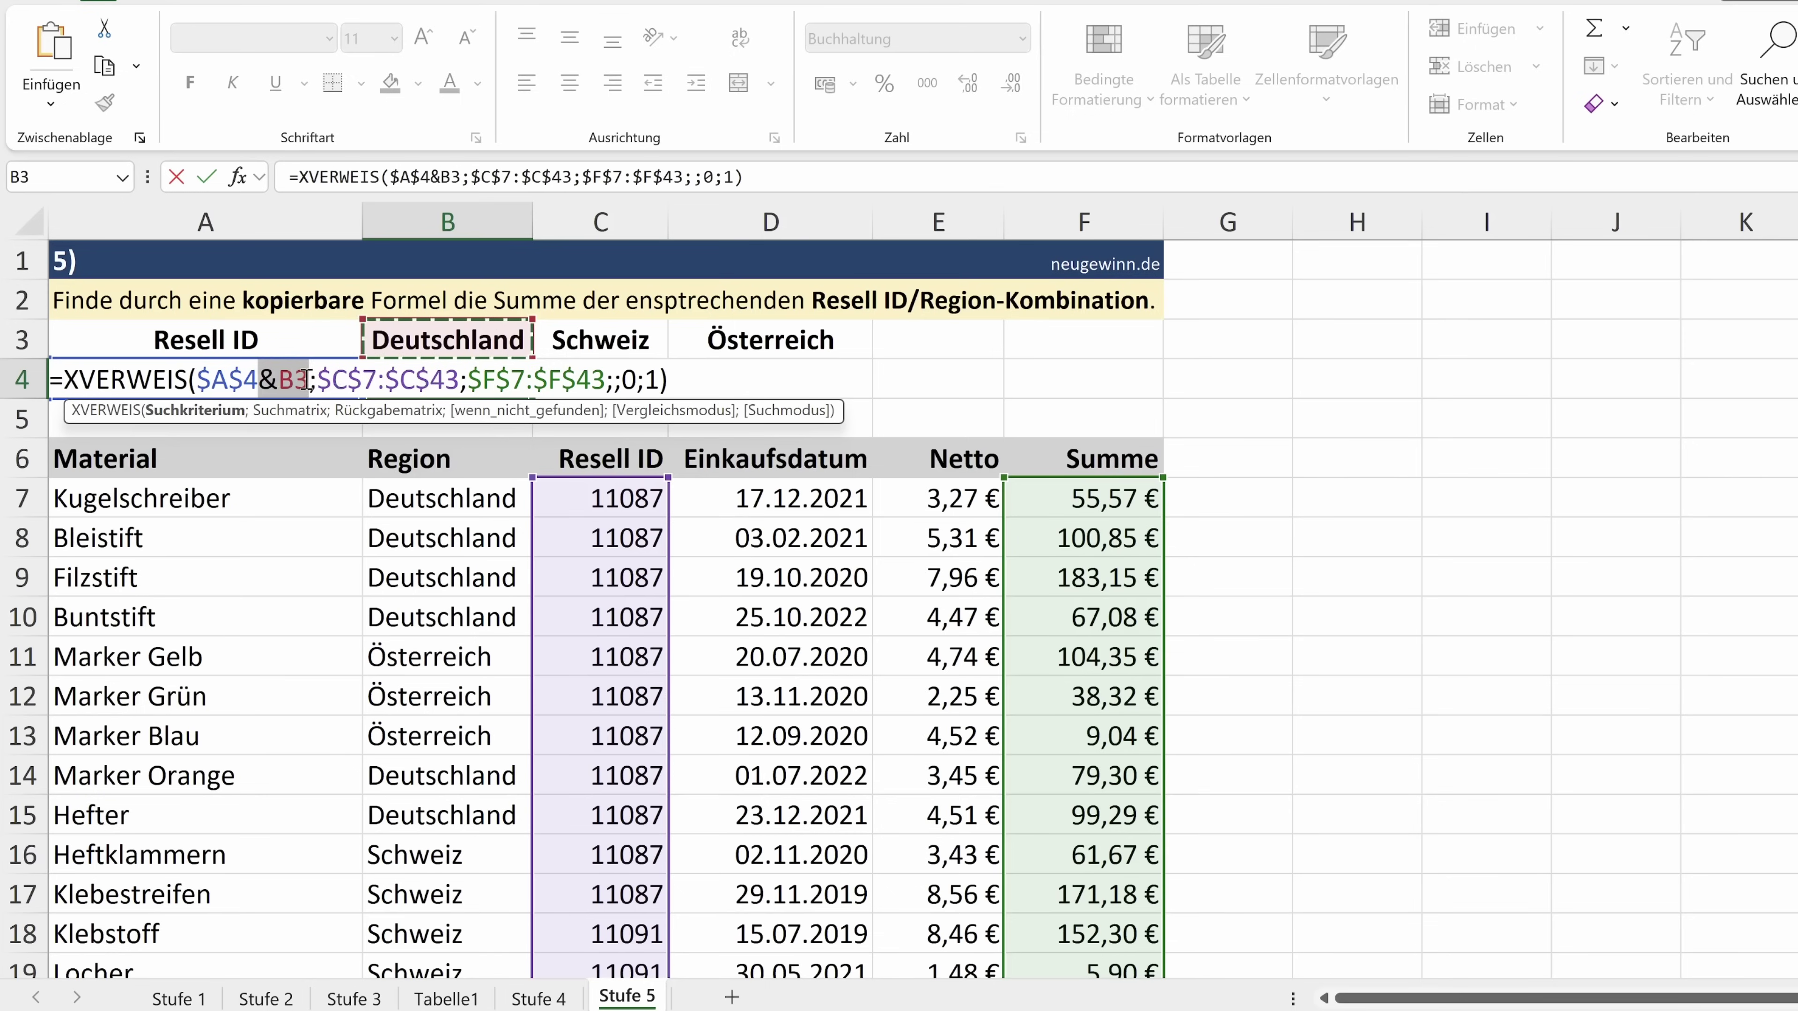
# Extend the search range to $C$7:$C$43&$B$7:$B$43 and commit, returning € 11,89.
pyautogui.click(457, 380)
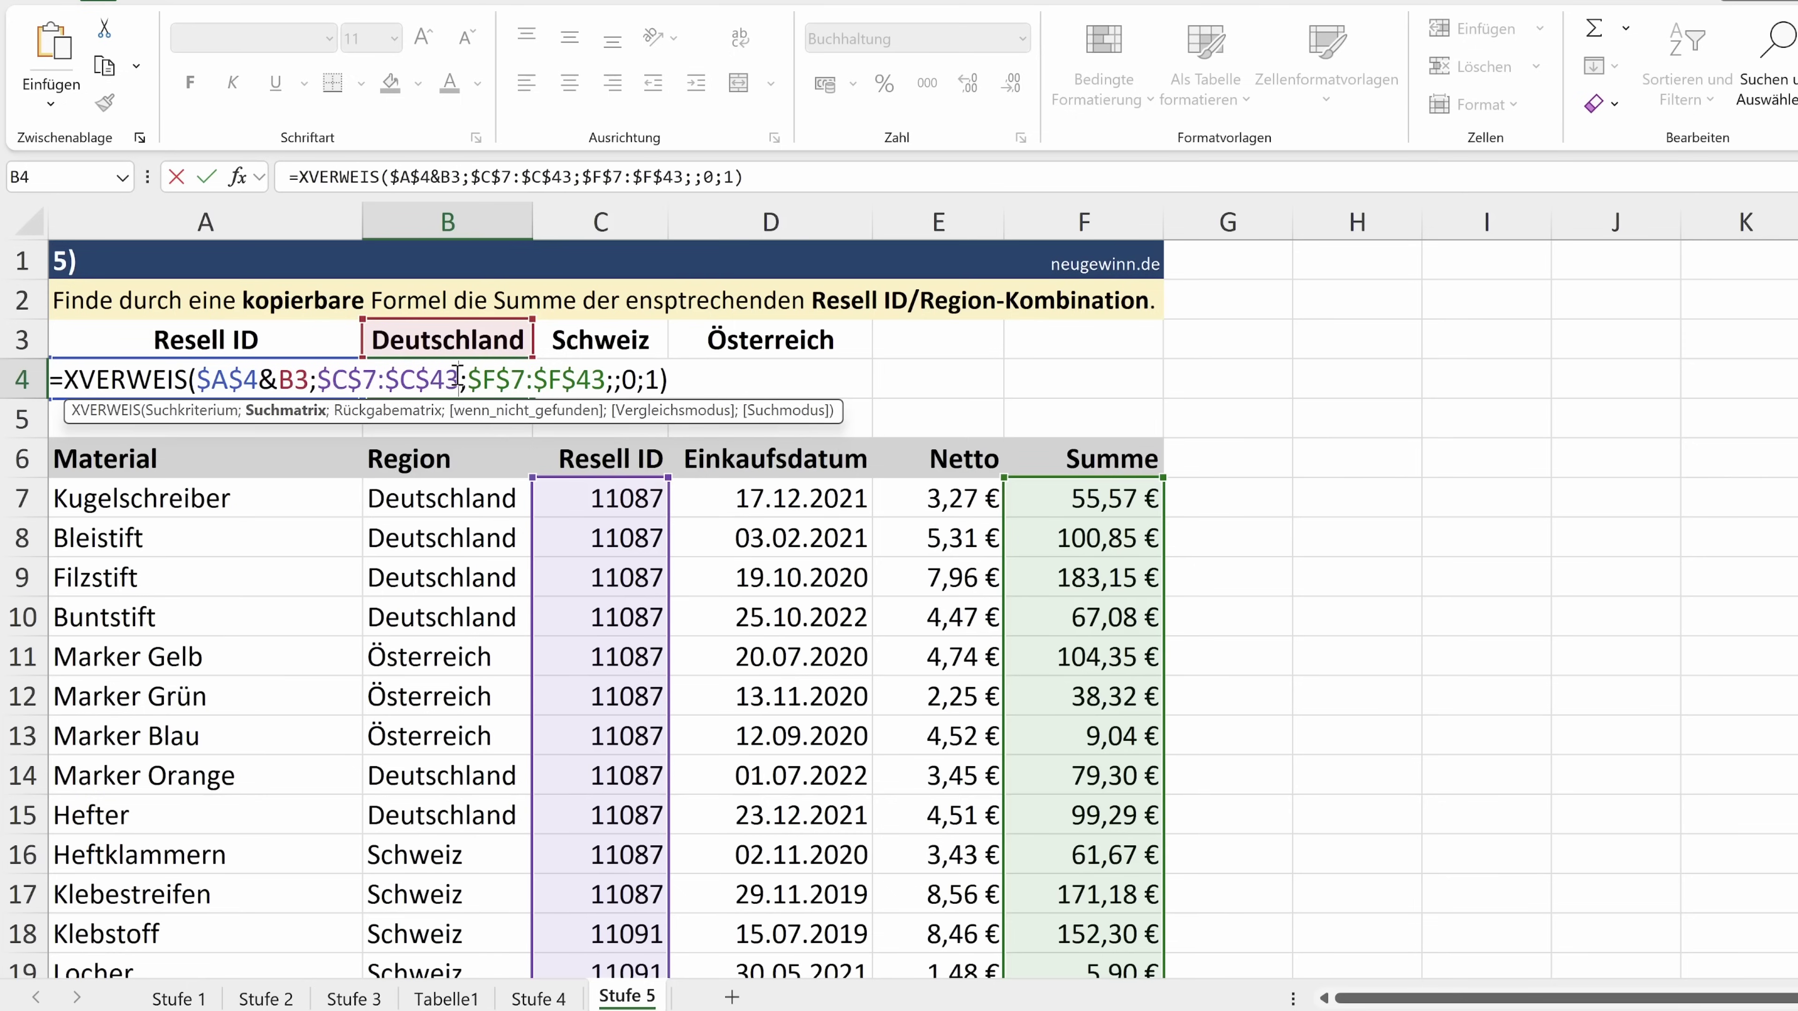
pyautogui.write('&')
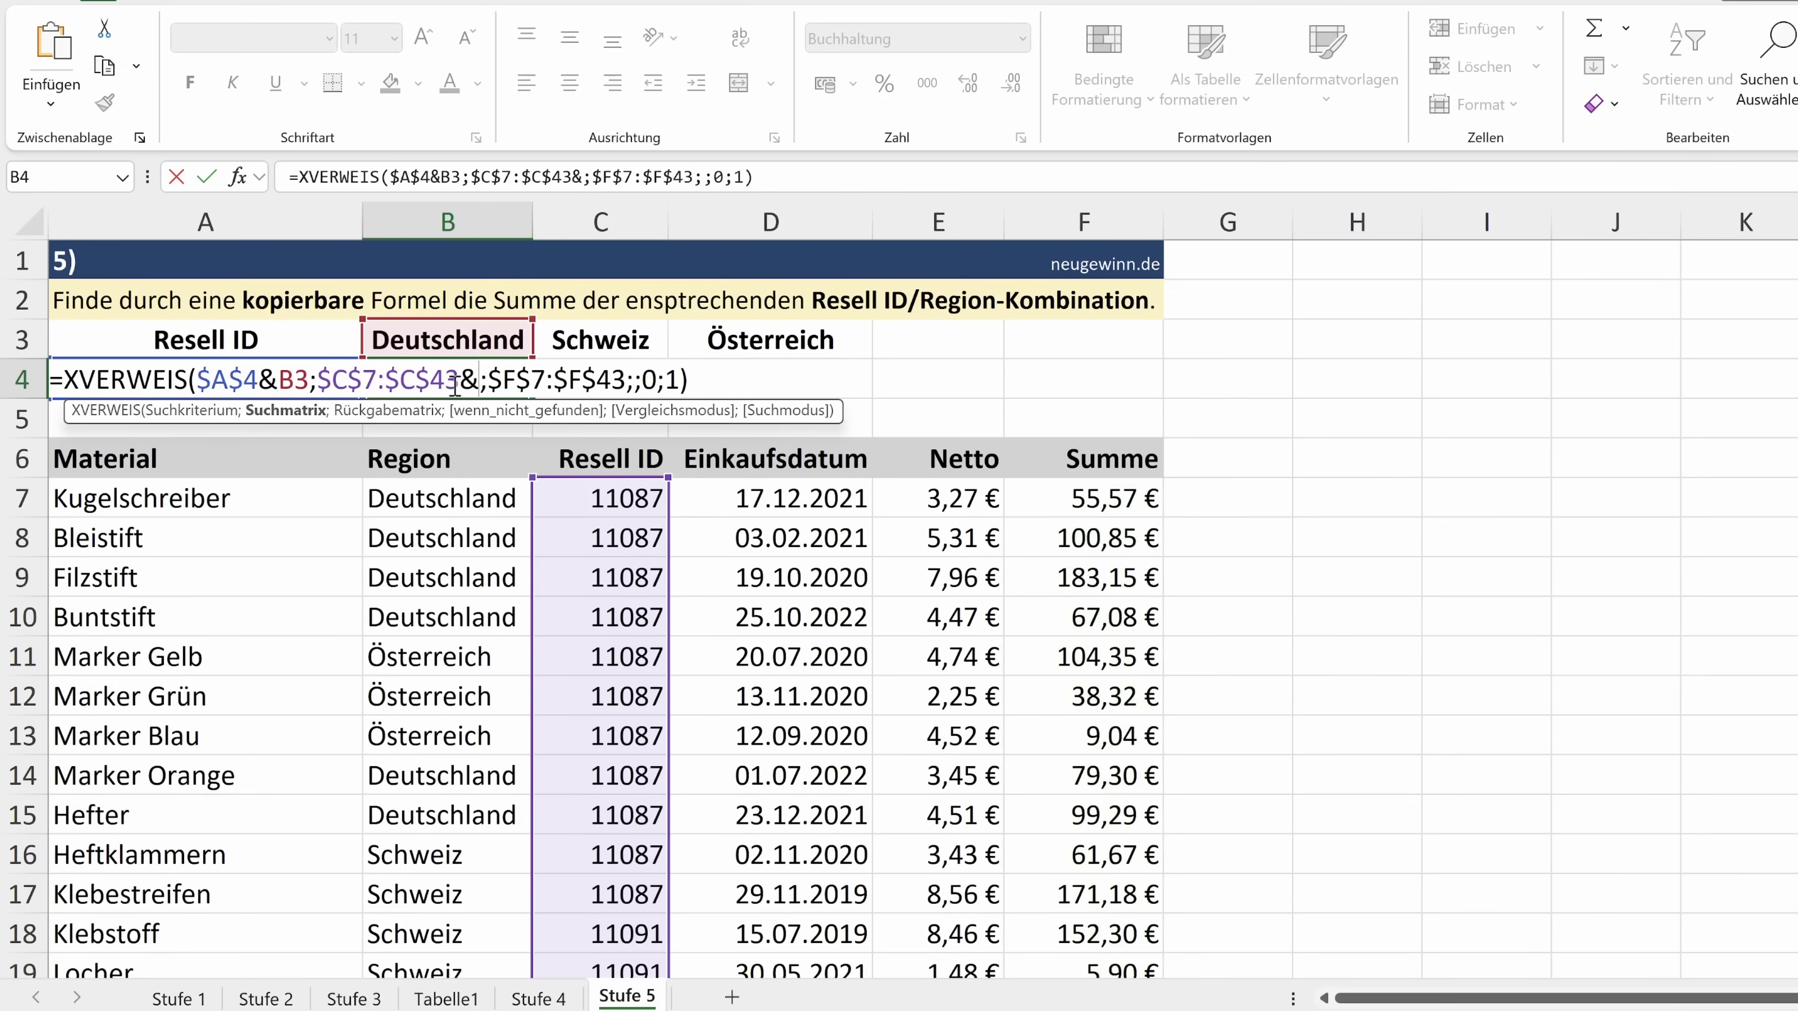
pyautogui.click(448, 502)
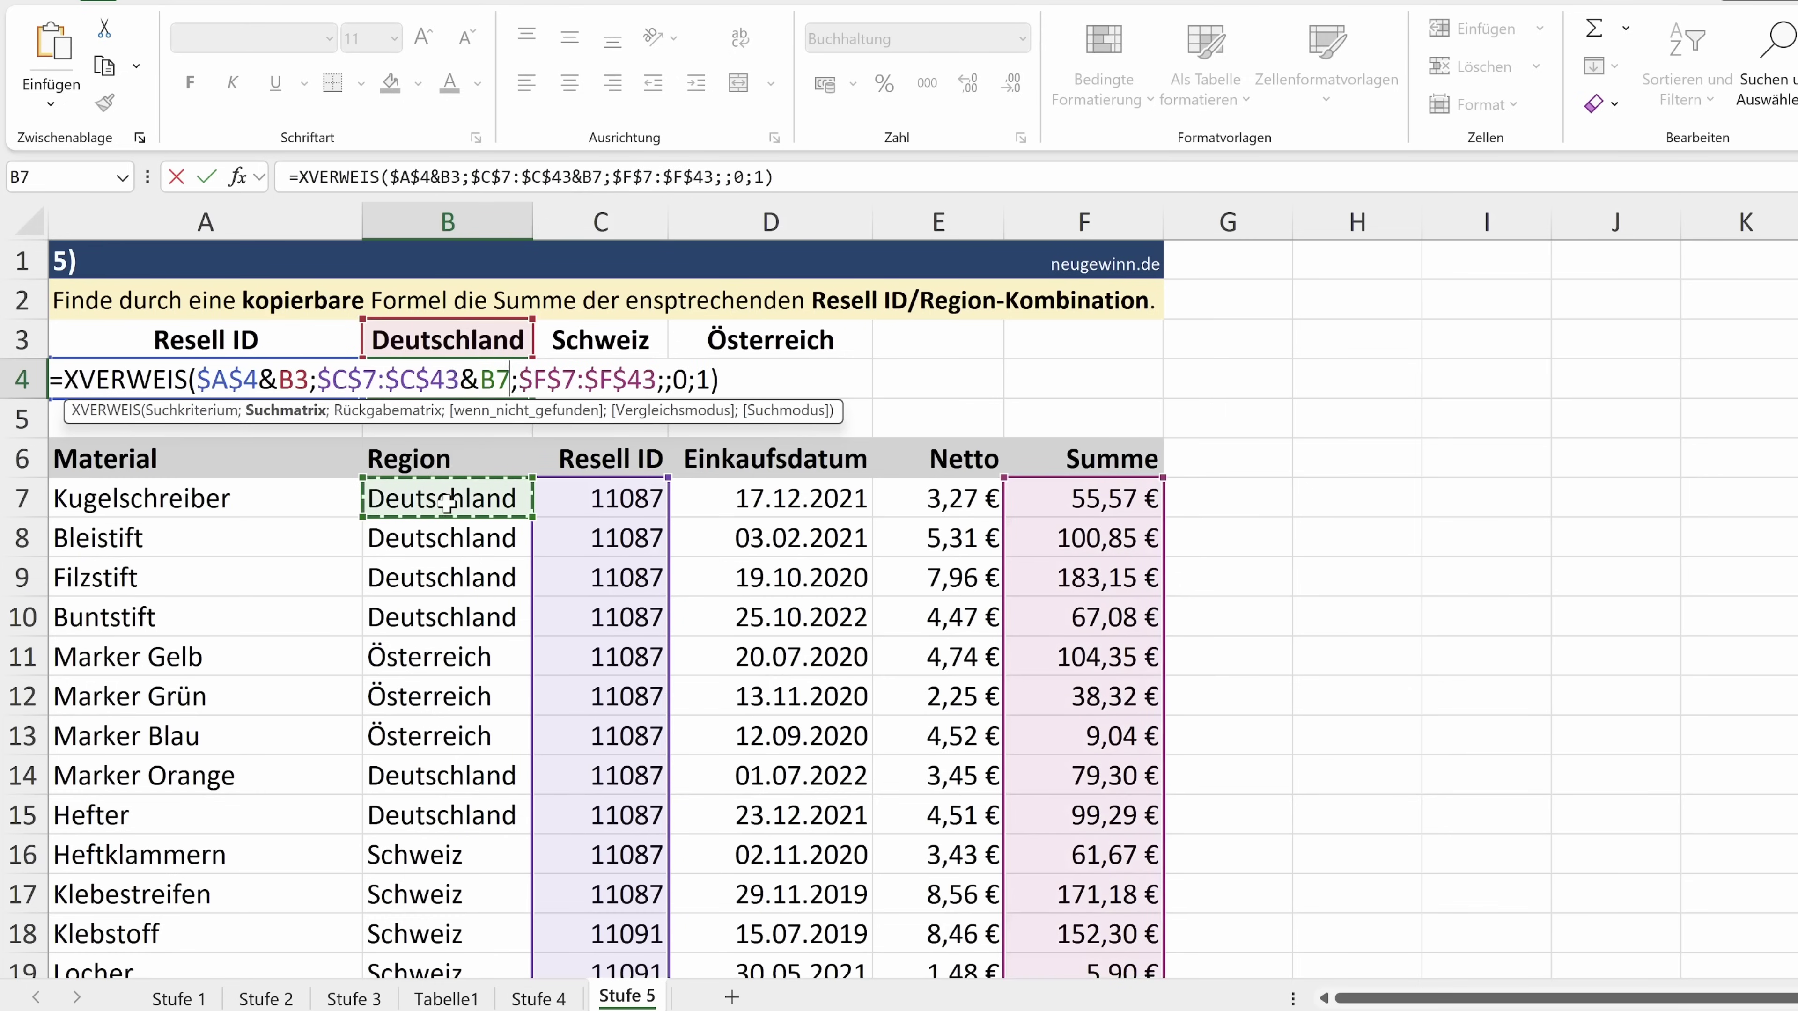
pyautogui.hotkey('ctrl', 'shift', 'Down')
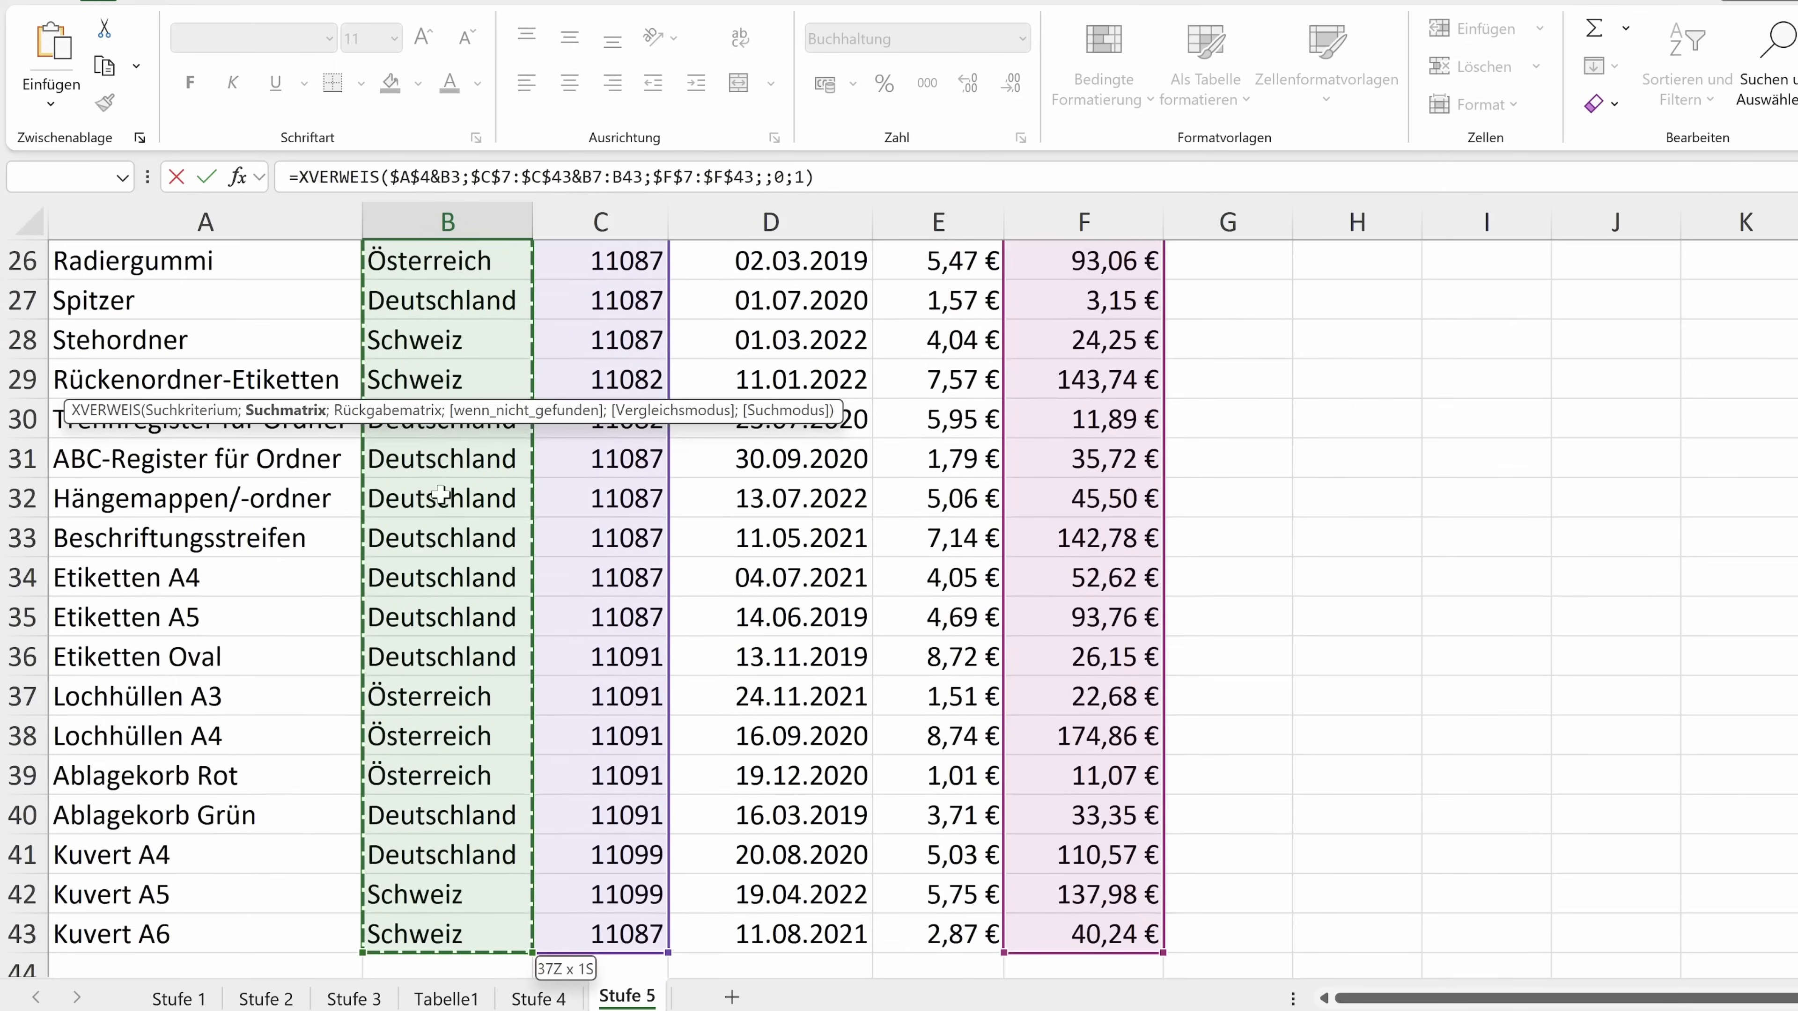
pyautogui.scroll(9, 442, 440)
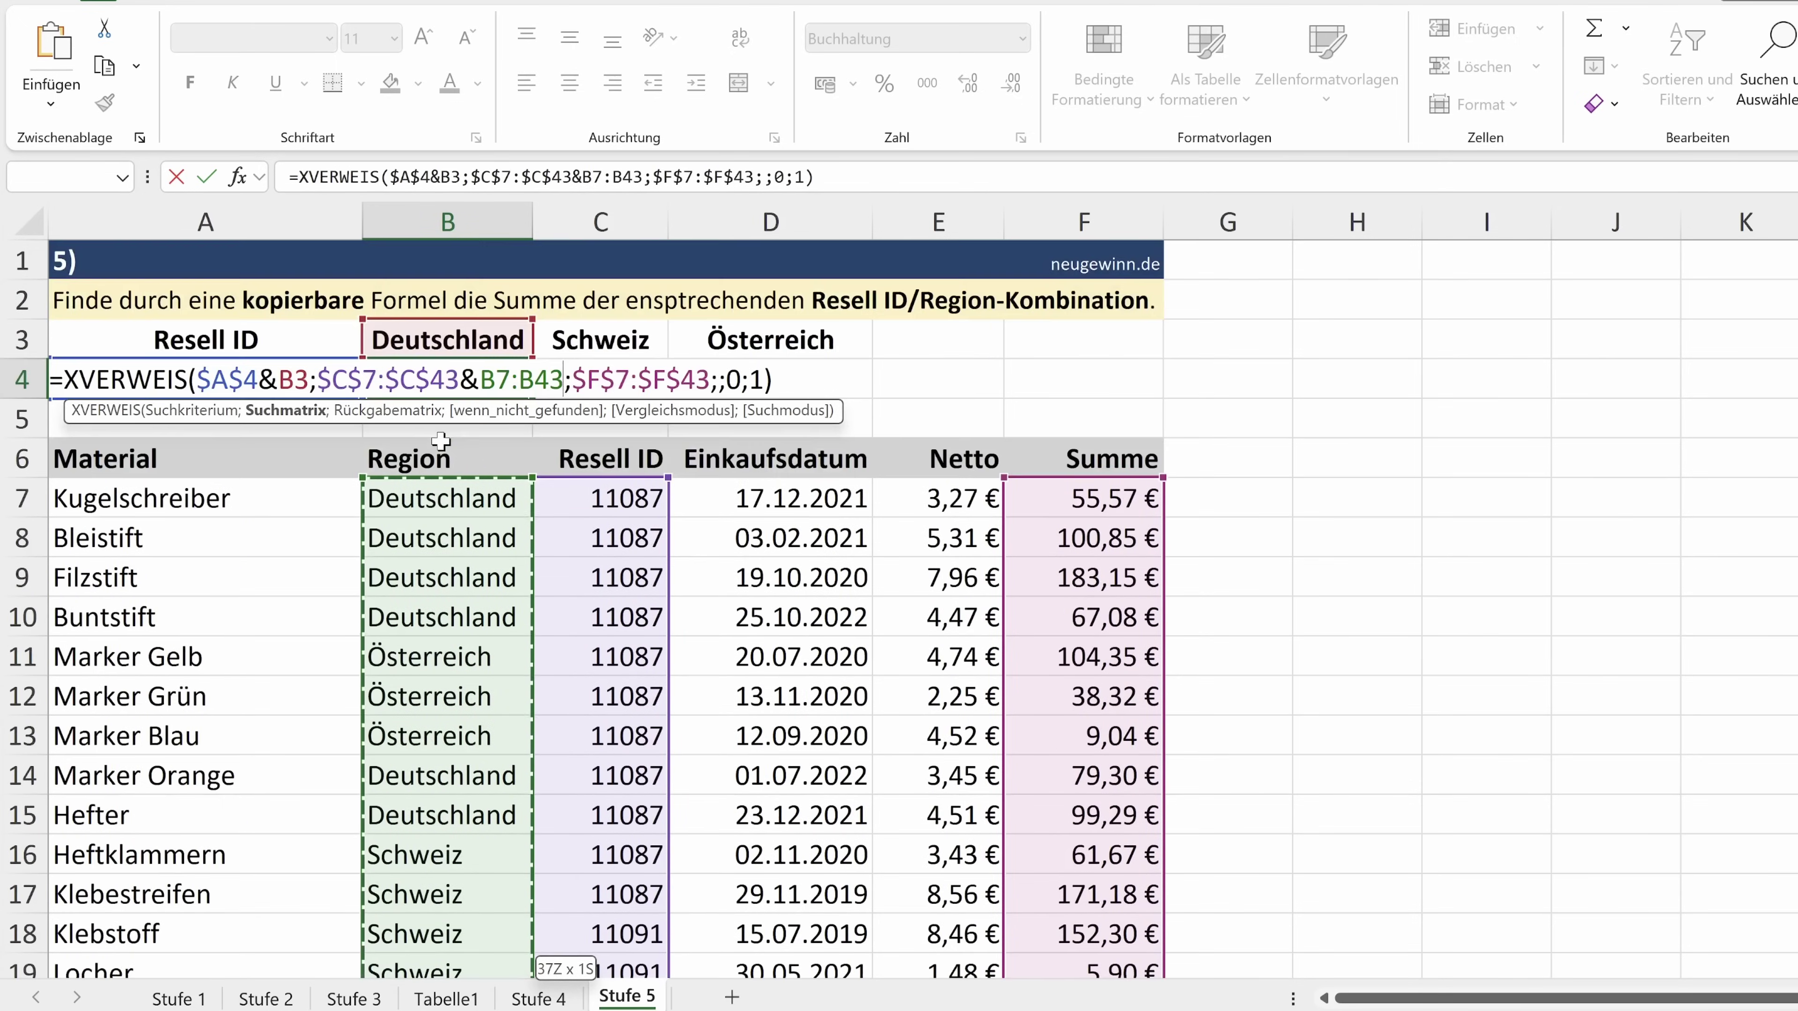
pyautogui.press('F4')
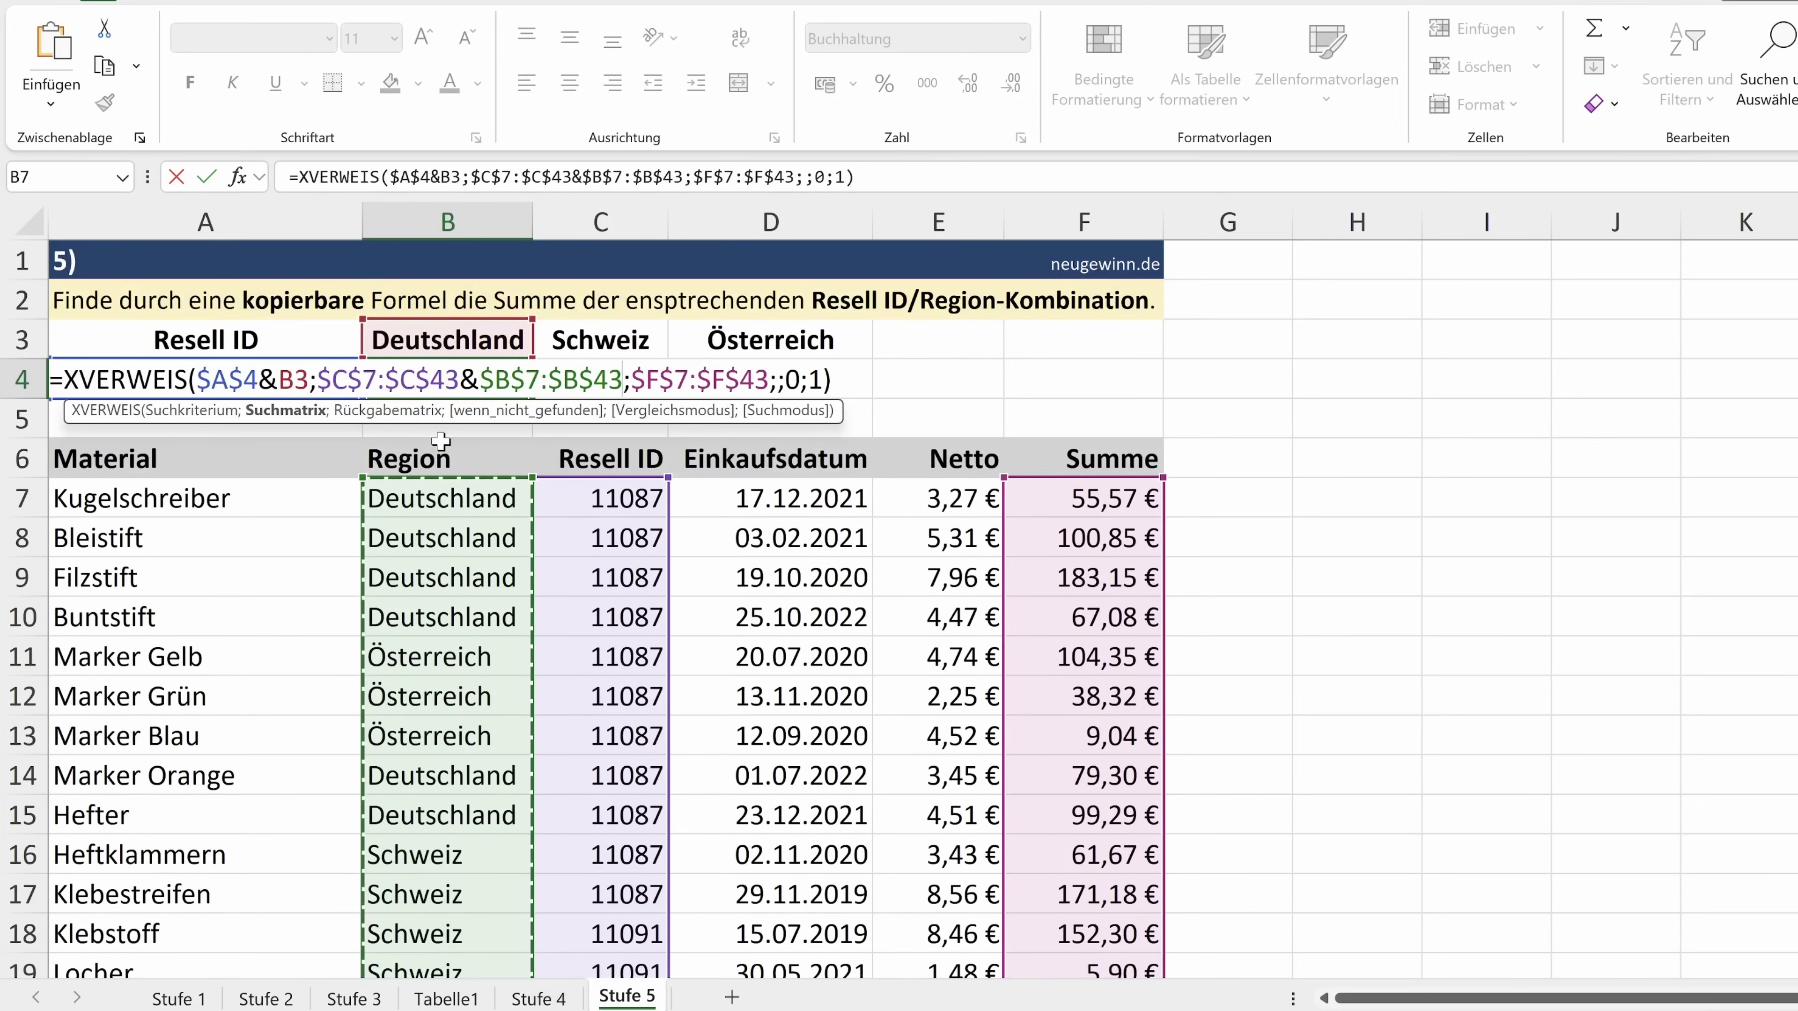
pyautogui.click(837, 381)
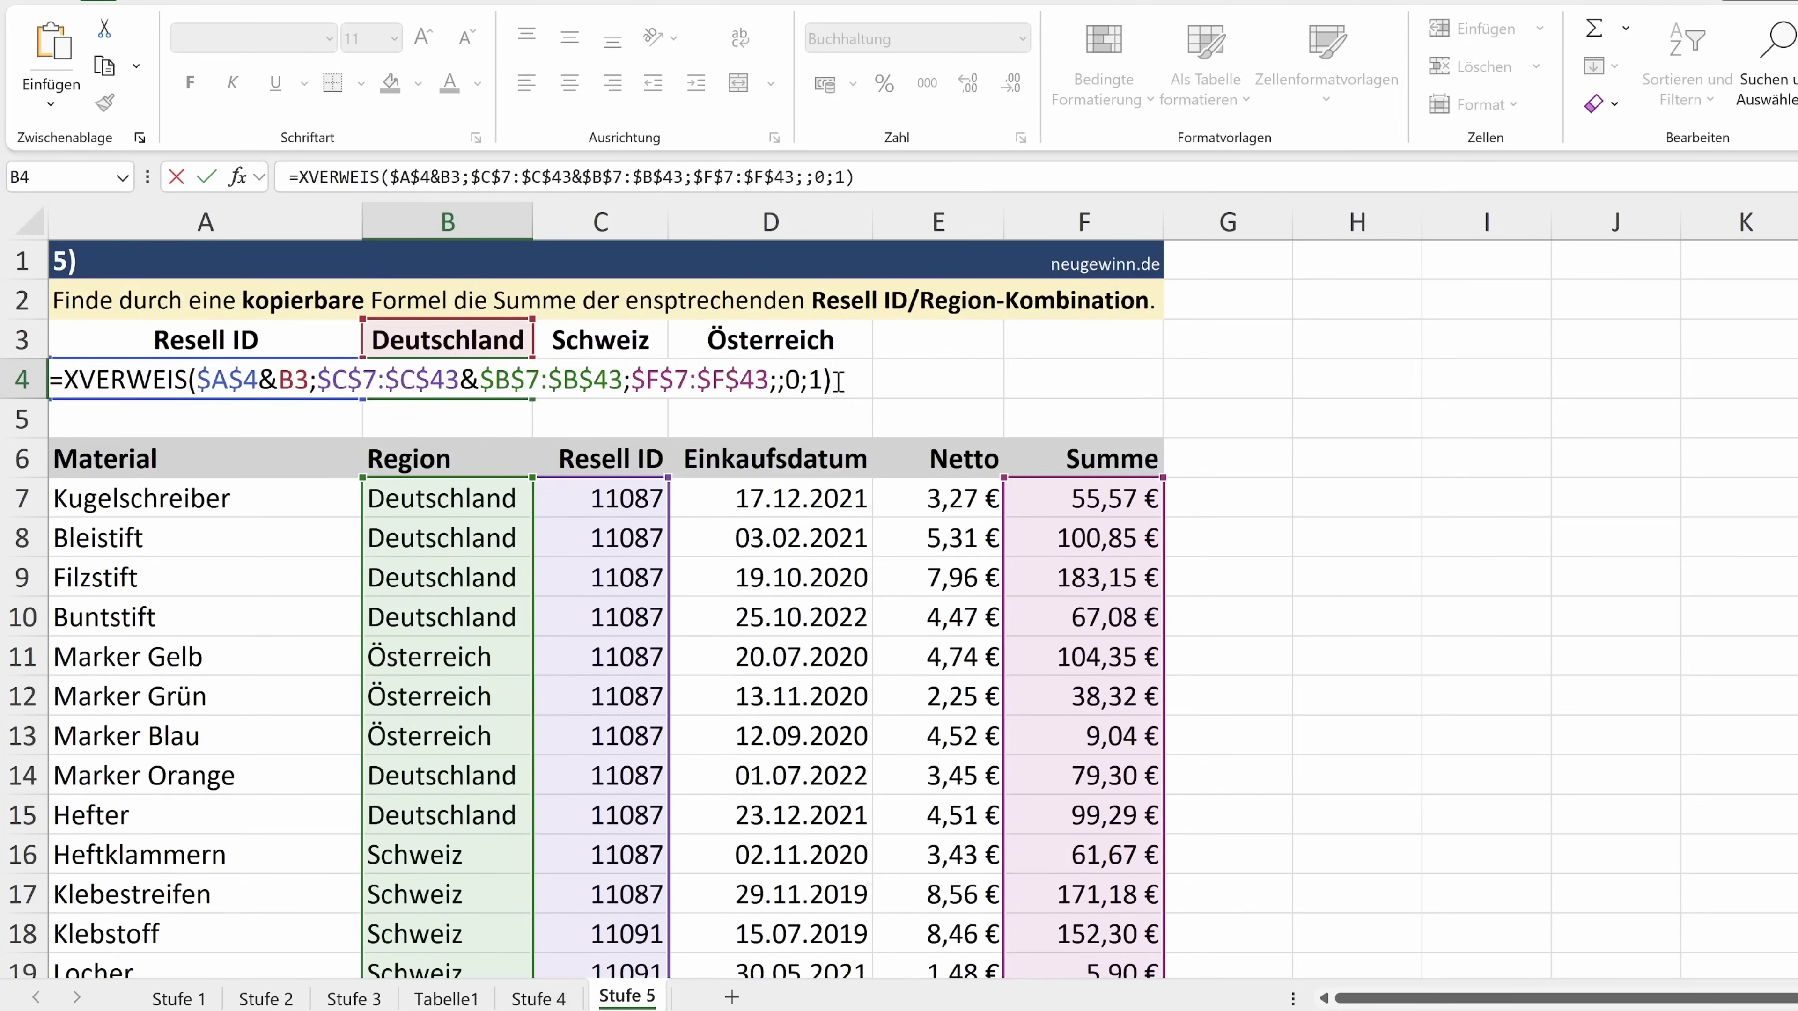
pyautogui.moveTo(196, 373); pyautogui.dragTo(769, 380)
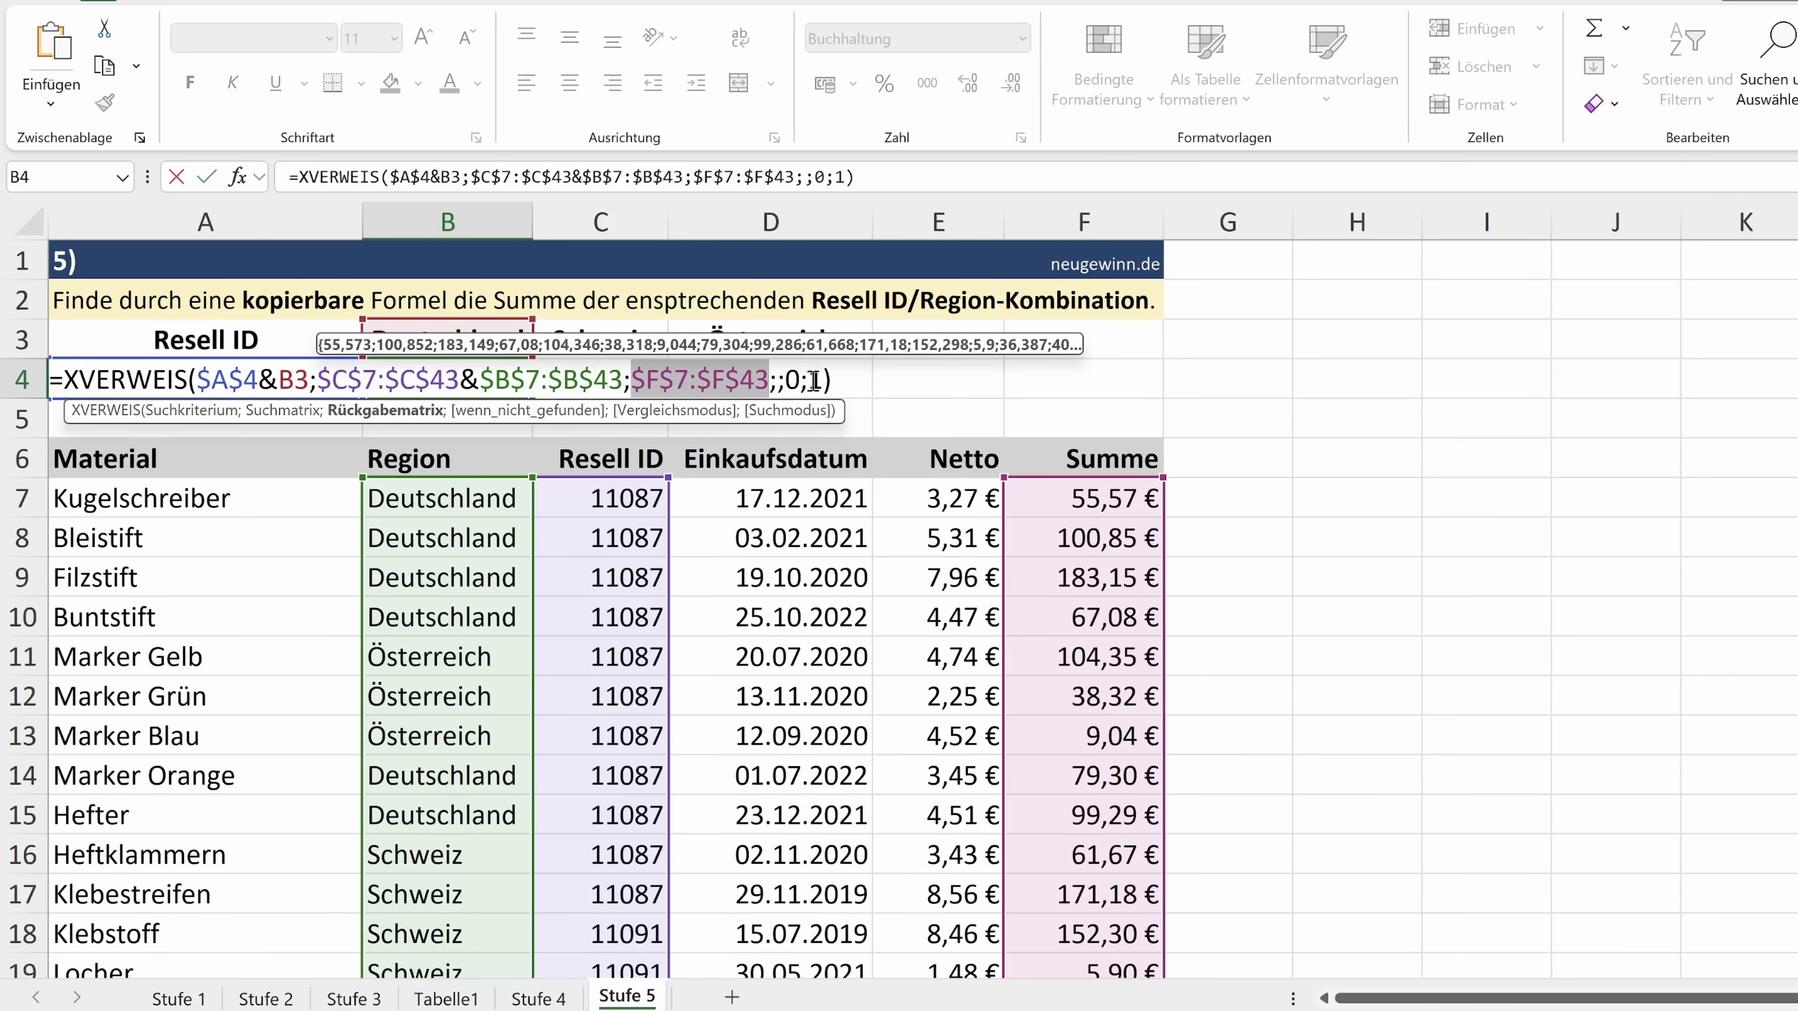
pyautogui.press('Return')
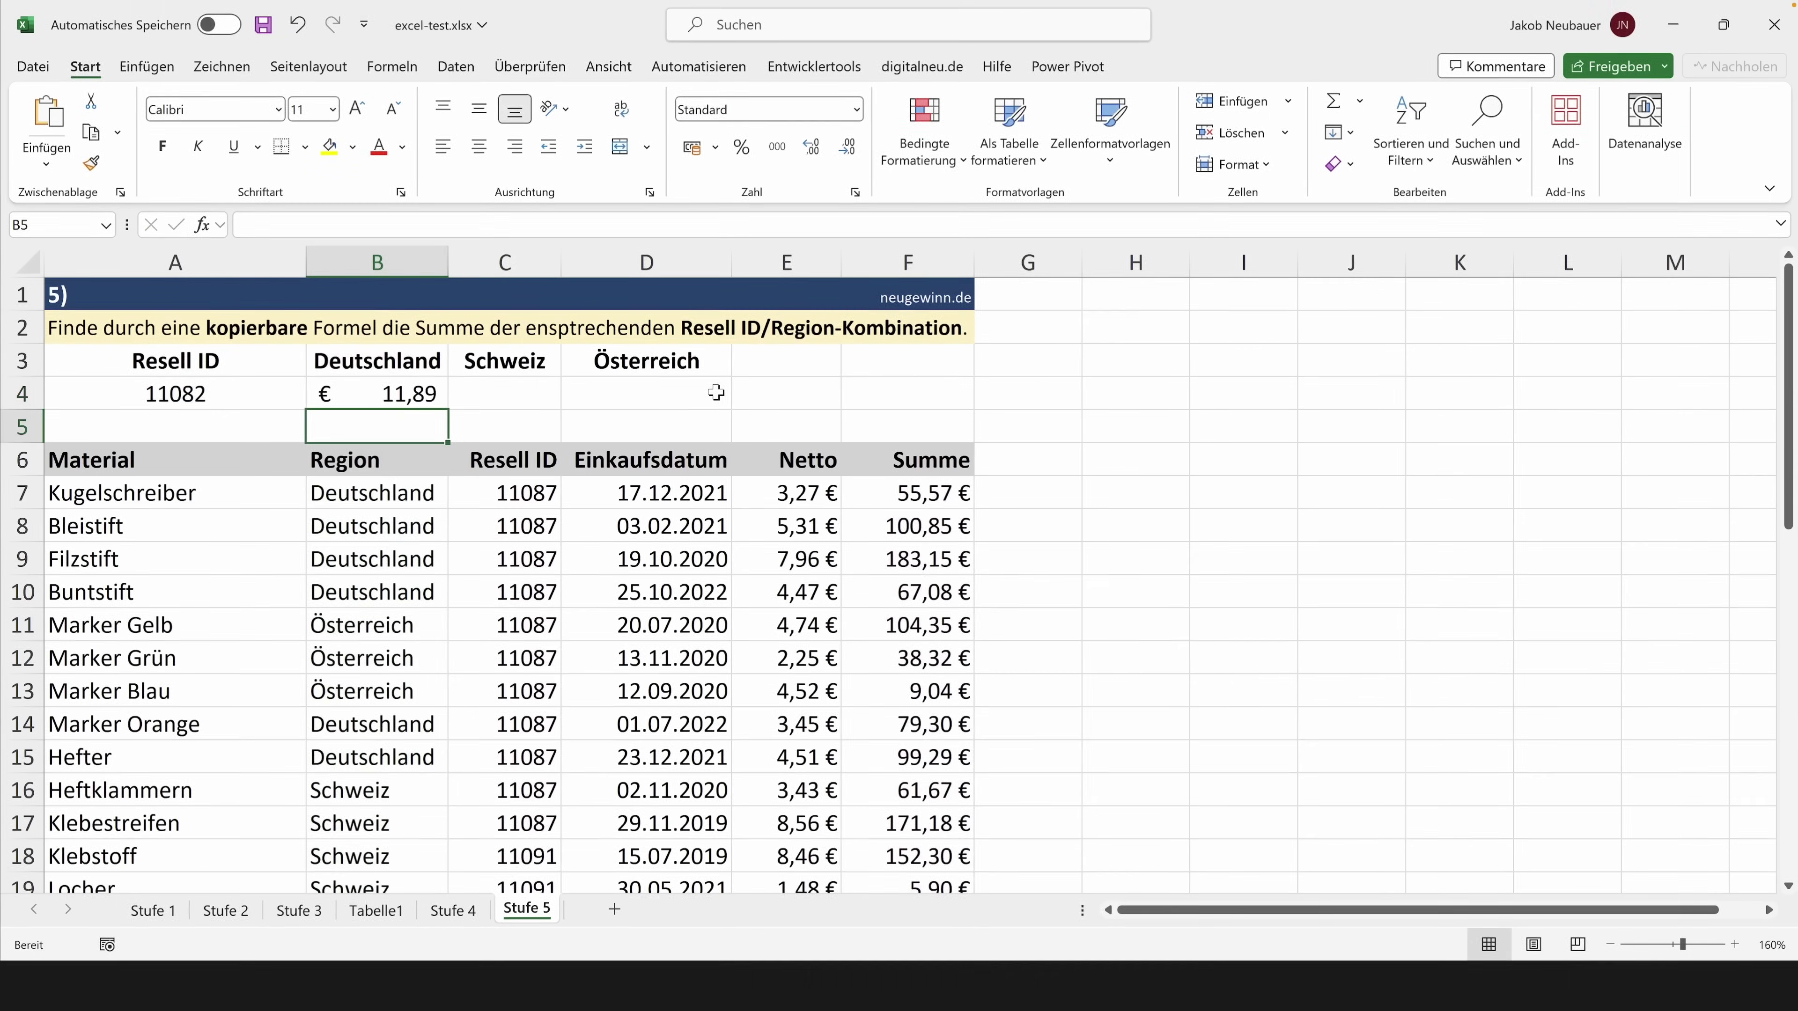
# Check the lookup formulas in B4 and D4, then mark the Brieföffner row to verify results.
pyautogui.click(422, 395)
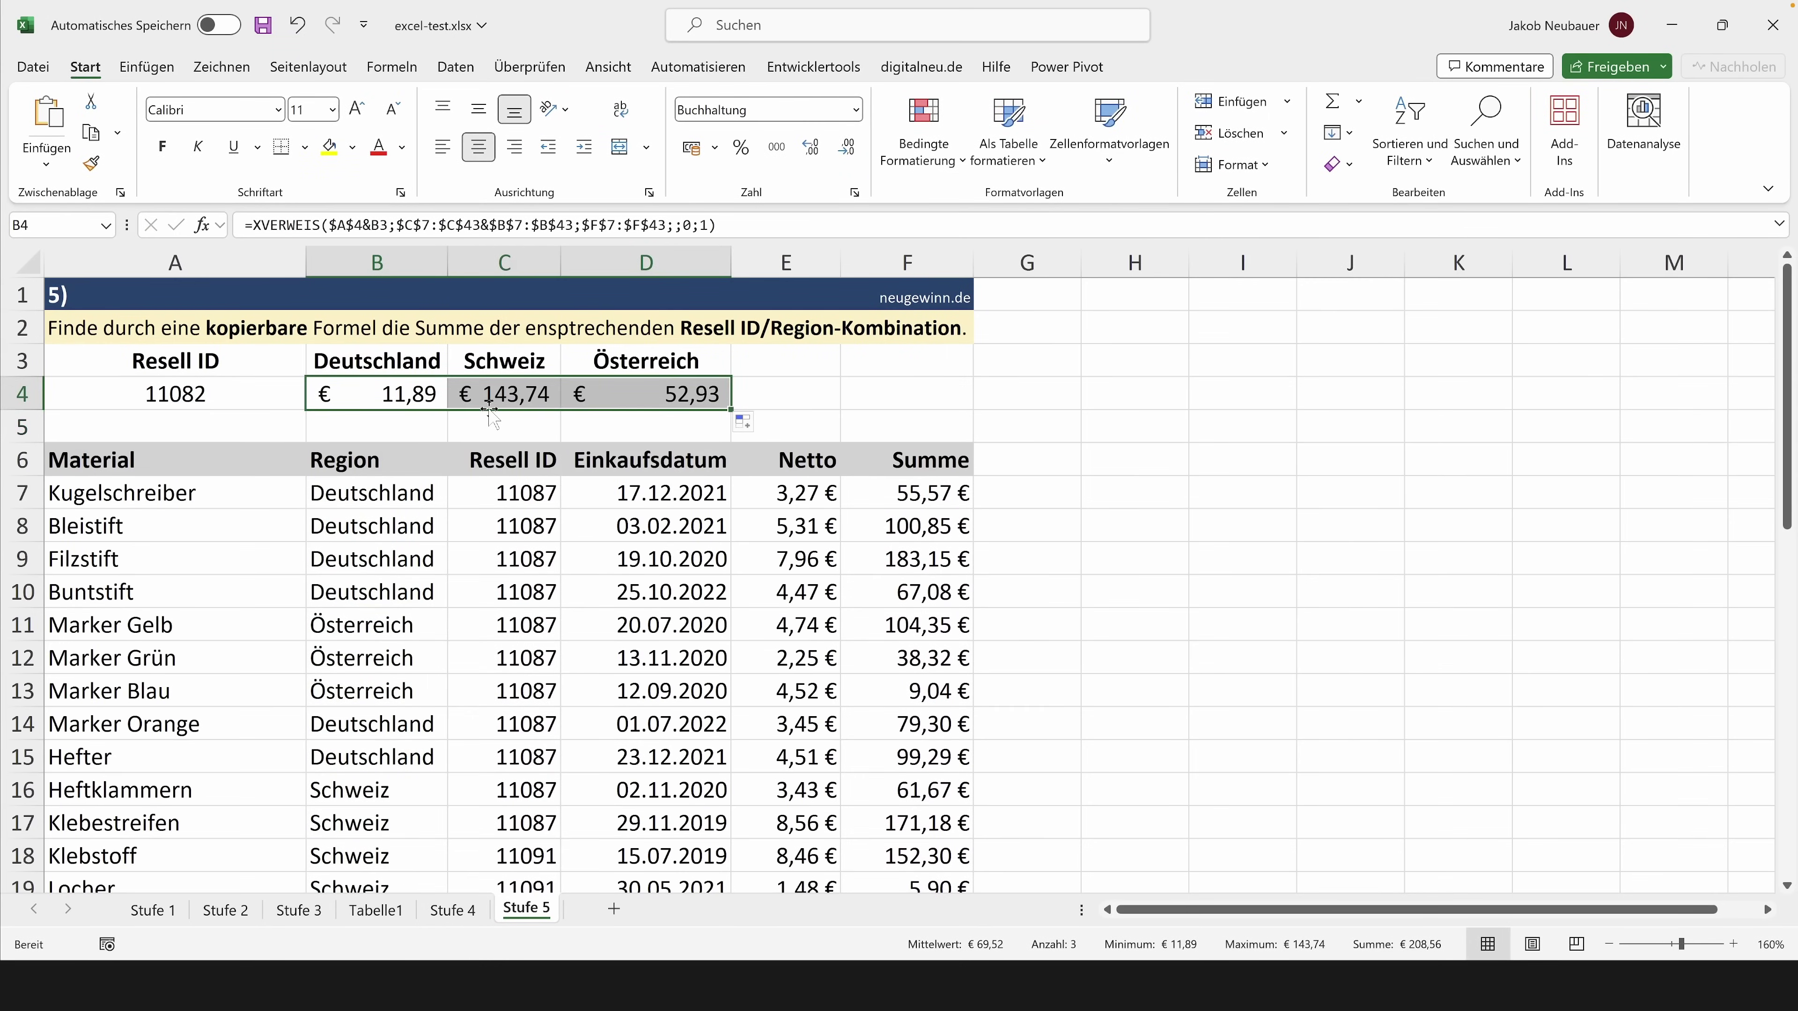
pyautogui.click(717, 394)
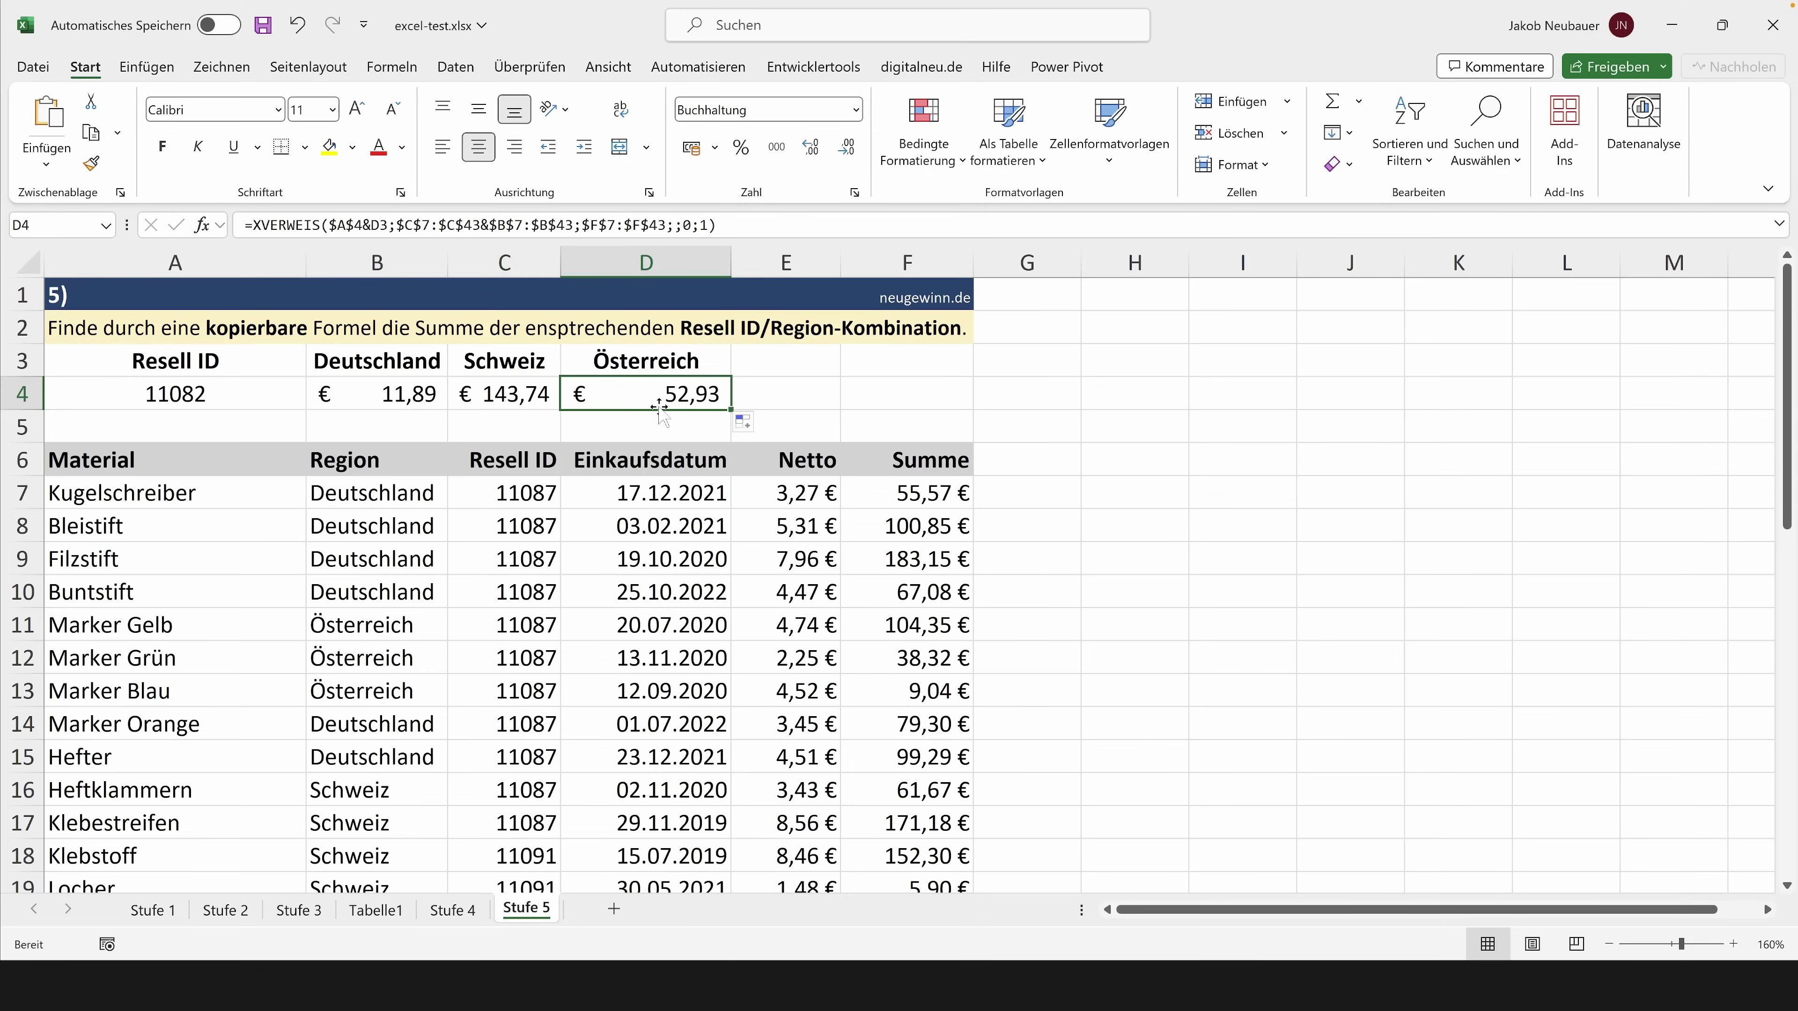
pyautogui.scroll(-1, 559, 547)
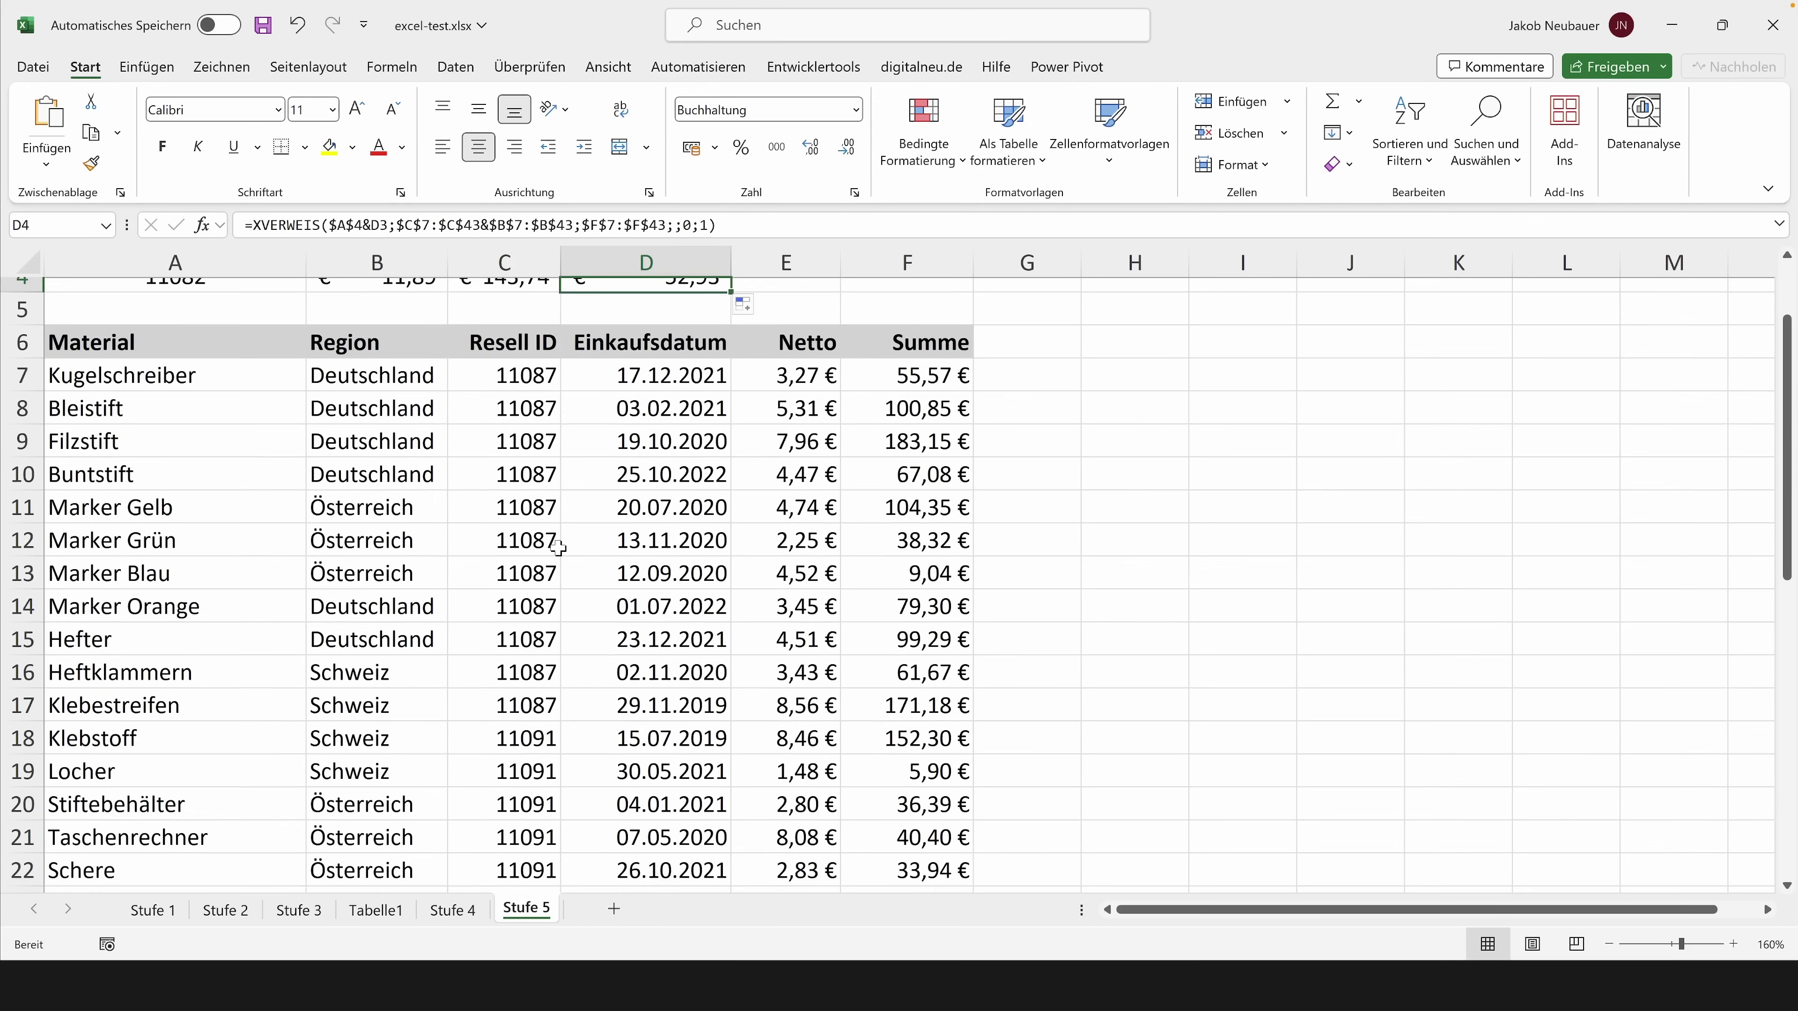
pyautogui.scroll(-3, 558, 547)
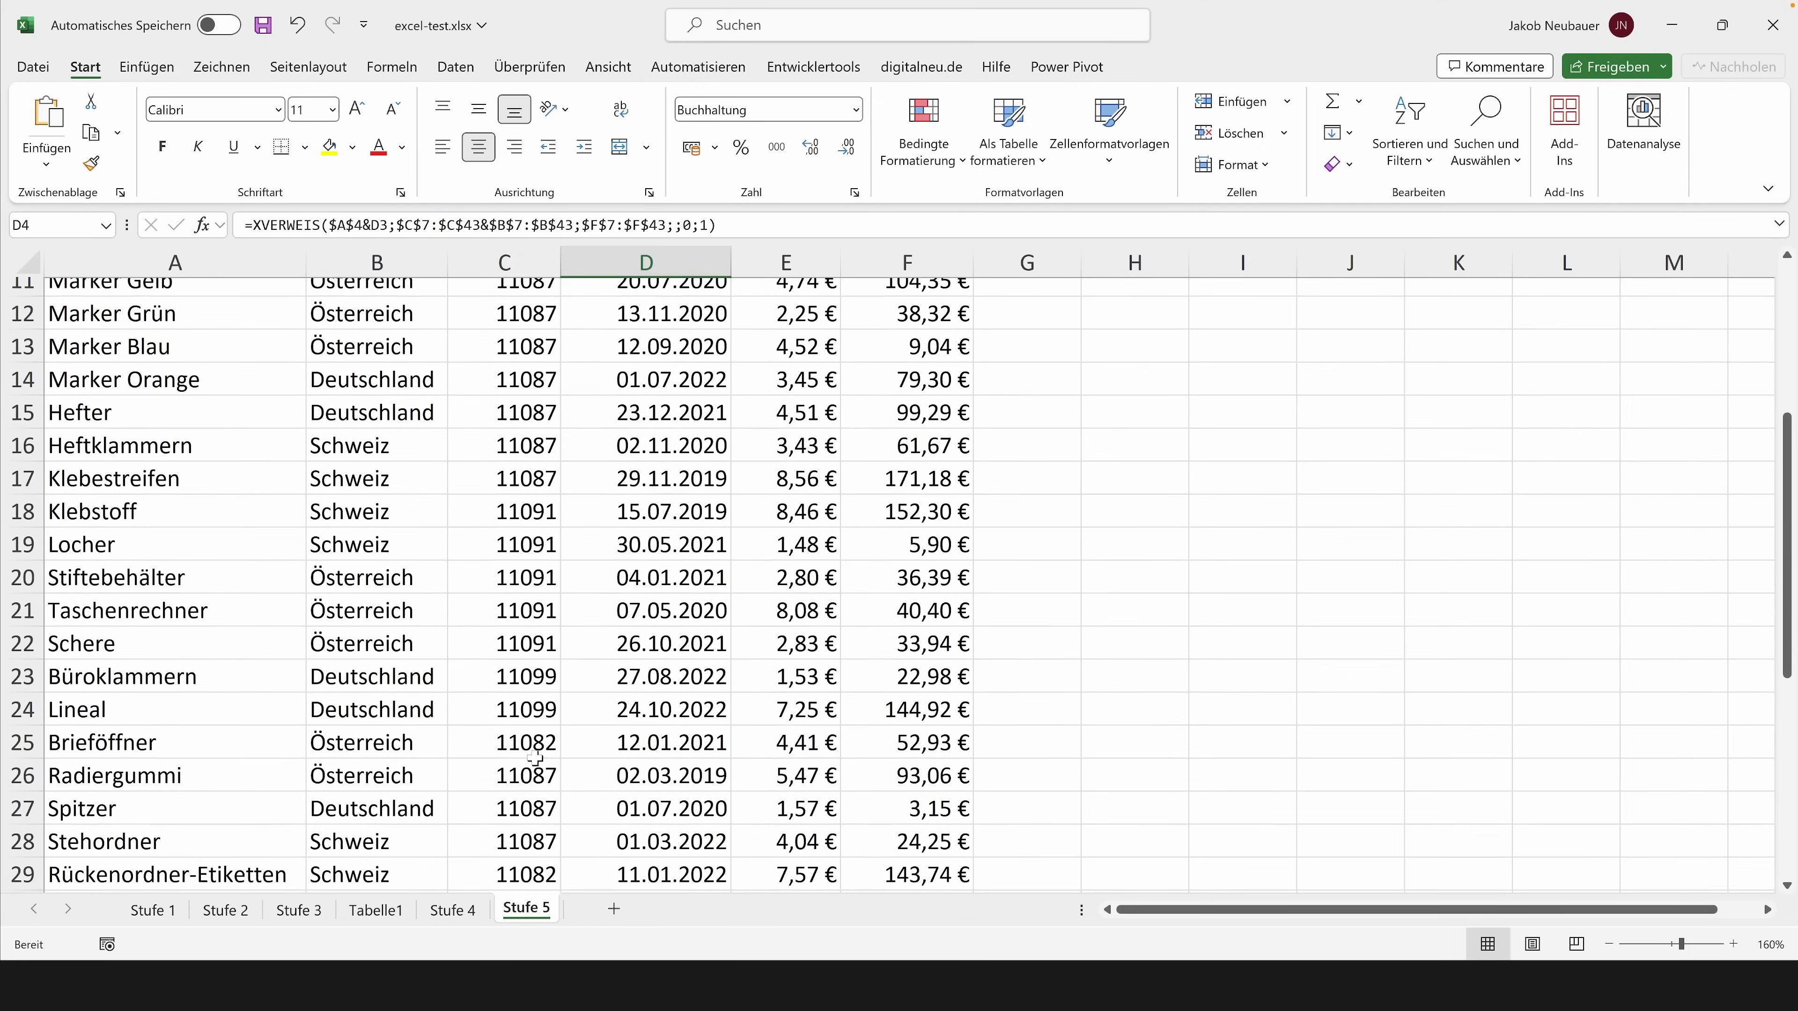
pyautogui.moveTo(425, 742); pyautogui.dragTo(956, 740)
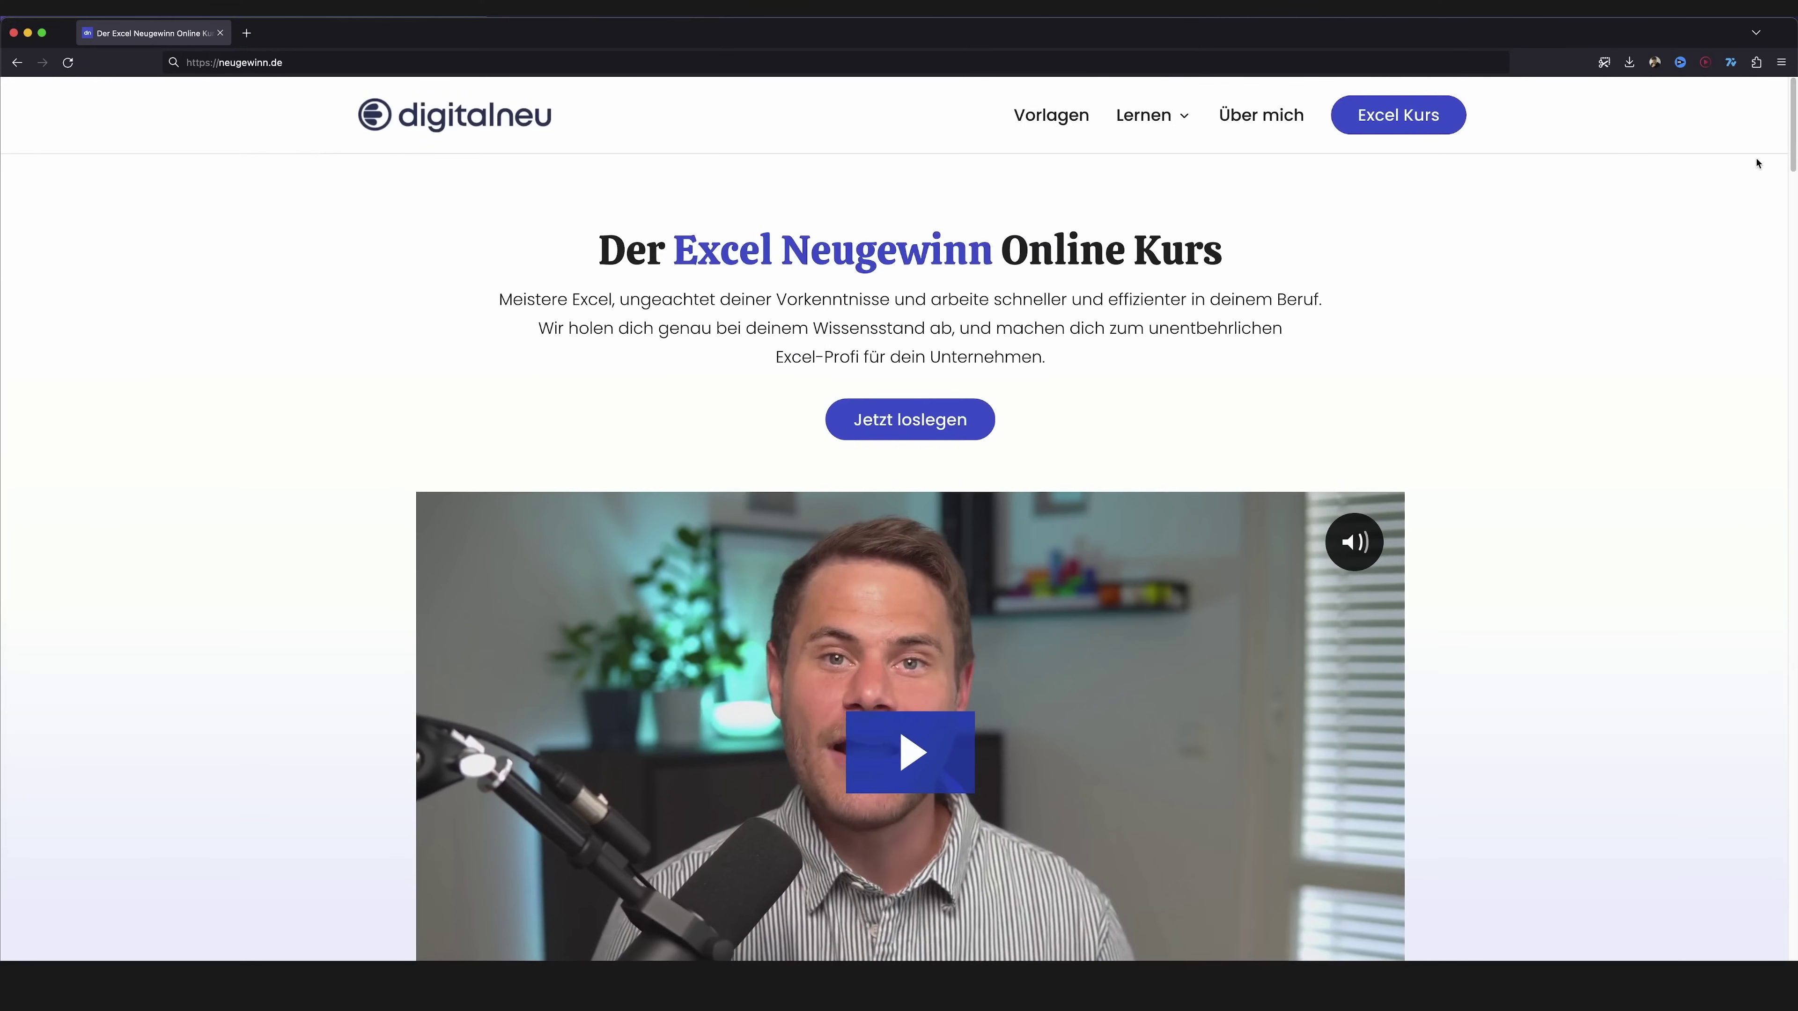
# Open the Begleitmaterial lesson of the Excel Neugewinn course and scroll through its ZIP downloads.
pyautogui.middleClick(1759, 165)
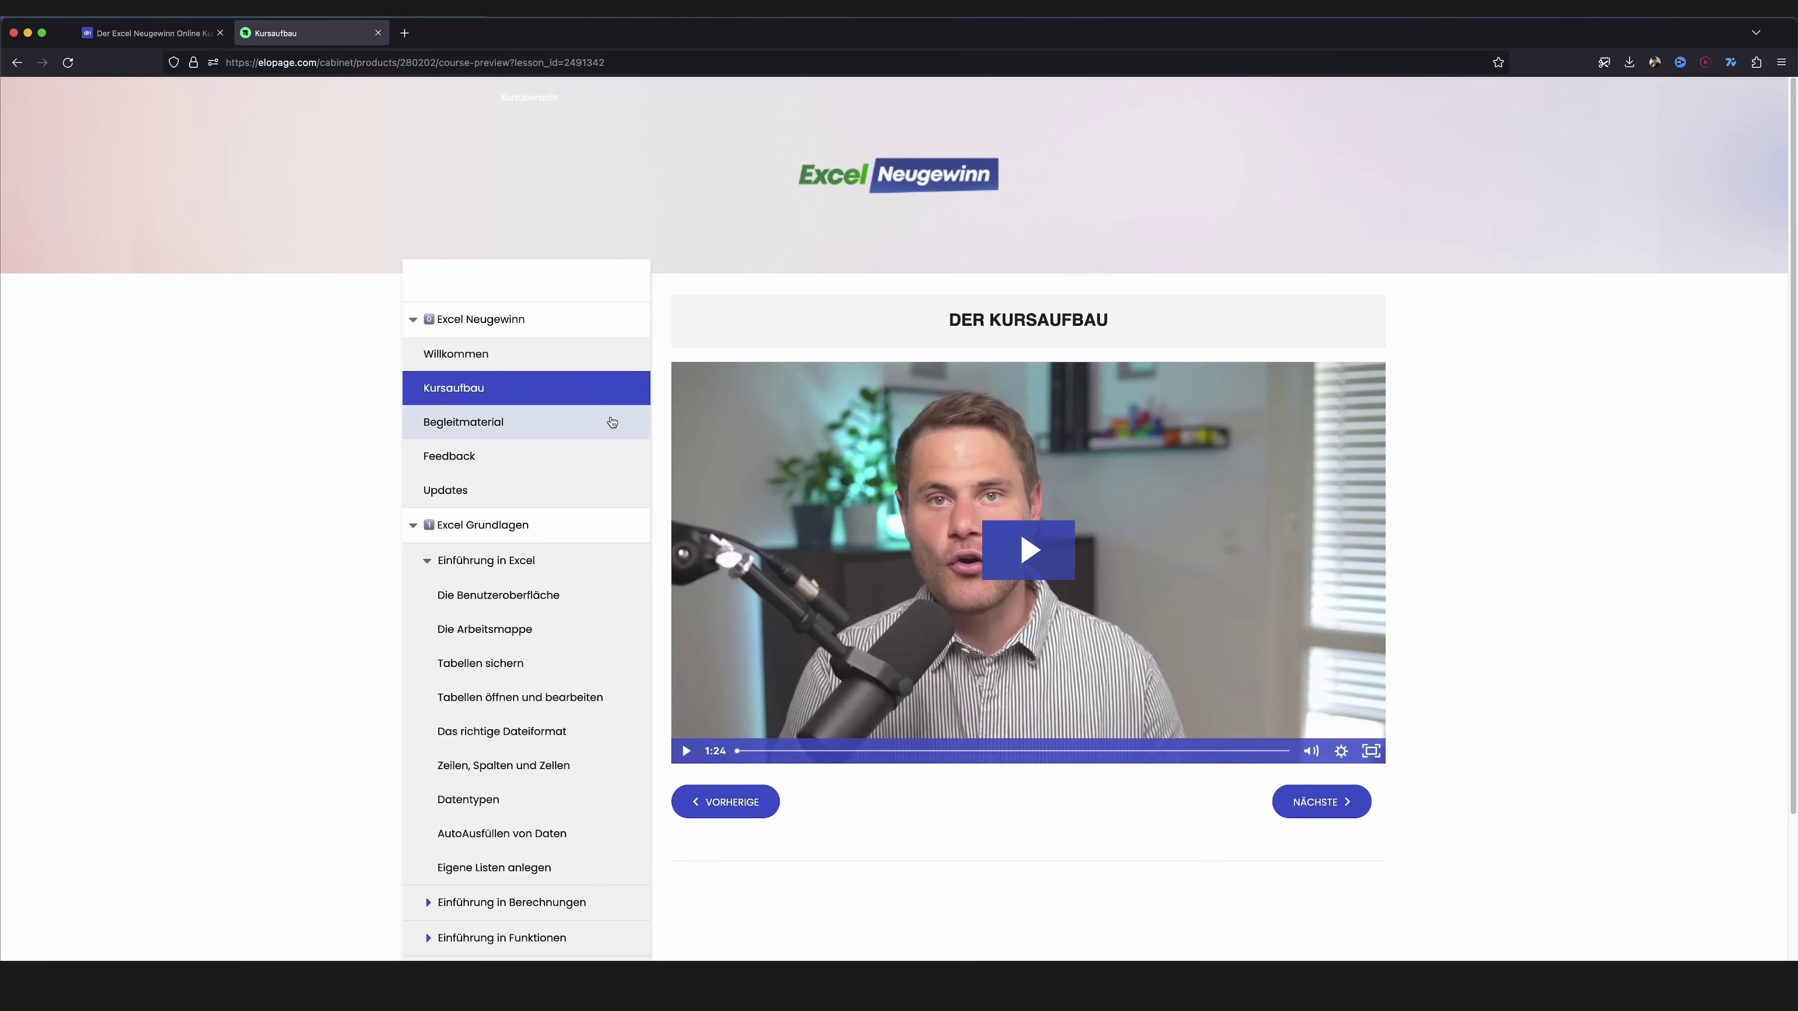
pyautogui.click(613, 423)
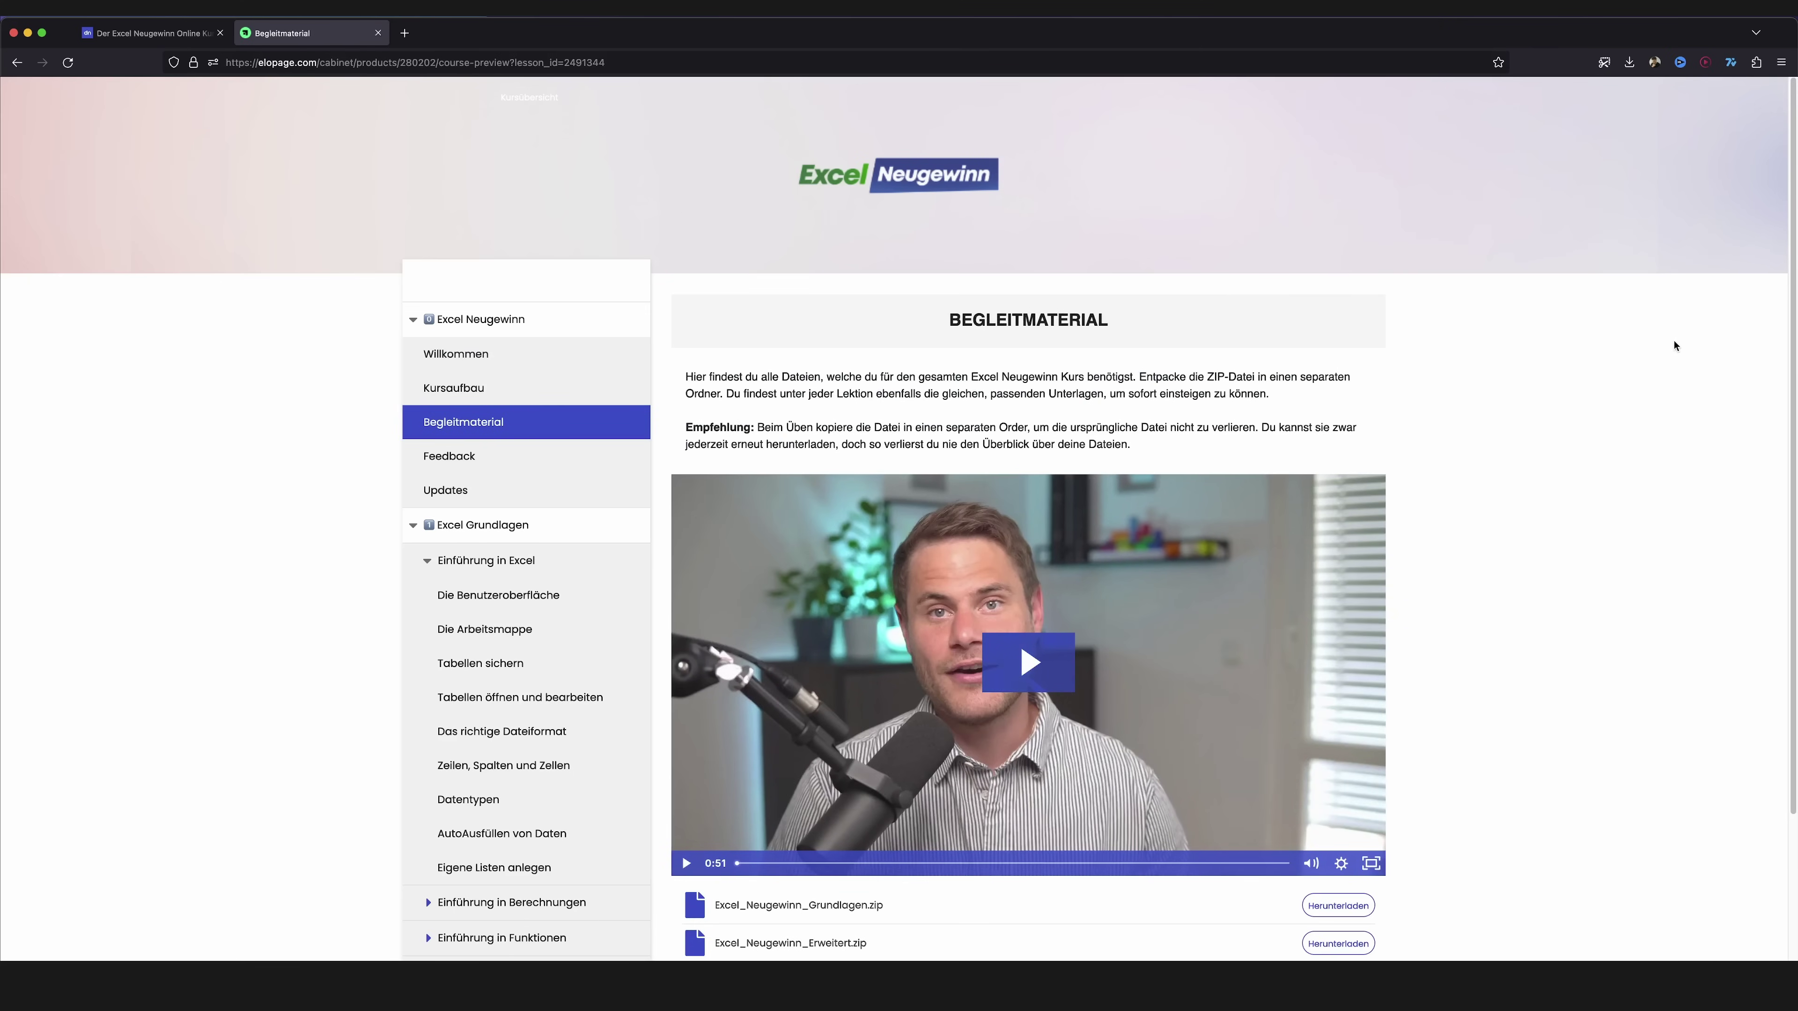
pyautogui.scroll(-2, 1675, 345)
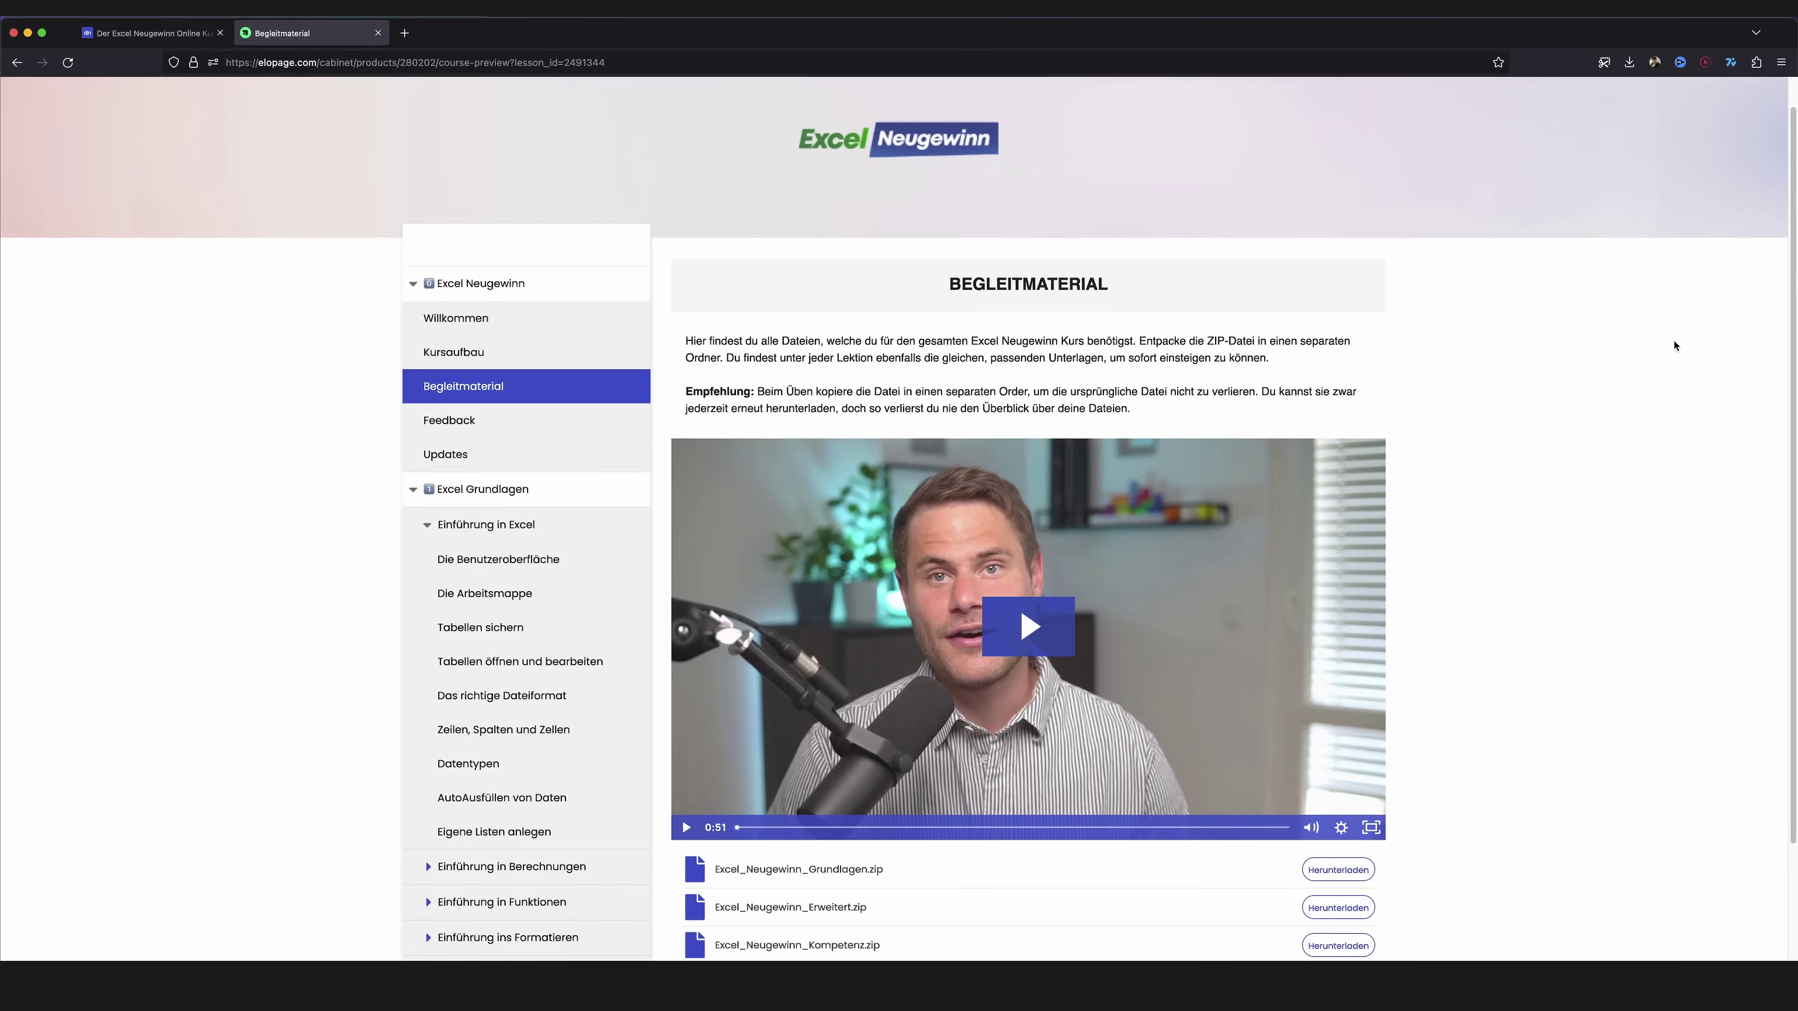
pyautogui.scroll(-1, 1675, 345)
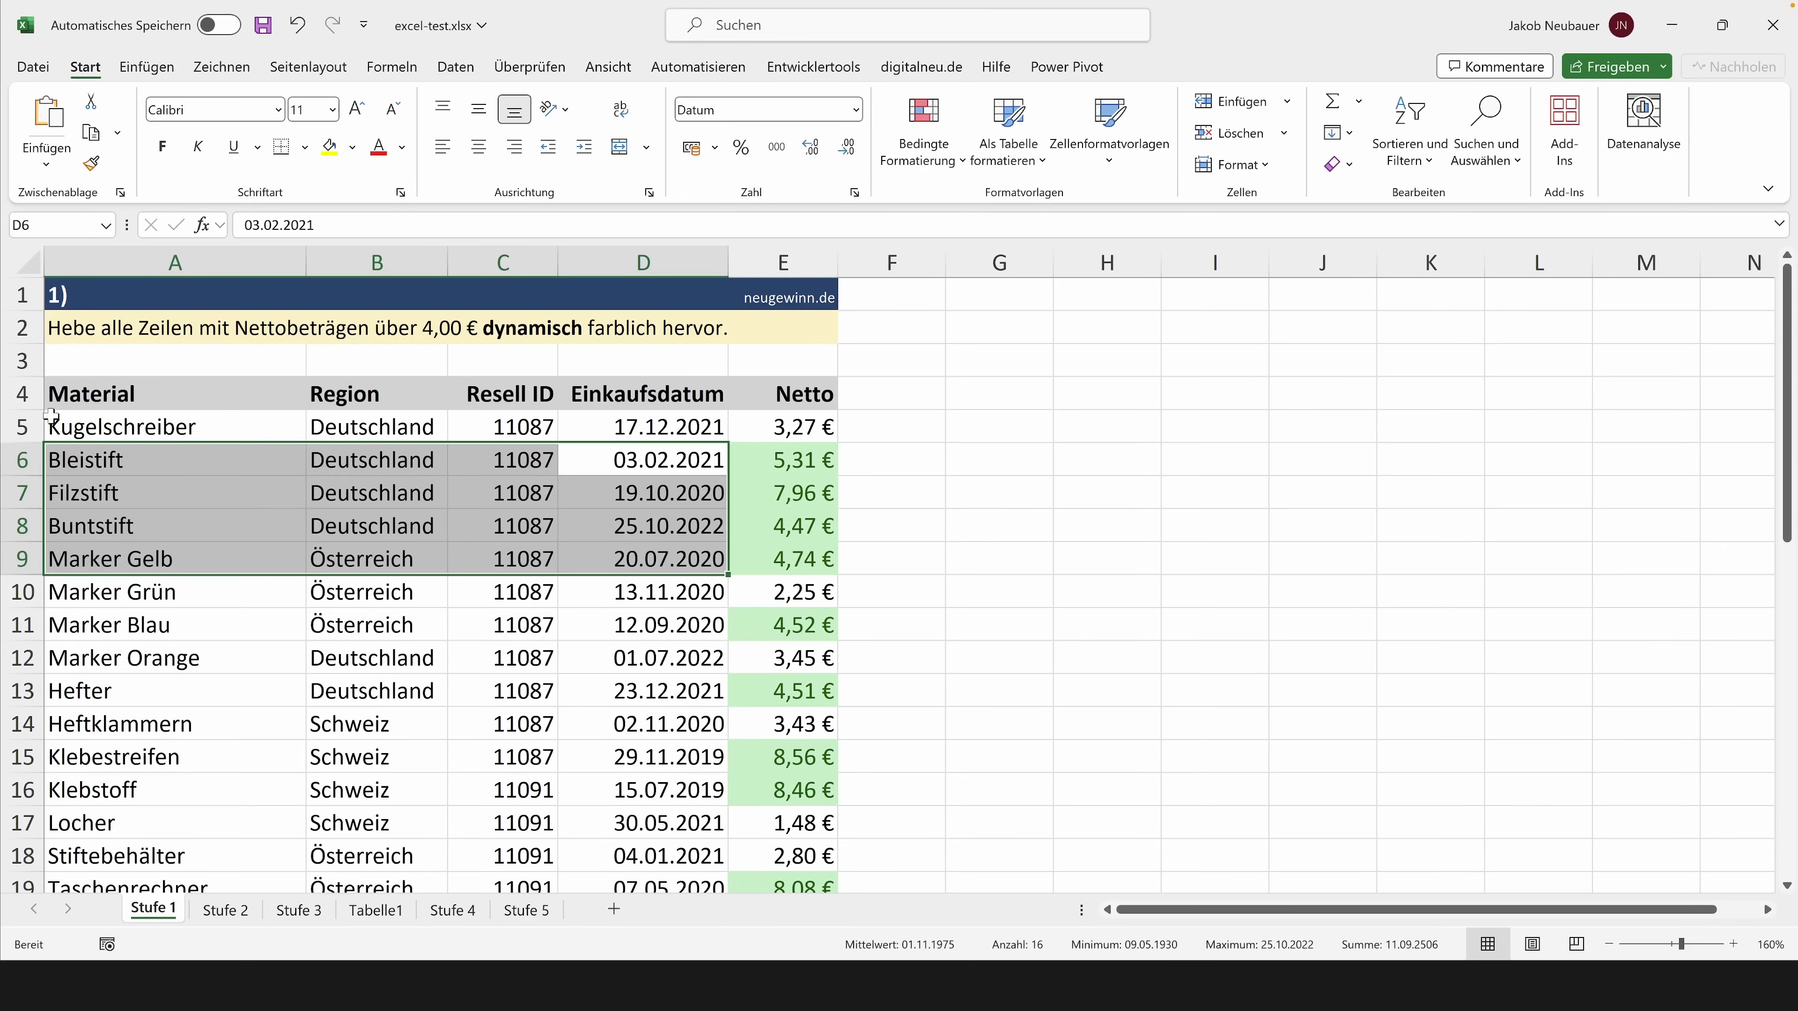
# Select table rows A5:E41 and create a formula-based conditional rule =$E5>4.
pyautogui.moveTo(99, 426); pyautogui.dragTo(787, 428)
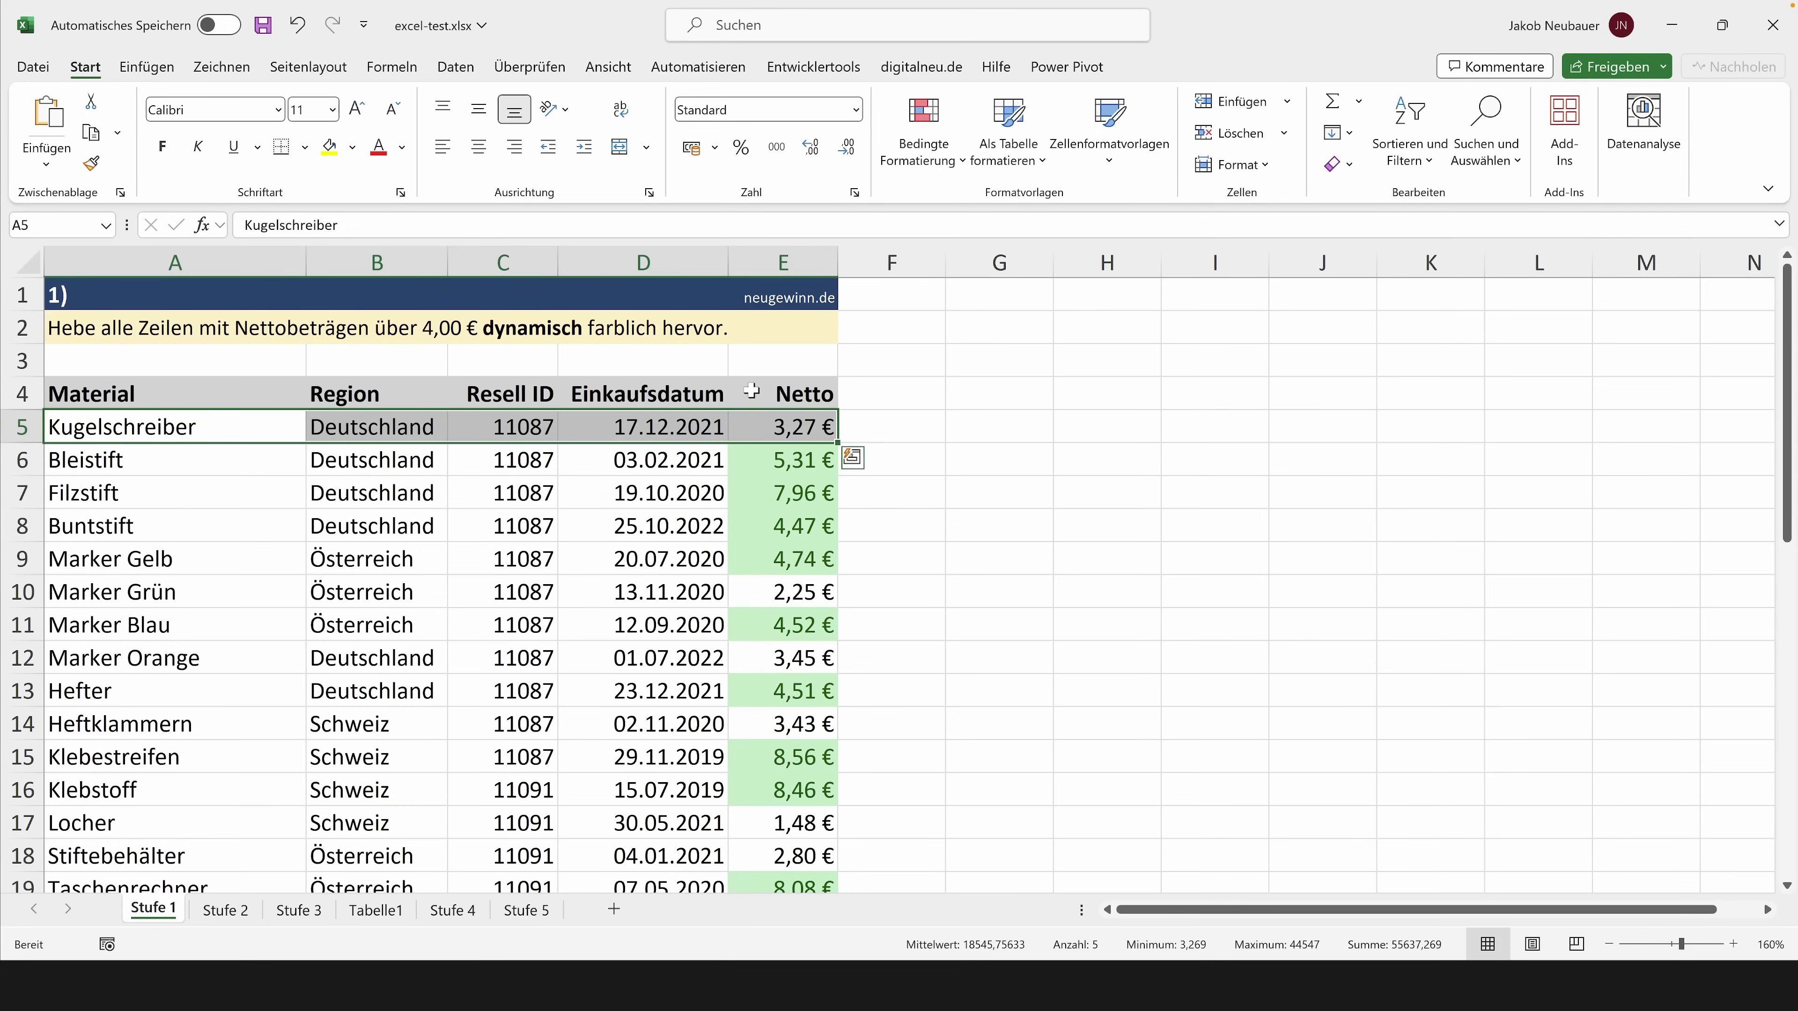
pyautogui.hotkey('ctrl', 'shift', 'Down')
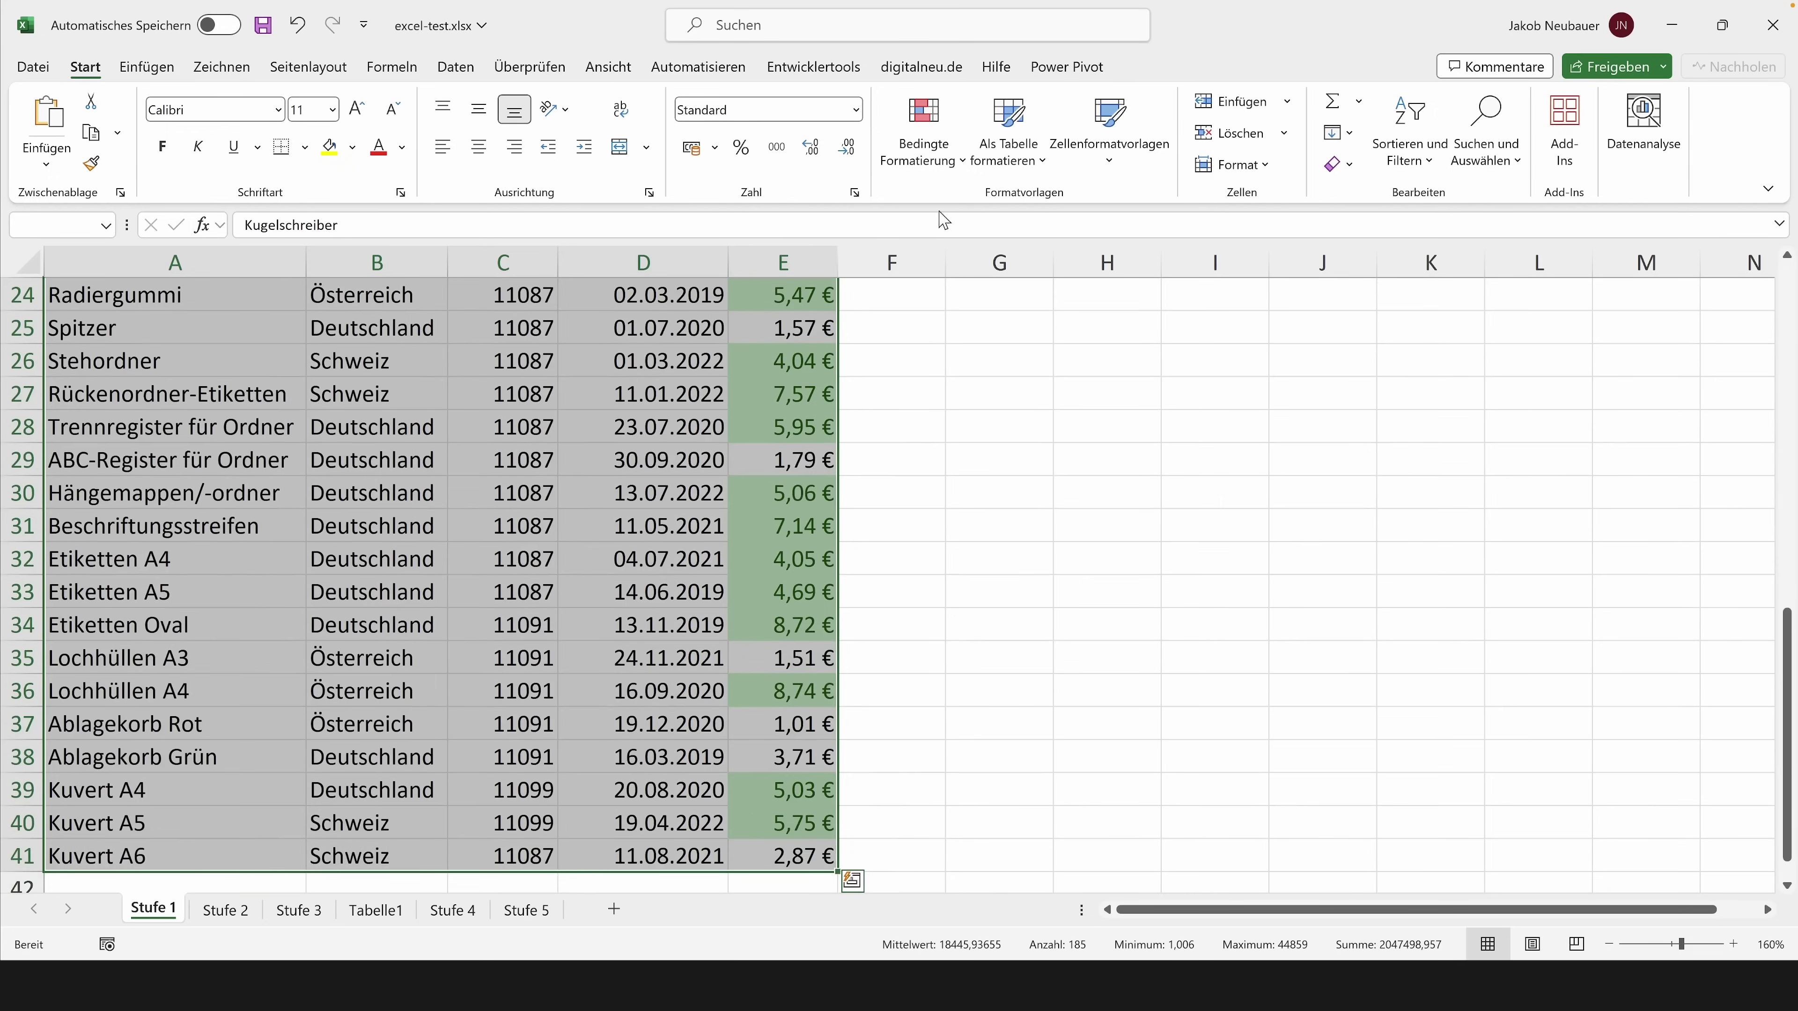
pyautogui.click(924, 134)
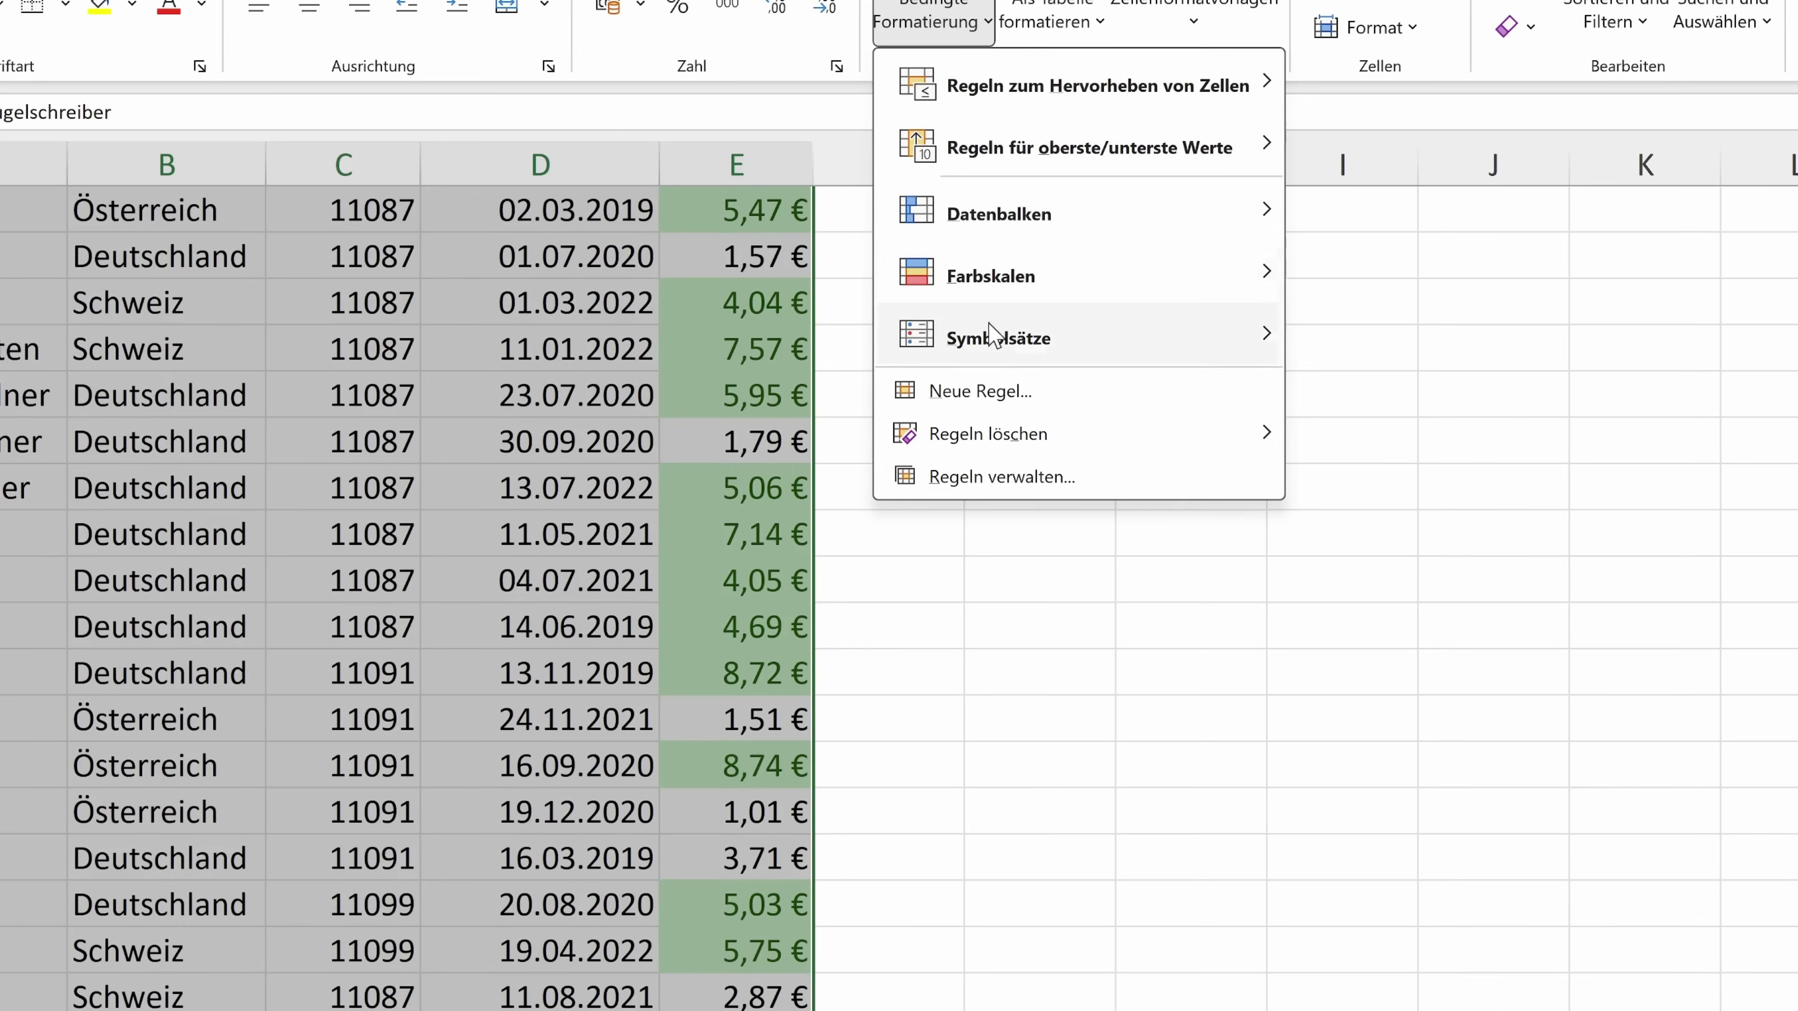
pyautogui.moveTo(999, 337)
pyautogui.click(980, 391)
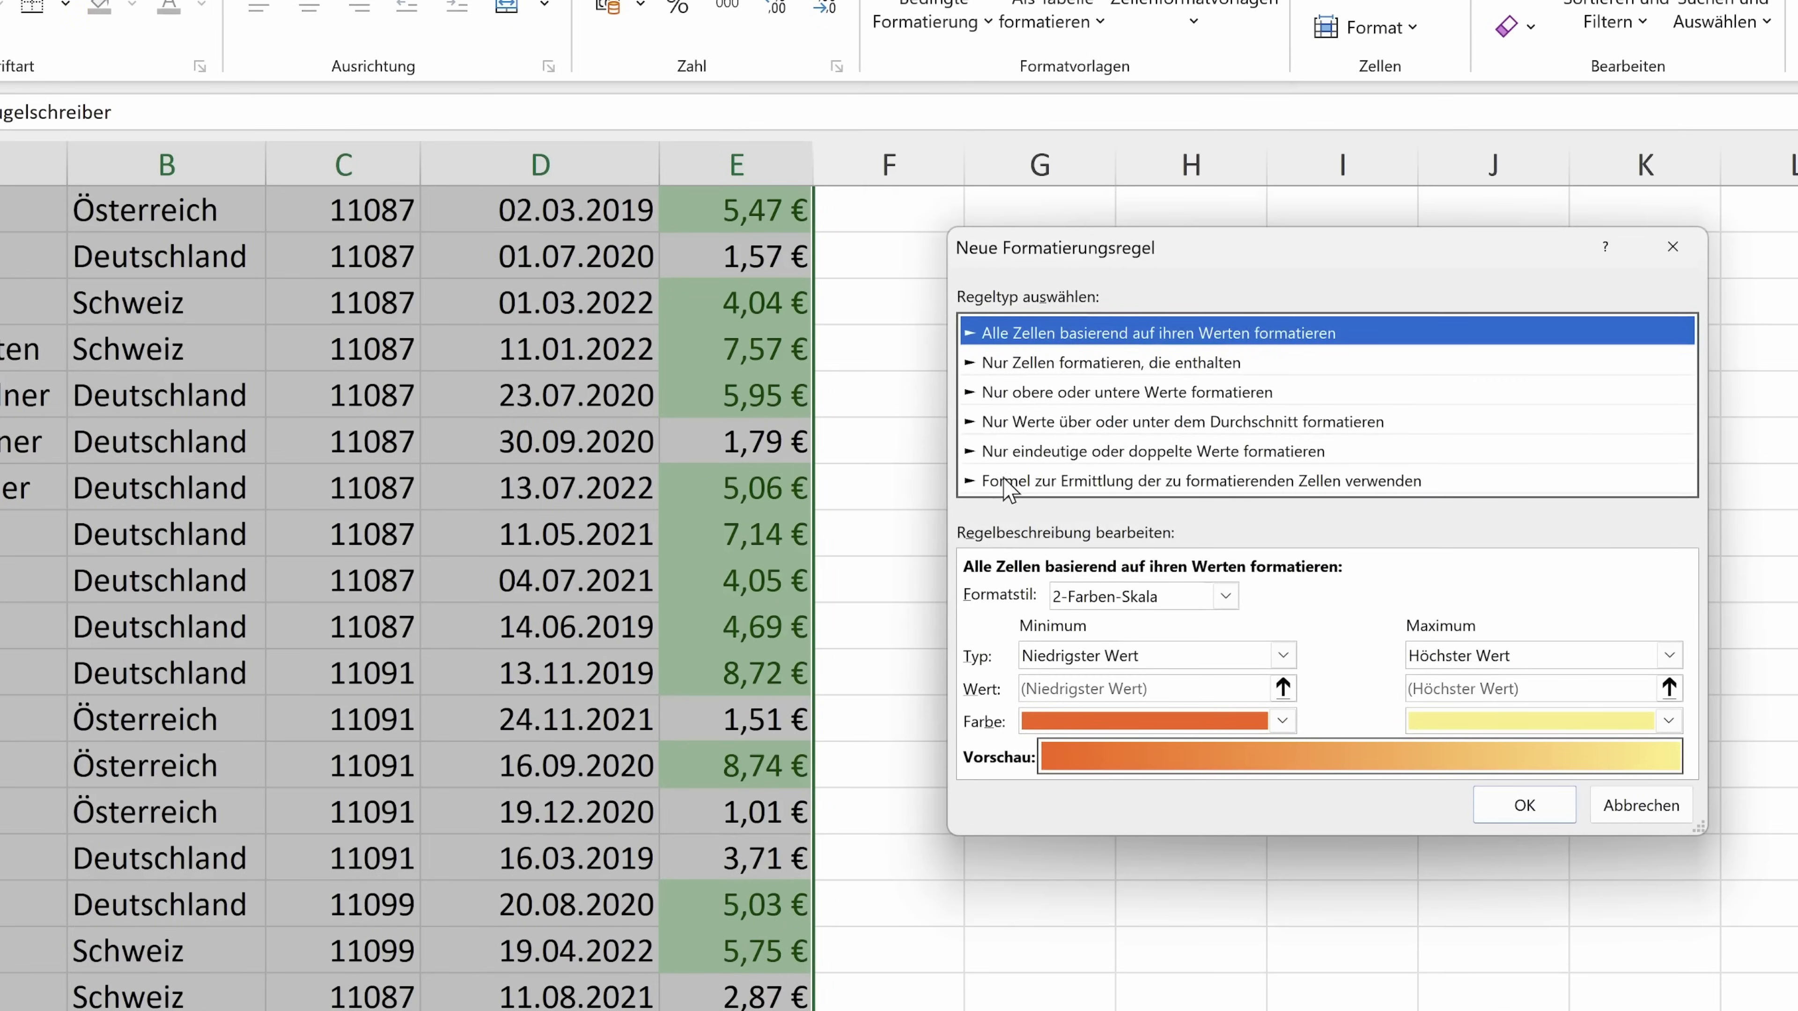
pyautogui.click(1008, 485)
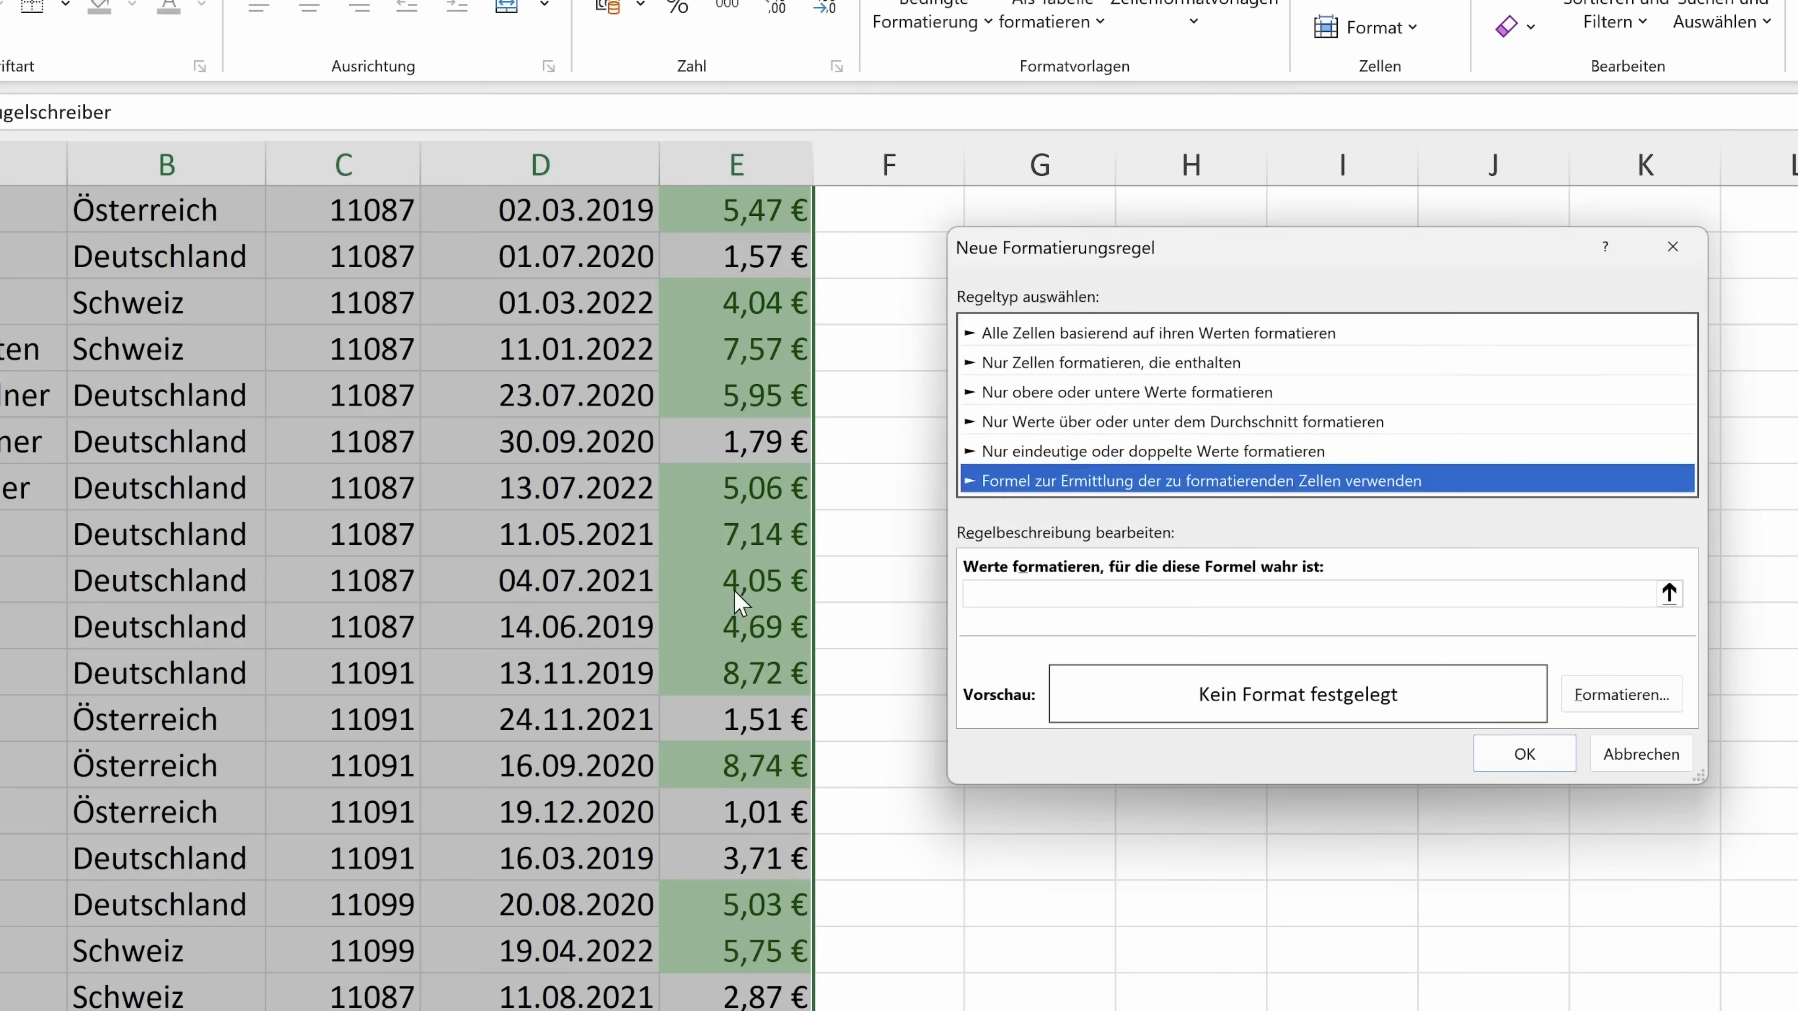
pyautogui.click(1021, 593)
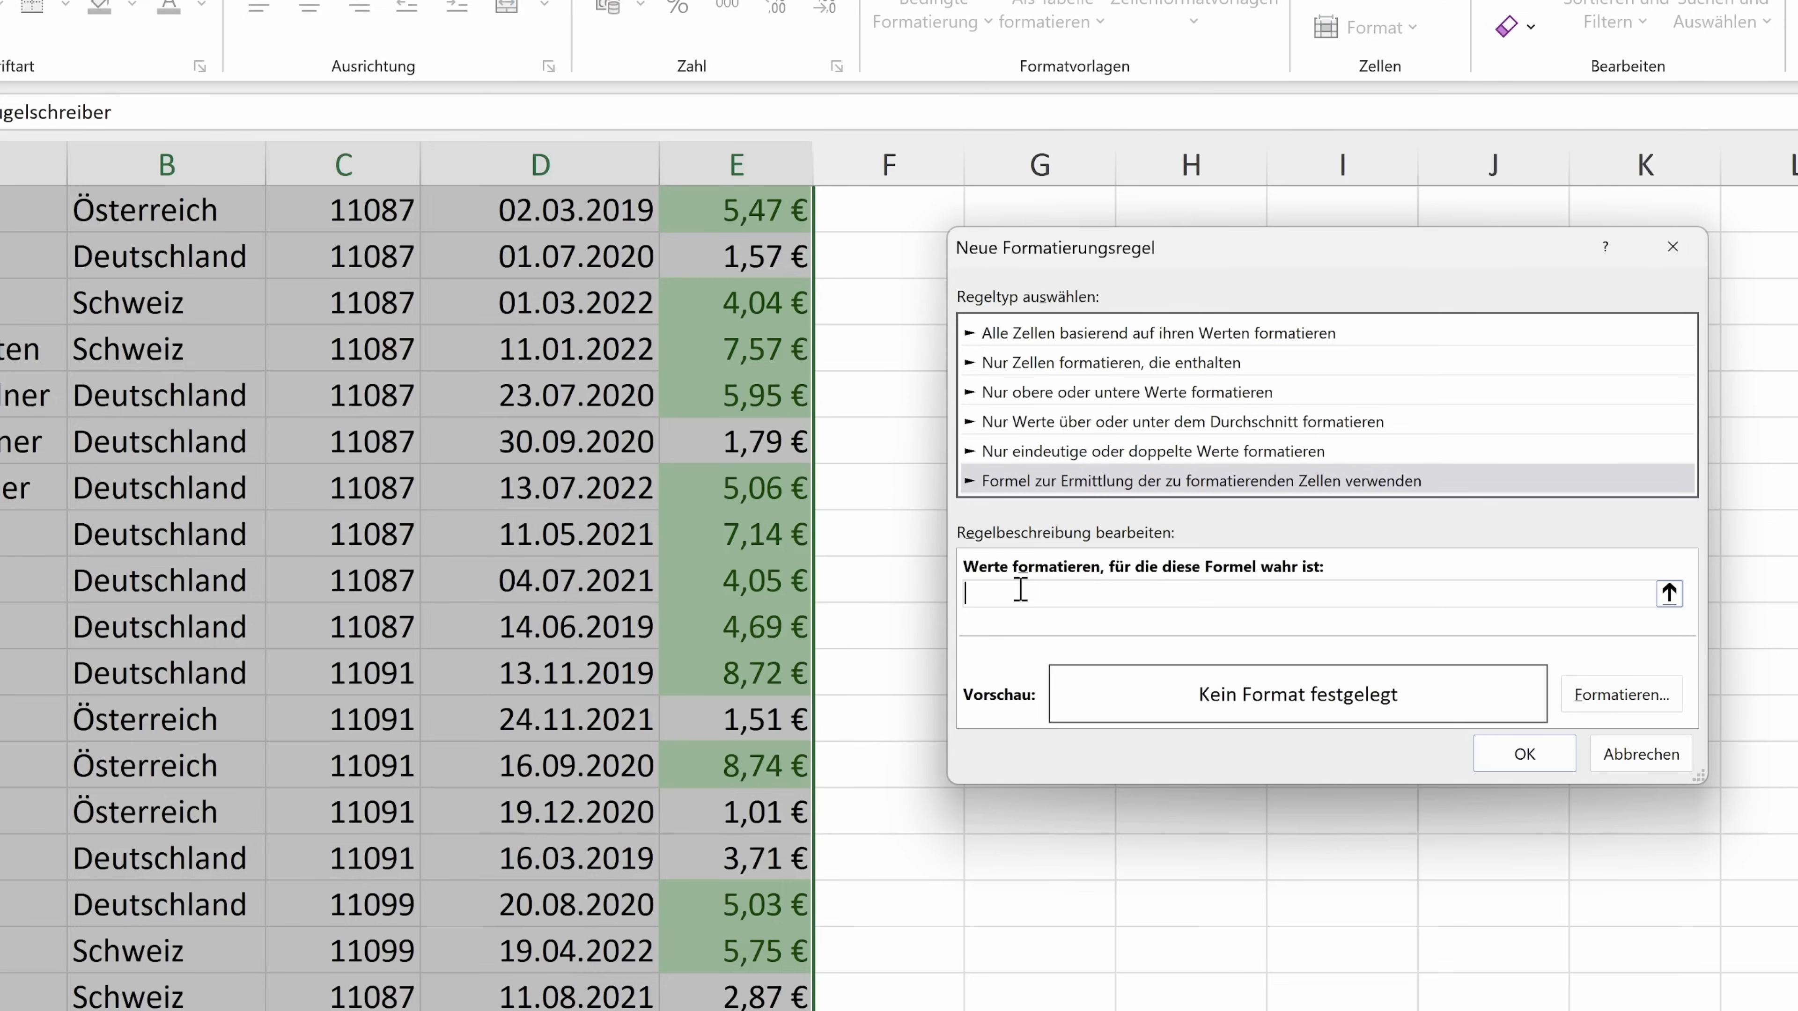
pyautogui.write('=')
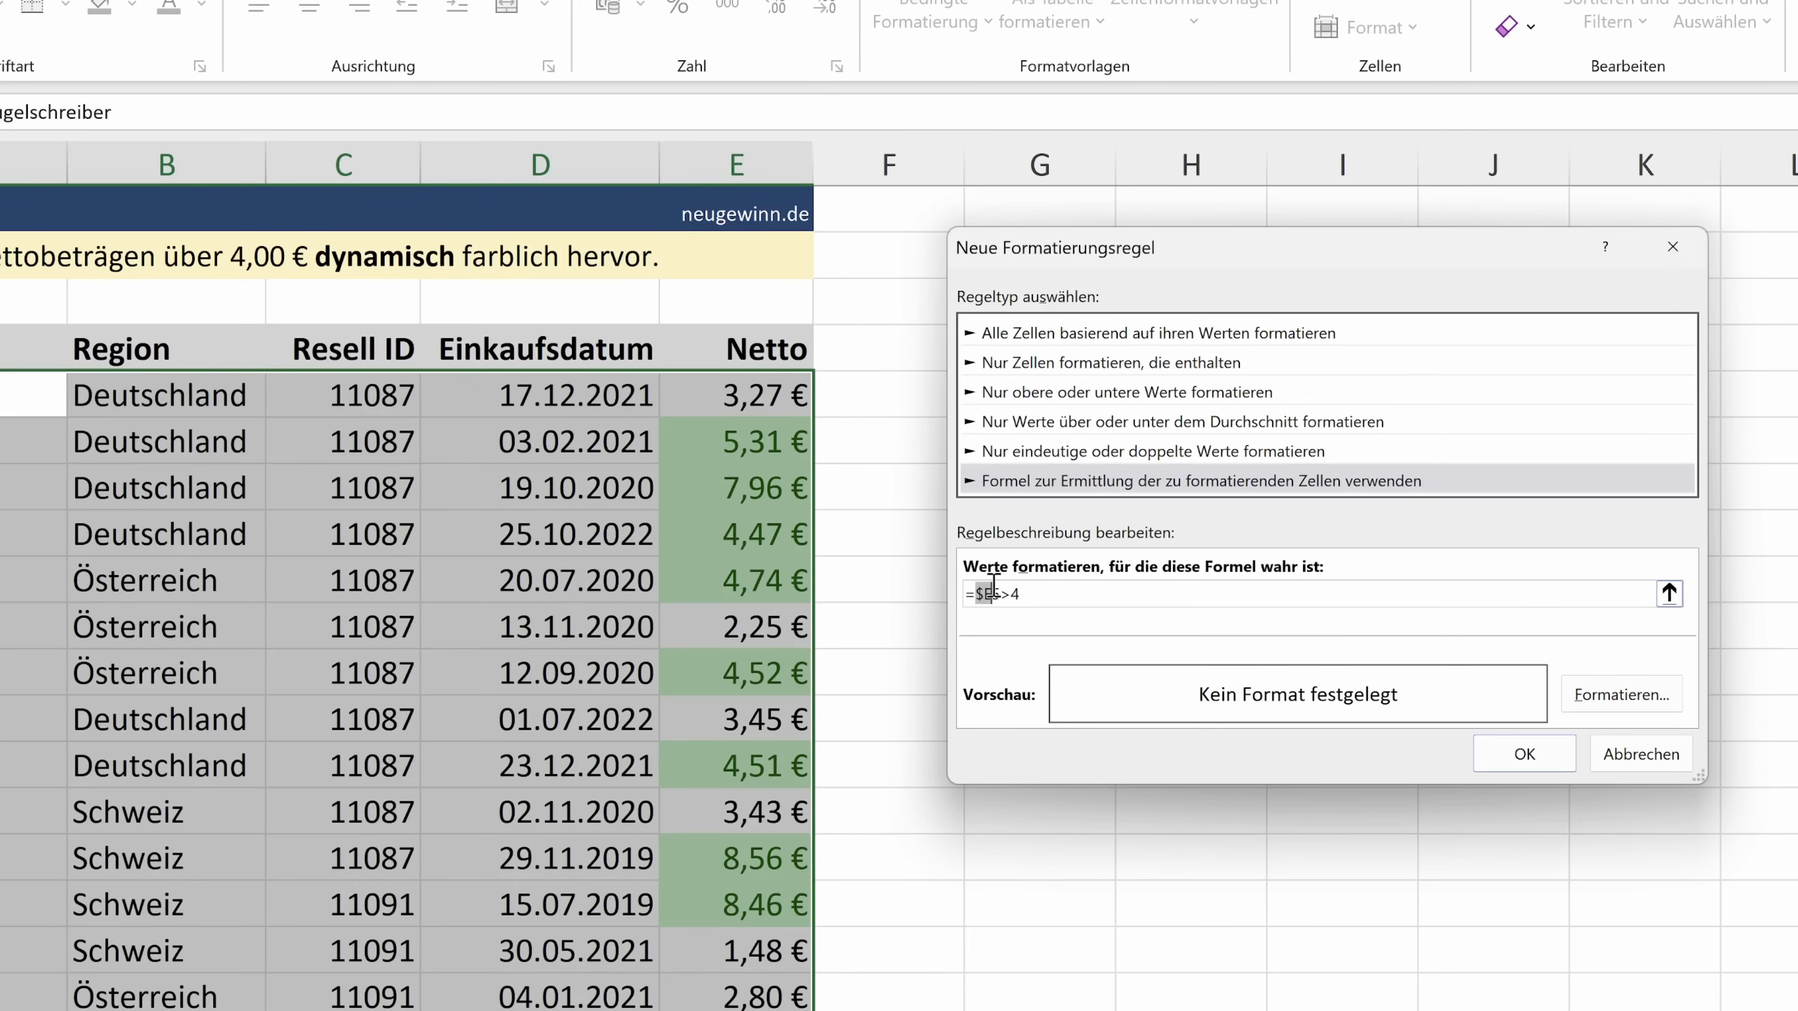
# Give the rule a dark green fill and apply it to the table rows.
pyautogui.click(1621, 694)
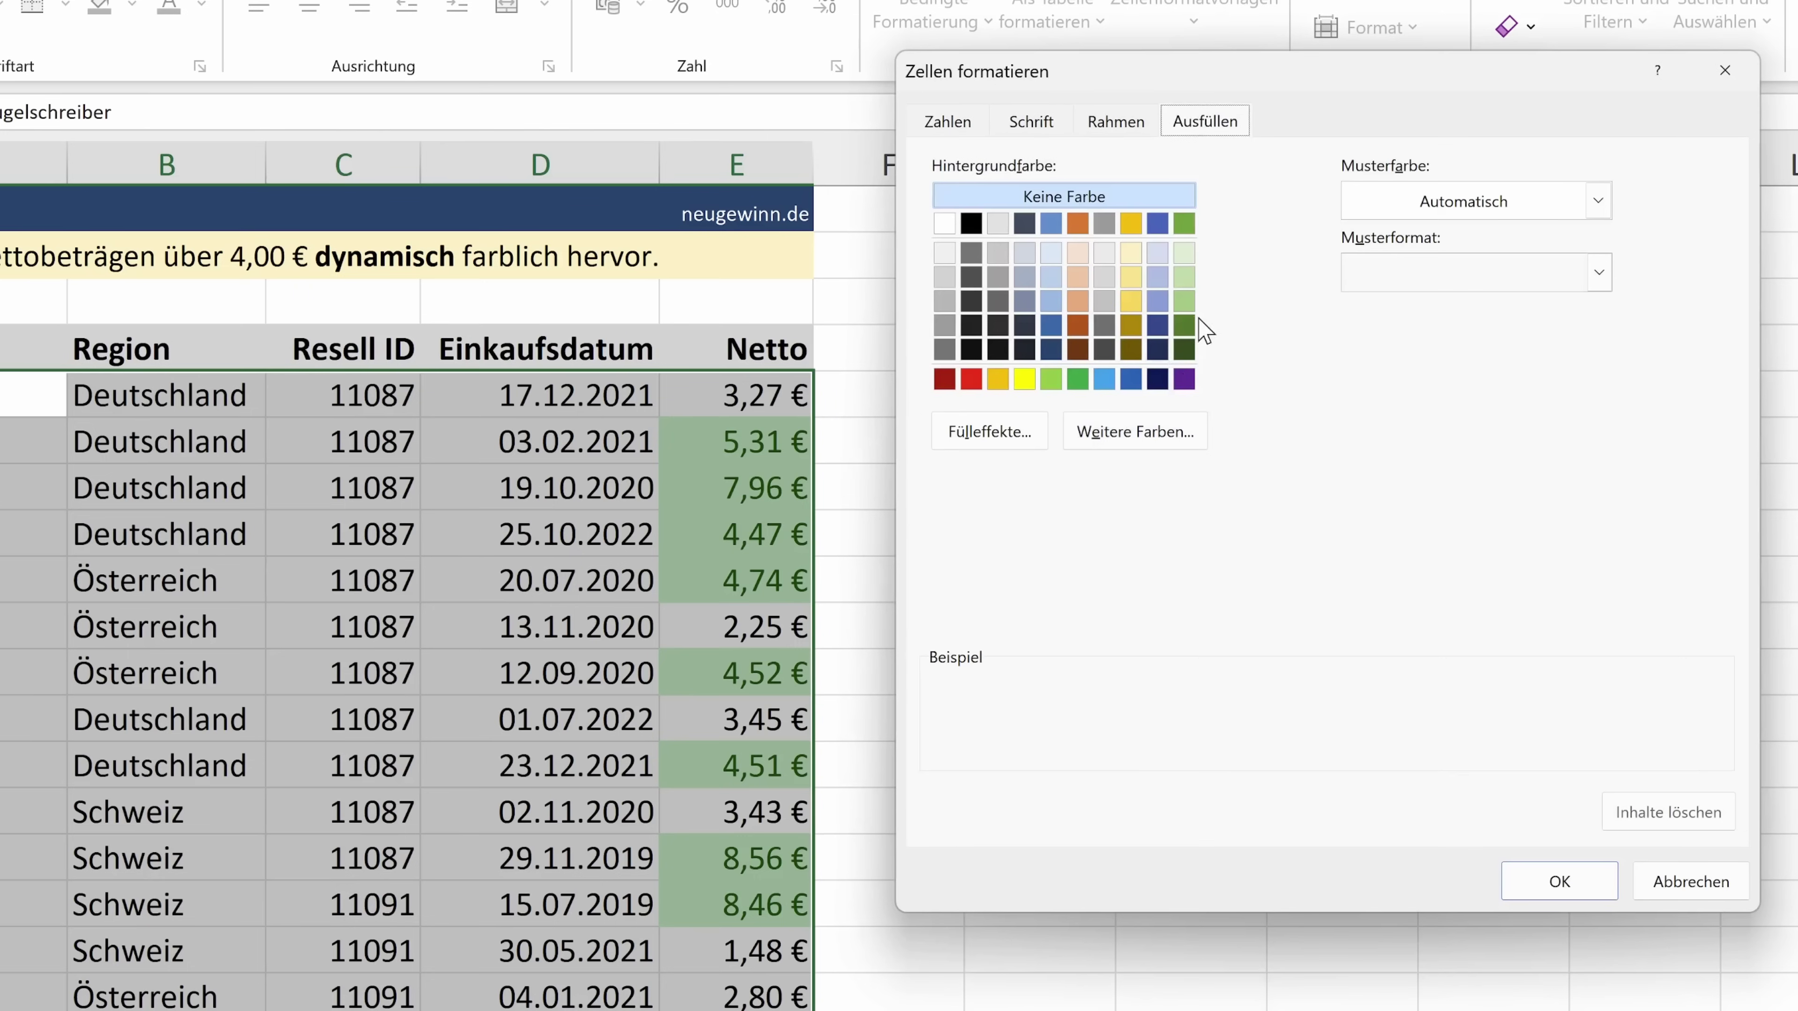
pyautogui.click(1188, 325)
pyautogui.click(1532, 867)
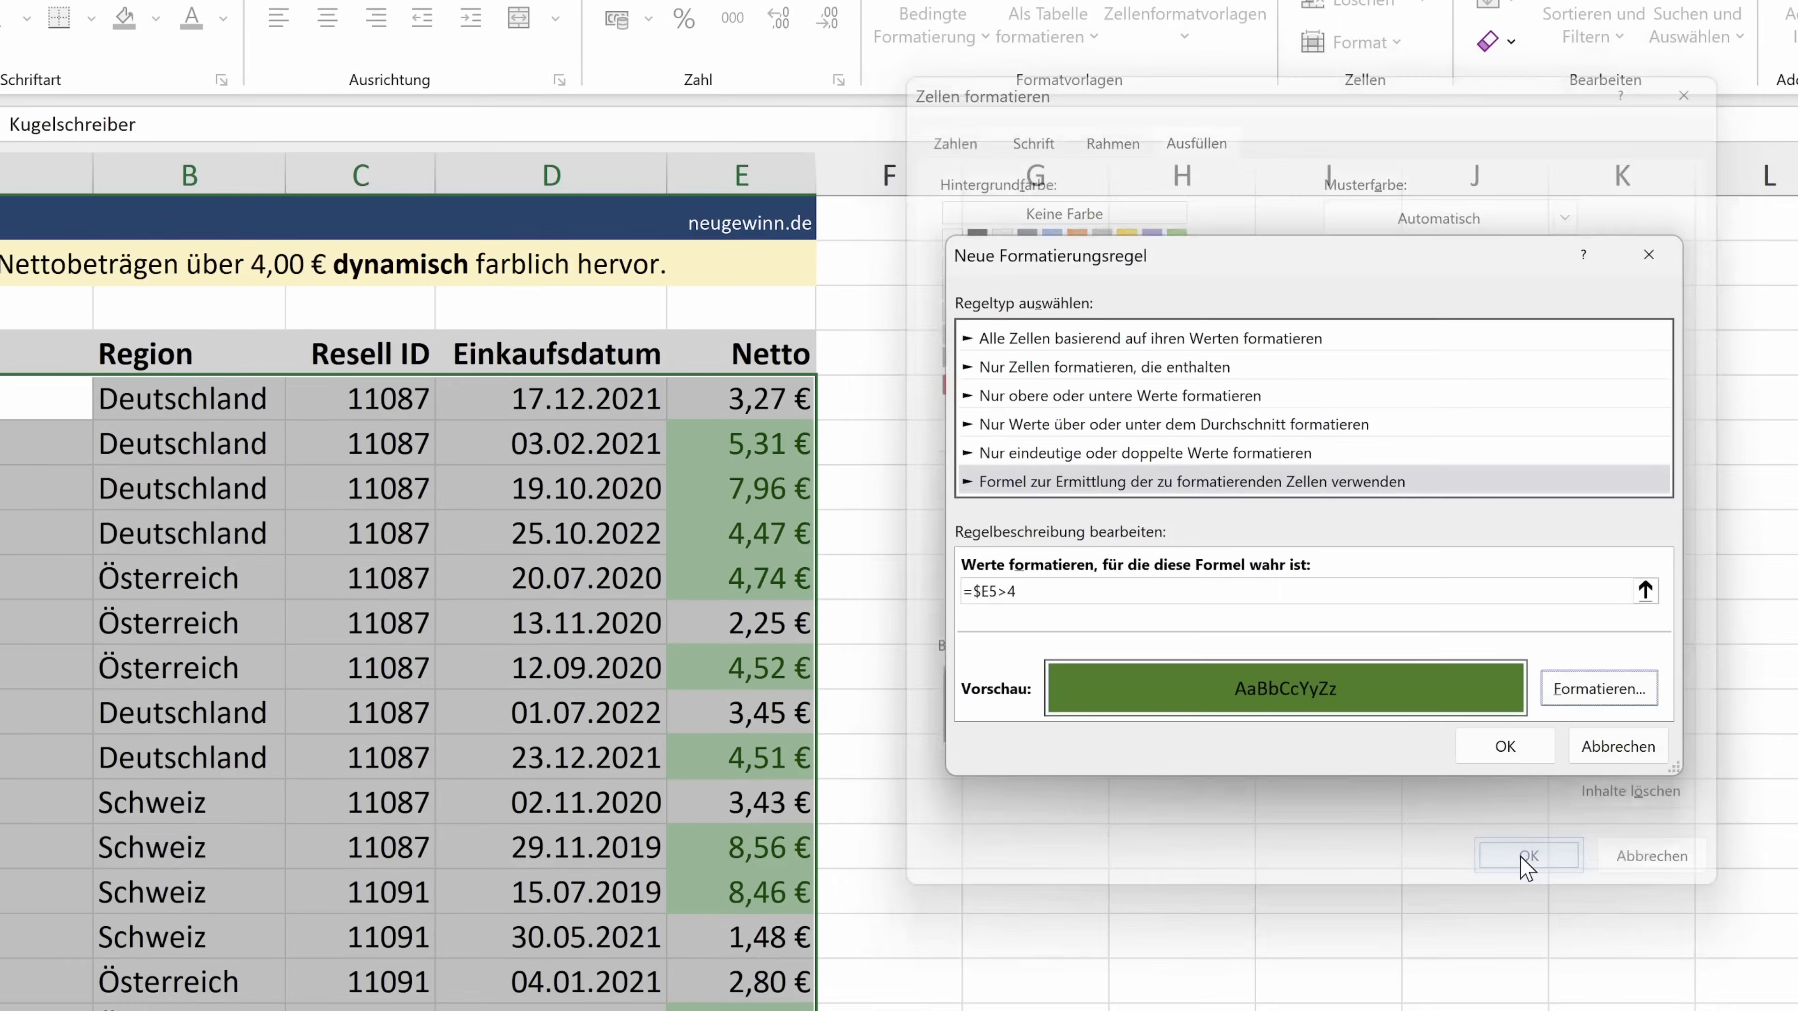
pyautogui.click(1326, 687)
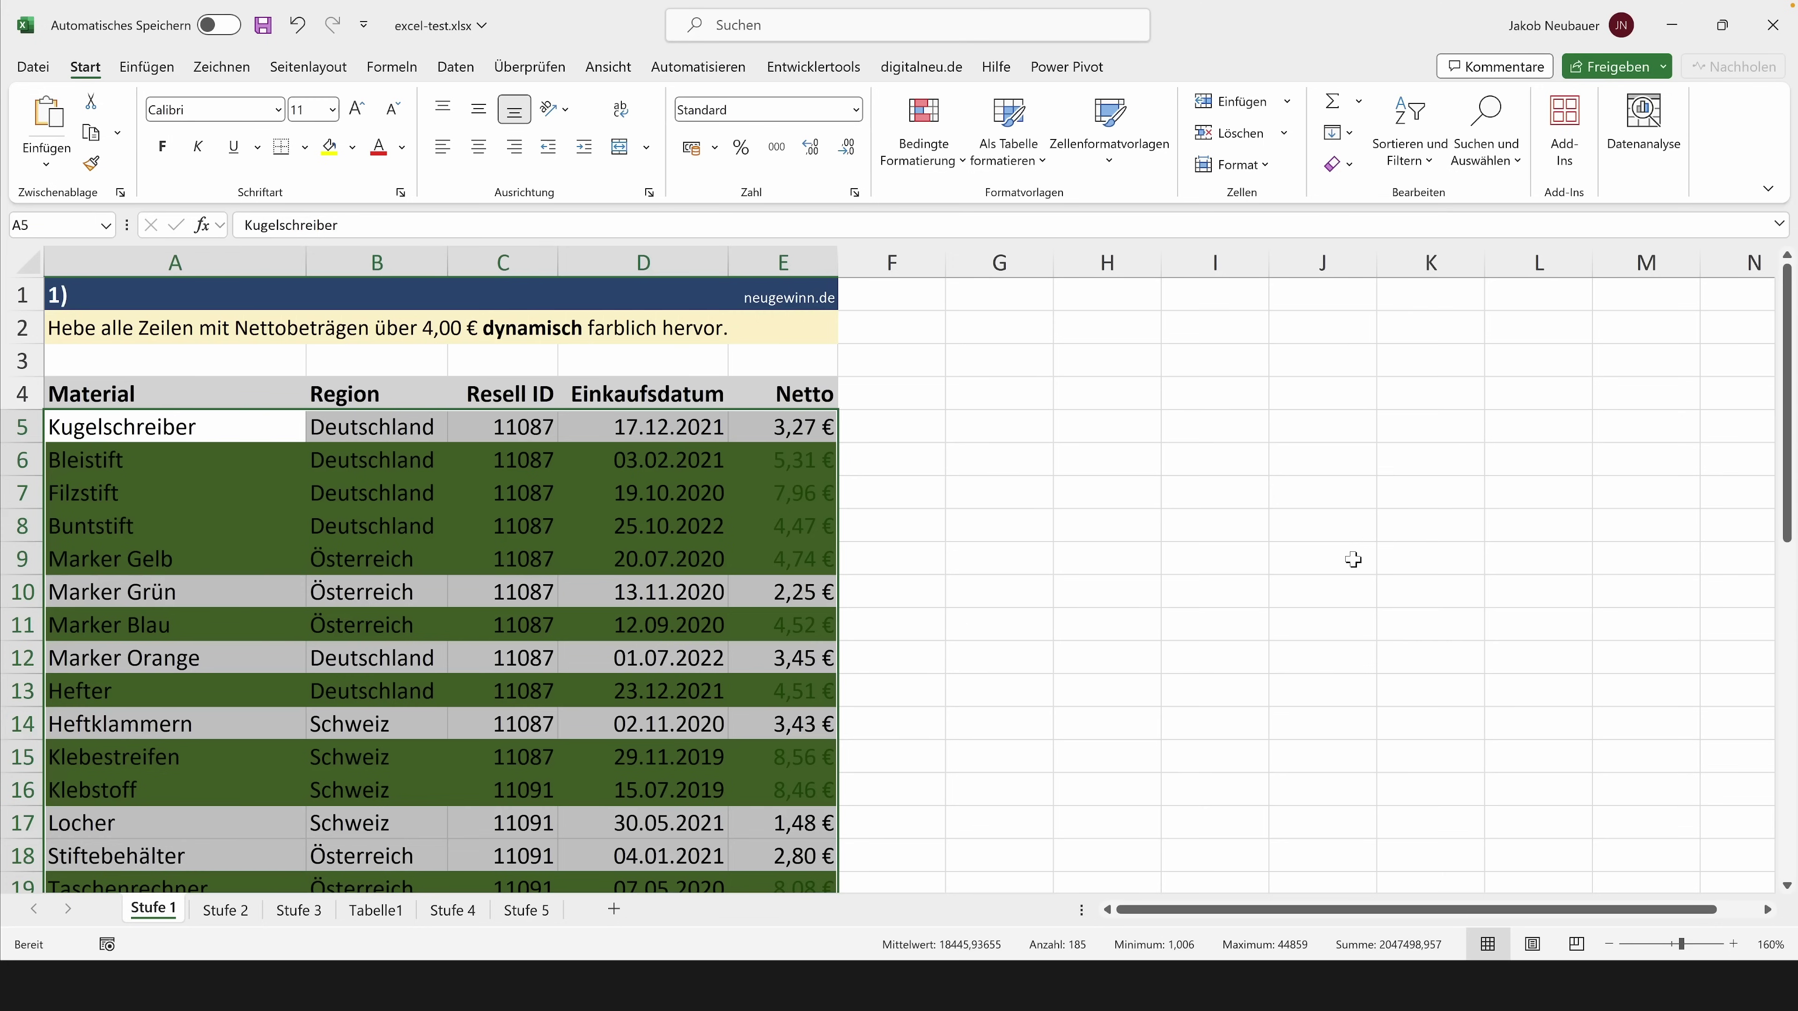
# Test the highlighting by entering 4 as the Kugelschreiber Netto value.
pyautogui.click(1011, 492)
pyautogui.click(828, 426)
pyautogui.write('4,50')
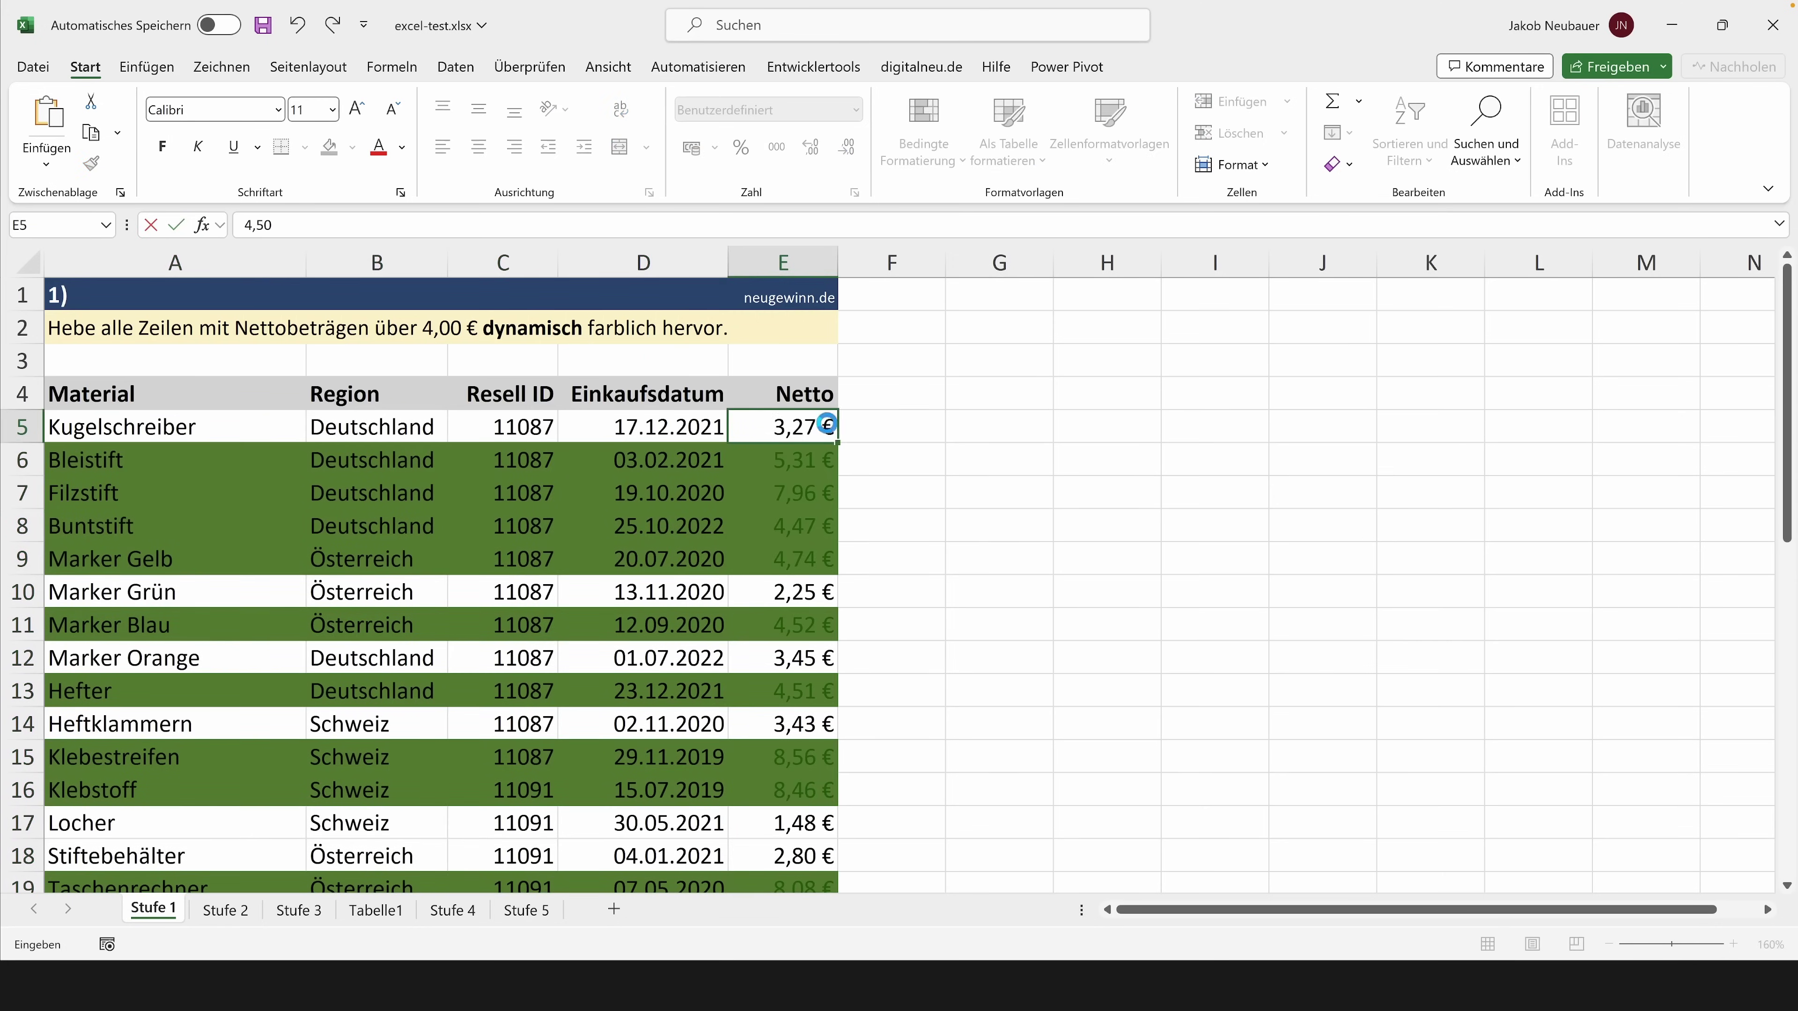
pyautogui.press('Return')
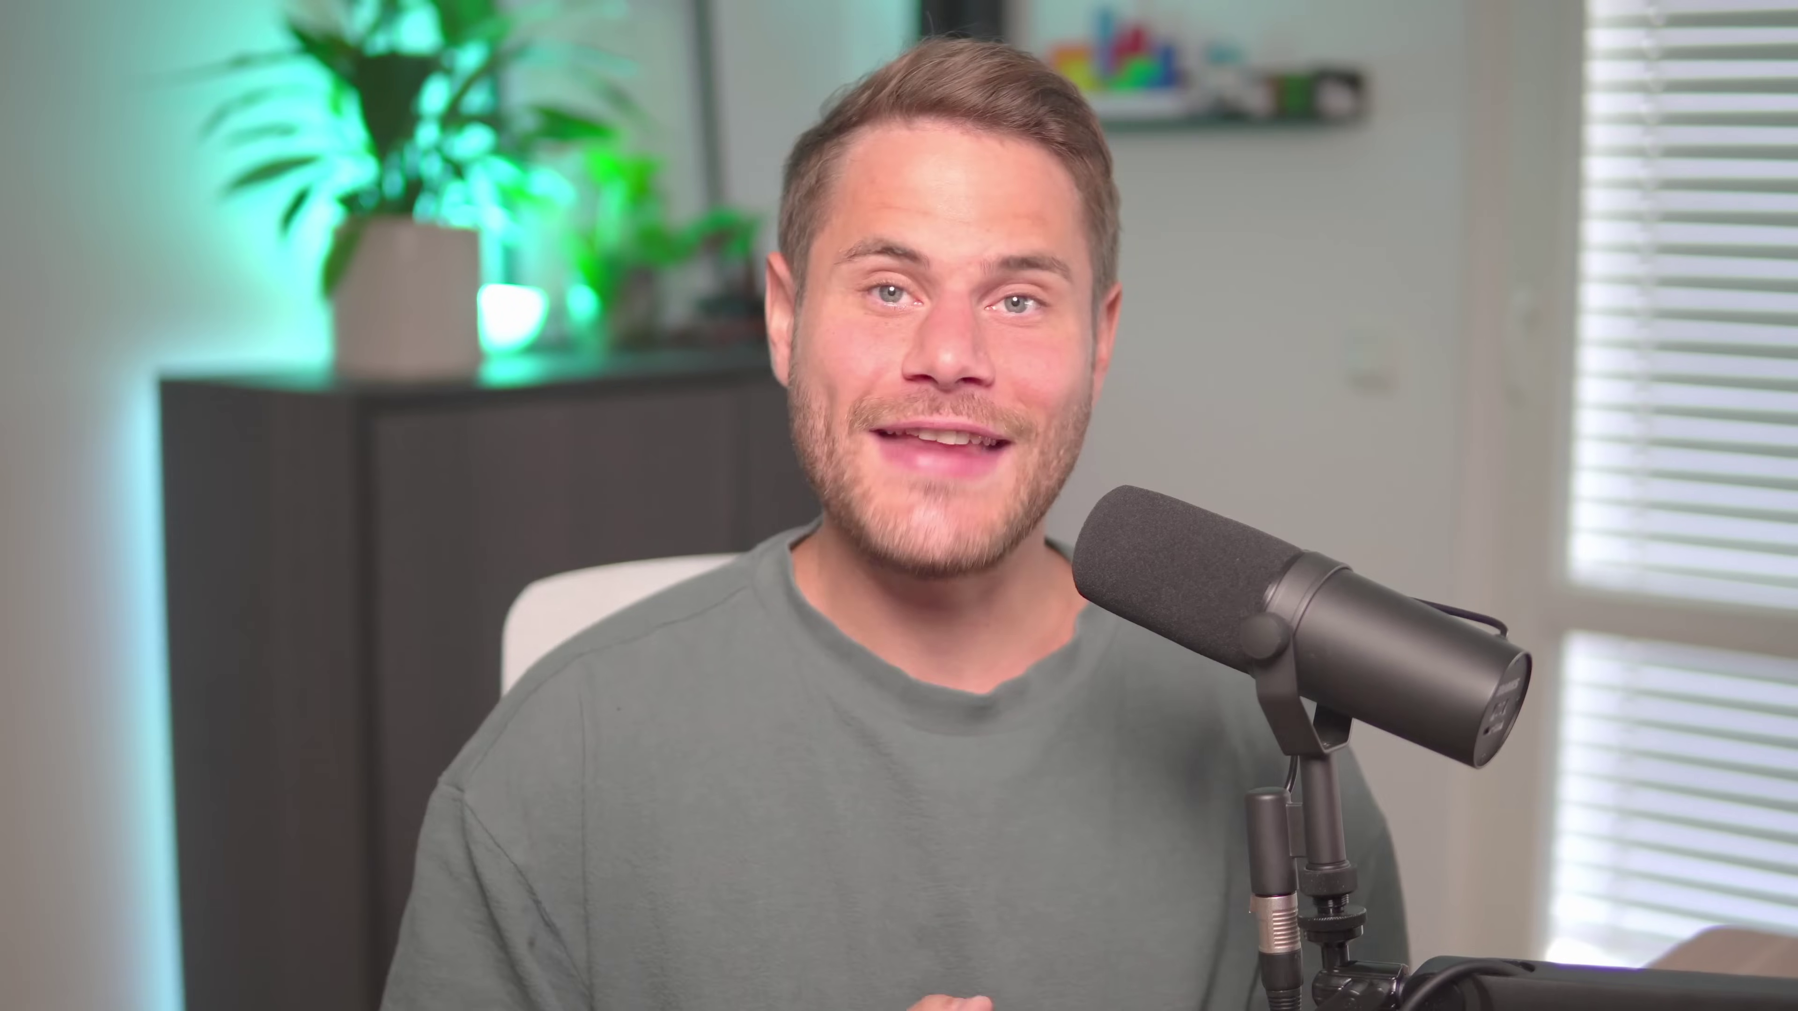